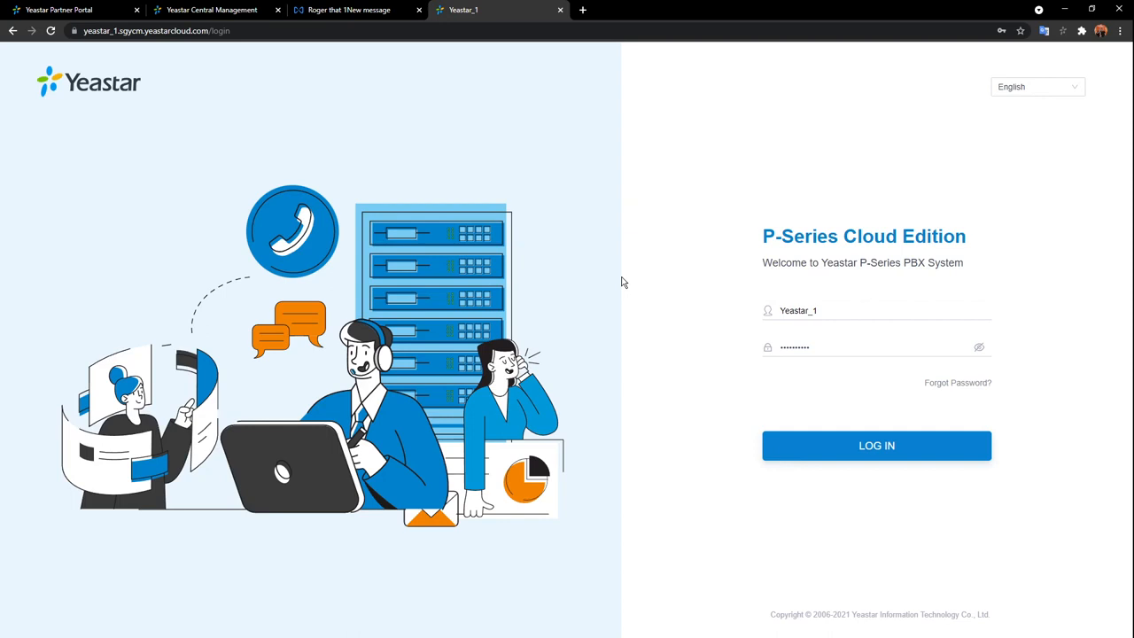
# Switch to the 'Roger that' mailbox tab to view the Yeastar_1 System Reboot email.
pyautogui.click(359, 9)
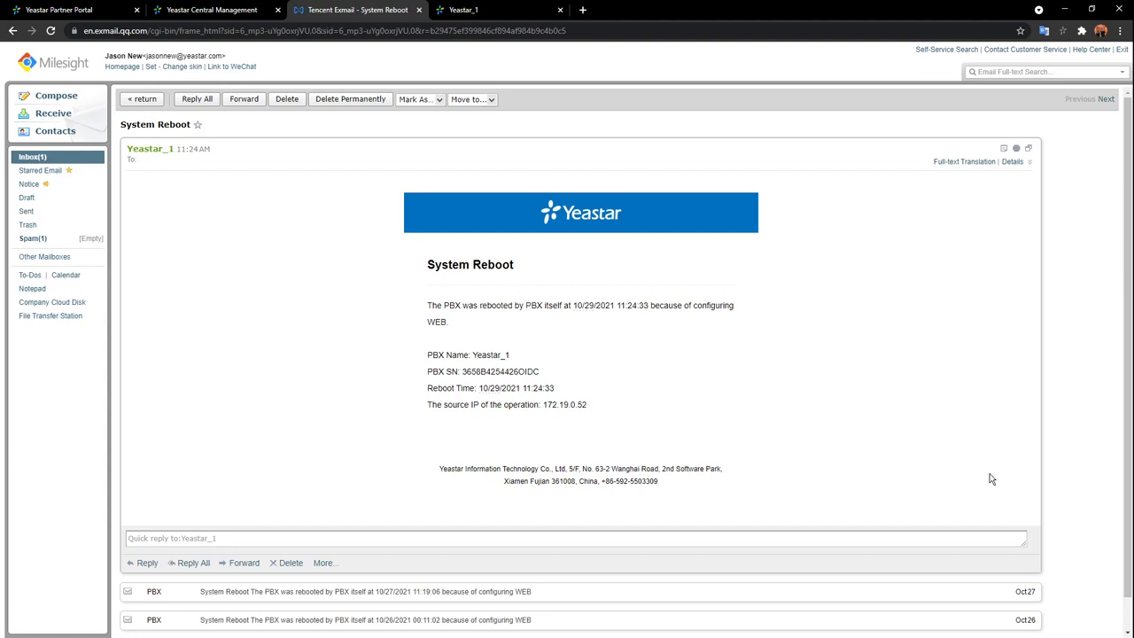
# Return to the Yeastar Central Management tab listing the four cloud PBXs.
pyautogui.click(220, 11)
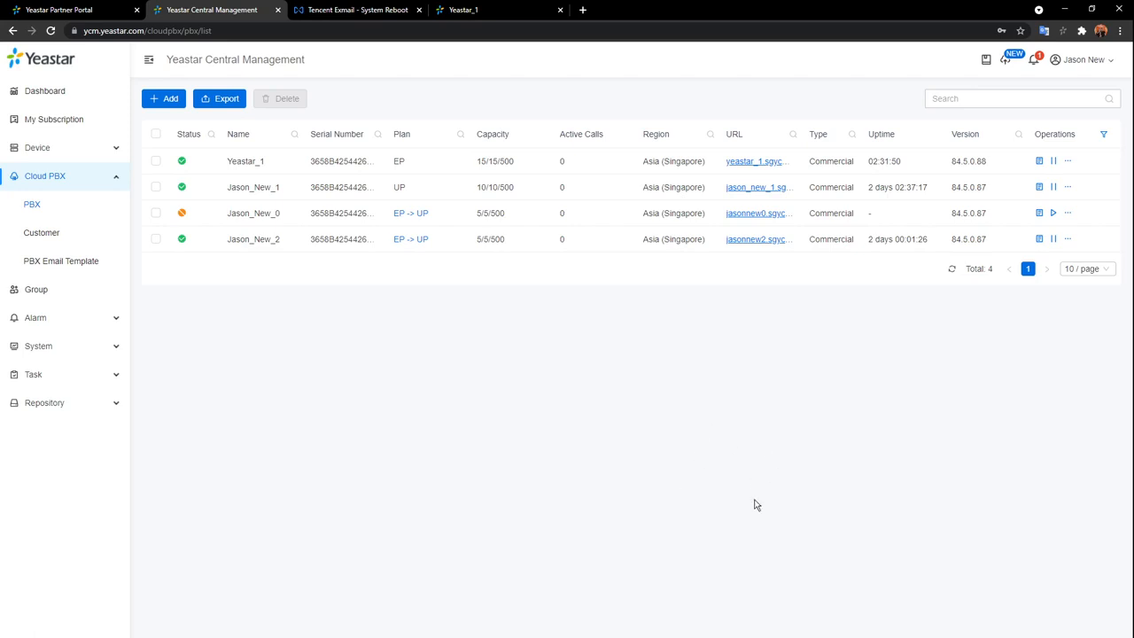
# Check Yeastar_1's details and Customer Information, then open its '...' More actions menu.
pyautogui.click(1040, 162)
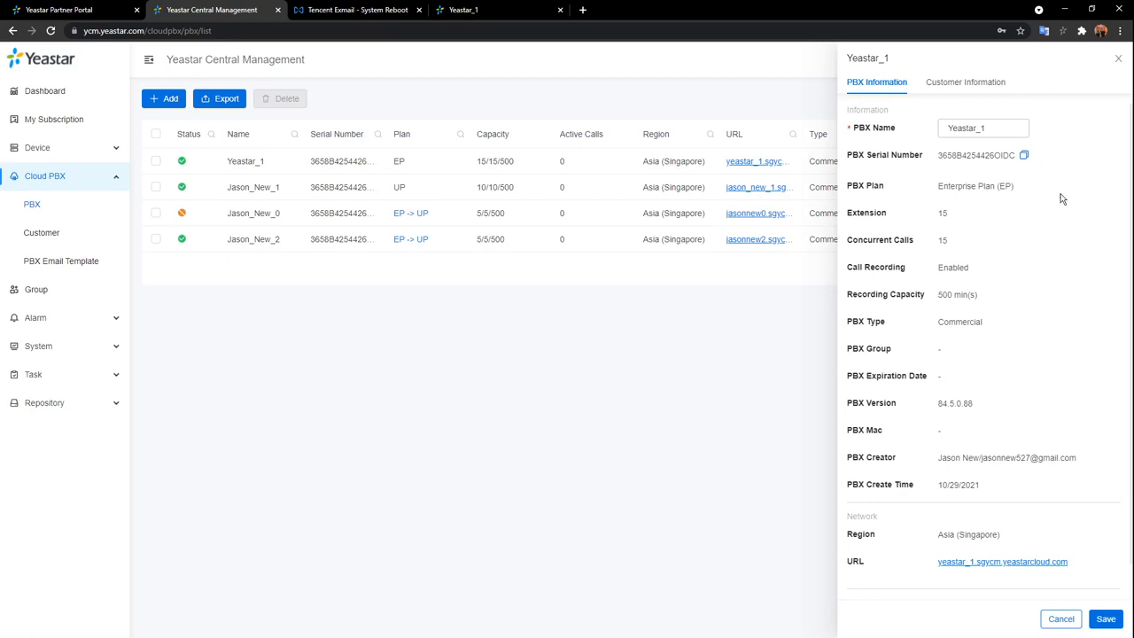
pyautogui.click(978, 86)
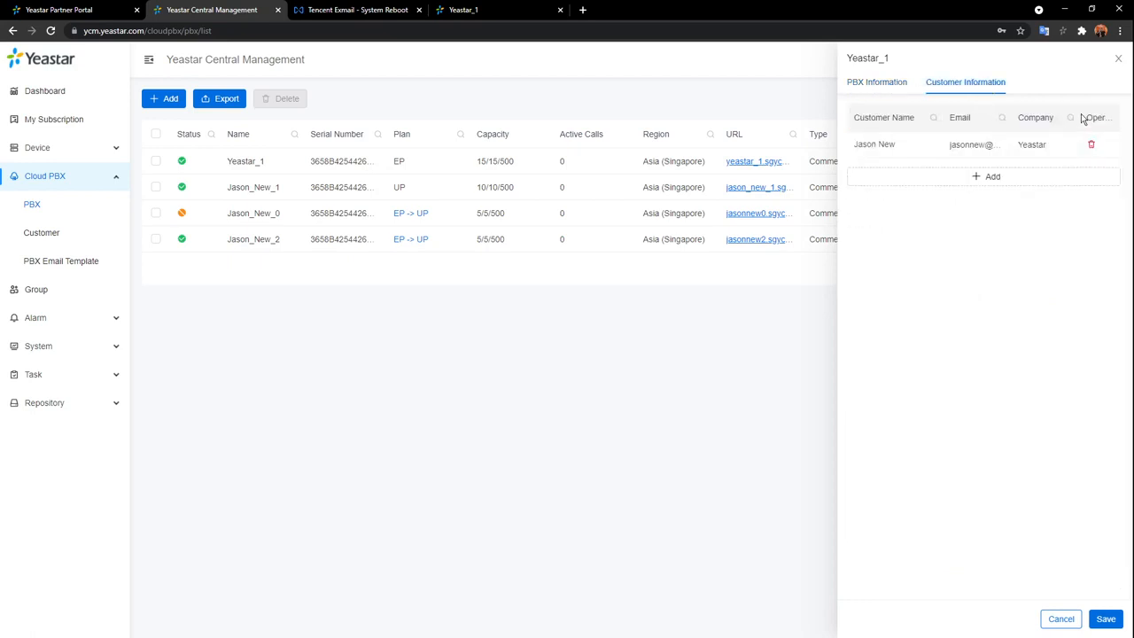
pyautogui.click(1118, 59)
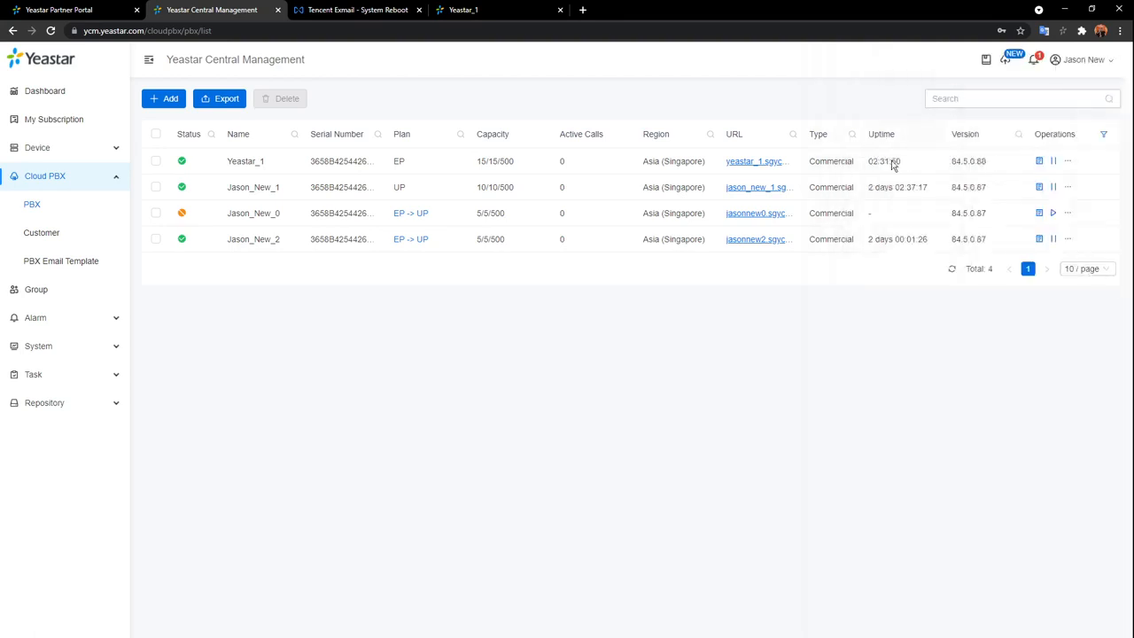
pyautogui.click(1068, 162)
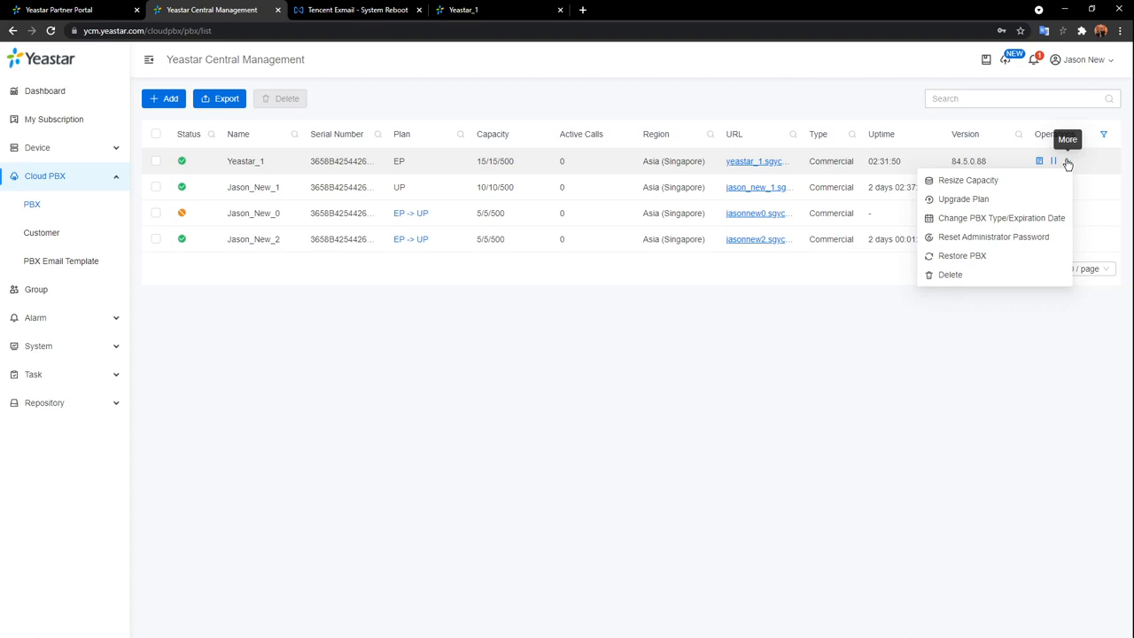
pyautogui.click(996, 181)
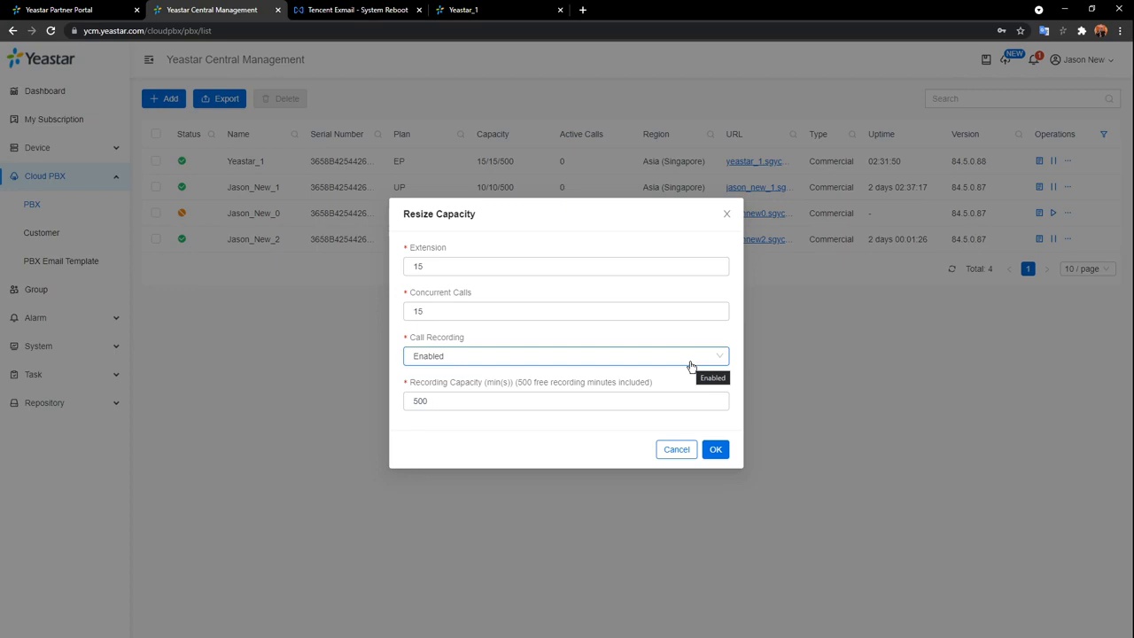
pyautogui.click(727, 214)
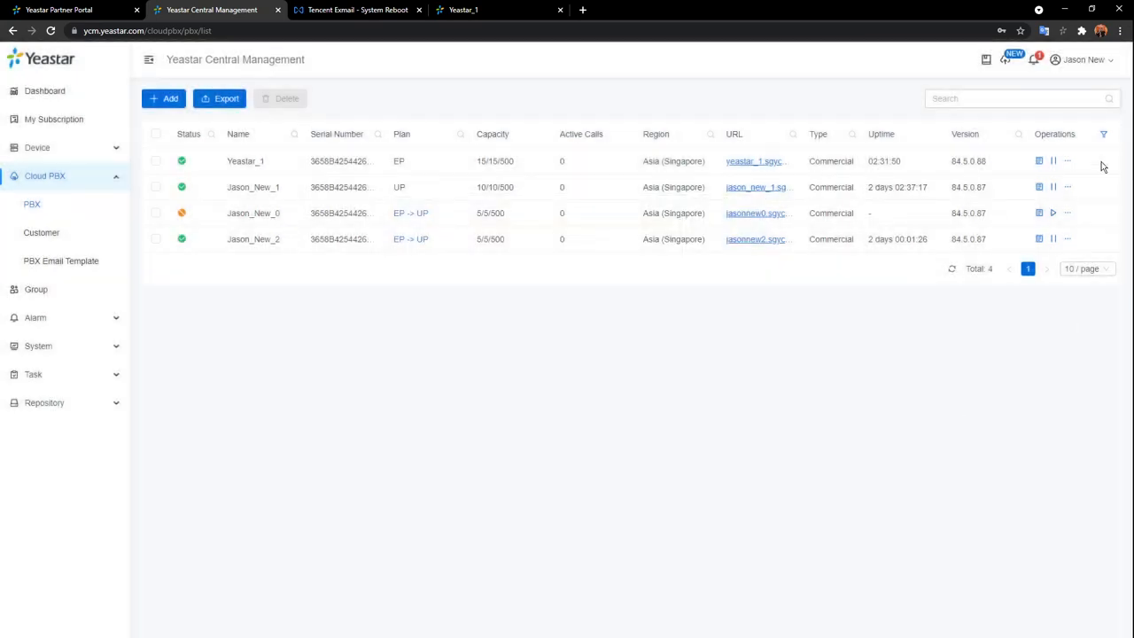
pyautogui.click(1068, 161)
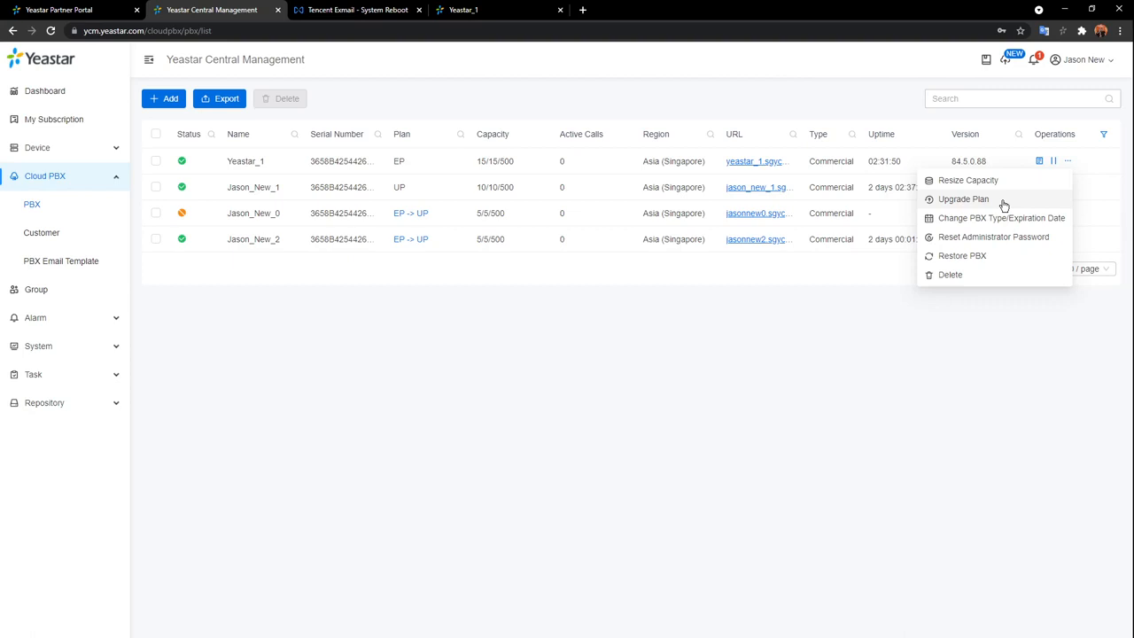
# Start Upgrade Plan for Yeastar_1, read the payment notice, then cancel it.
pyautogui.click(1001, 206)
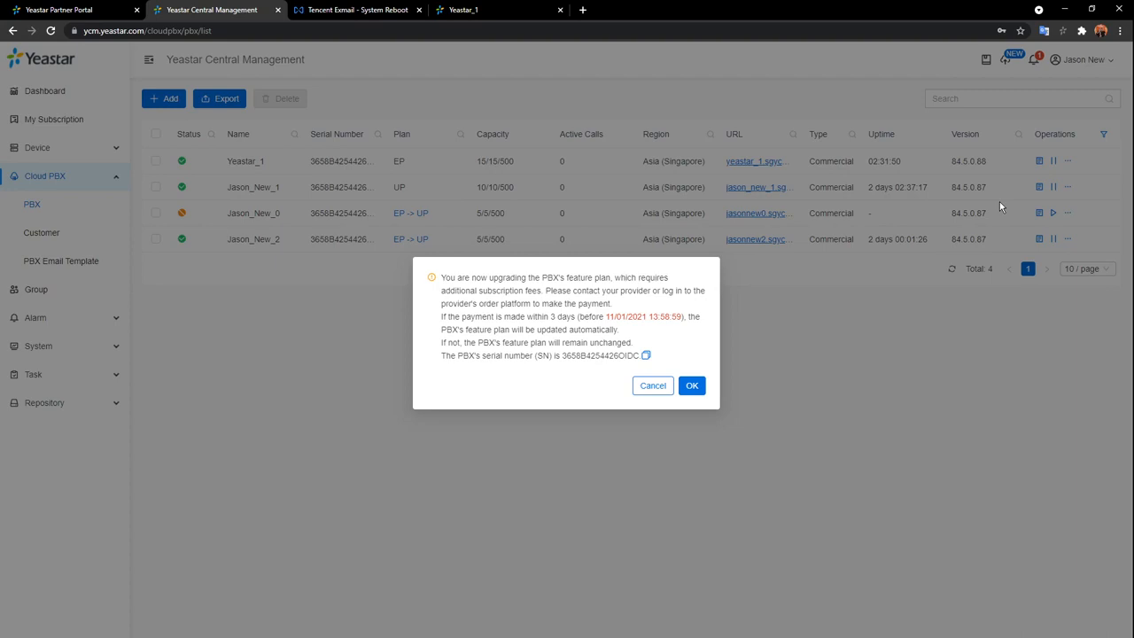
pyautogui.click(648, 386)
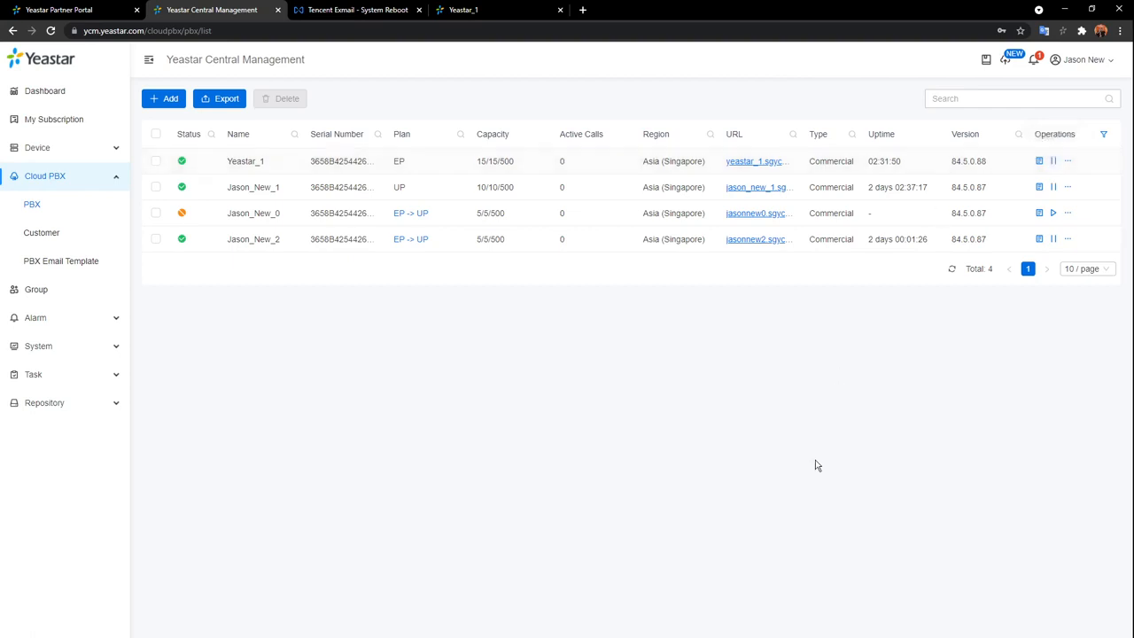
# Log in to the Yeastar_1 PBX from its tab using the saved credentials.
pyautogui.click(464, 10)
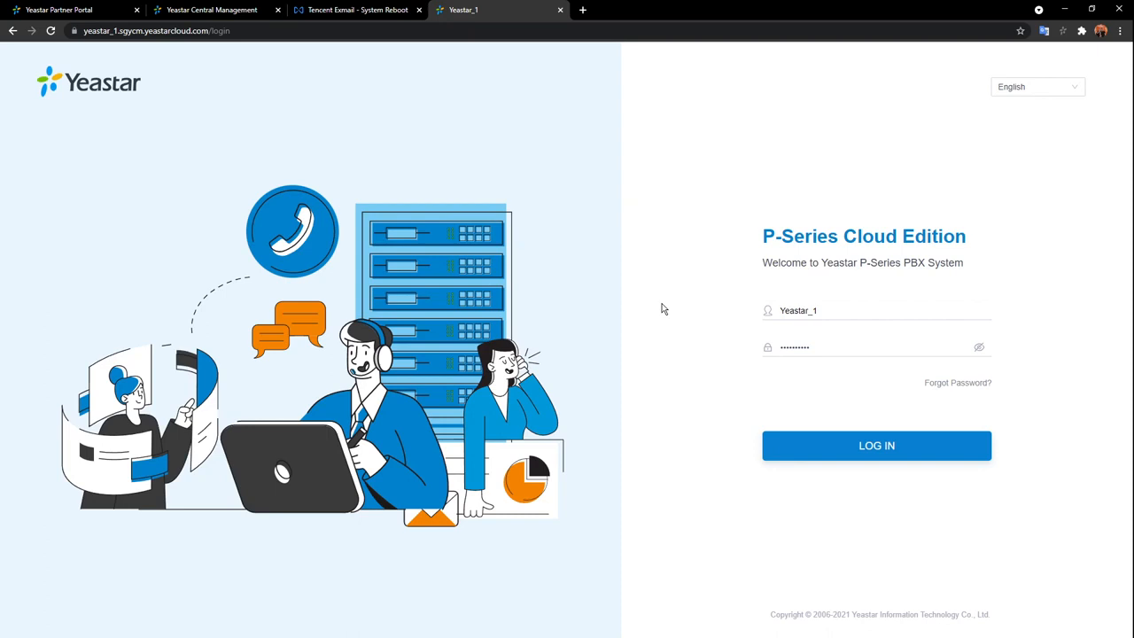
pyautogui.click(895, 452)
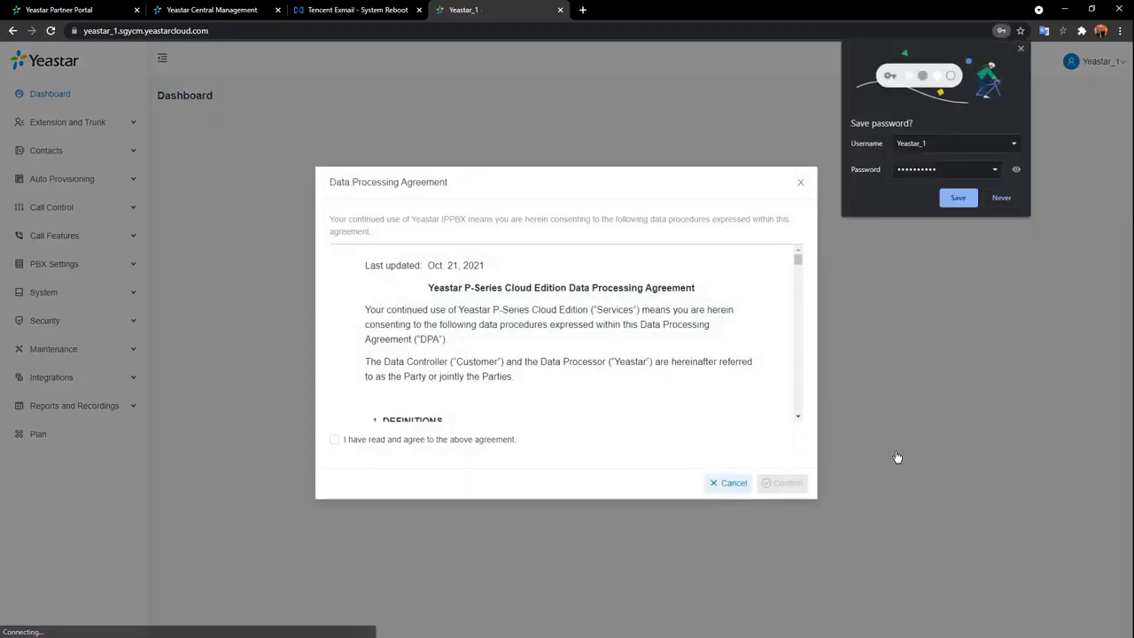
# Dismiss Chrome's save-password popup and tick 'I have read and agree to the above agreement'.
pyautogui.click(1021, 48)
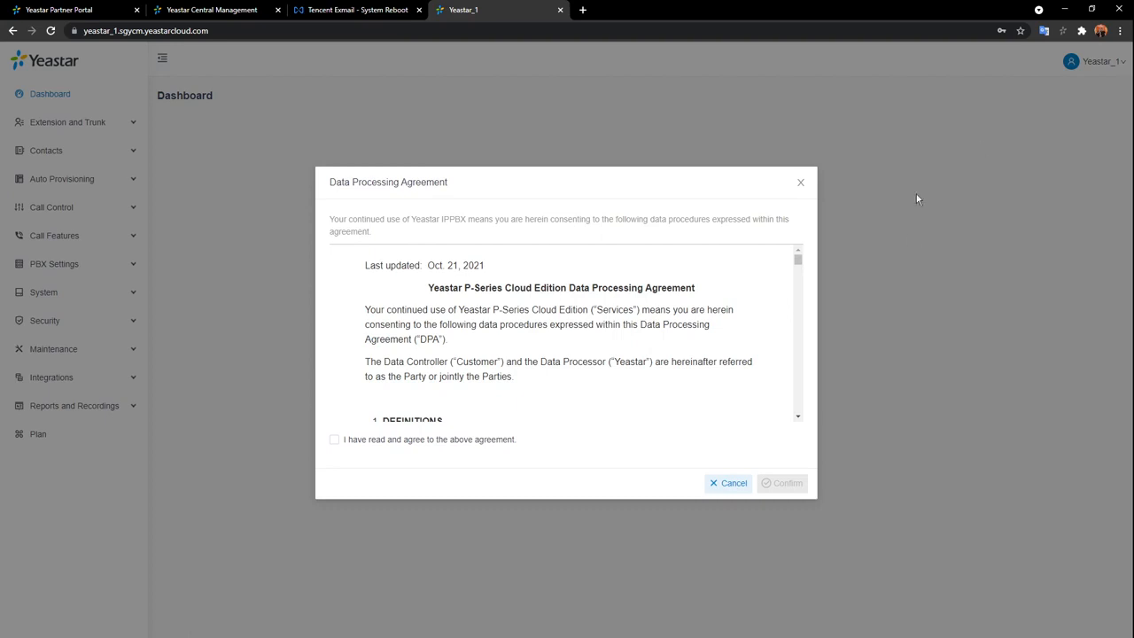
pyautogui.scroll(-5, 747, 381)
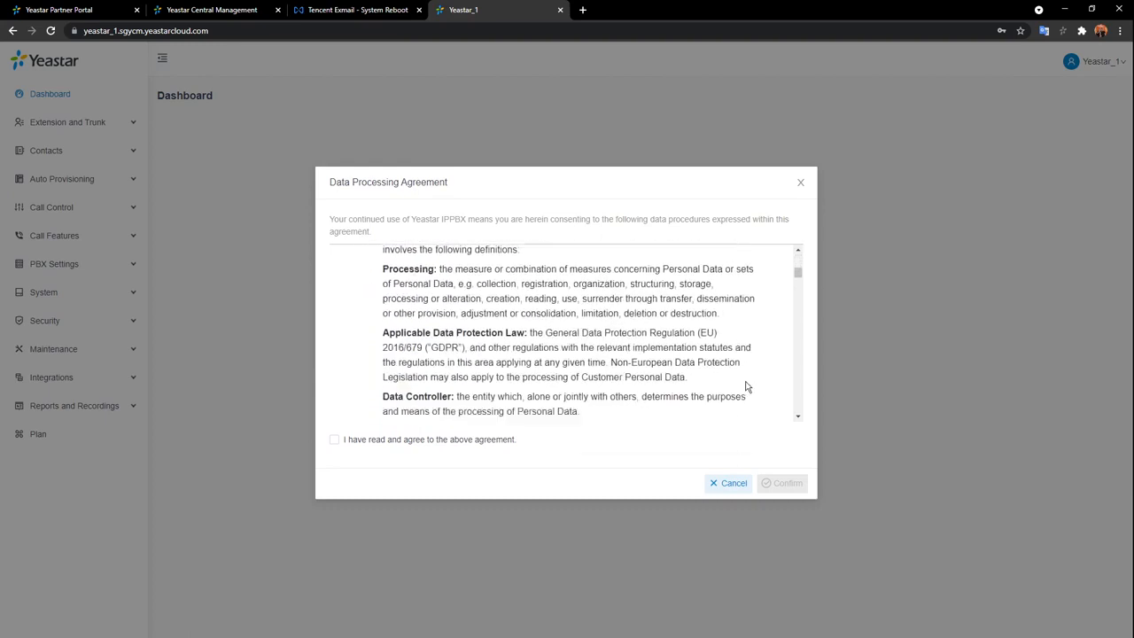
pyautogui.scroll(-1, 746, 390)
pyautogui.scroll(-1, 745, 390)
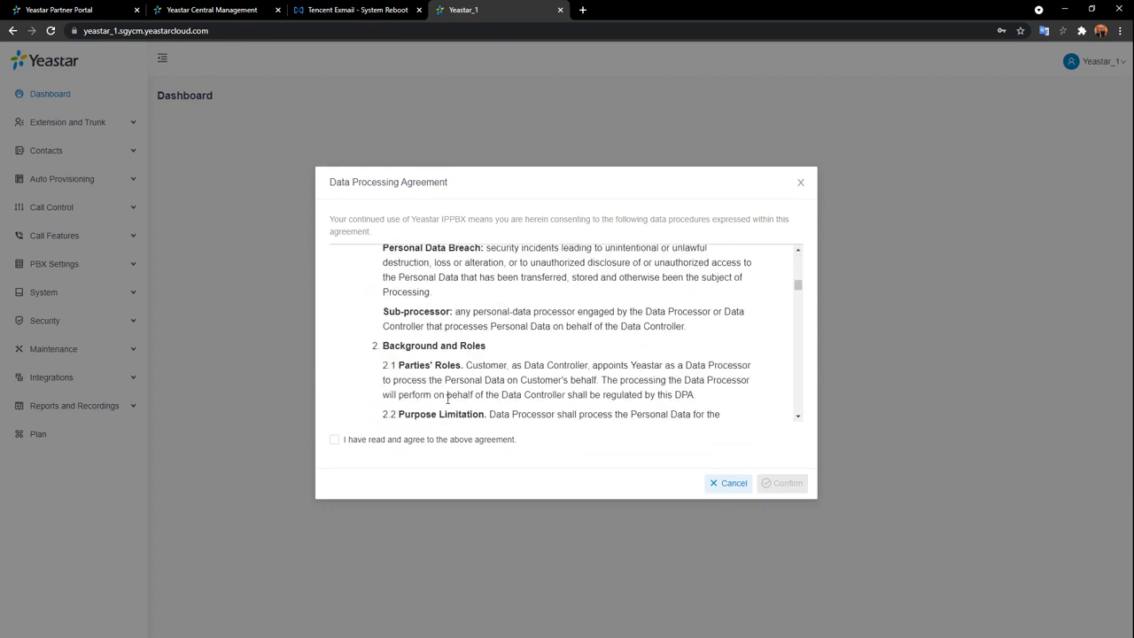
pyautogui.click(333, 441)
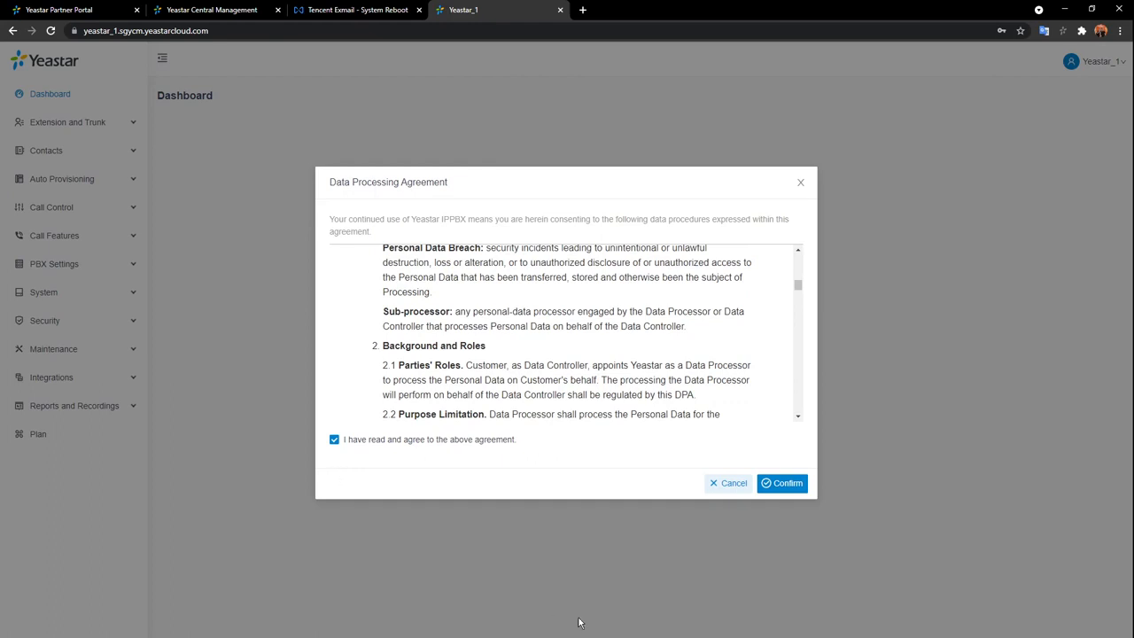
# Confirm the Data Processing Agreement, check the dashboard's Event Trend, and expand PBX Settings.
pyautogui.click(784, 485)
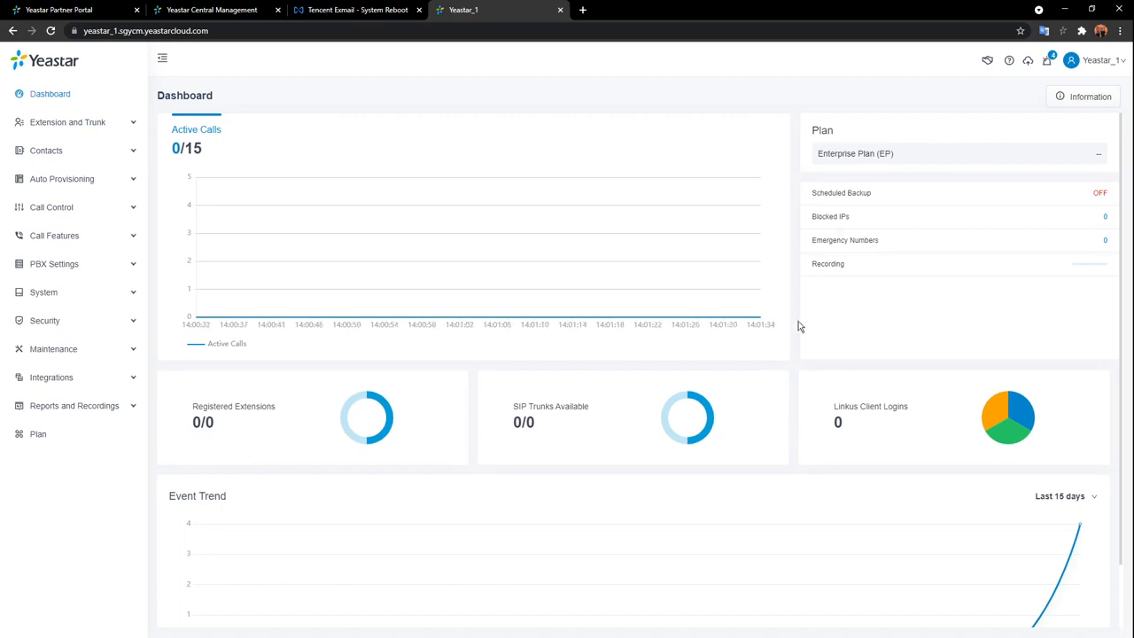
pyautogui.scroll(-1, 800, 337)
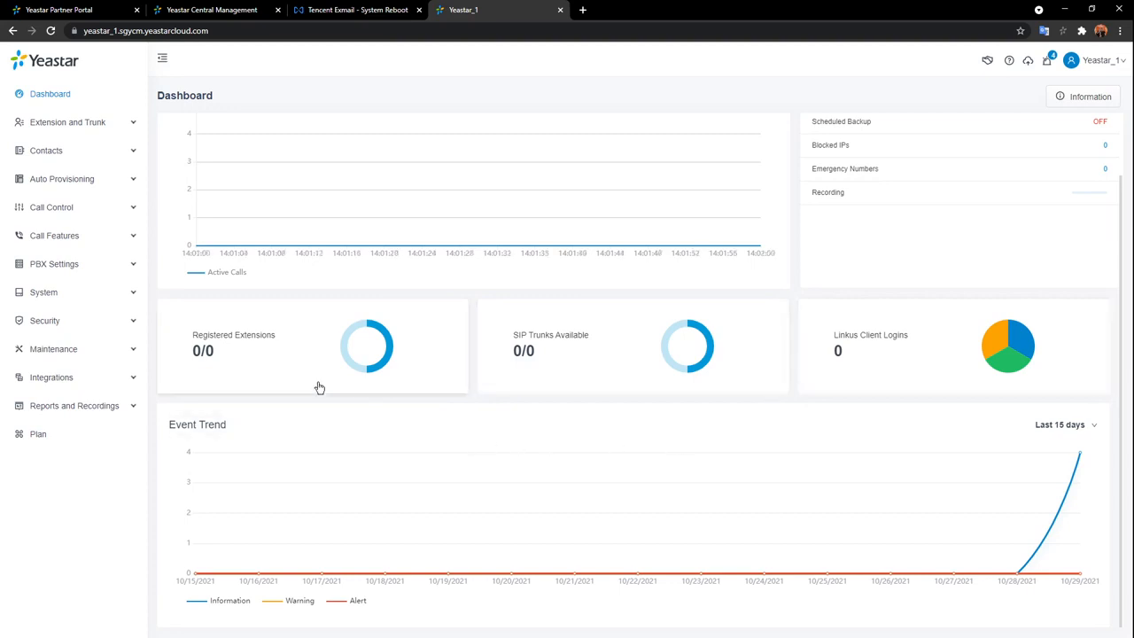
pyautogui.click(94, 266)
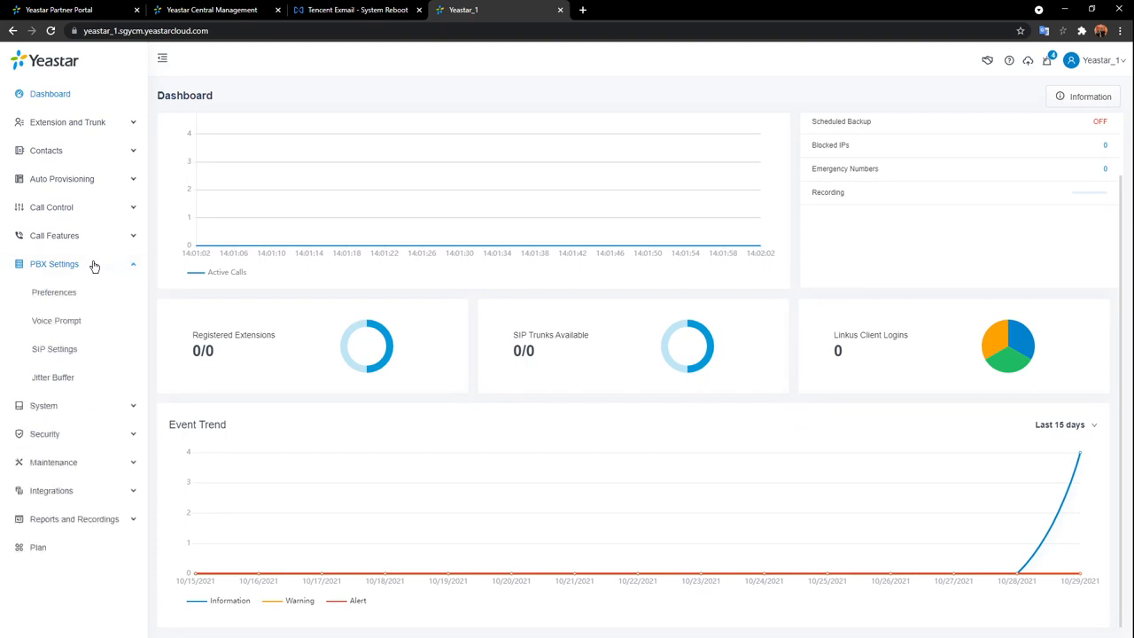
# Browse the Preferences form, cancel without saving, then go to the Voice Prompt page.
pyautogui.click(64, 296)
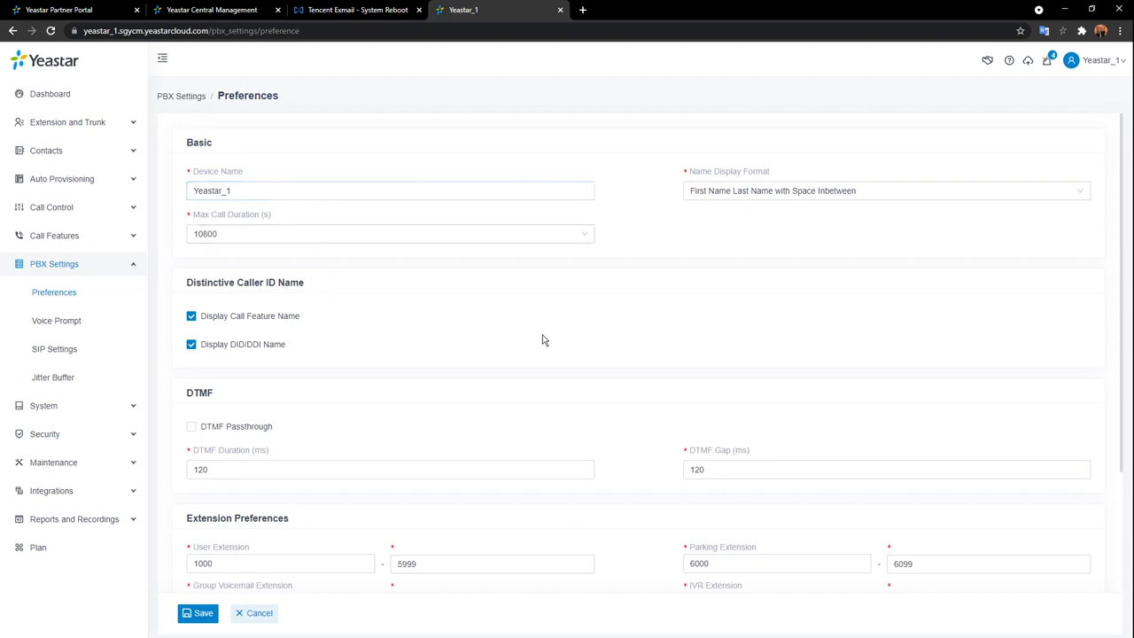
pyautogui.scroll(-1, 544, 342)
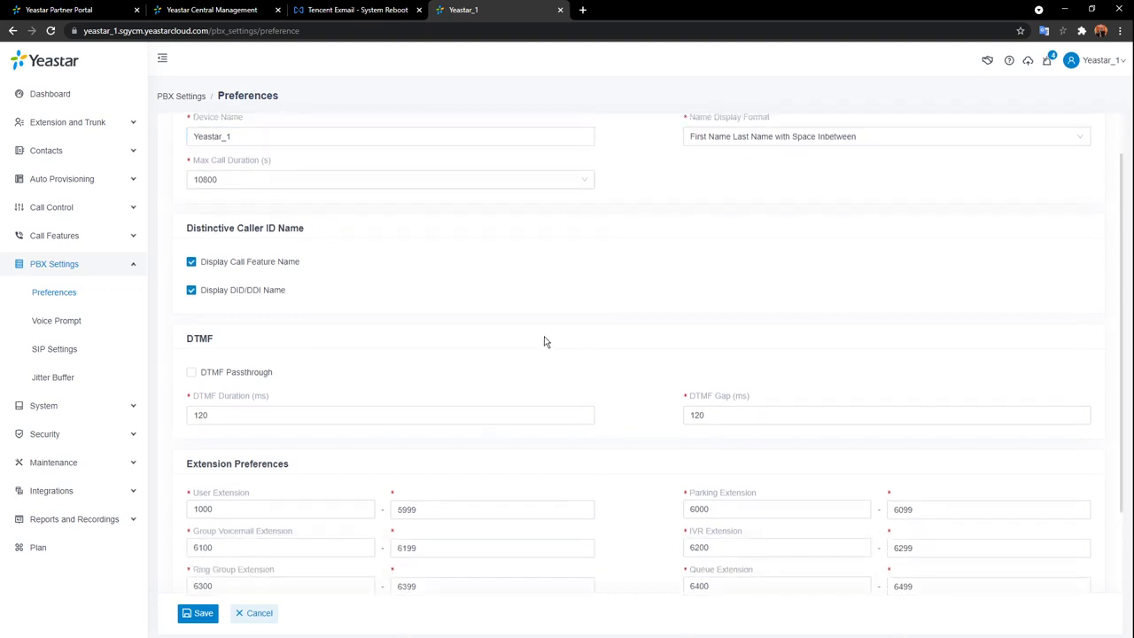
pyautogui.scroll(1, 544, 342)
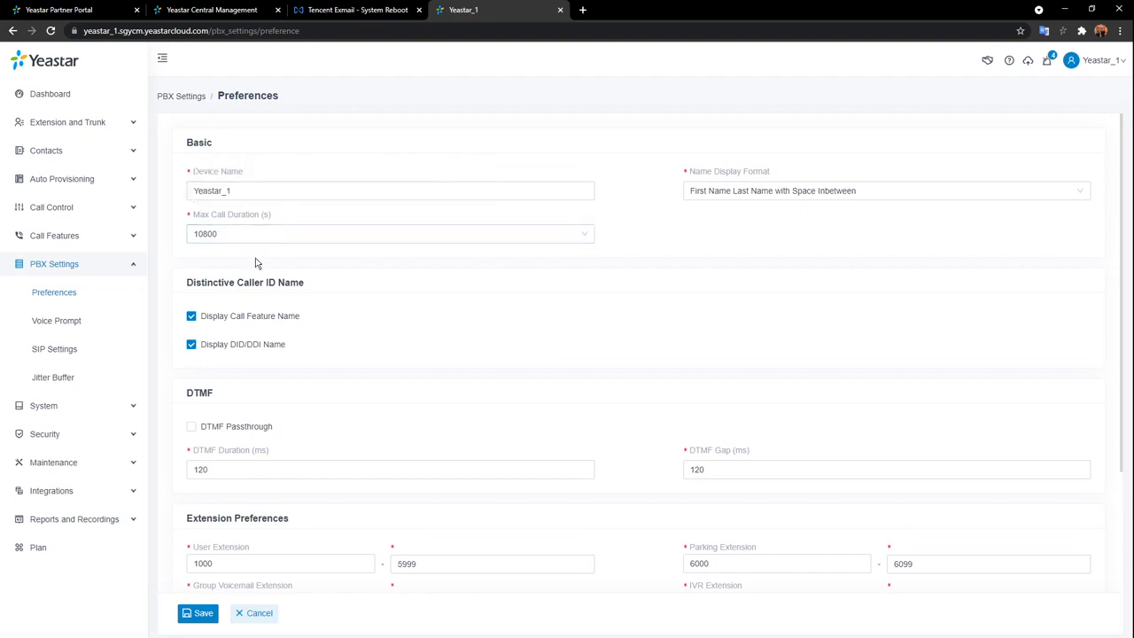
pyautogui.scroll(-3, 399, 292)
pyautogui.moveTo(691, 387)
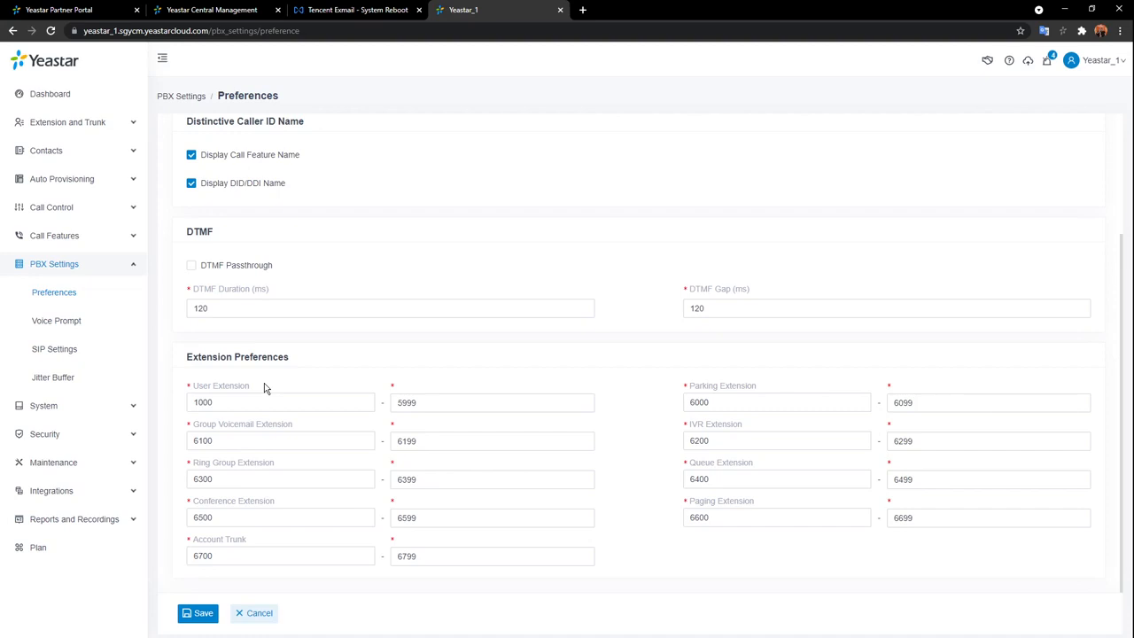
pyautogui.click(271, 613)
pyautogui.click(68, 324)
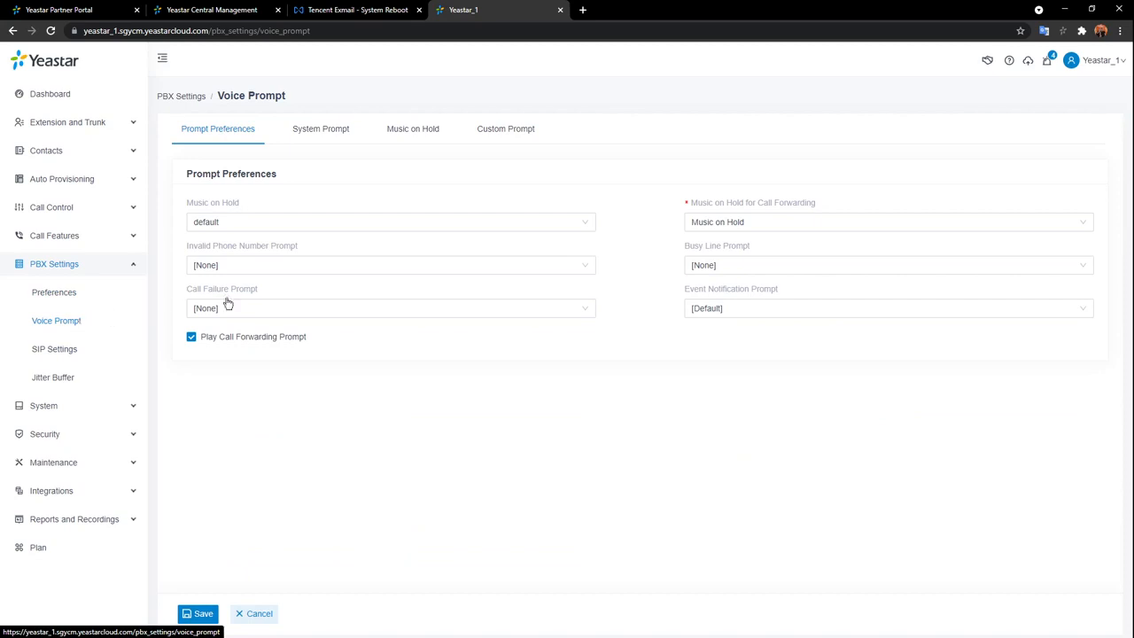
# On System Prompt, abandon a file upload and download the 中文 (Chinese) online prompt.
pyautogui.click(341, 133)
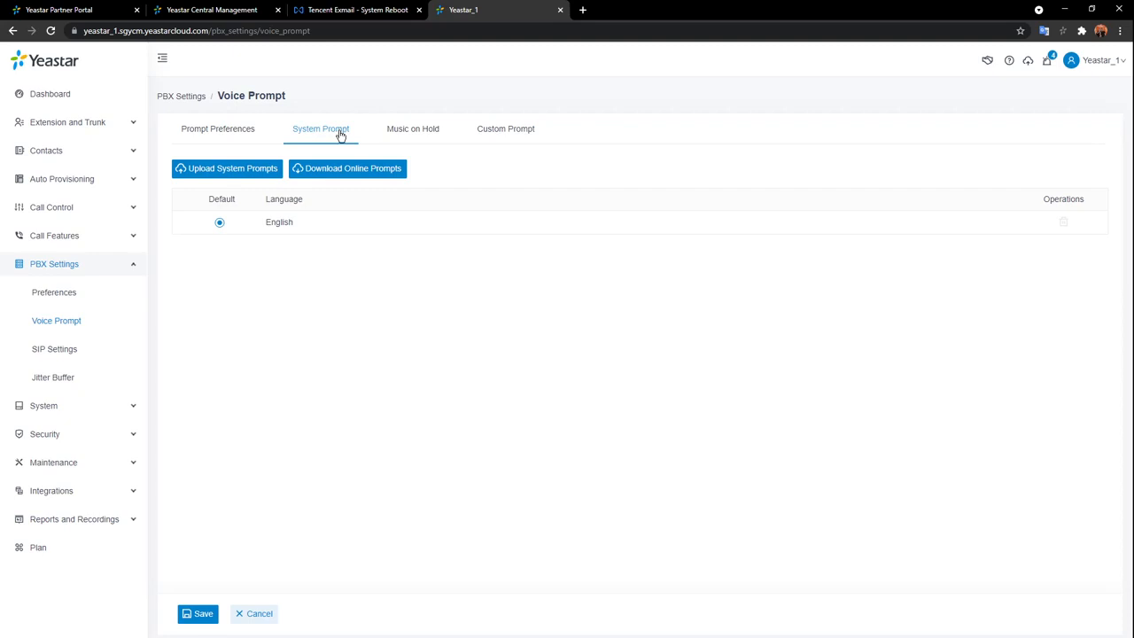
pyautogui.click(262, 169)
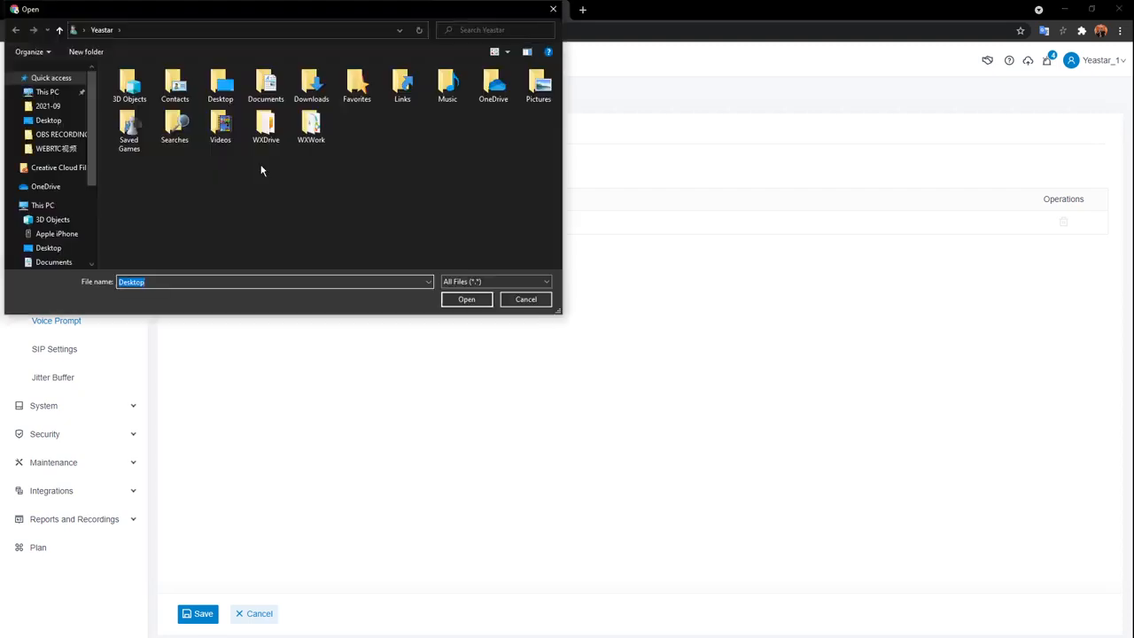
pyautogui.click(523, 299)
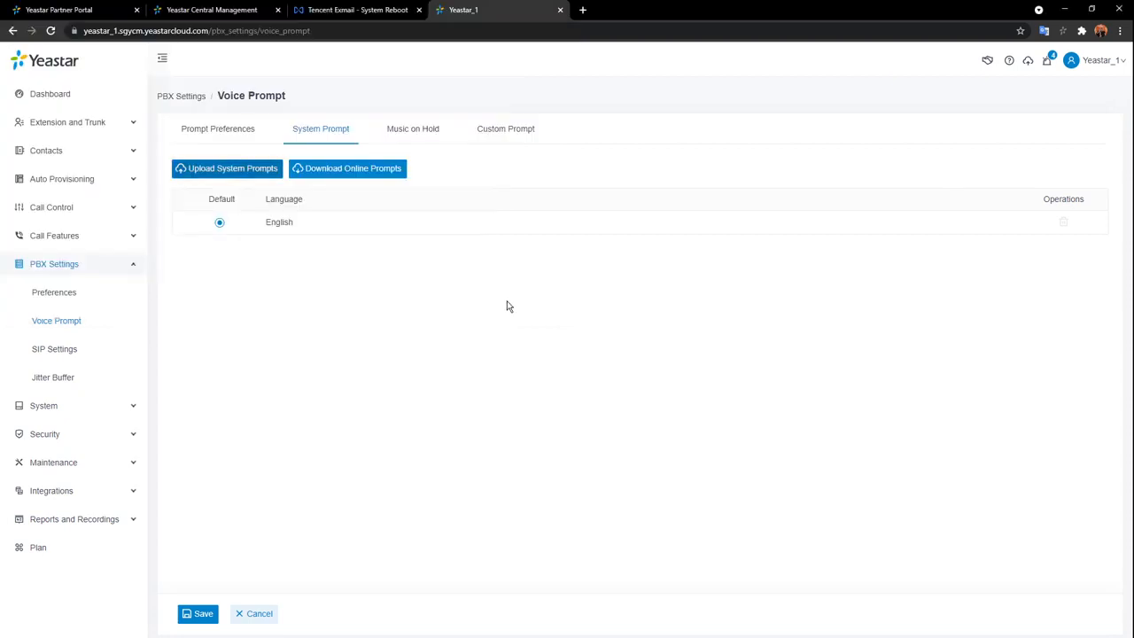
pyautogui.click(335, 169)
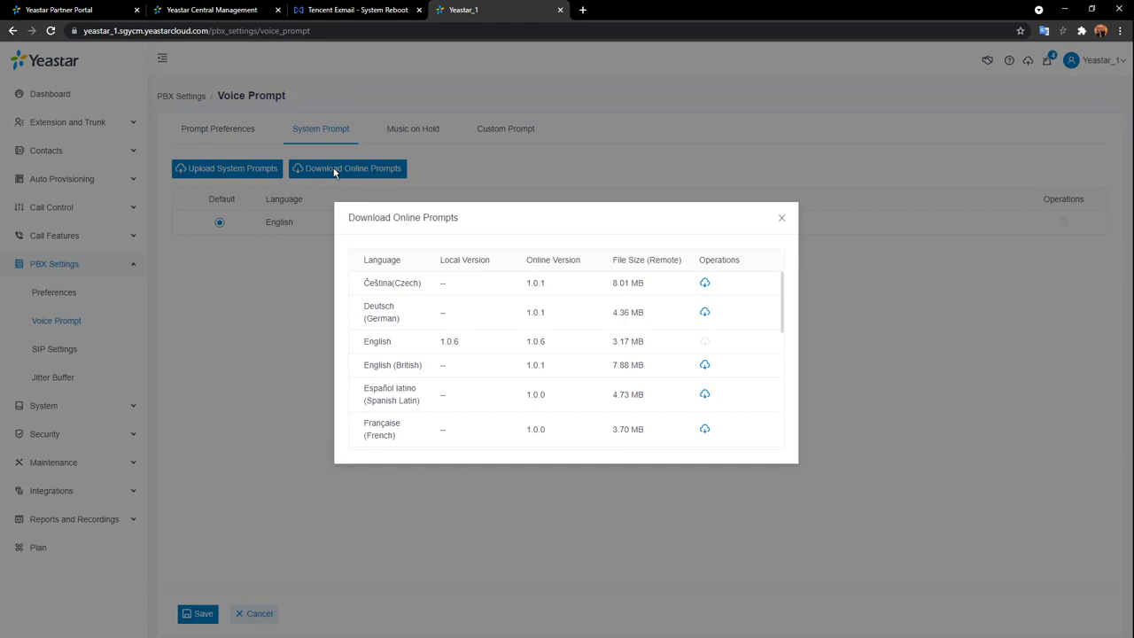
pyautogui.scroll(-5, 625, 340)
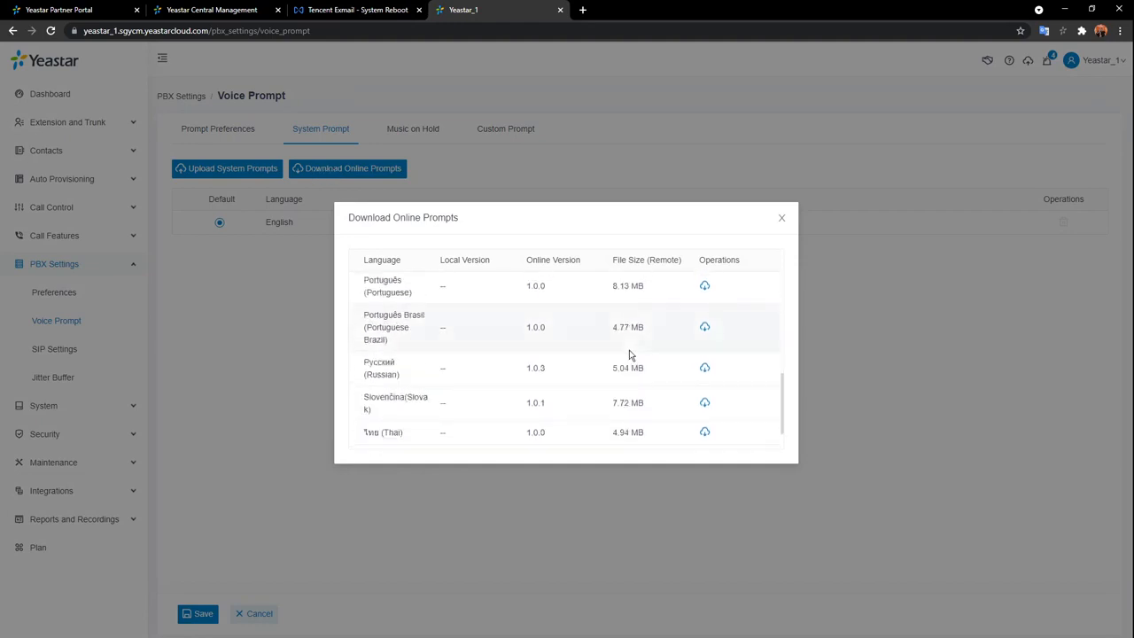
pyautogui.scroll(-1, 630, 355)
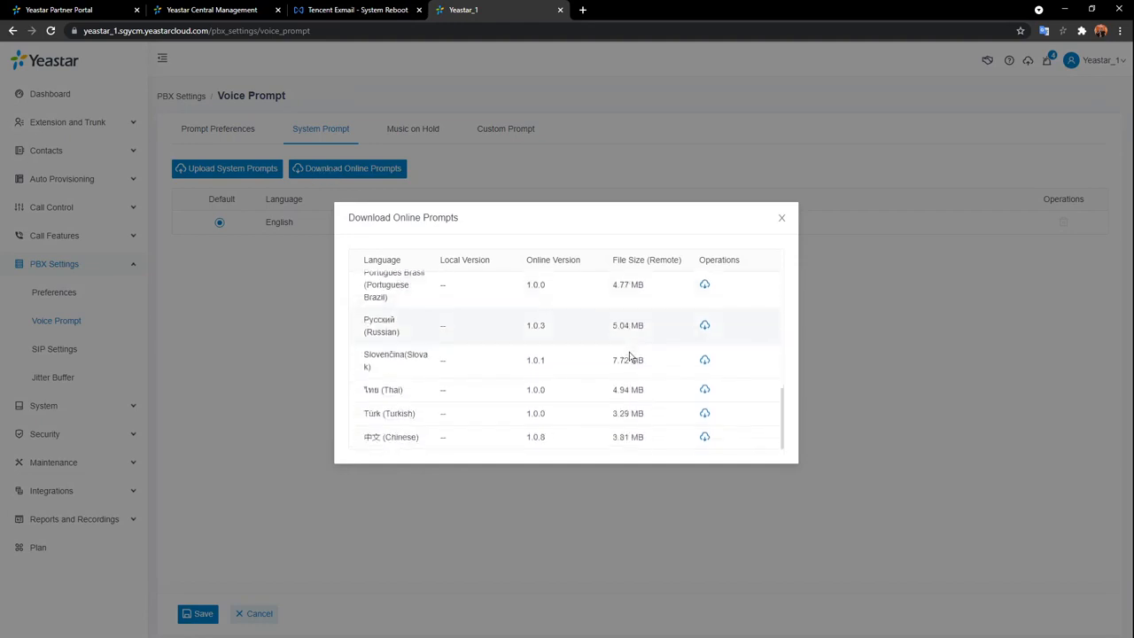
pyautogui.click(704, 437)
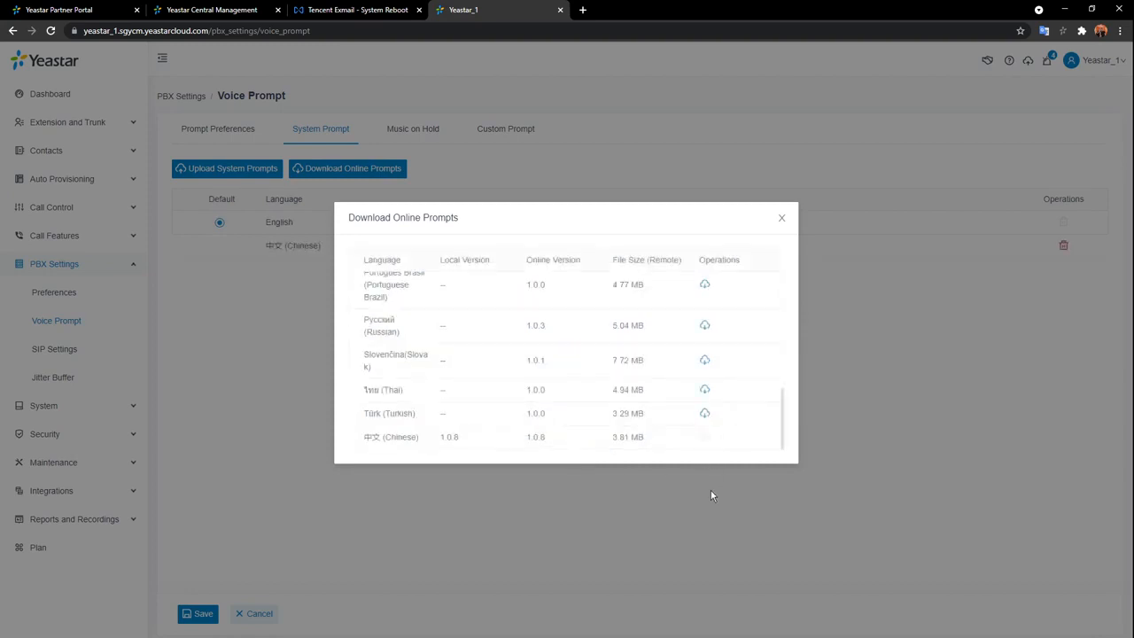
pyautogui.click(783, 219)
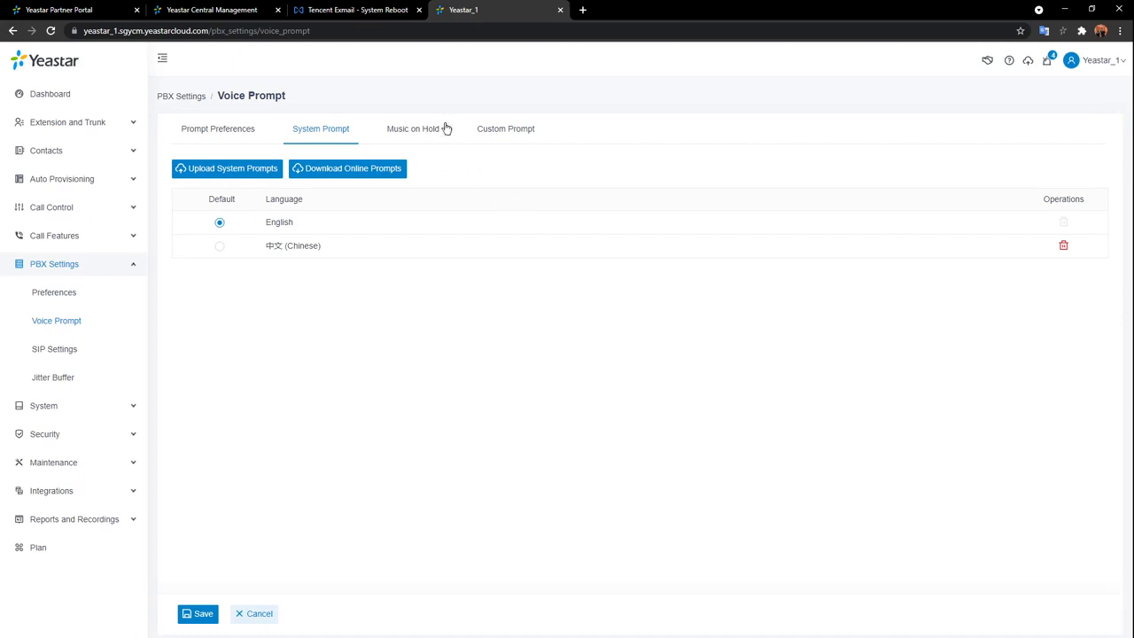
# View the empty Custom Prompt tab, then swap the sidebar from PBX Settings to System.
pyautogui.click(490, 131)
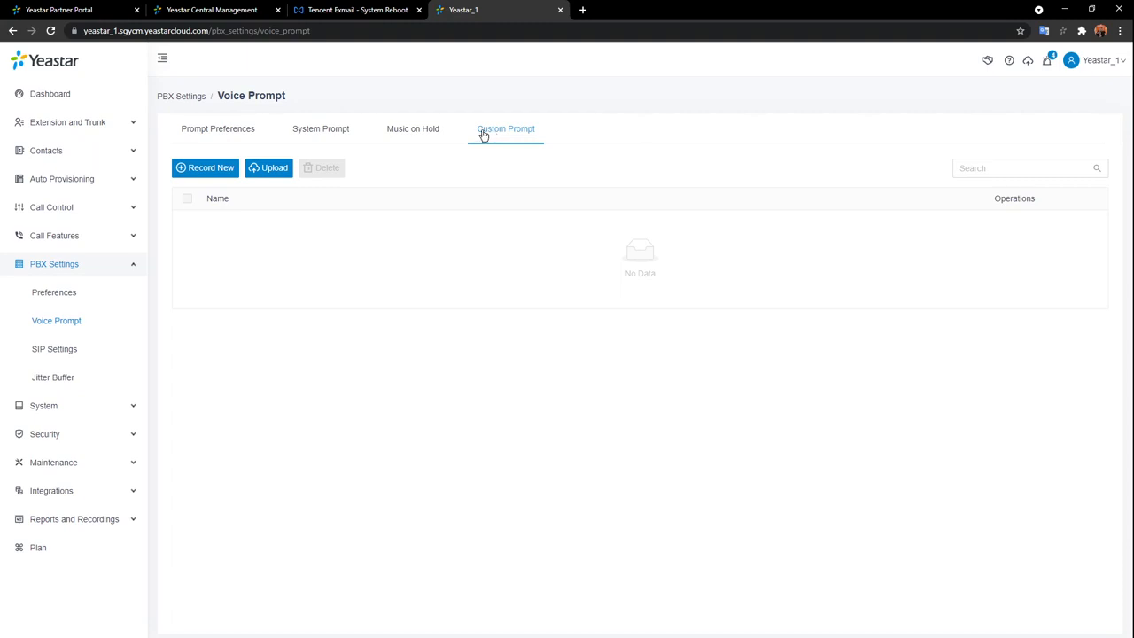
pyautogui.click(132, 267)
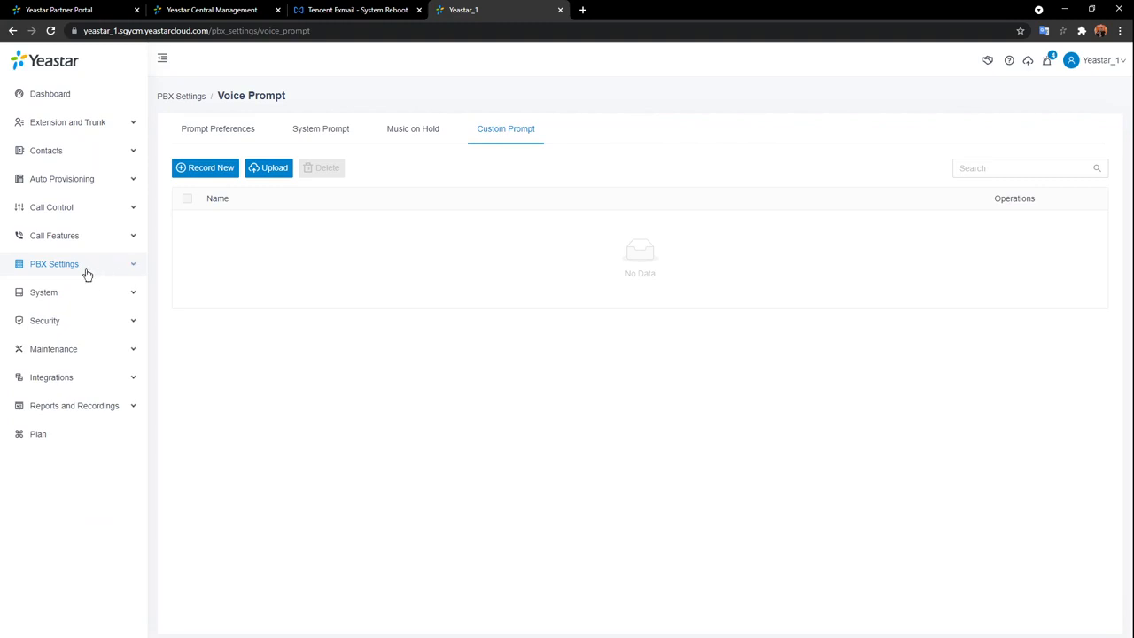
pyautogui.click(107, 294)
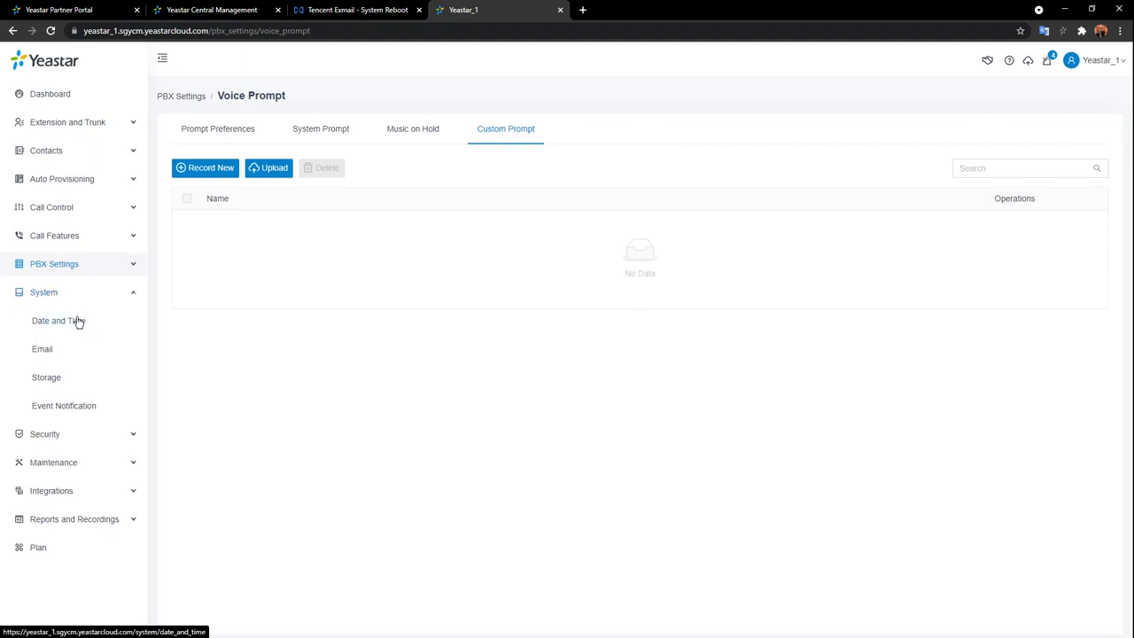
# Open the Date and Time page showing time zone 8 China (Beijing).
pyautogui.click(77, 324)
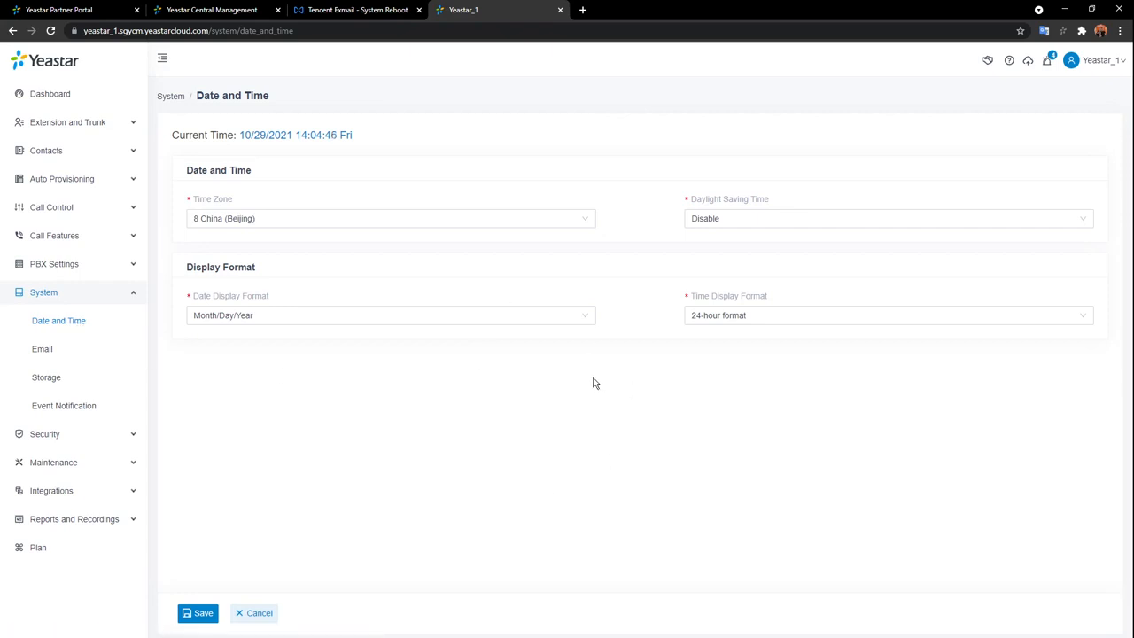
# In System > Email, preview the Custom Email Server type, then revert to Default SMTP Server.
pyautogui.click(57, 353)
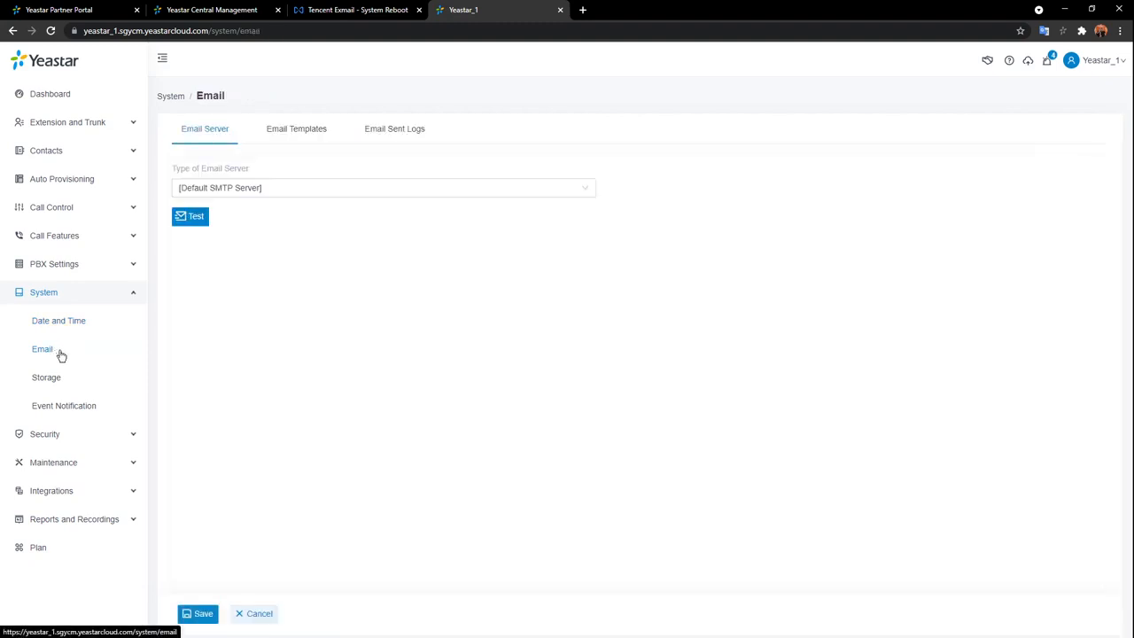
pyautogui.click(514, 194)
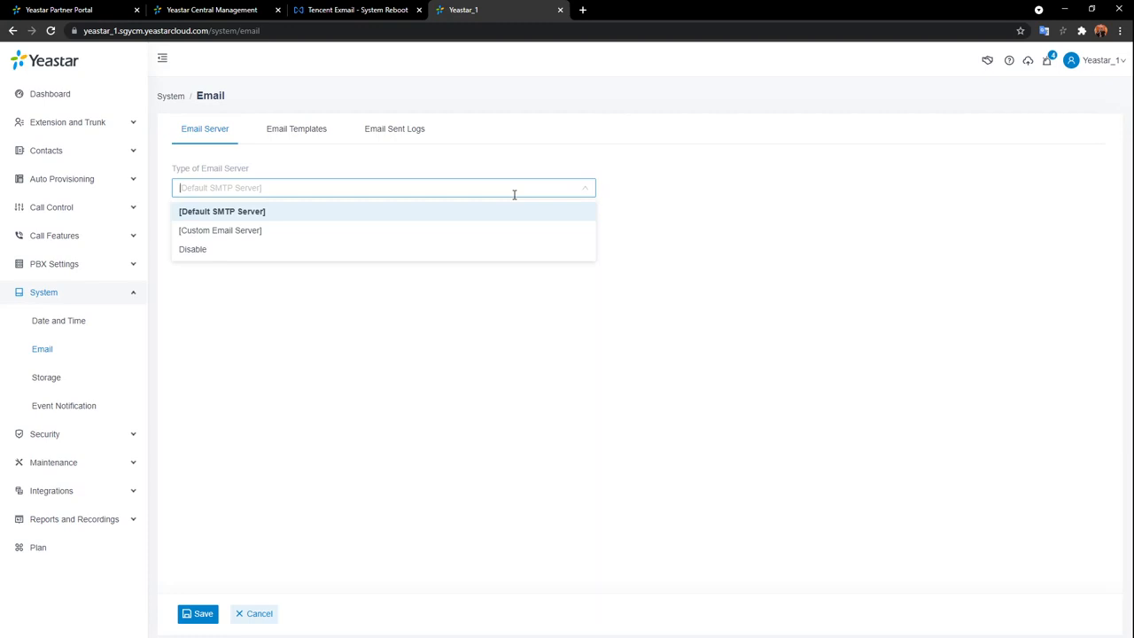
pyautogui.click(339, 231)
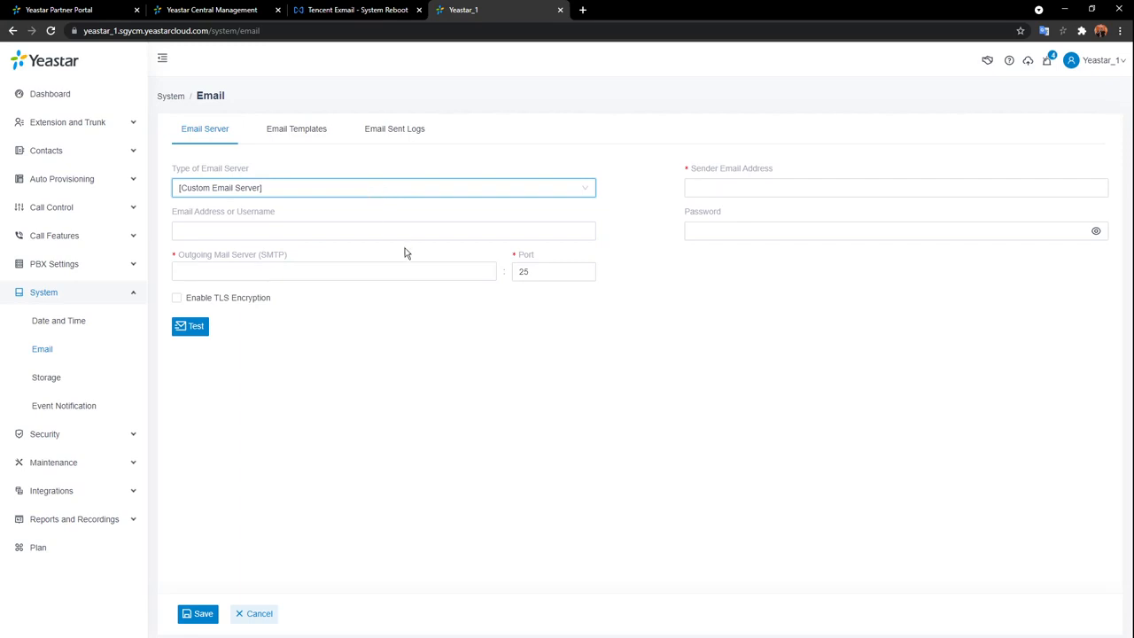
pyautogui.click(443, 187)
pyautogui.click(362, 218)
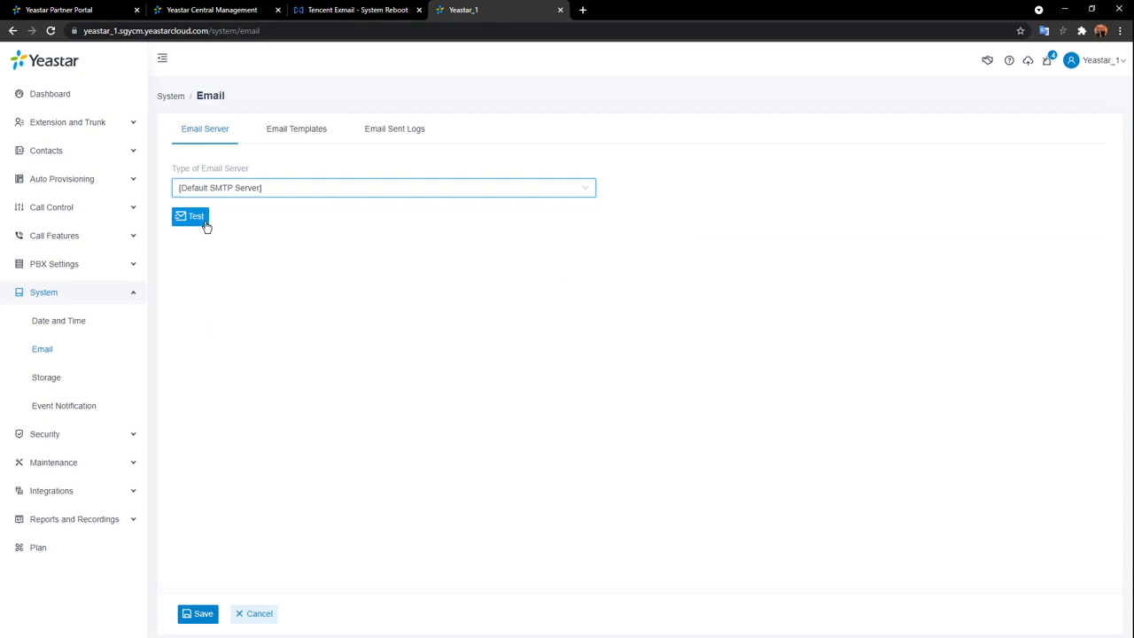
# Send a test email to the user's address via the default SMTP server, then collapse System.
pyautogui.click(200, 224)
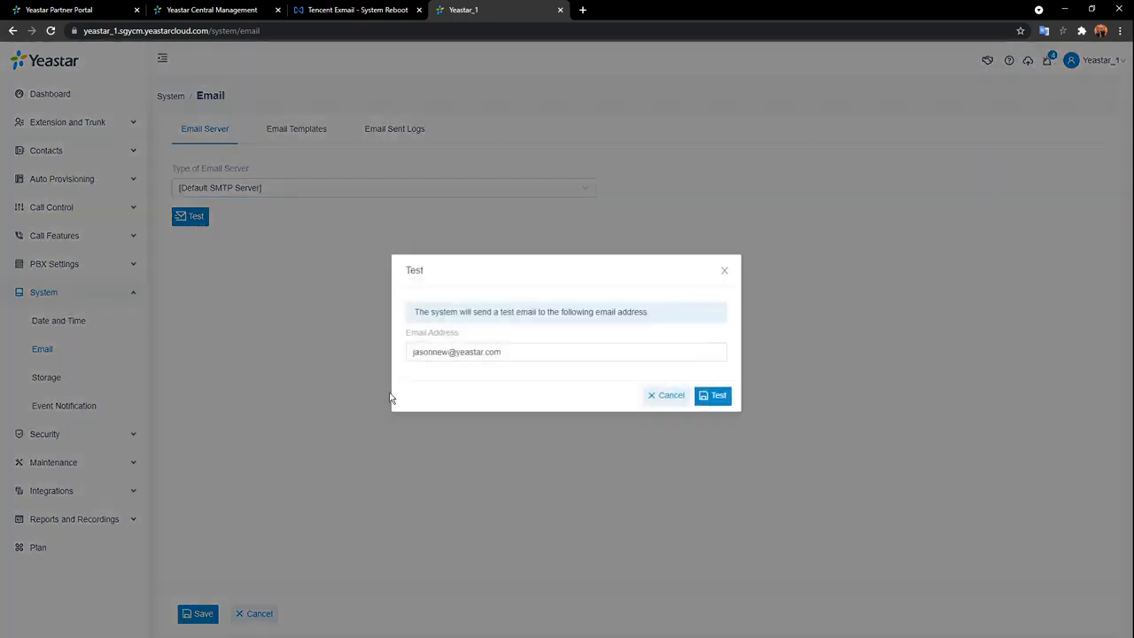
pyautogui.click(539, 356)
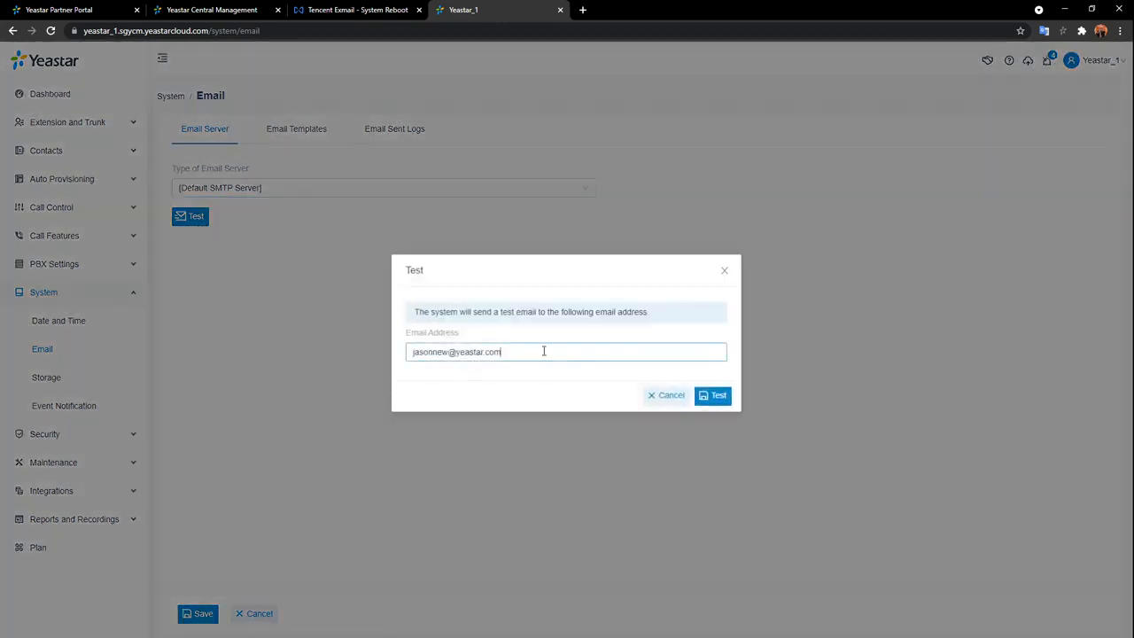
pyautogui.click(720, 396)
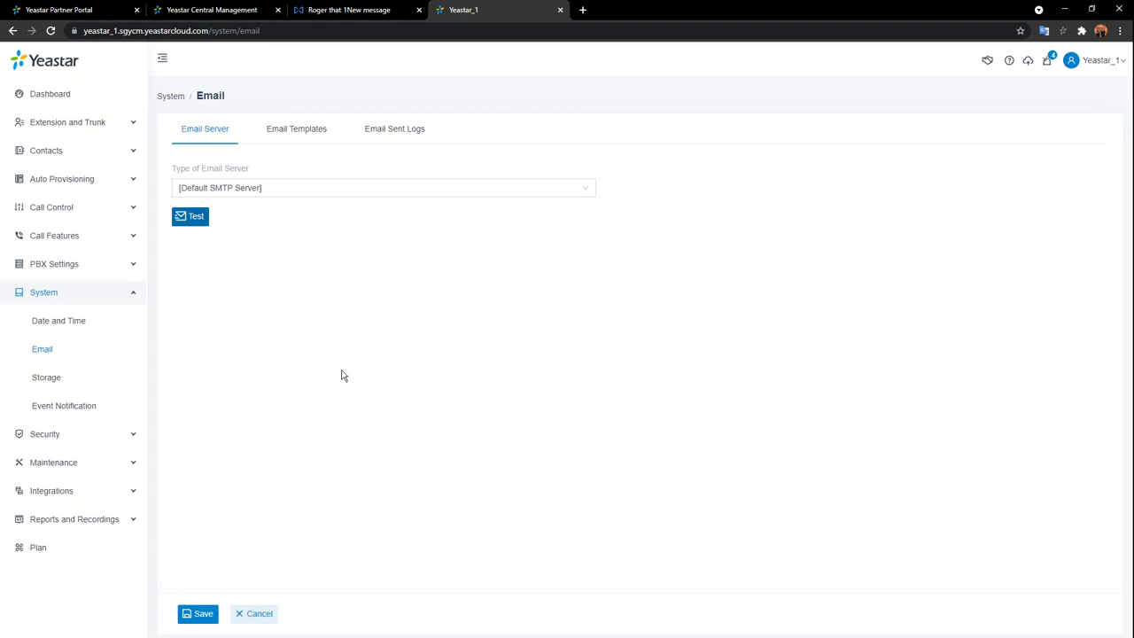
pyautogui.click(138, 296)
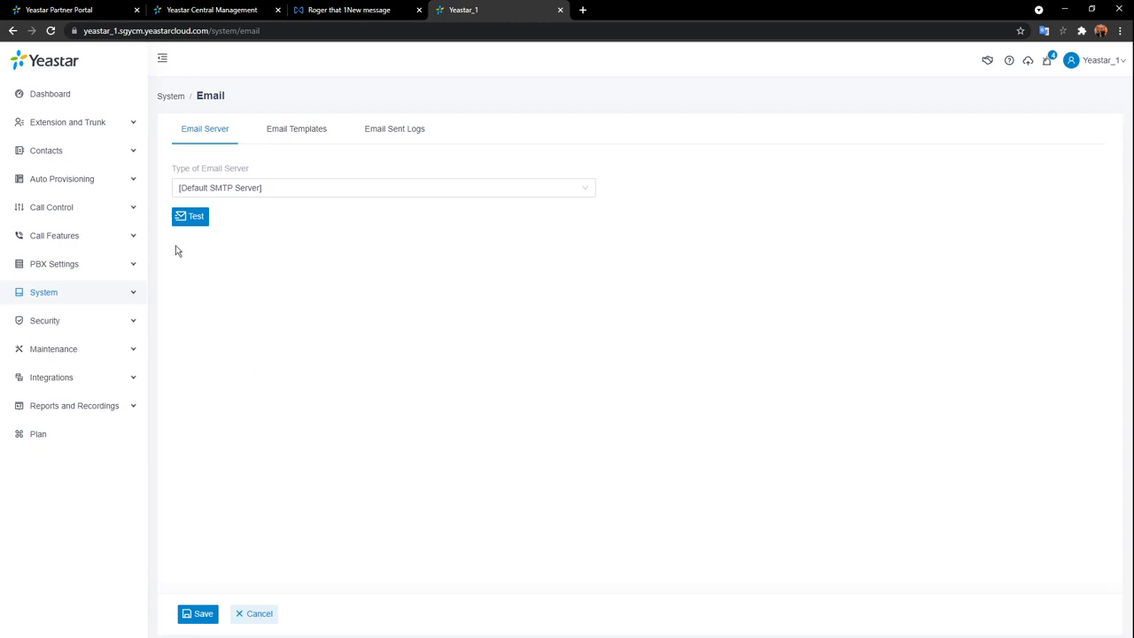
# Open Extension and Trunk > Extension and bring up the Add options on the empty list.
pyautogui.click(93, 124)
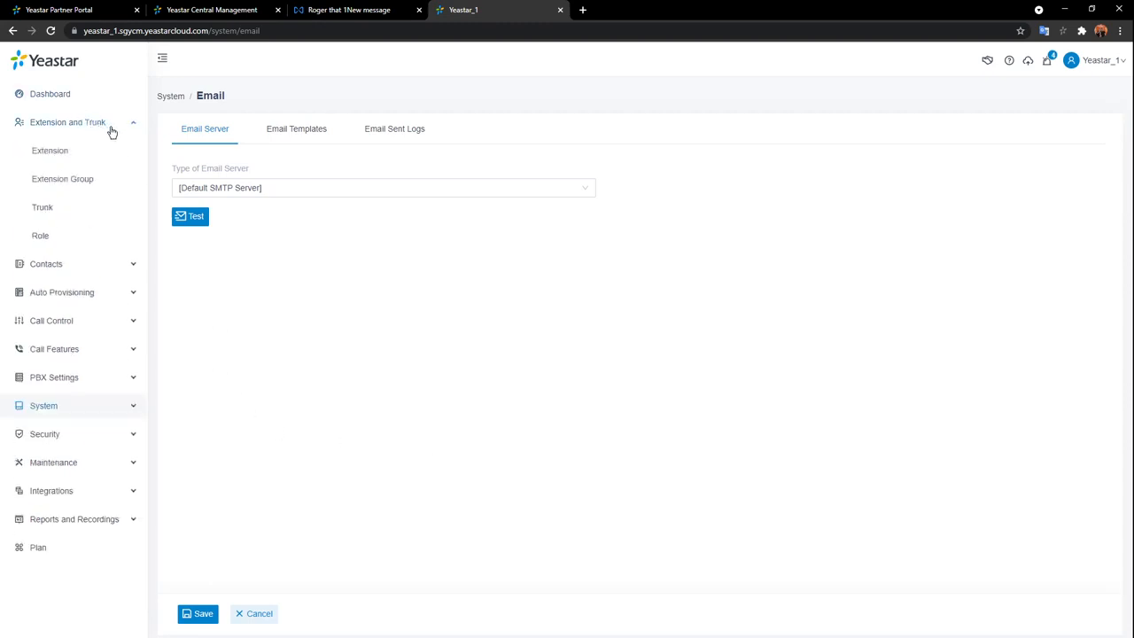
pyautogui.click(64, 150)
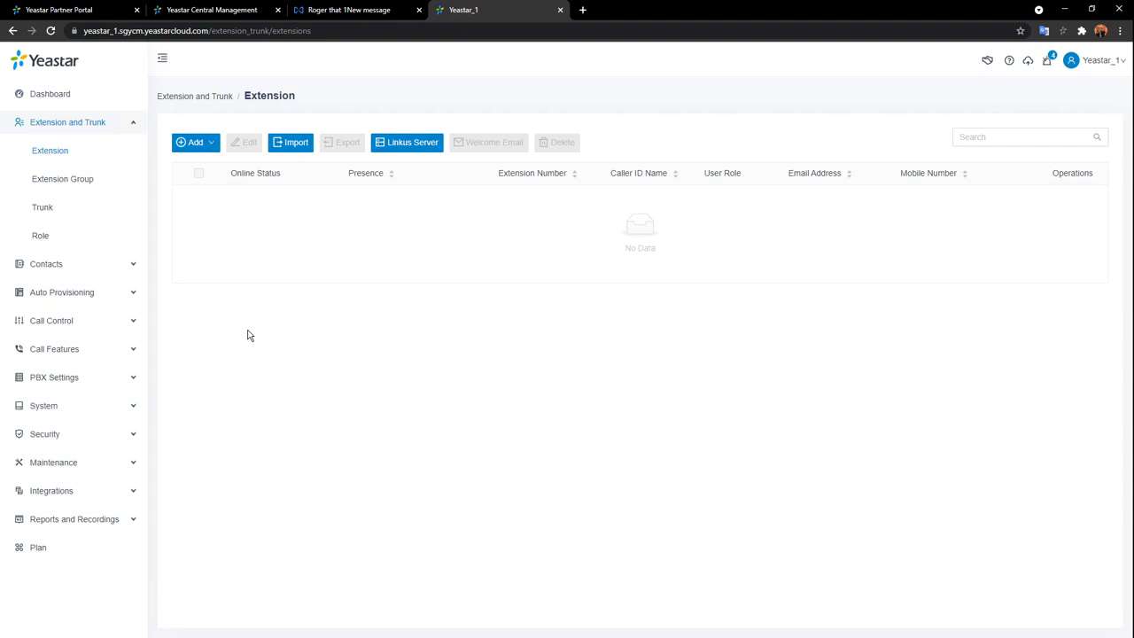
pyautogui.click(193, 147)
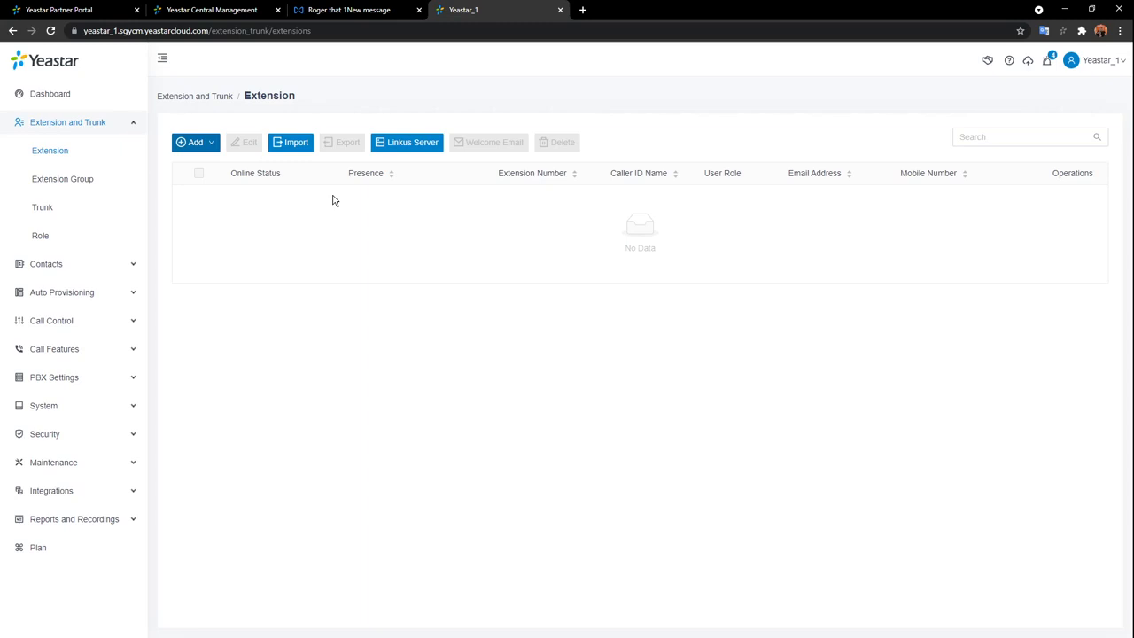
pyautogui.click(187, 169)
# Choose Add to open the new extension form prefilled with extension number 1000.
pyautogui.click(189, 171)
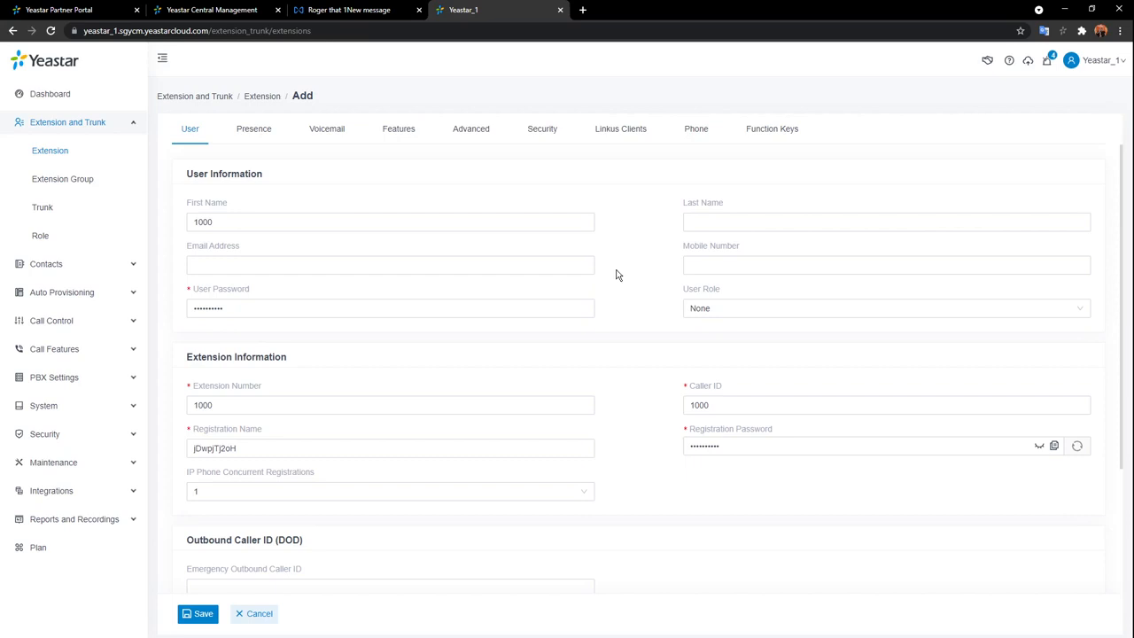
# Replace First Name 1000 with the user's first name and enter the user's last name.
pyautogui.moveTo(330, 222); pyautogui.dragTo(190, 227)
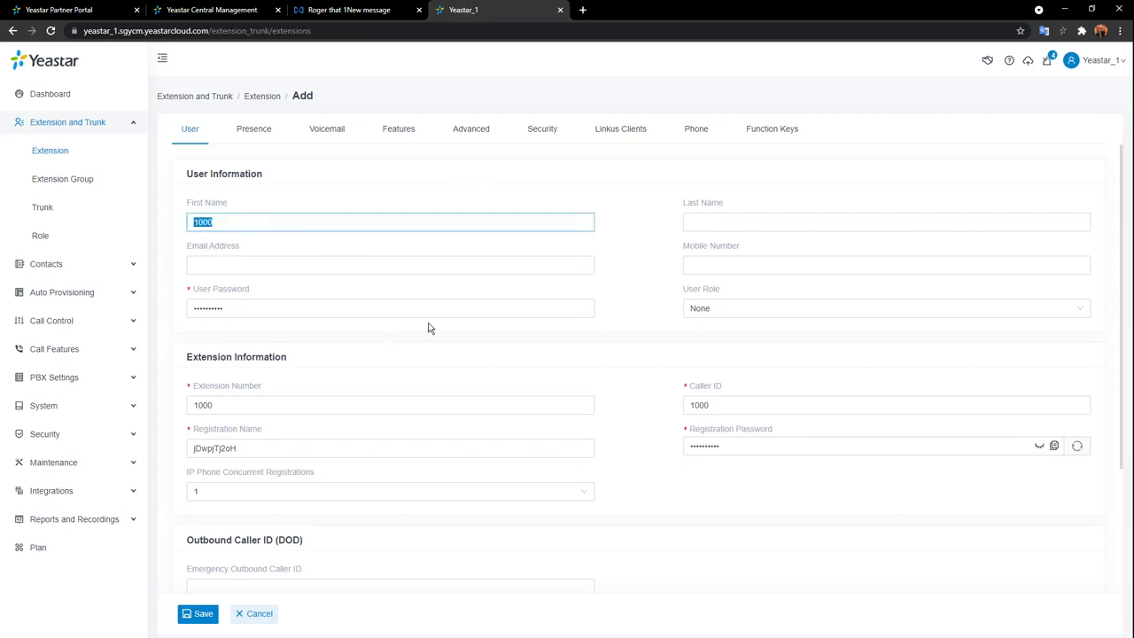
pyautogui.press('BackSpace')
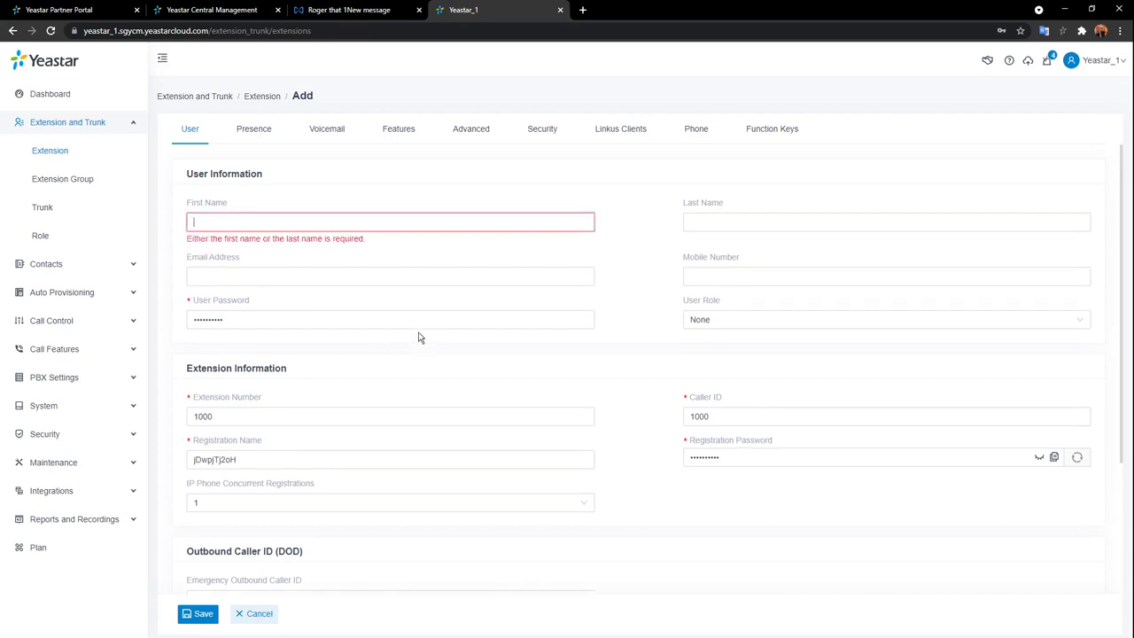
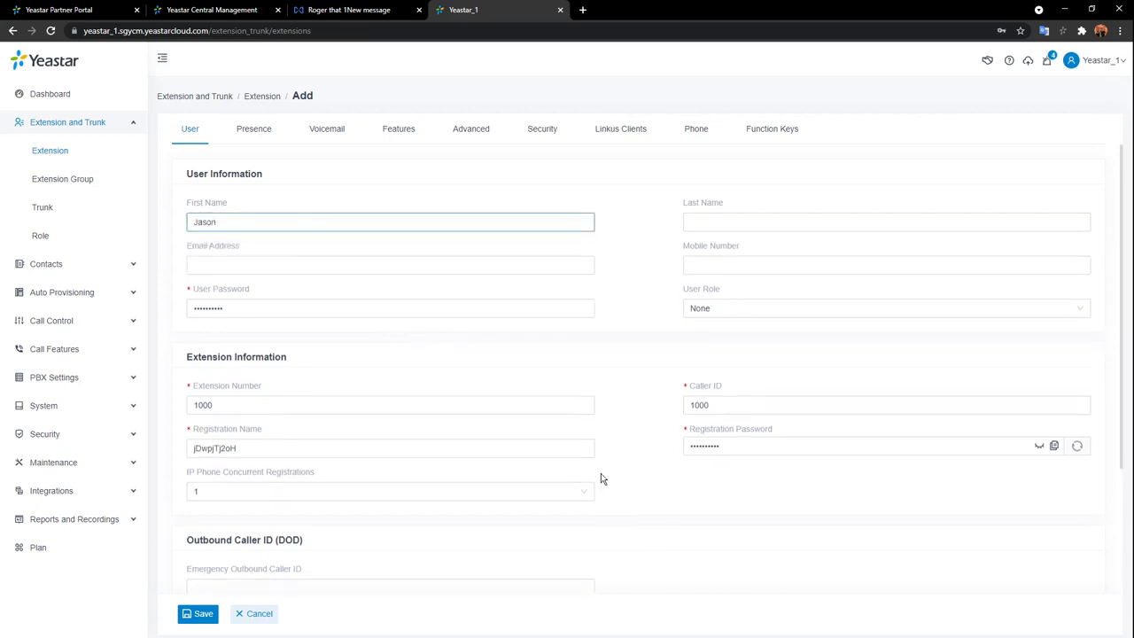
pyautogui.click(771, 221)
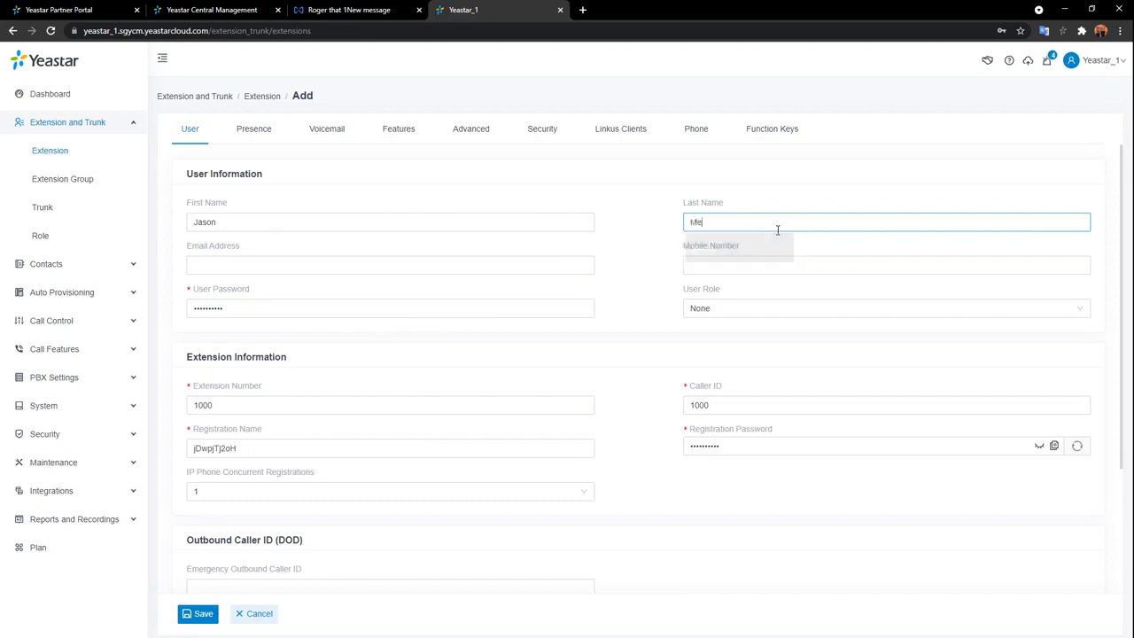
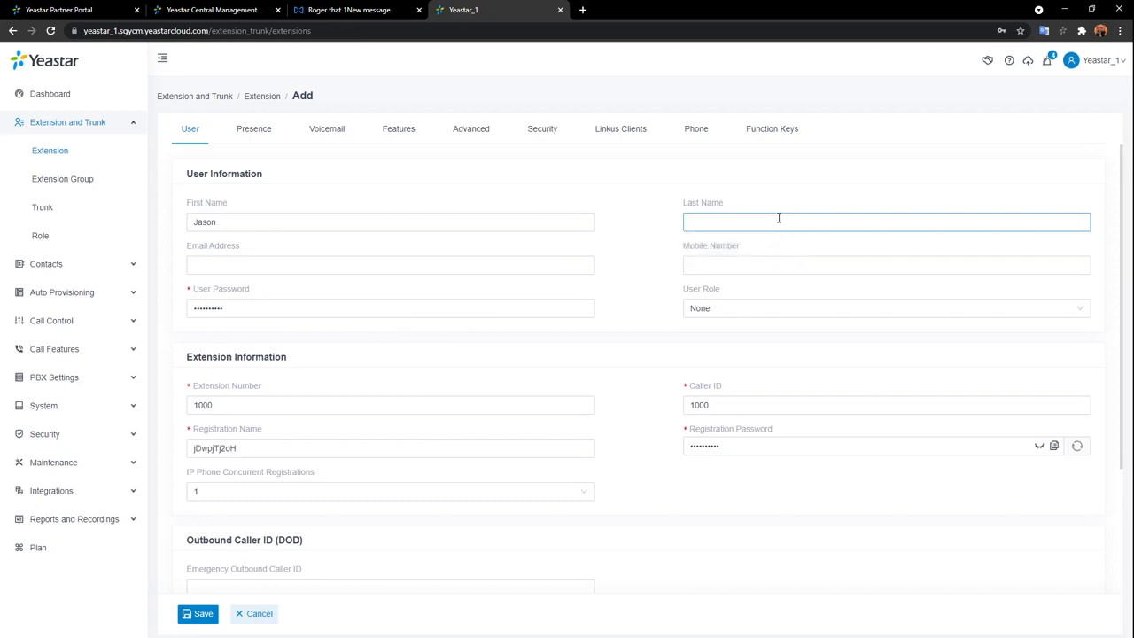
pyautogui.click(663, 190)
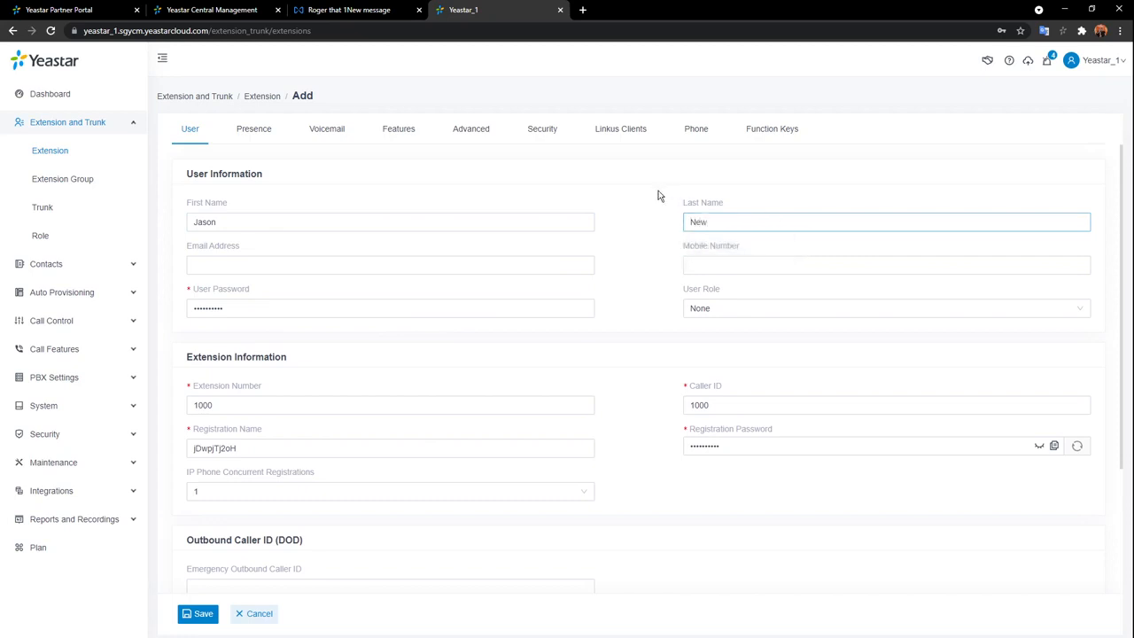
# Enter the user's email address, correcting the misspelled gmail domain.
pyautogui.click(494, 265)
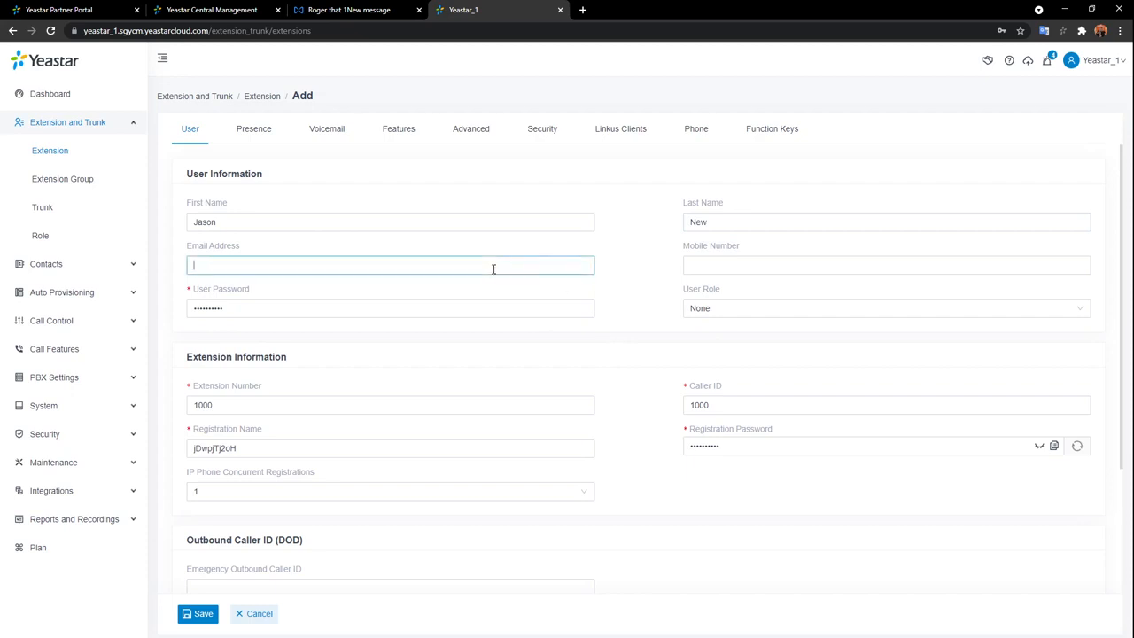
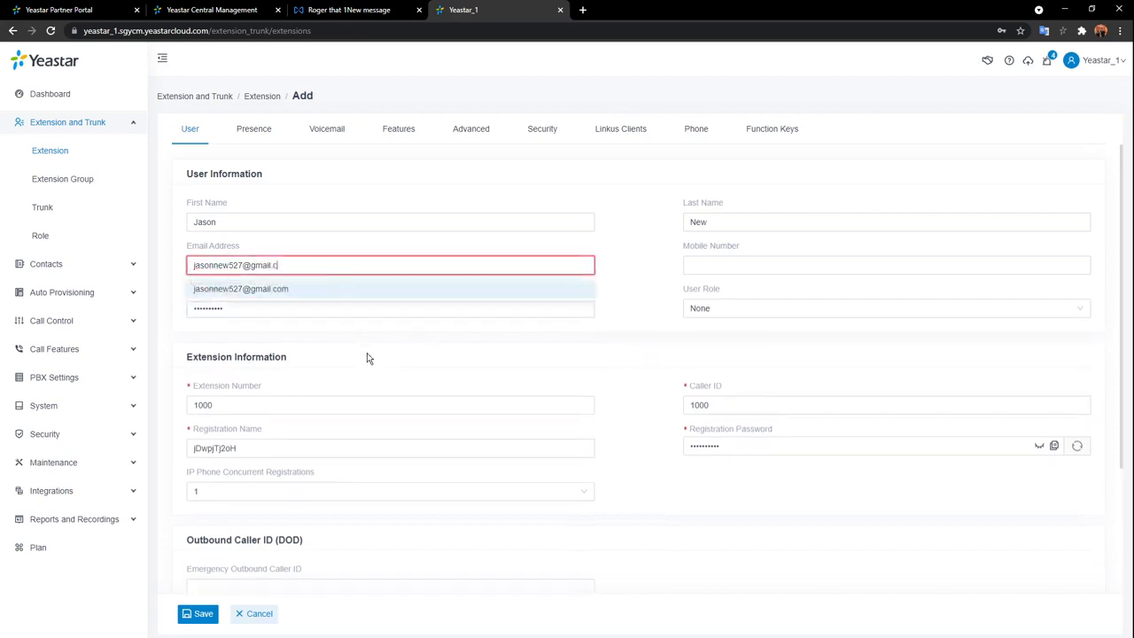
pyautogui.click(803, 260)
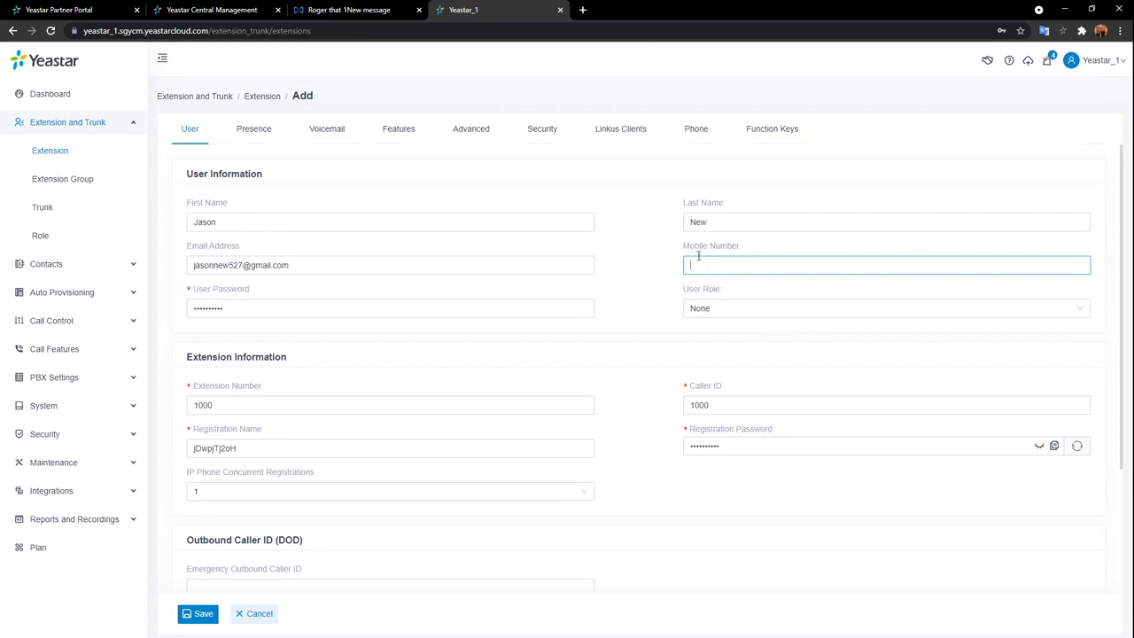
# Clear the existing User Password and type a new user password.
pyautogui.click(333, 304)
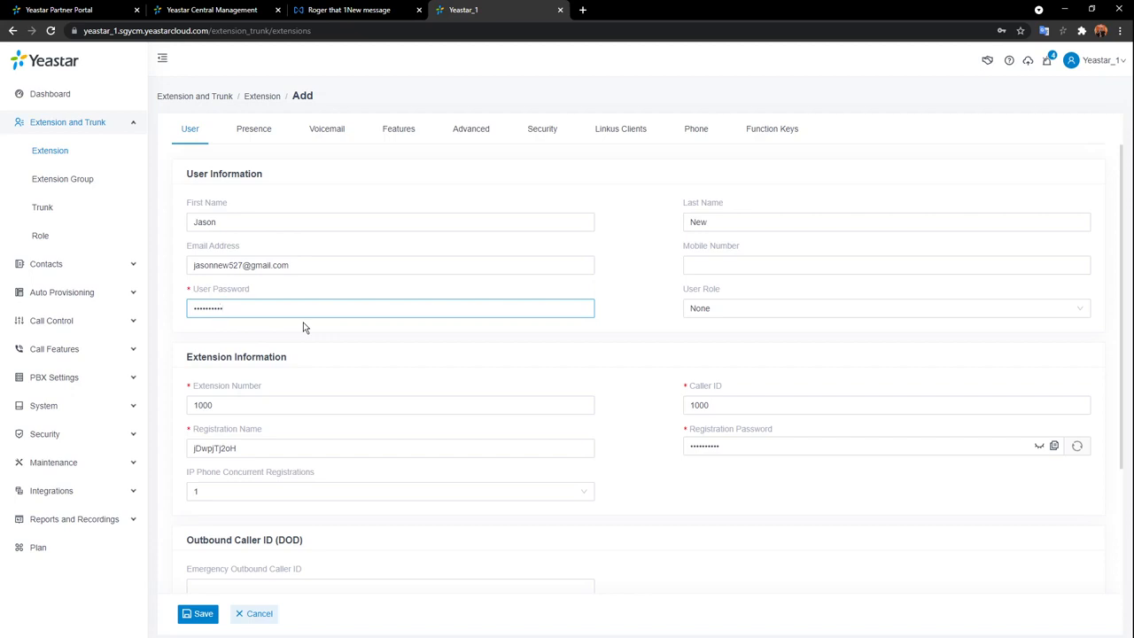
pyautogui.hotkey('ctrl', 'a')
pyautogui.press('BackSpace')
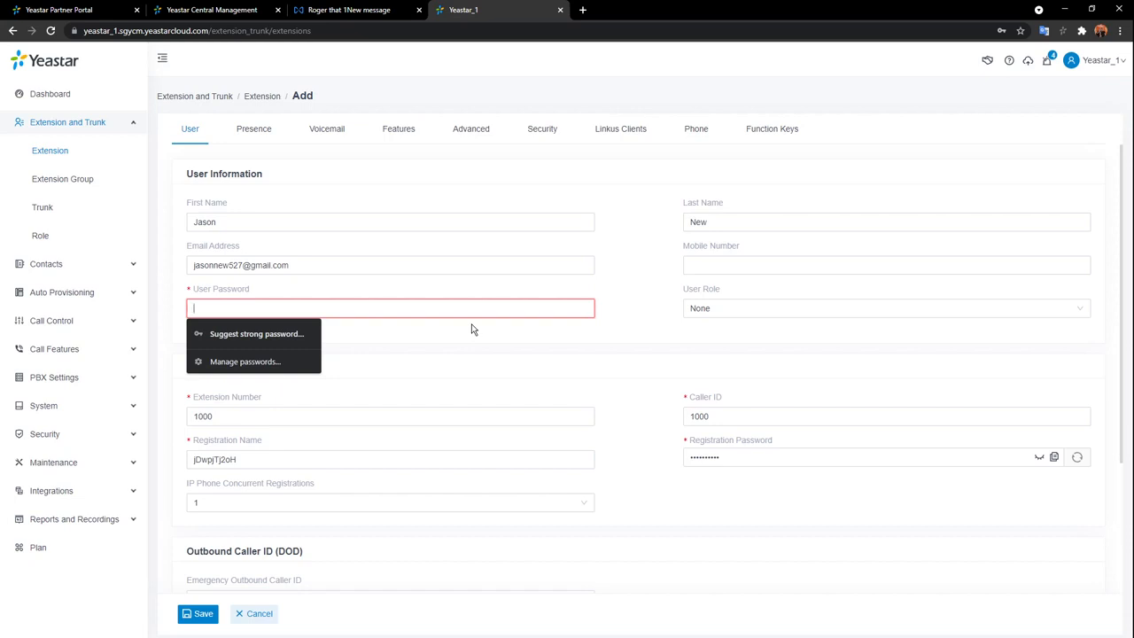
pyautogui.write('Yea')
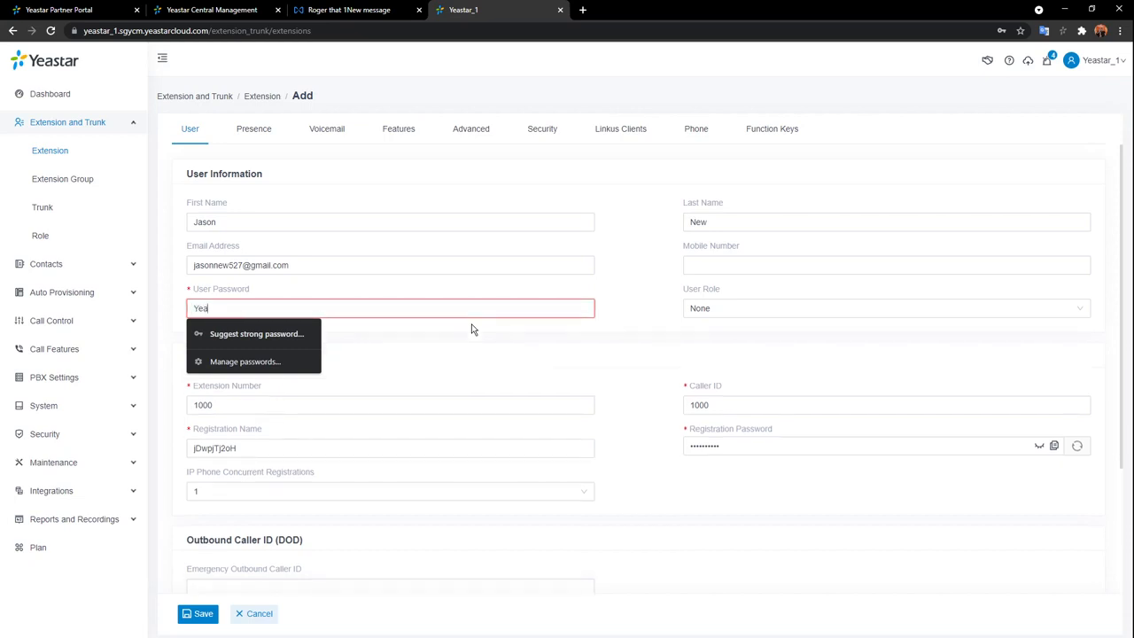
pyautogui.write('star123')
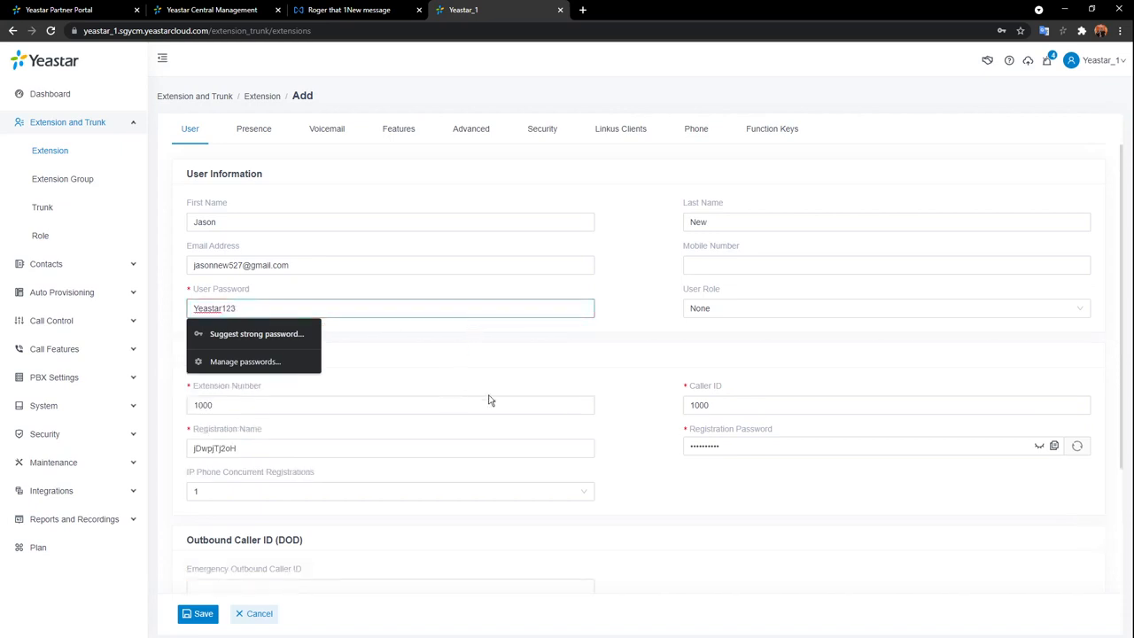
pyautogui.click(631, 314)
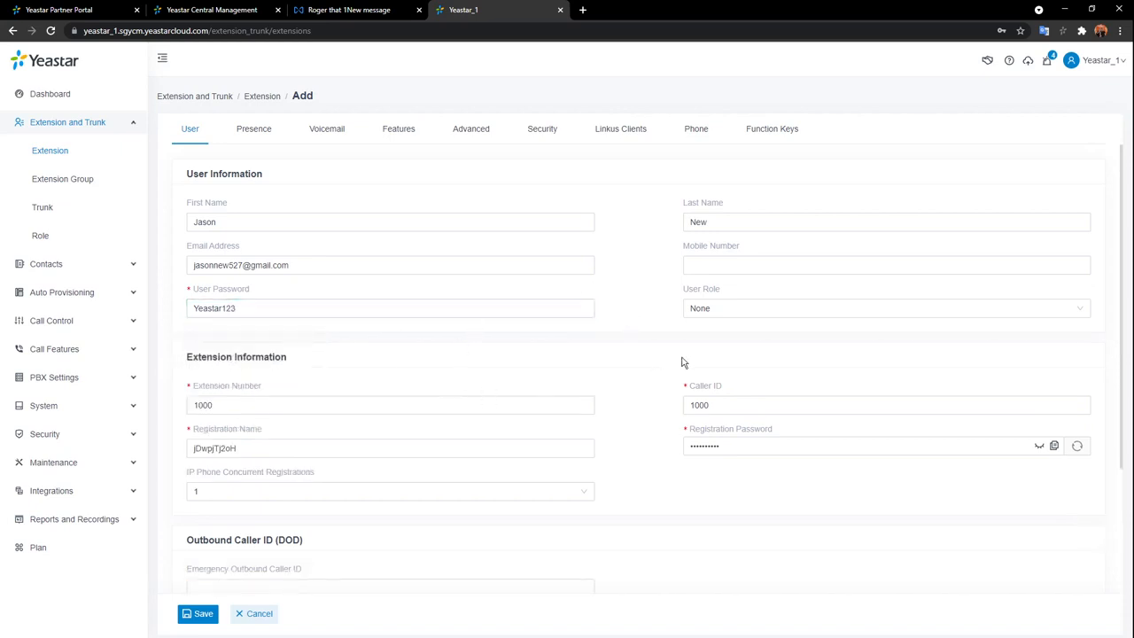
# Set User Role to Administrator after briefly trying Employee, and save extension 1000.
pyautogui.click(847, 318)
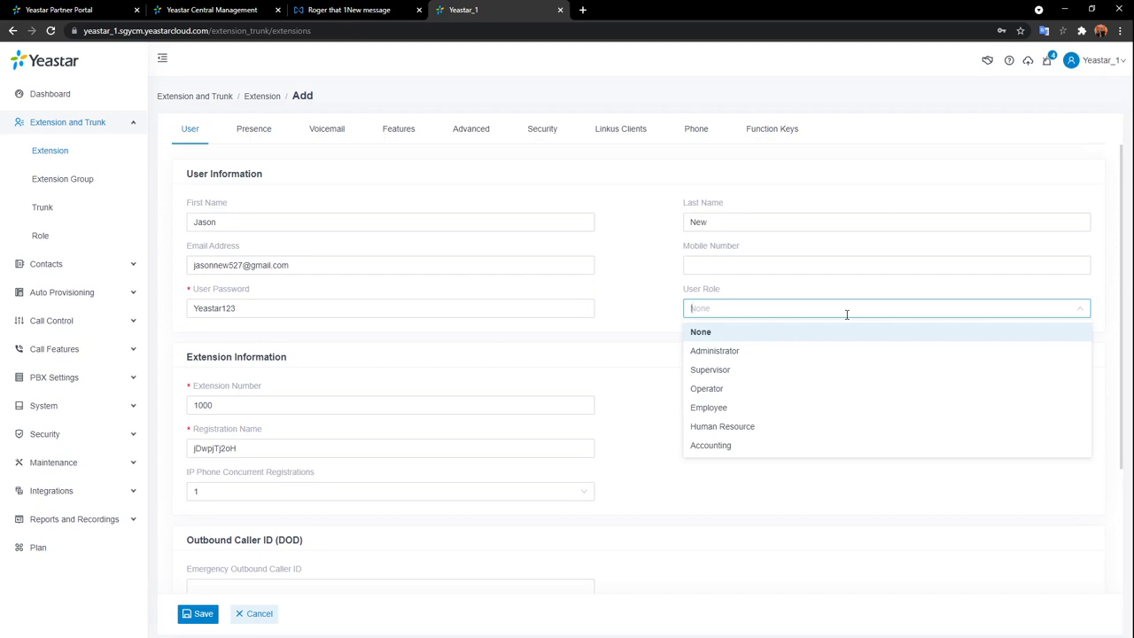
pyautogui.click(768, 350)
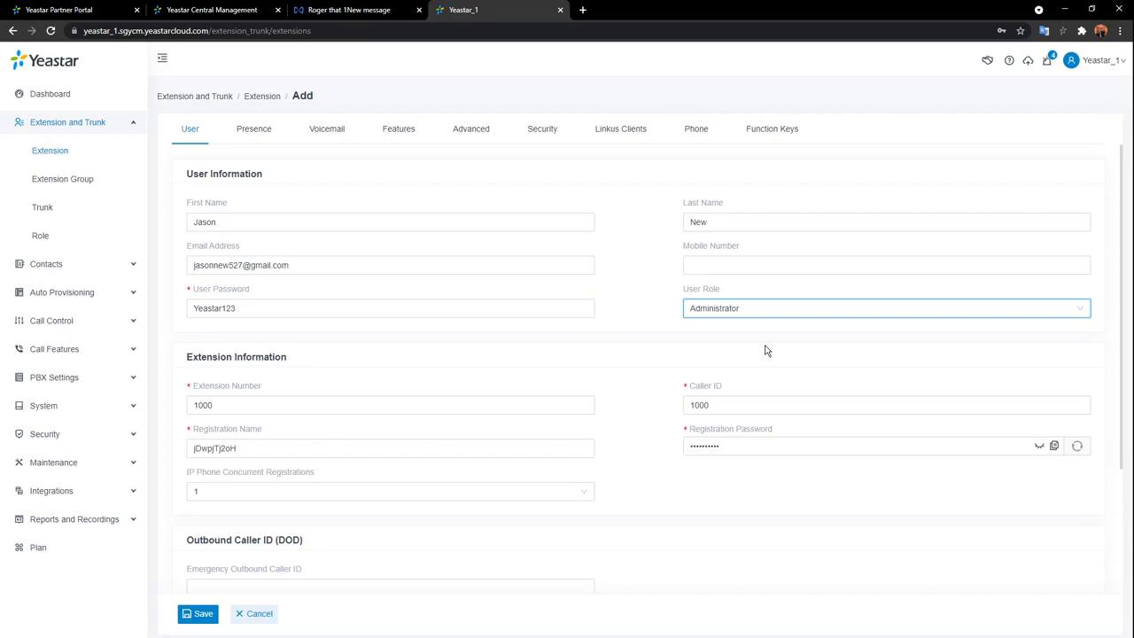
pyautogui.click(836, 307)
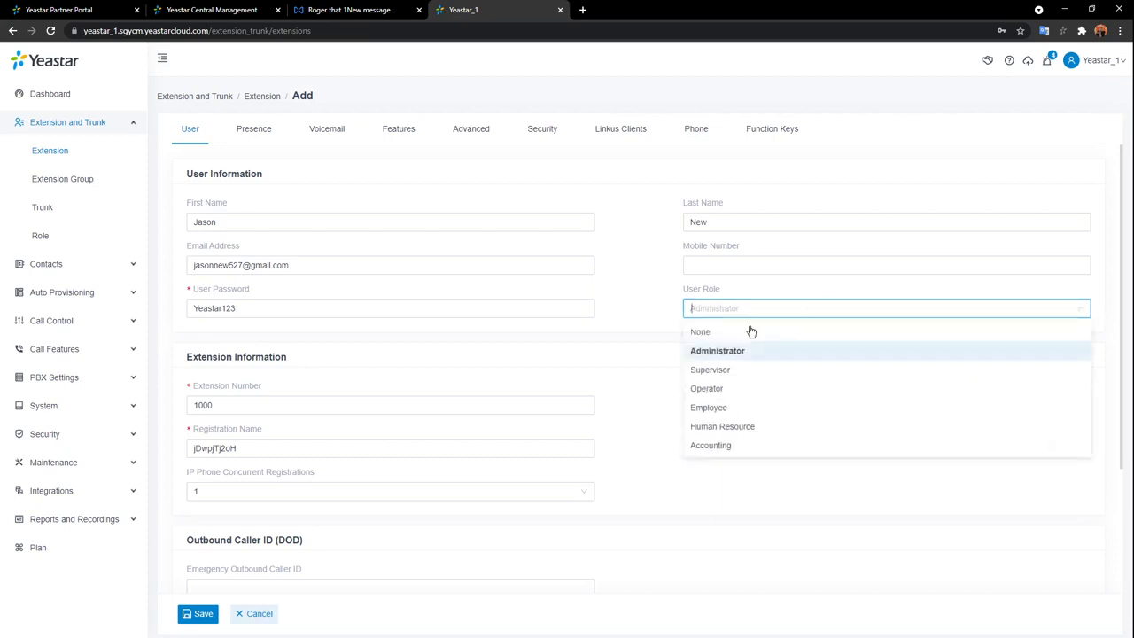
pyautogui.click(730, 412)
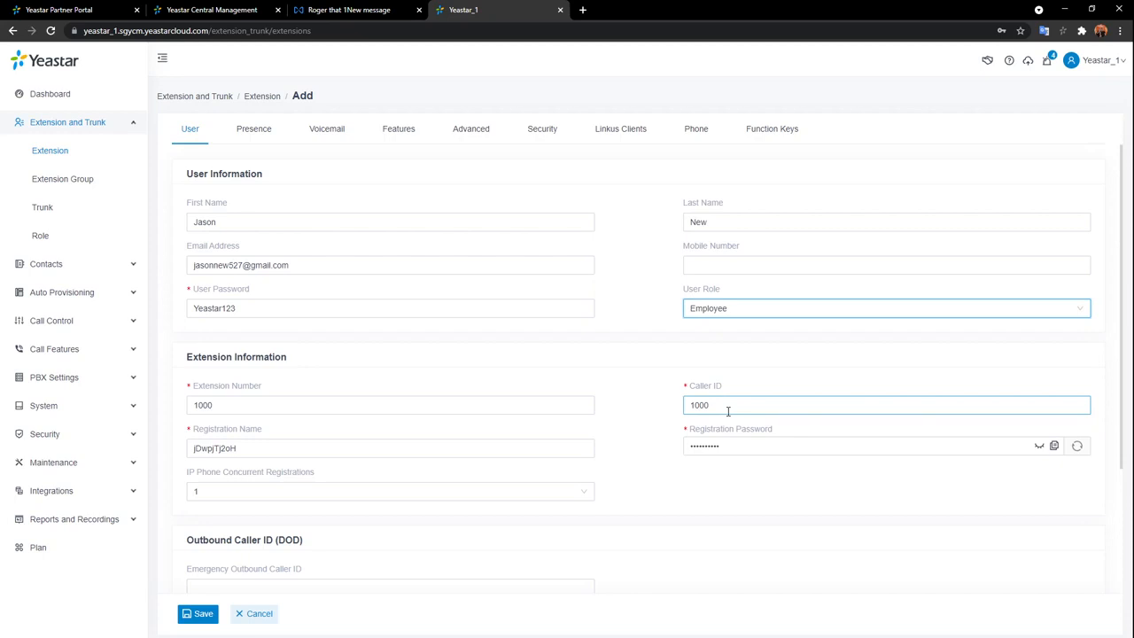
pyautogui.click(886, 308)
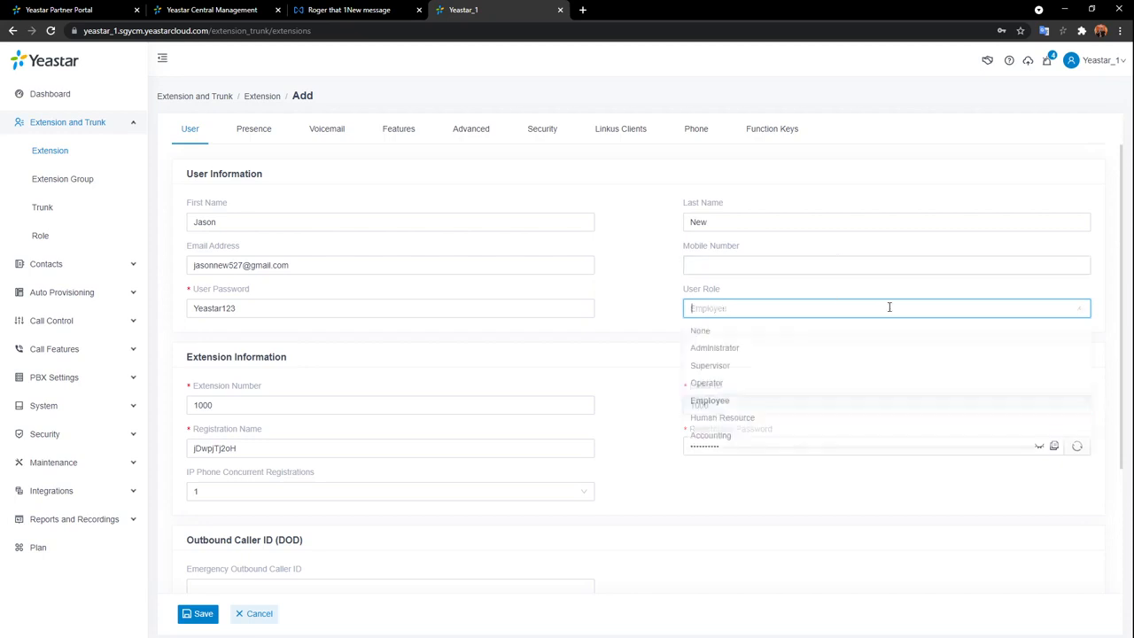
pyautogui.click(745, 352)
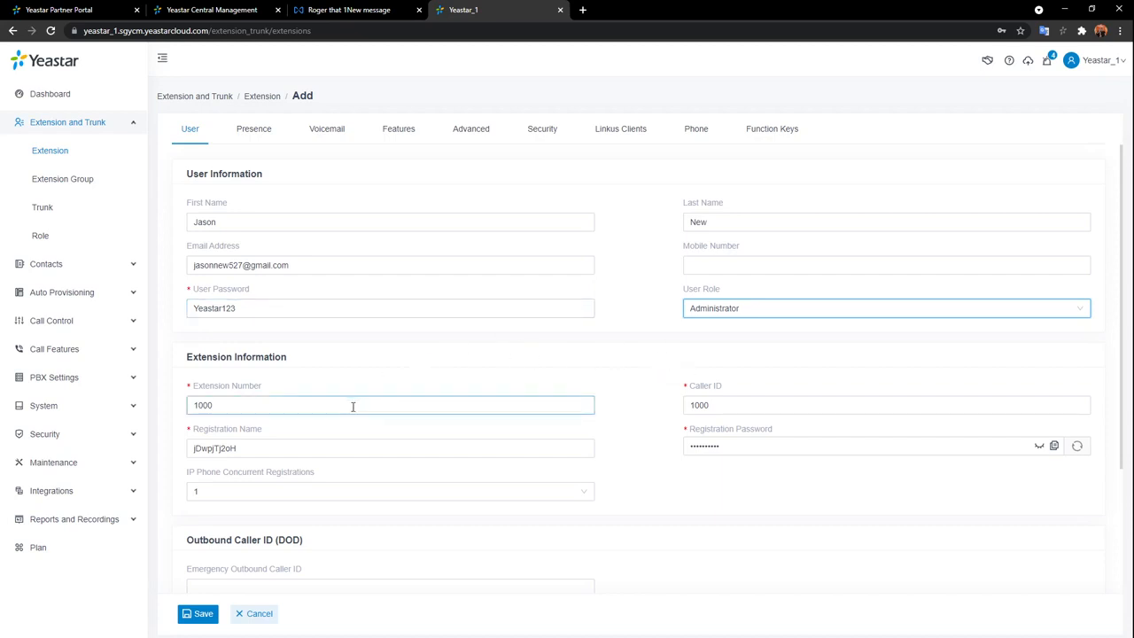
pyautogui.click(325, 311)
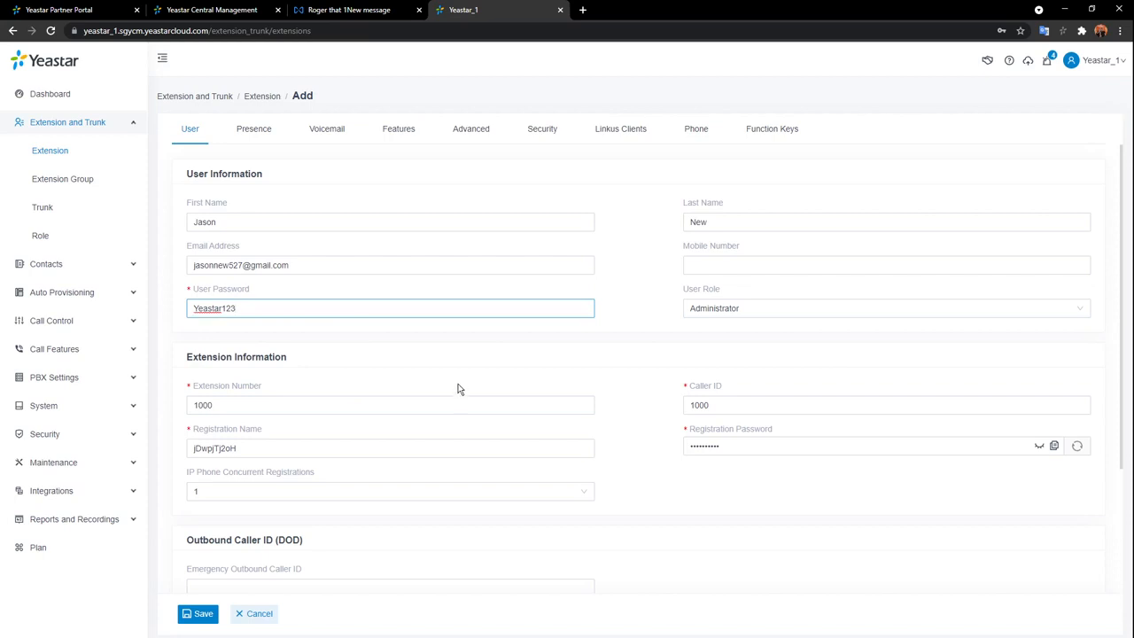
pyautogui.click(204, 620)
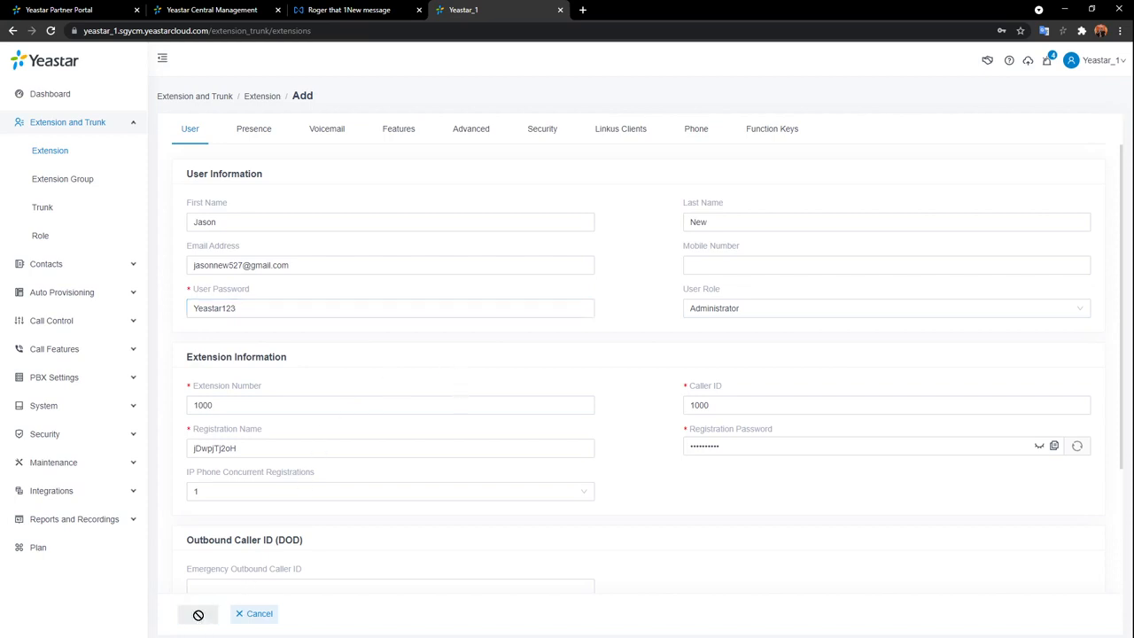
# Dismiss the save-password prompt and log out of the admin account.
pyautogui.click(1021, 49)
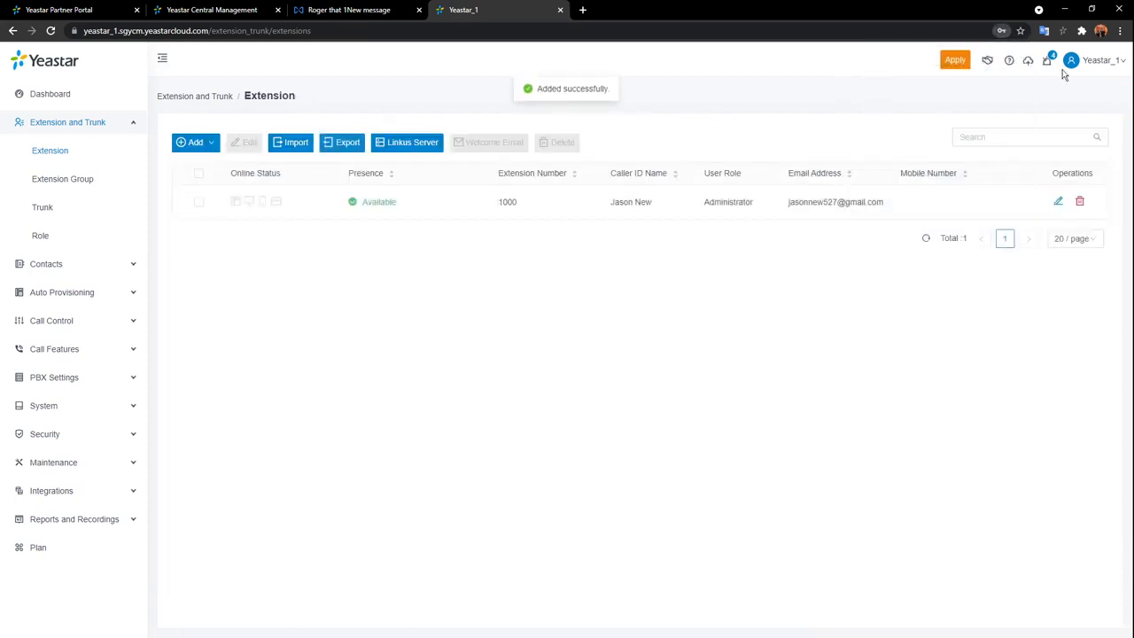
pyautogui.click(1099, 61)
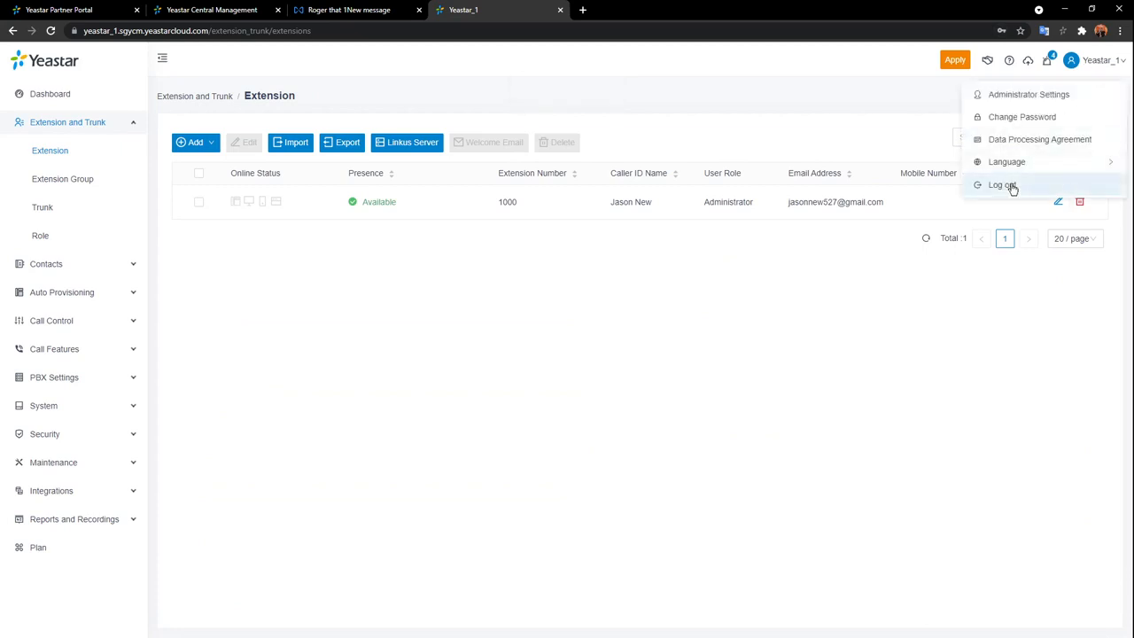
pyautogui.click(1010, 184)
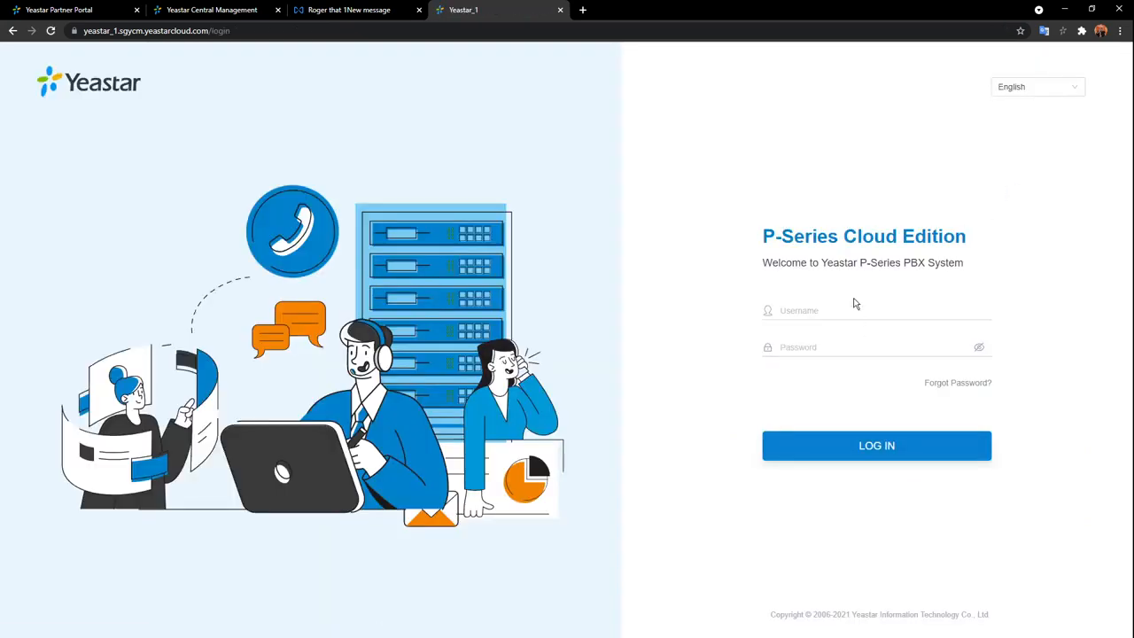
# Try logging in as username 1000, retrying with a different password after rejection.
pyautogui.click(856, 305)
pyautogui.write('1000')
pyautogui.click(862, 345)
pyautogui.write('*******')
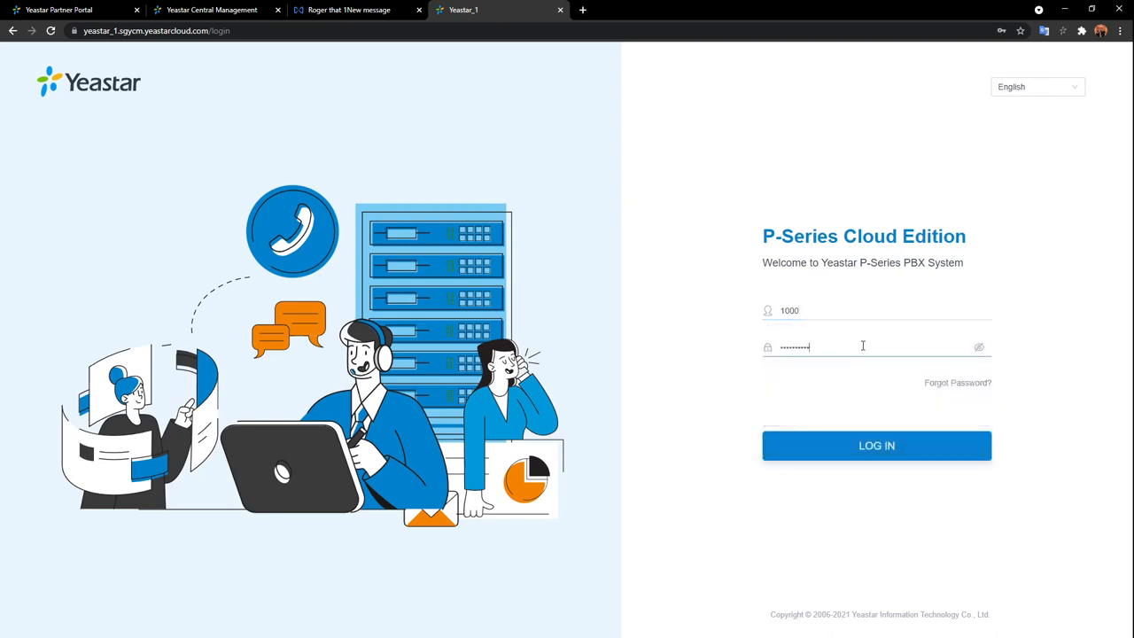
pyautogui.press('Return')
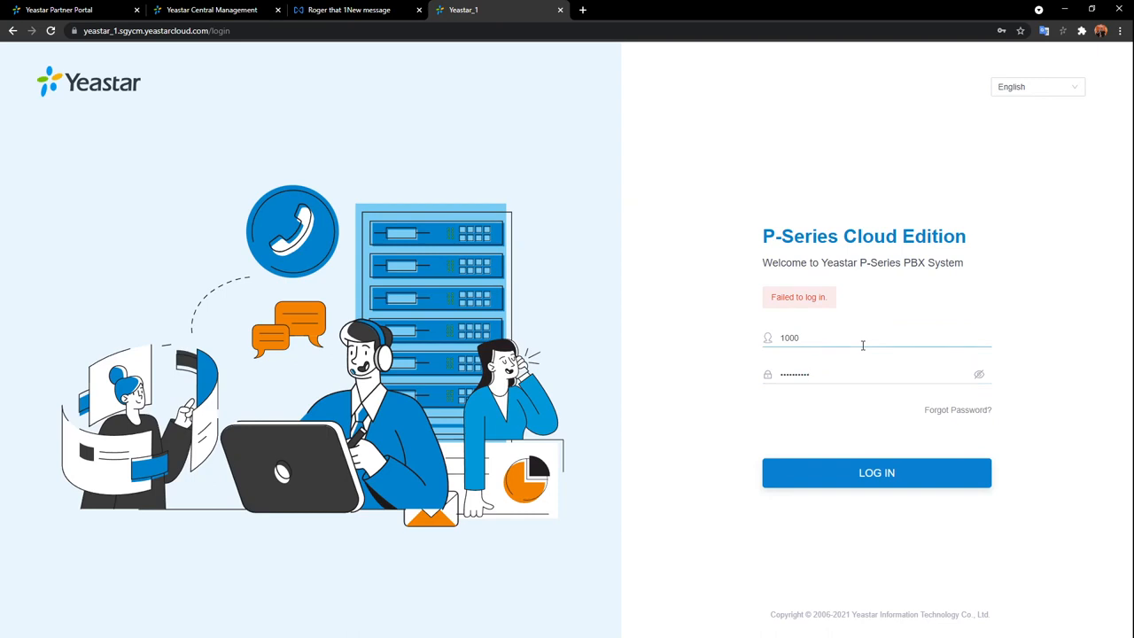
pyautogui.press('BackSpace')
pyautogui.press('BackSpace')
pyautogui.press('BackSpace')
pyautogui.press('BackSpace')
pyautogui.press('BackSpace')
pyautogui.press('BackSpace')
pyautogui.press('BackSpace')
pyautogui.press('BackSpace')
pyautogui.press('BackSpace')
pyautogui.press('BackSpace')
pyautogui.write('***')
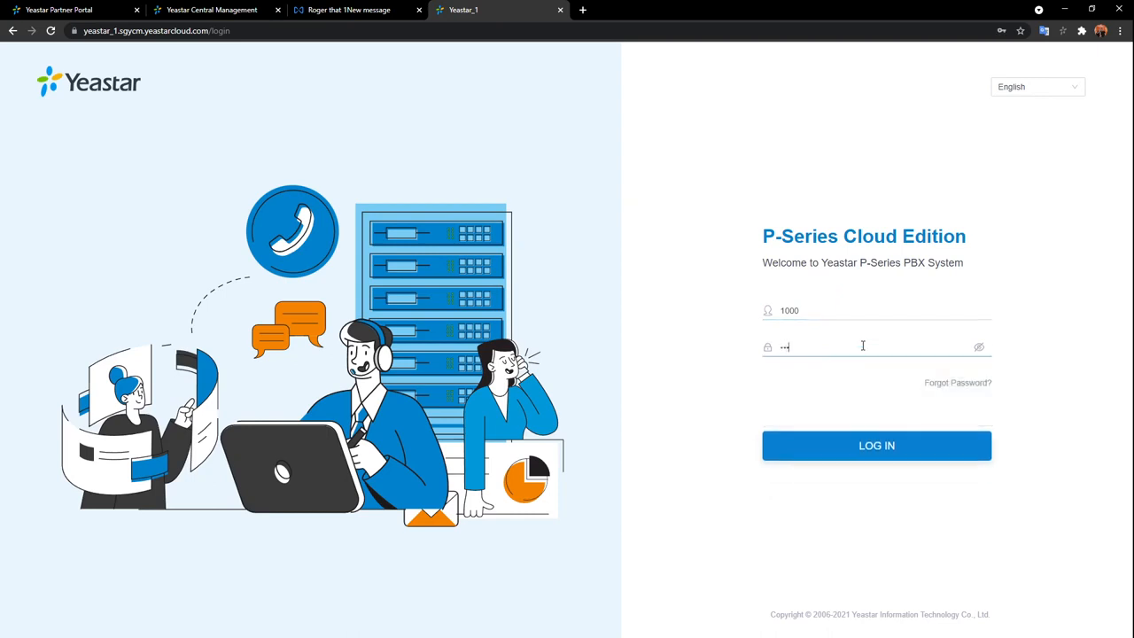
pyautogui.write('*******')
pyautogui.press('Return')
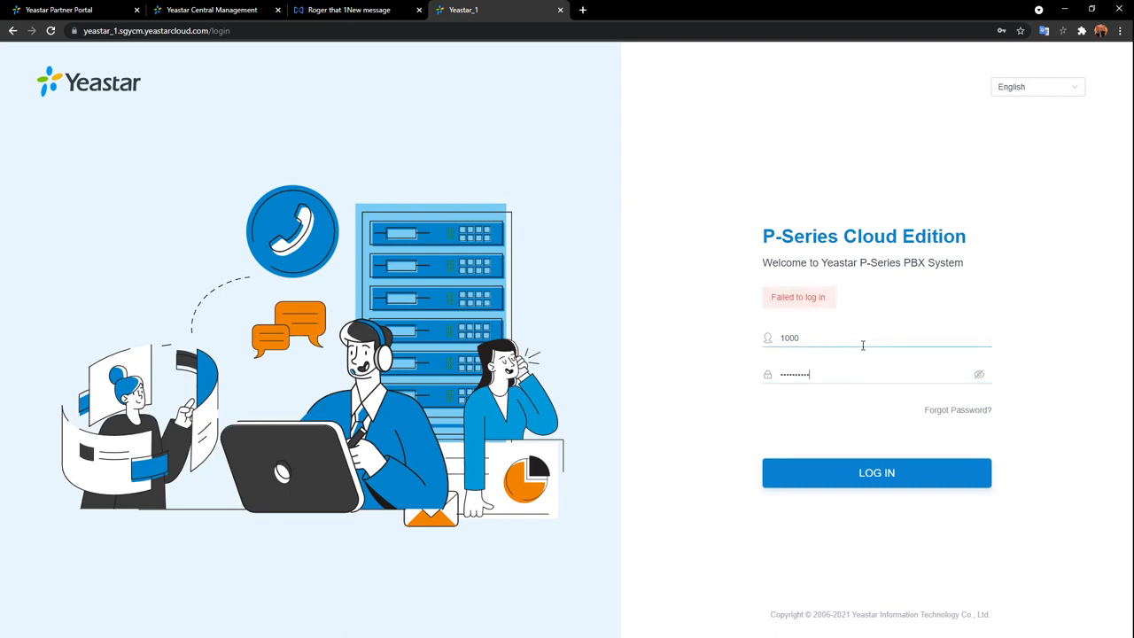
# Replace the rejected username 1000 with the account's email address.
pyautogui.moveTo(851, 341); pyautogui.dragTo(660, 338)
pyautogui.press('BackSpace')
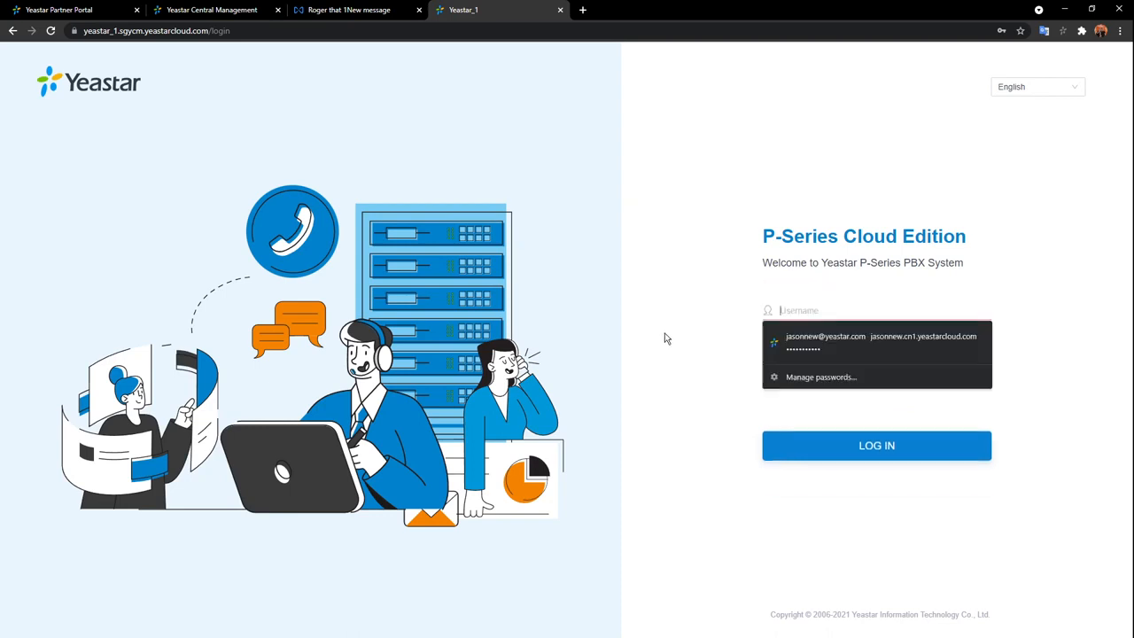
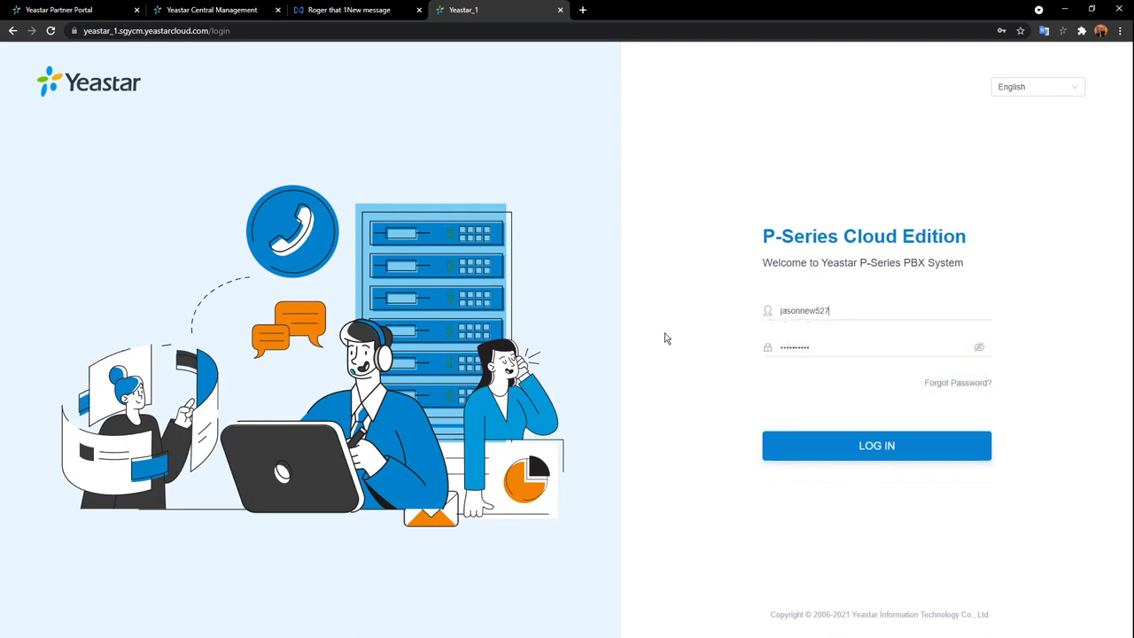
# Log in, dismiss the save-password and notification prompts, and accept the privacy policy.
pyautogui.click(875, 452)
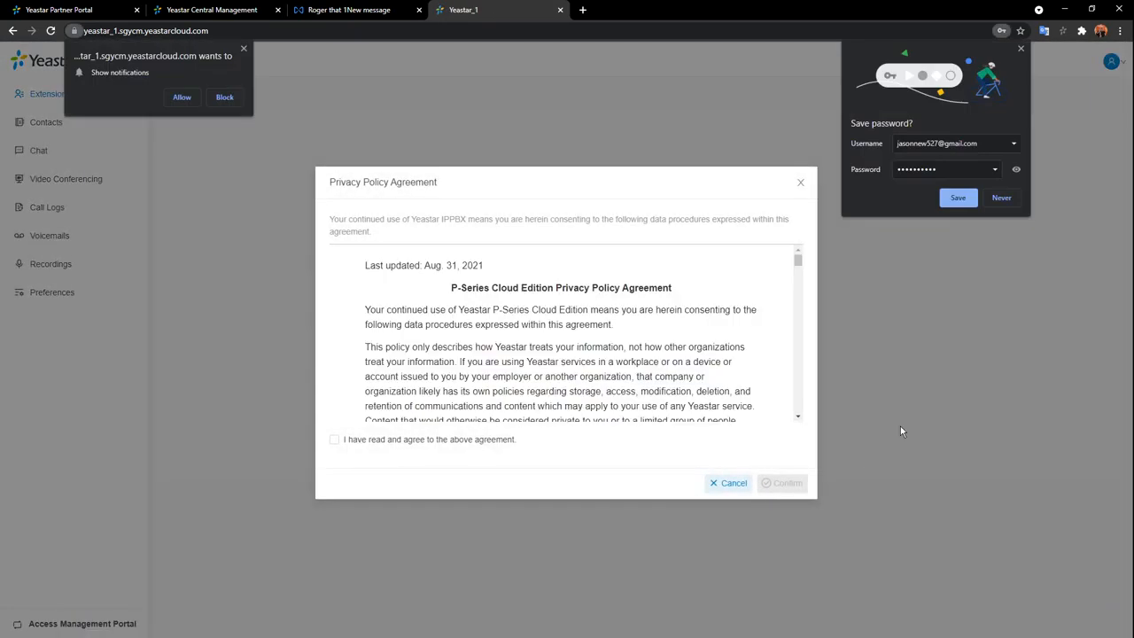
pyautogui.click(1023, 48)
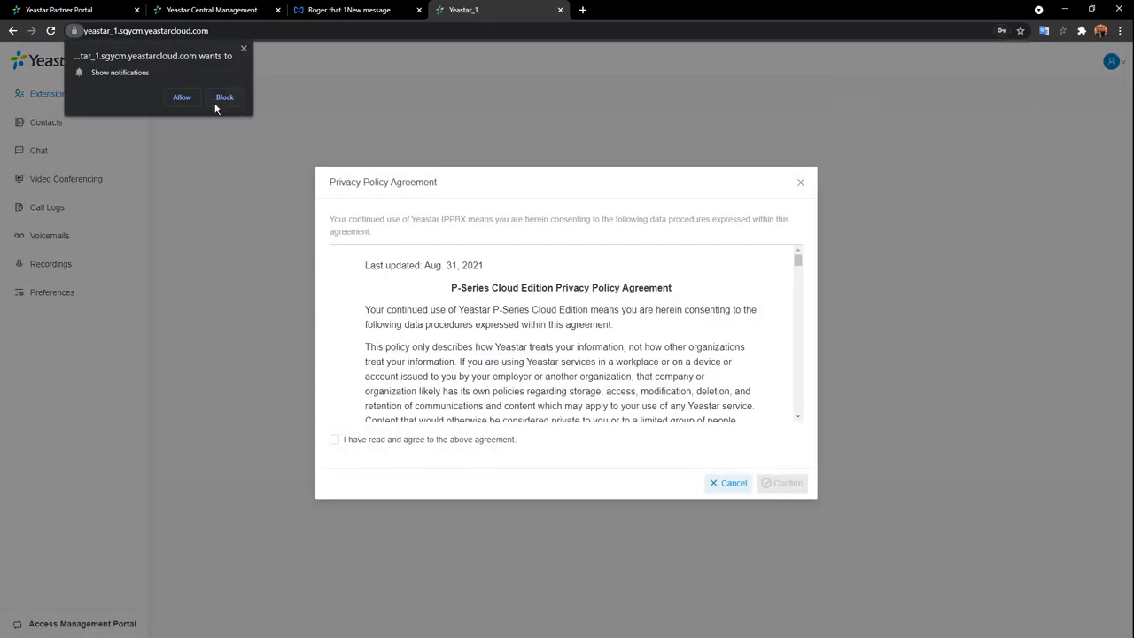
pyautogui.click(188, 98)
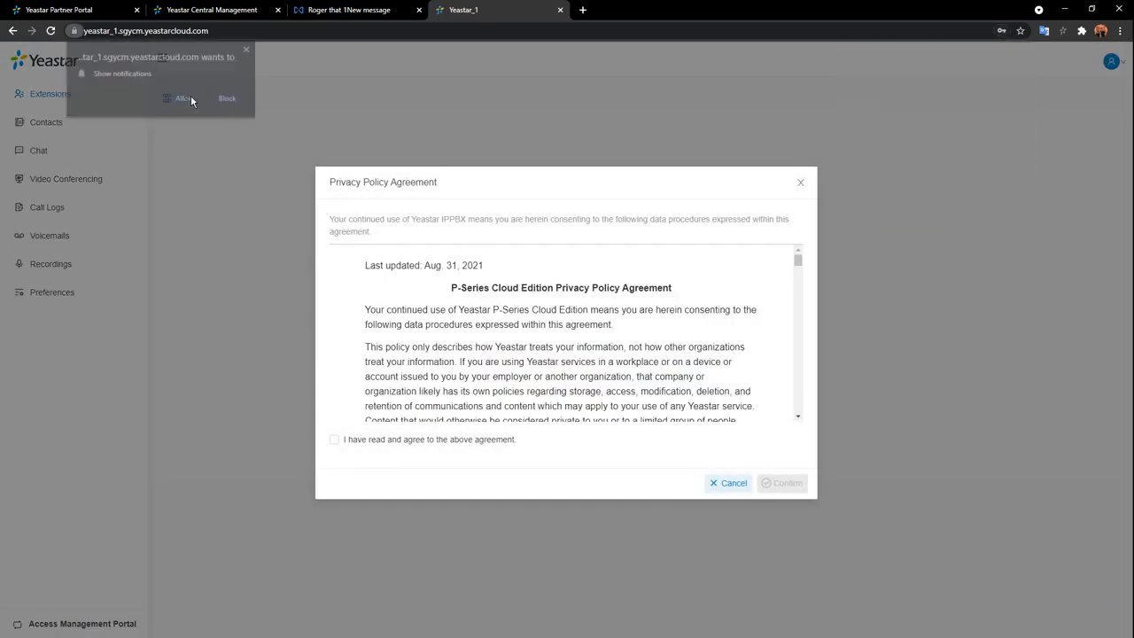
pyautogui.click(335, 440)
pyautogui.click(787, 484)
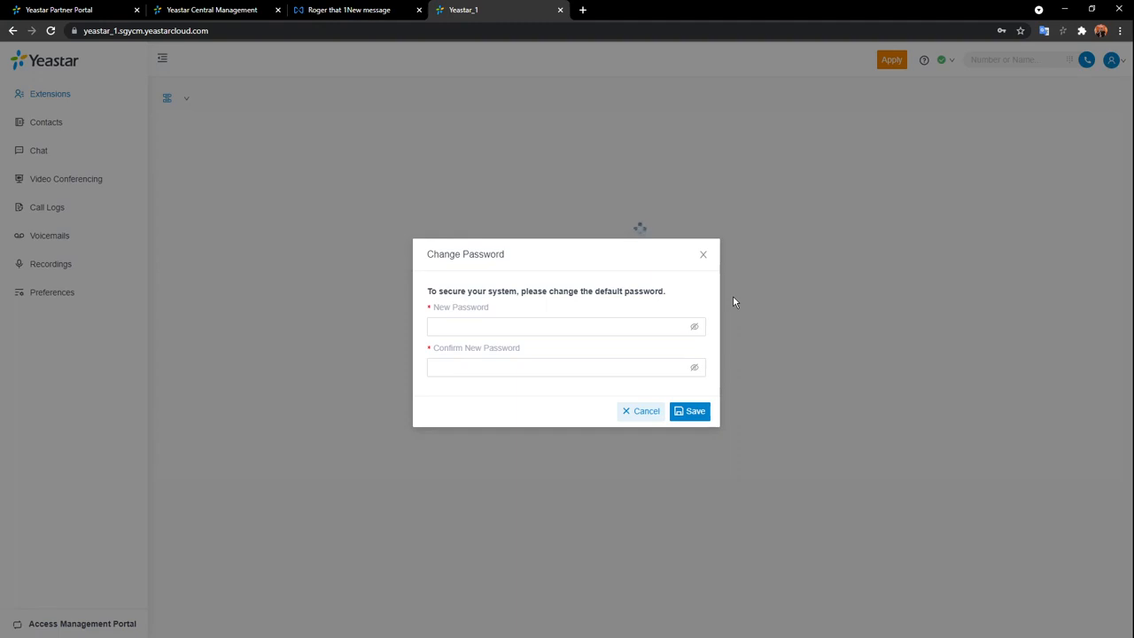
# Save a new password in place of the default, then enter the account's email as username.
pyautogui.click(594, 328)
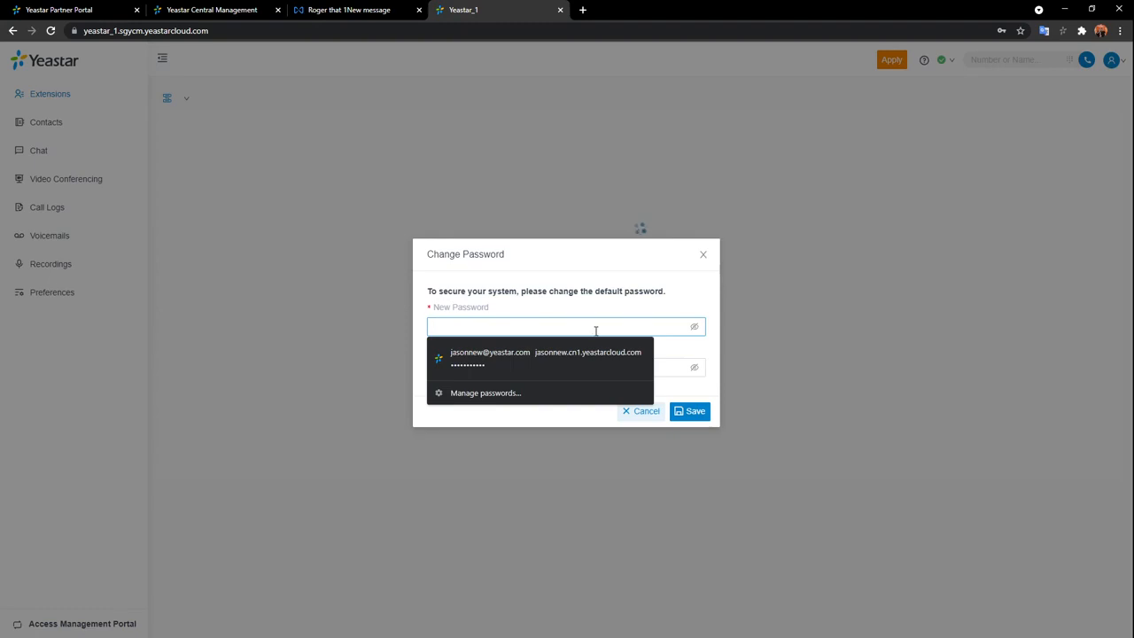
pyautogui.write('*******')
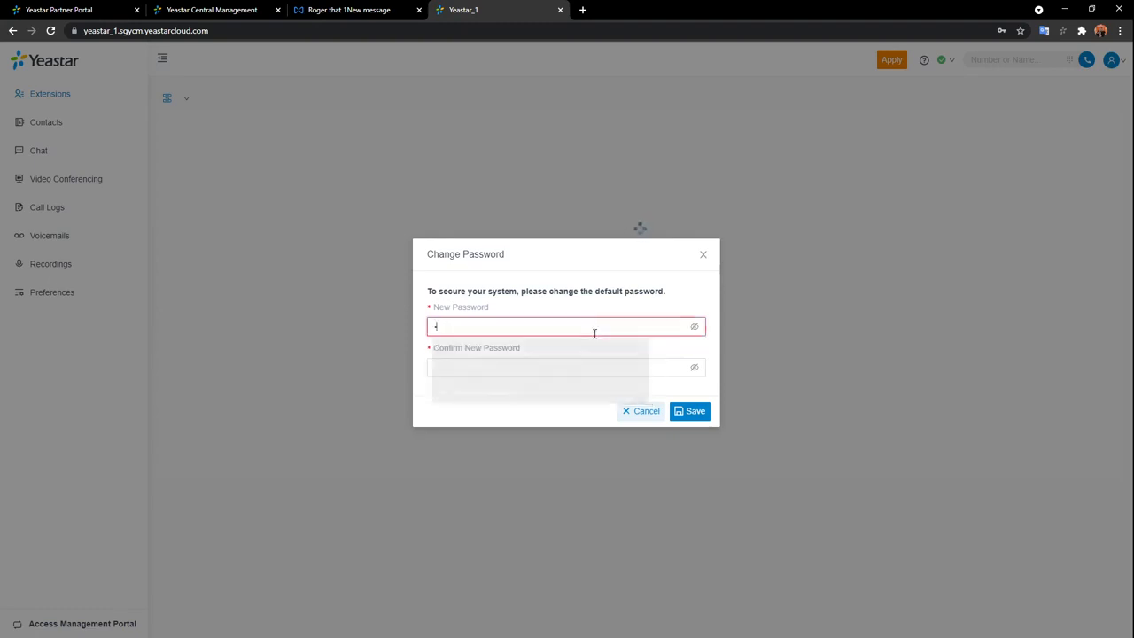
pyautogui.write('***')
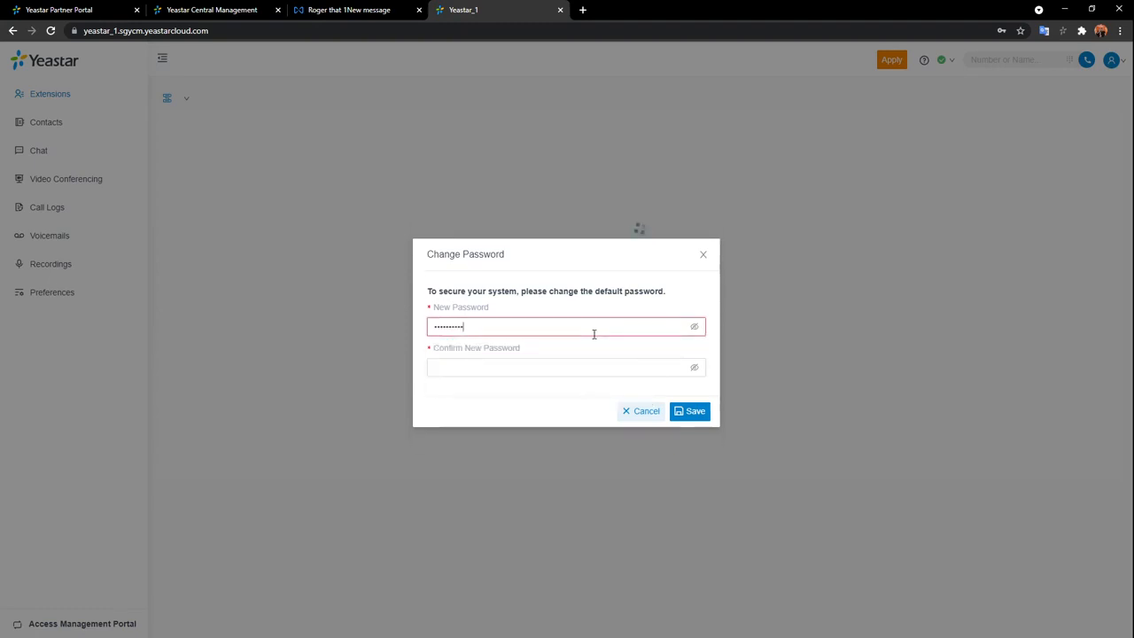
pyautogui.click(614, 367)
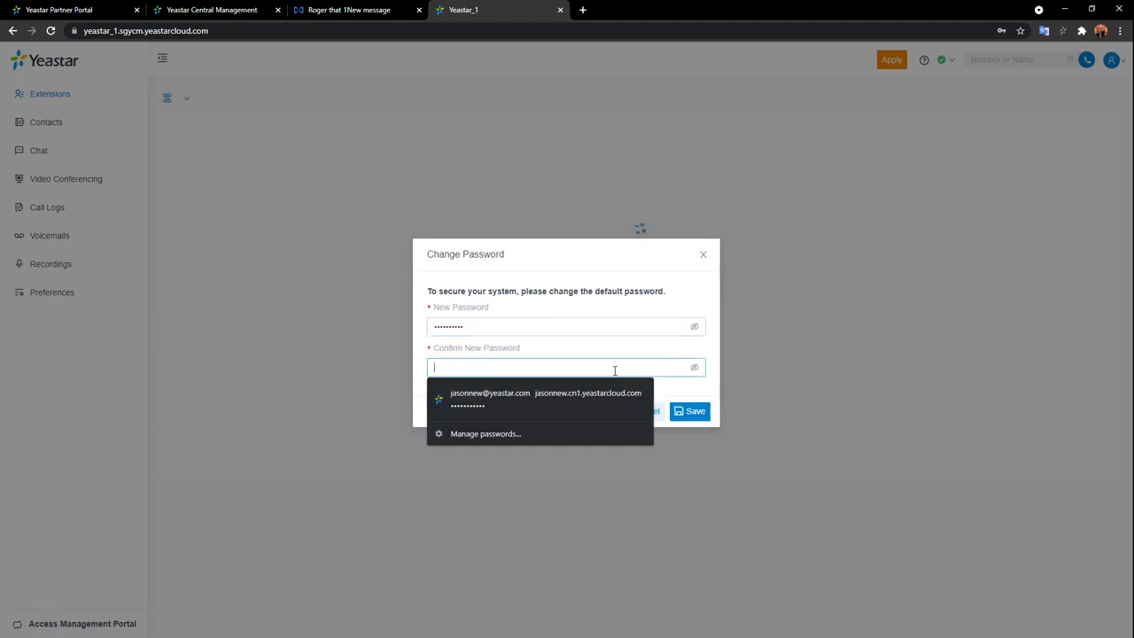
pyautogui.write('******')
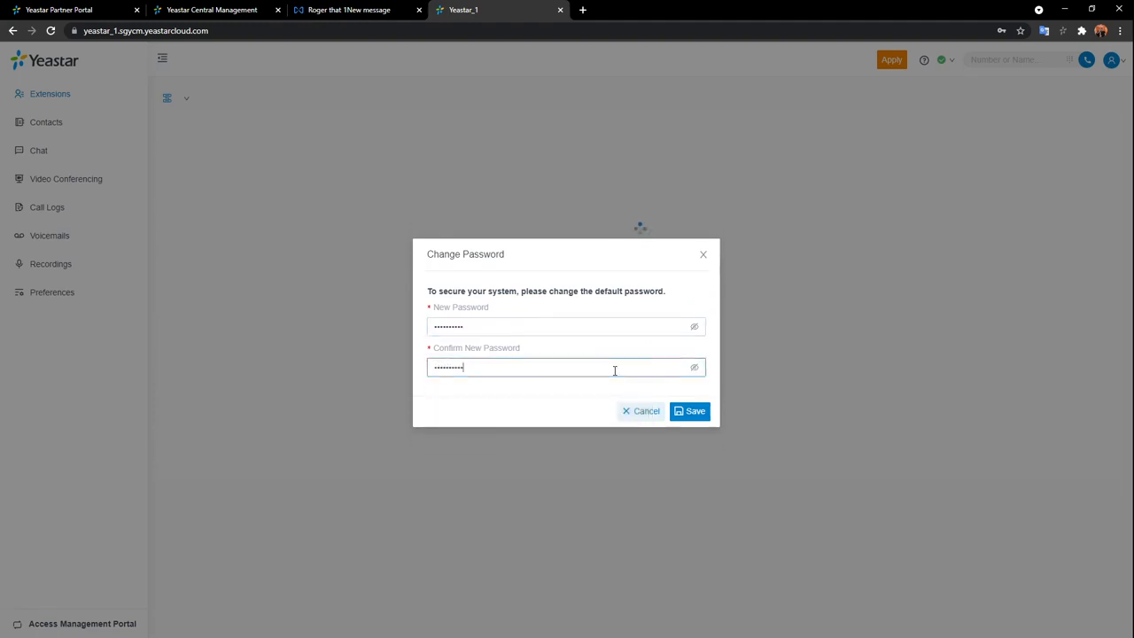
pyautogui.click(699, 413)
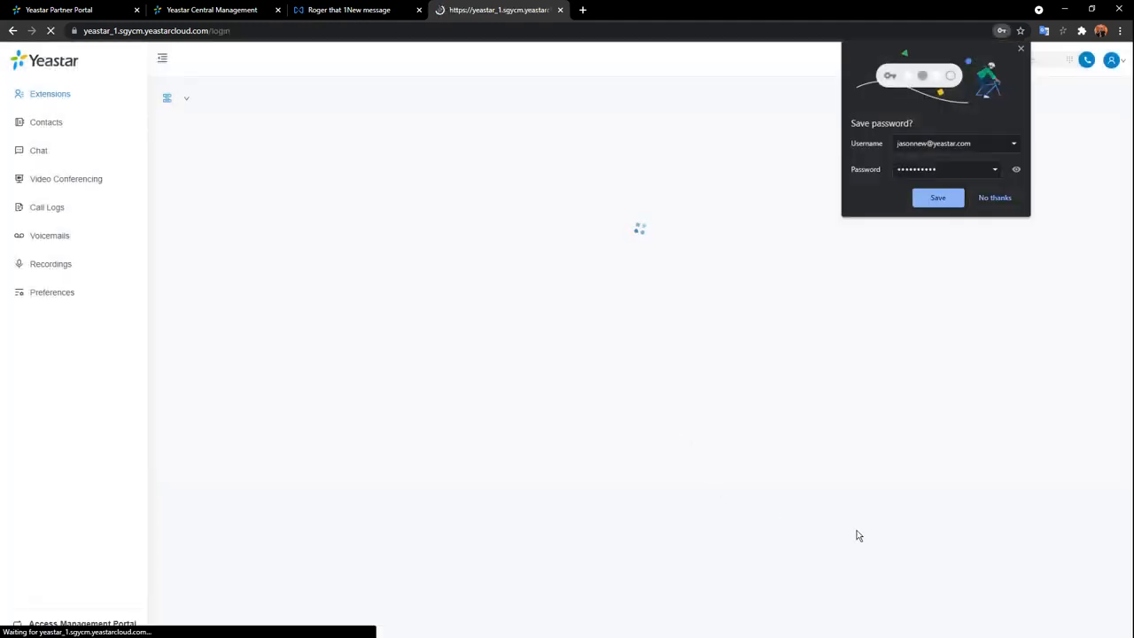
pyautogui.click(1021, 50)
pyautogui.click(860, 312)
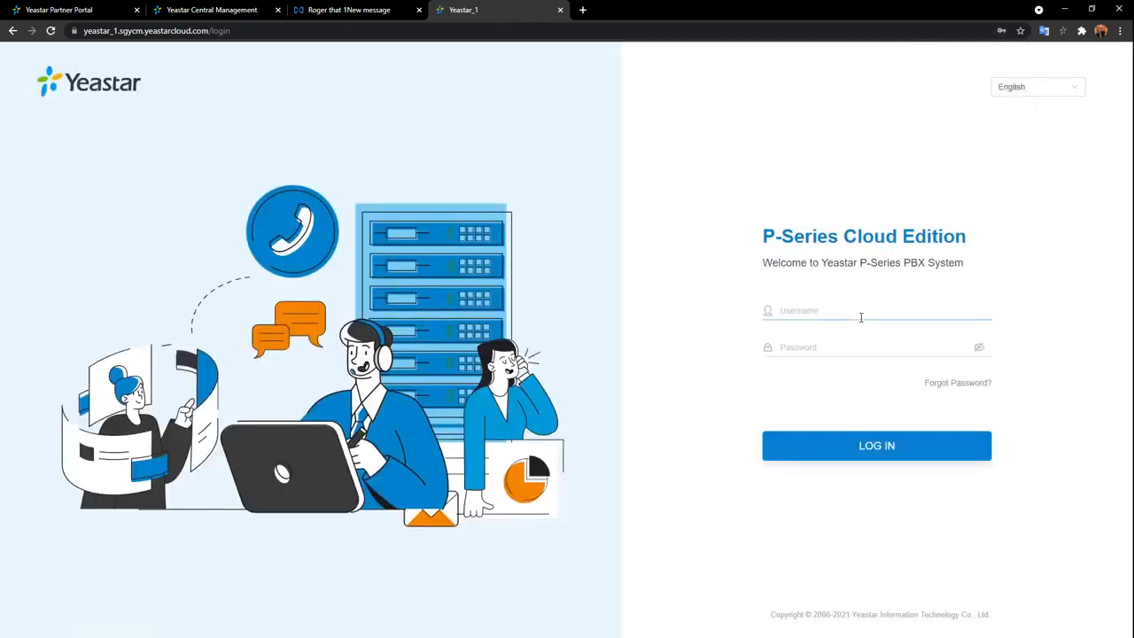
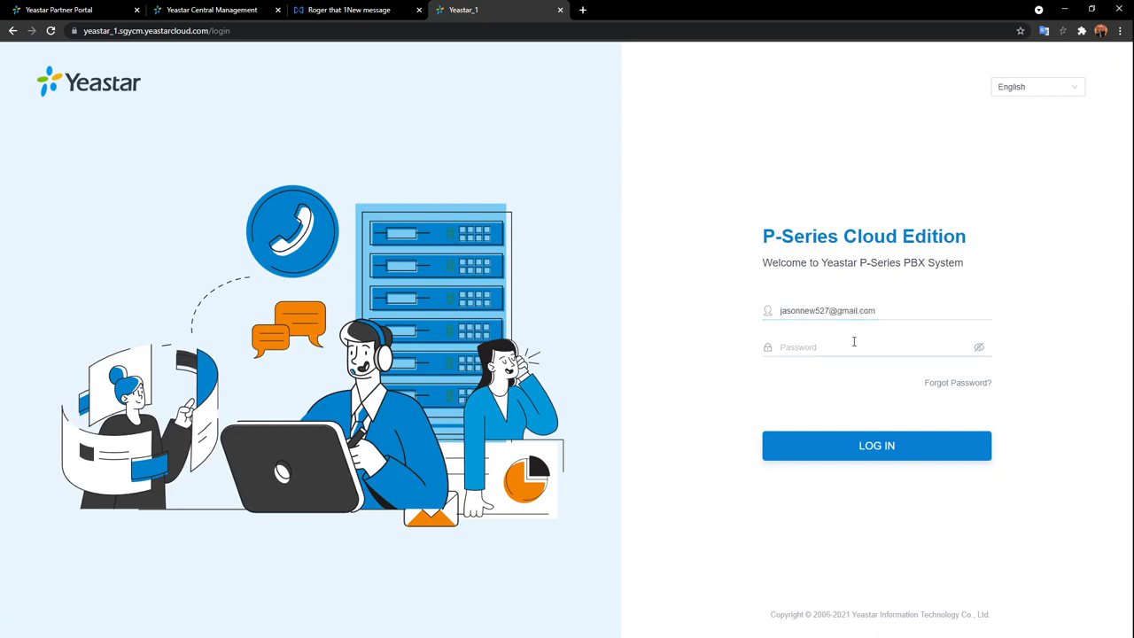
# Log in with the new password, closing the Linkus and save-password popups.
pyautogui.click(853, 346)
pyautogui.write('•••••••')
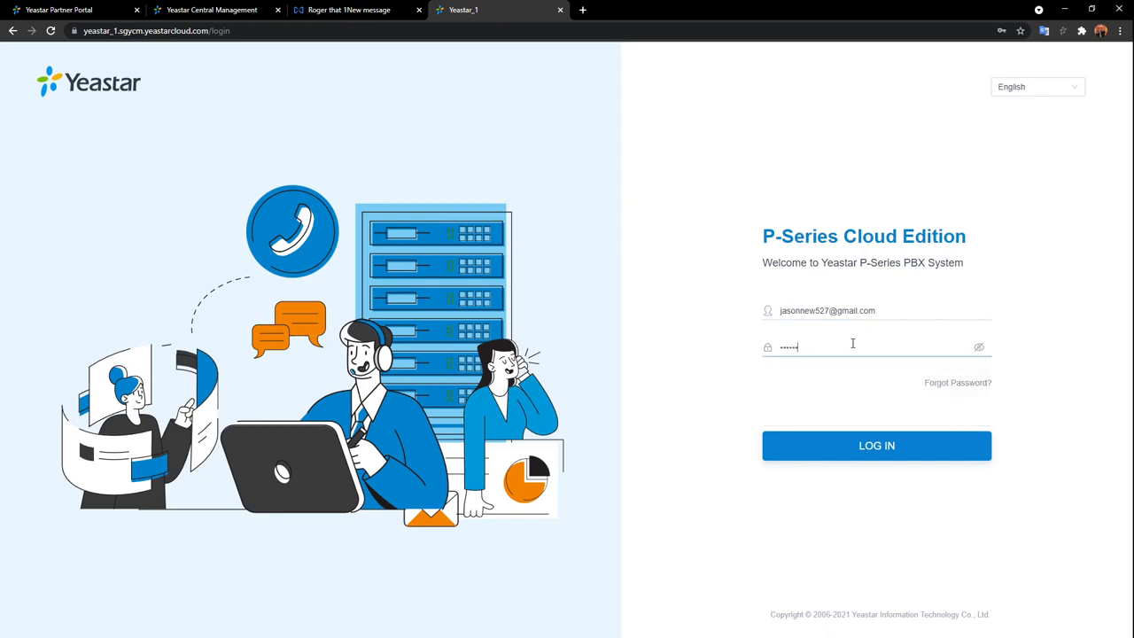
pyautogui.write('•••')
pyautogui.click(893, 443)
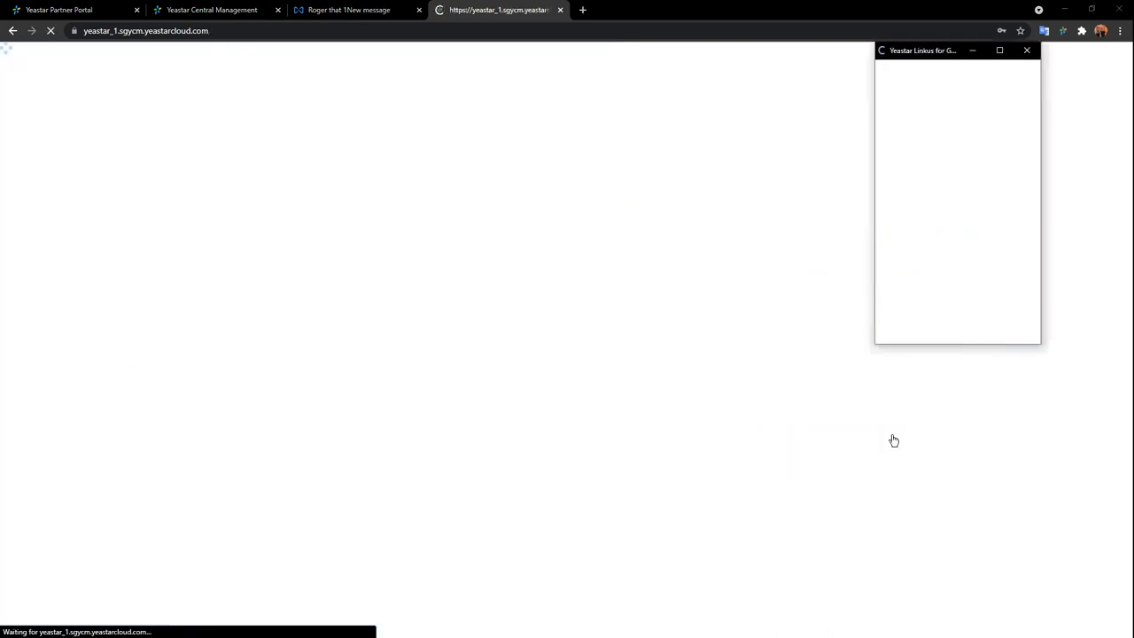
pyautogui.click(1026, 50)
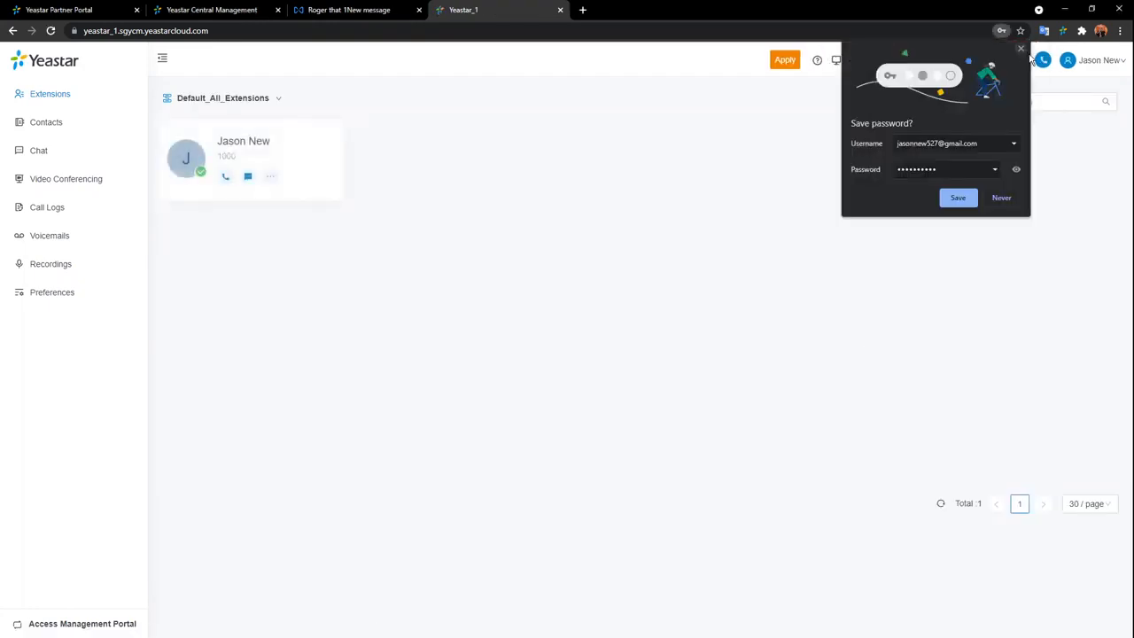
pyautogui.click(1022, 49)
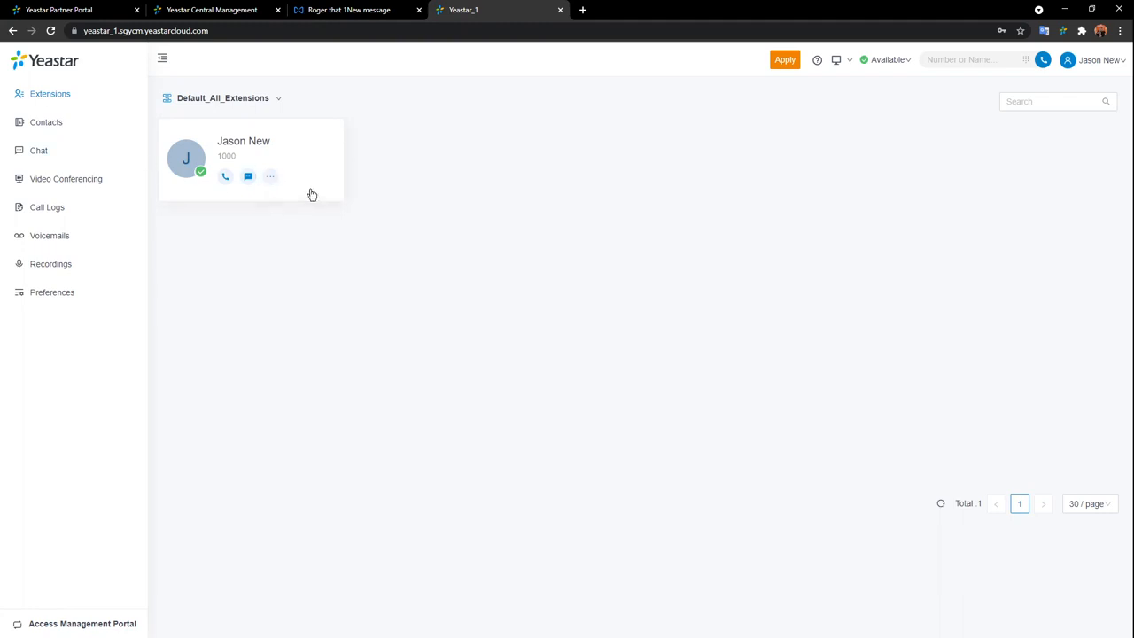
# Check the chat with extension 1000 and Video Conferencing, then switch to the Management Portal.
pyautogui.click(249, 177)
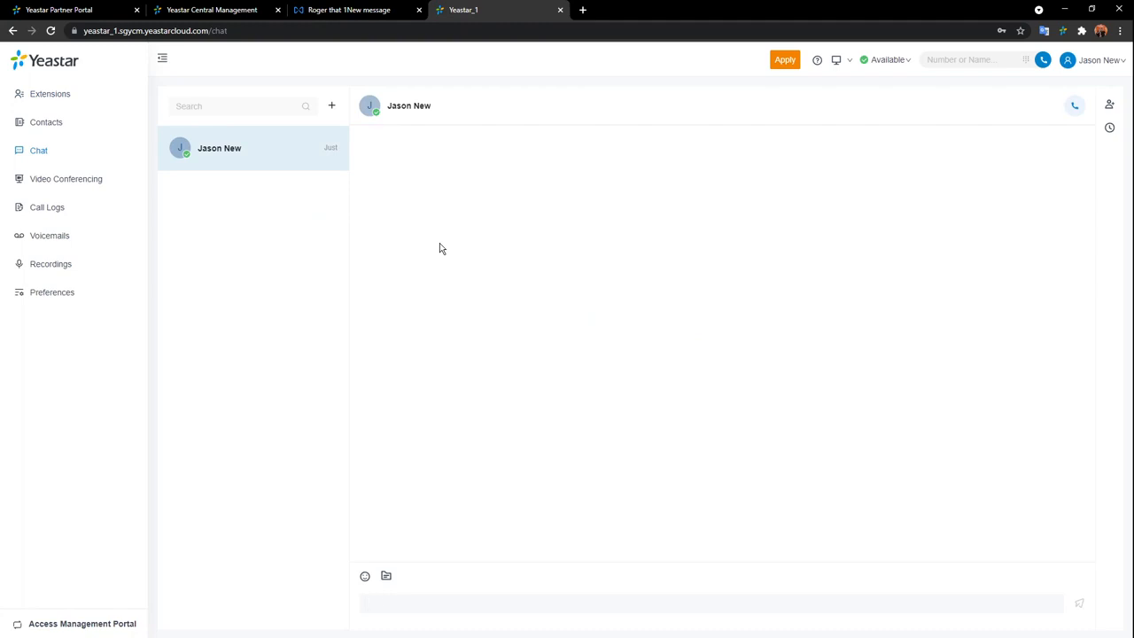
pyautogui.click(55, 181)
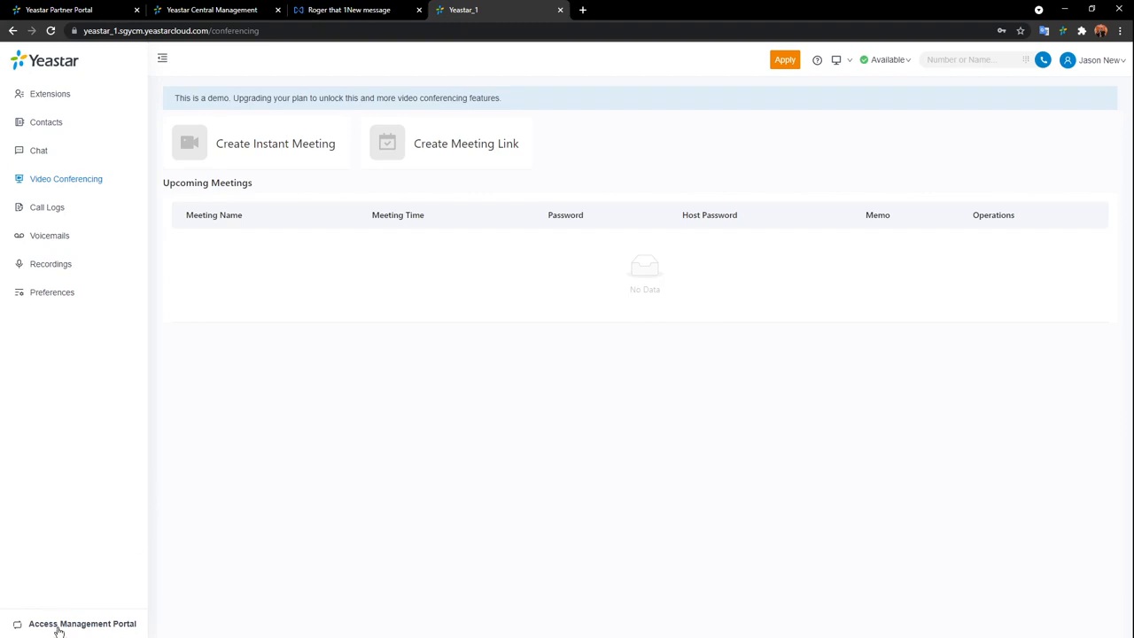
pyautogui.click(59, 629)
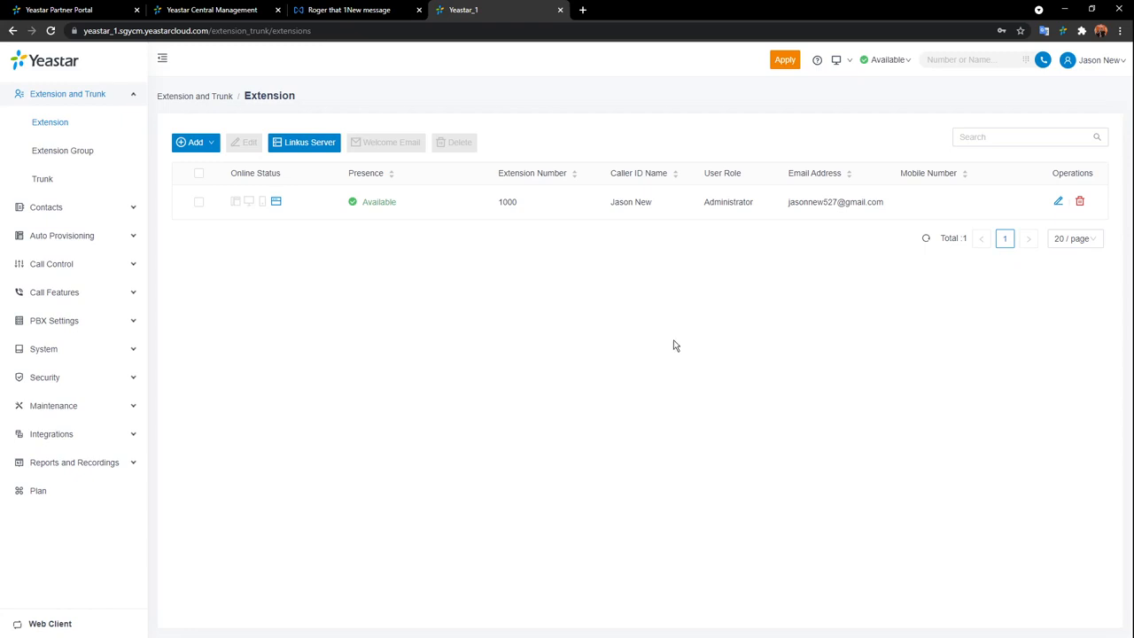
# From the Extension list, open the Add extension form and cancel it without saving.
pyautogui.click(62, 130)
pyautogui.moveTo(192, 142)
pyautogui.click(193, 168)
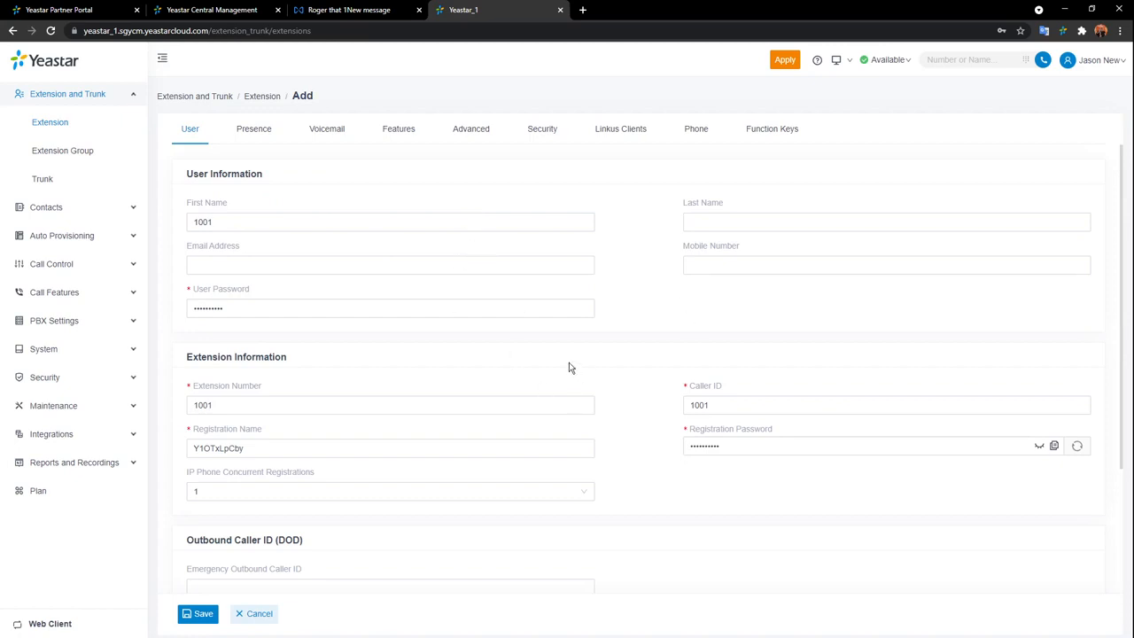
pyautogui.click(254, 614)
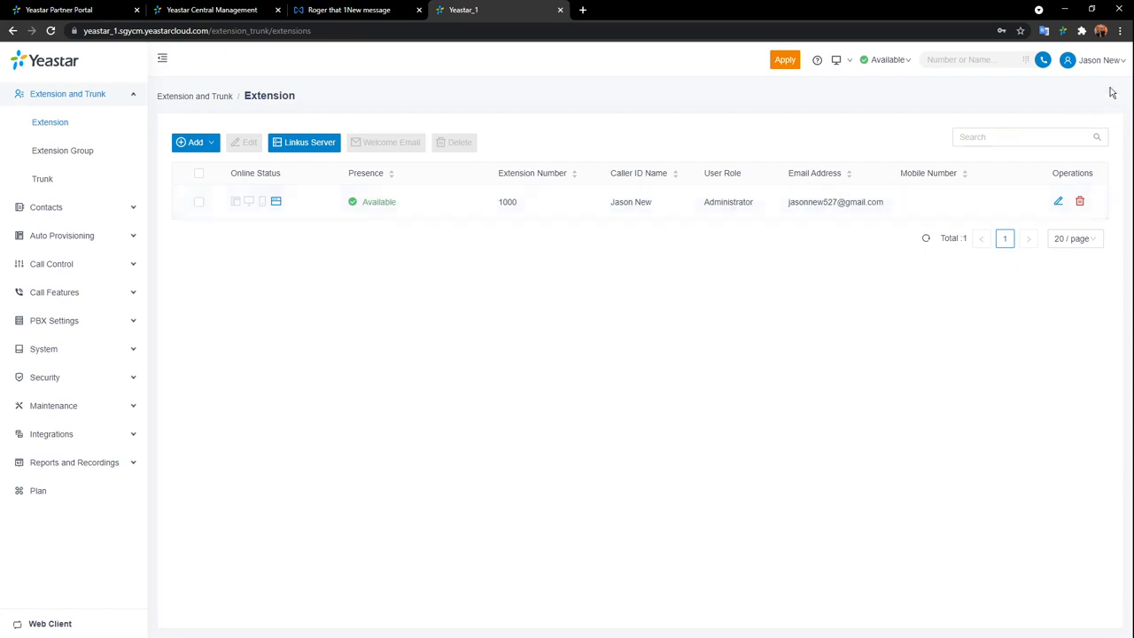
# Log out, sign back in as Yeastar_1 with the account password saved in Chrome, and open Extension and Trunk > Extension.
pyautogui.moveTo(1112, 63)
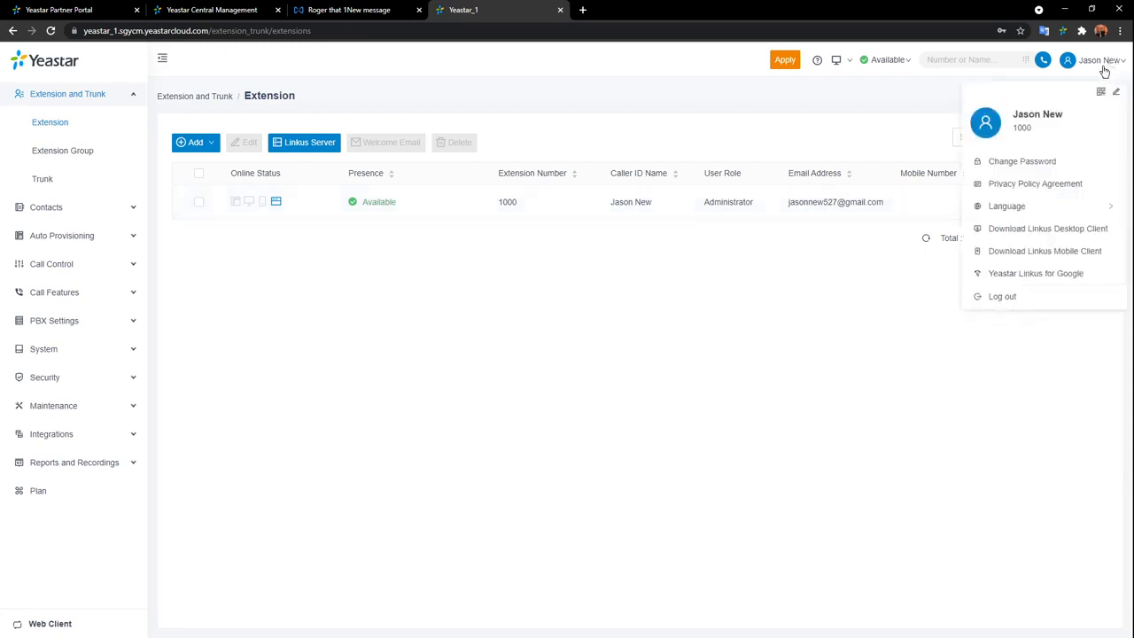
pyautogui.click(1004, 296)
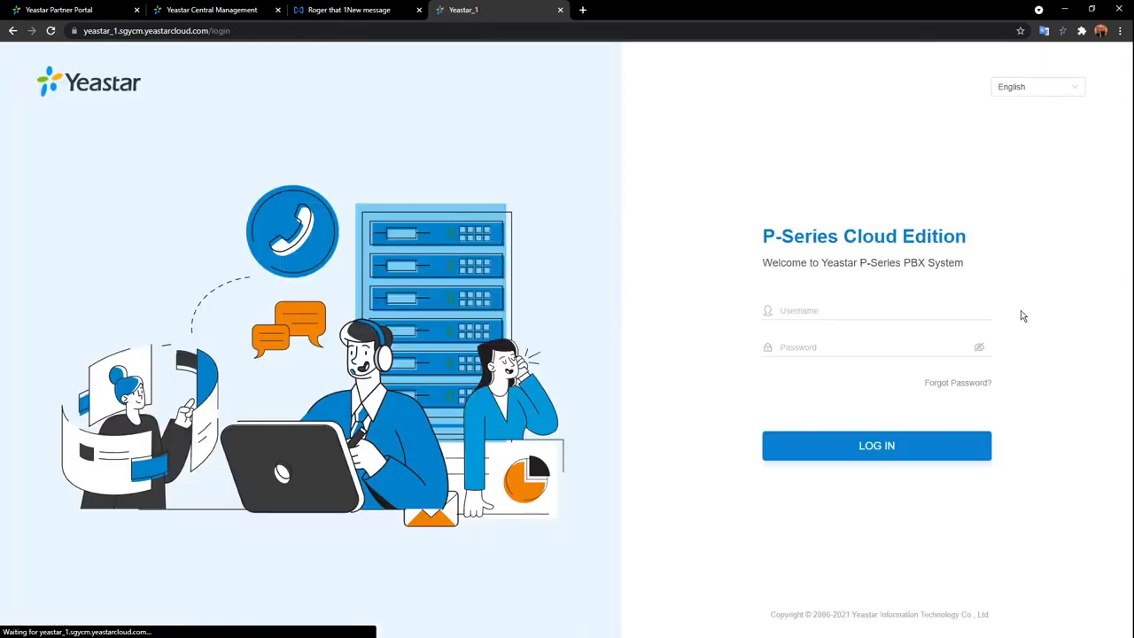
pyautogui.click(860, 306)
pyautogui.write('Y')
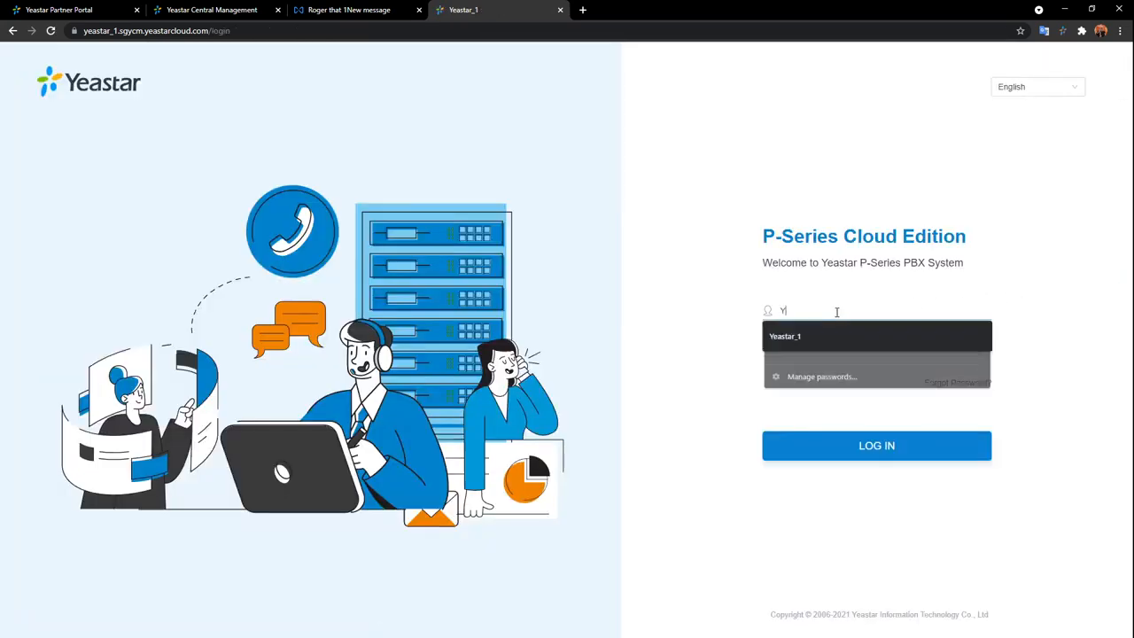
pyautogui.write('eastar_1')
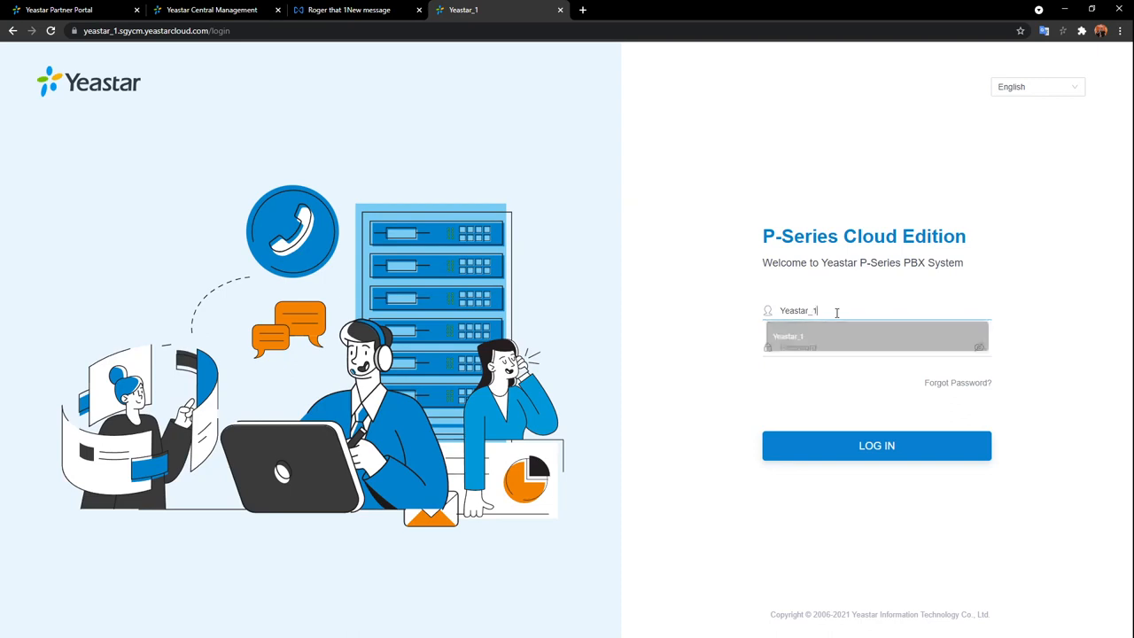
pyautogui.click(835, 344)
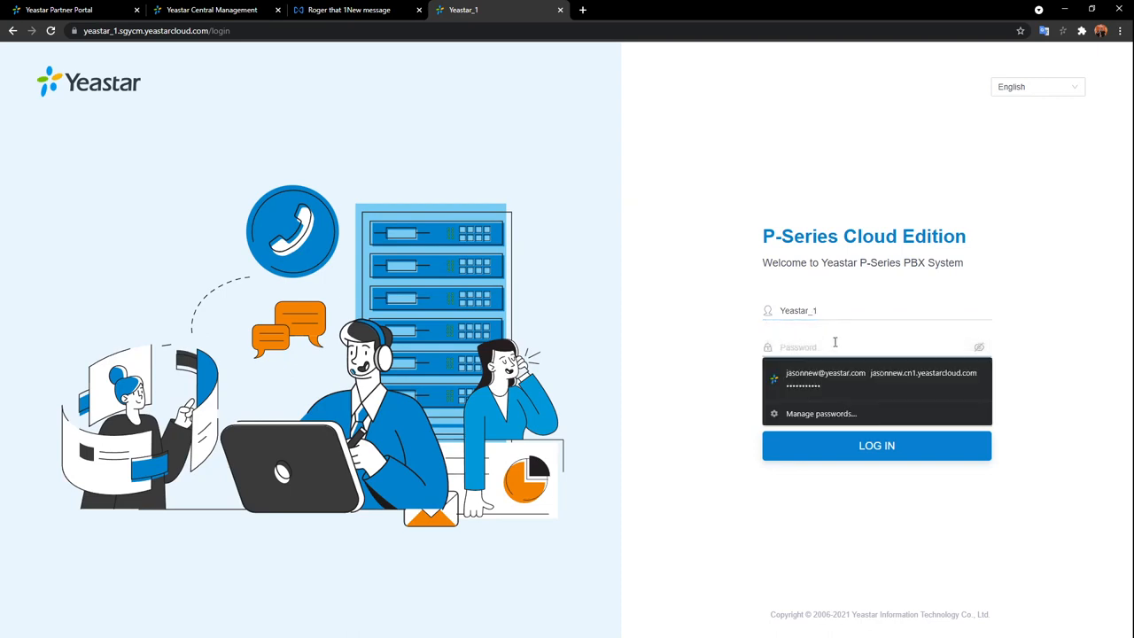
pyautogui.write('**********')
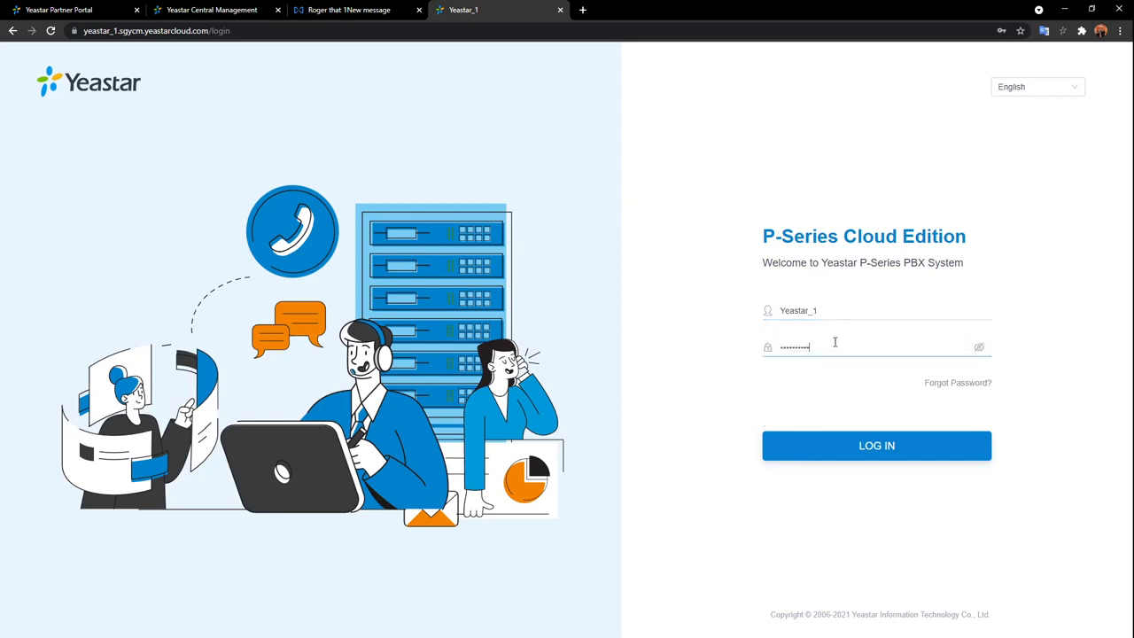
pyautogui.press('Return')
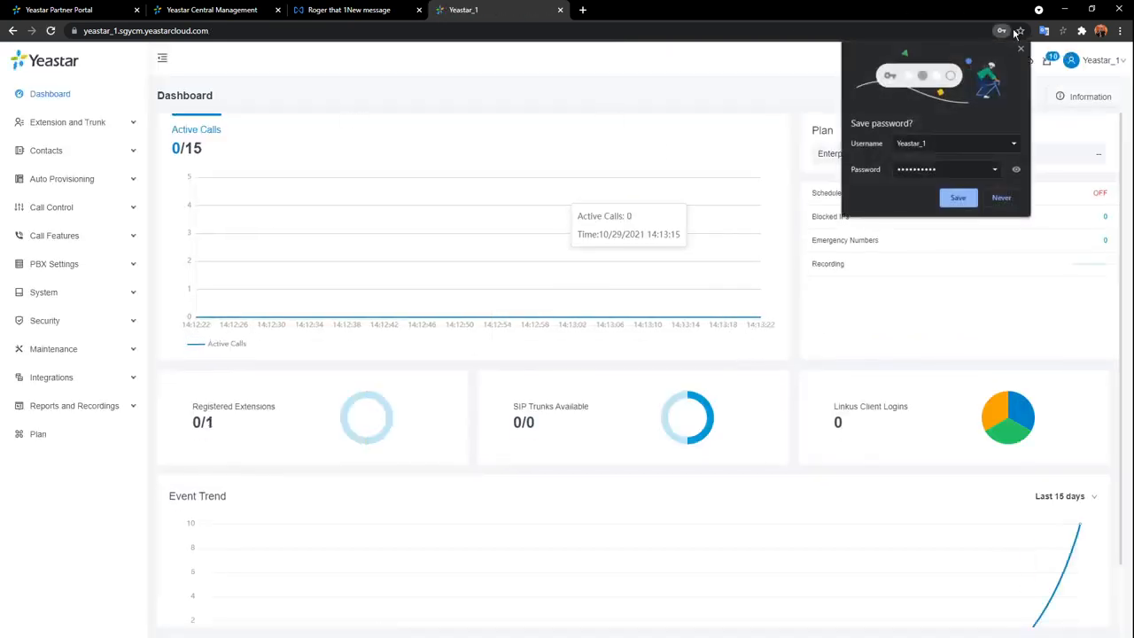
pyautogui.click(958, 196)
pyautogui.click(74, 124)
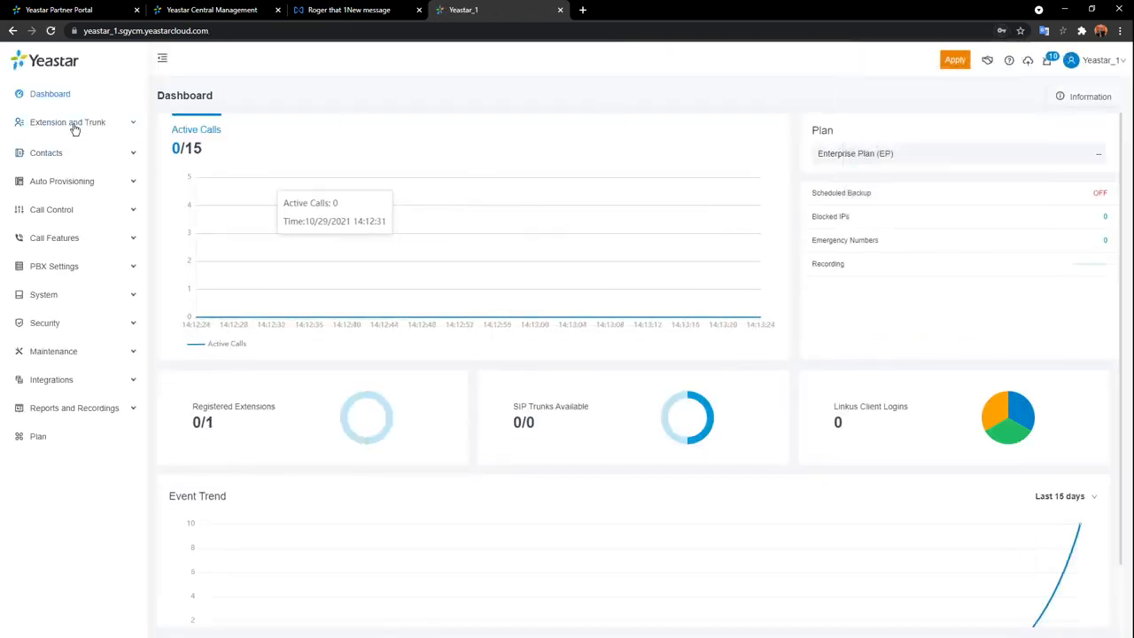
pyautogui.click(51, 151)
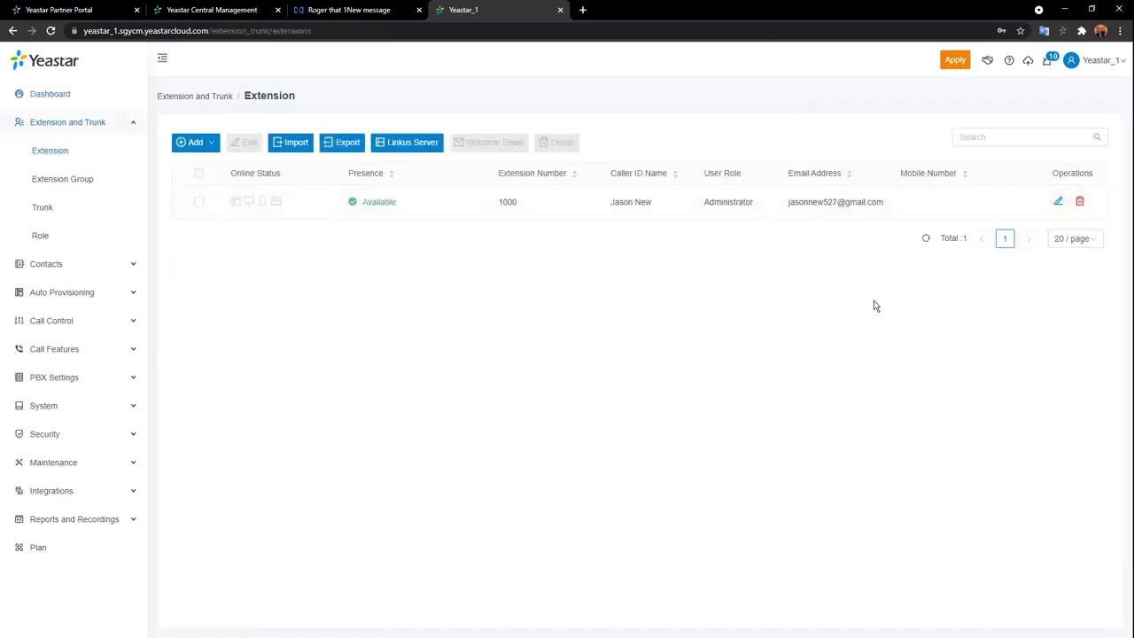
# Open extension 1000 for editing and reveal its Registration Password.
pyautogui.click(1059, 203)
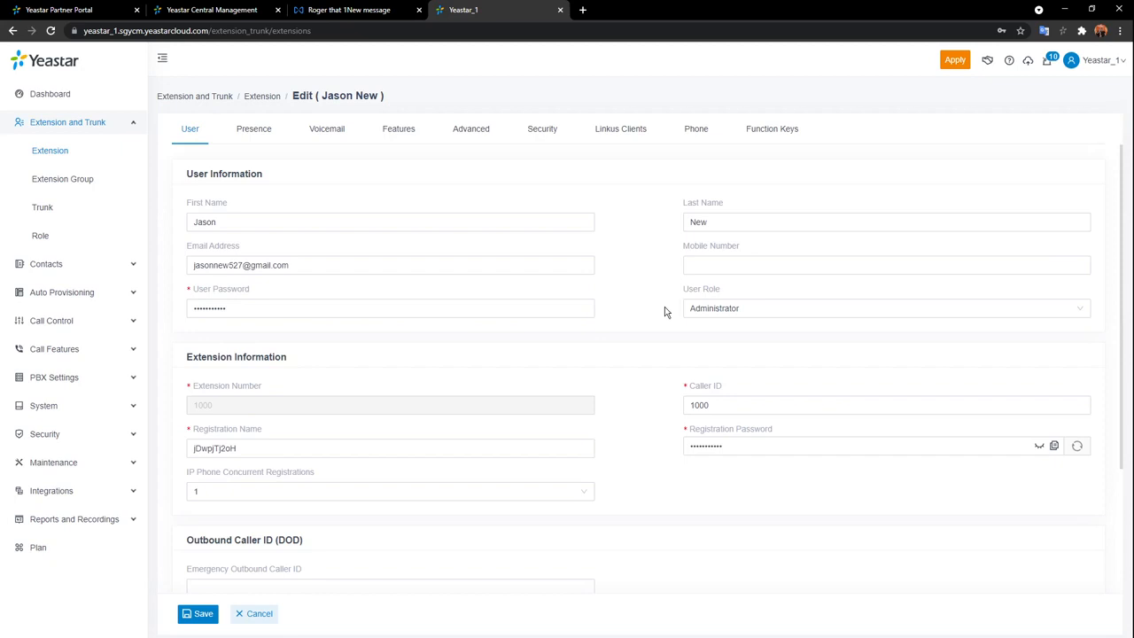
pyautogui.scroll(-2, 664, 310)
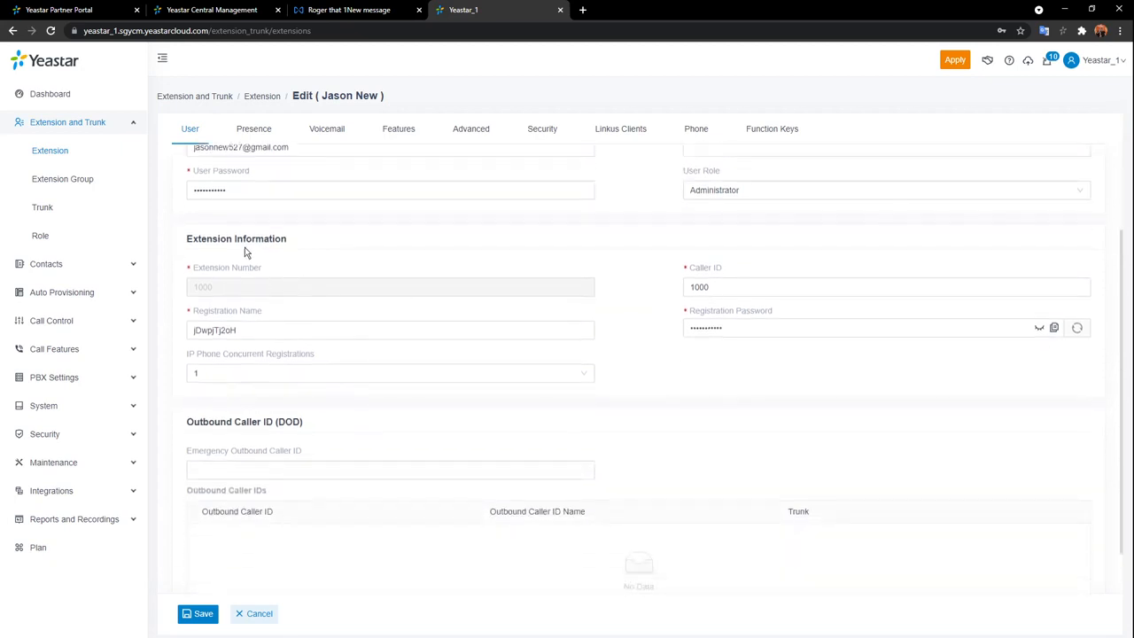
pyautogui.click(262, 310)
pyautogui.click(787, 287)
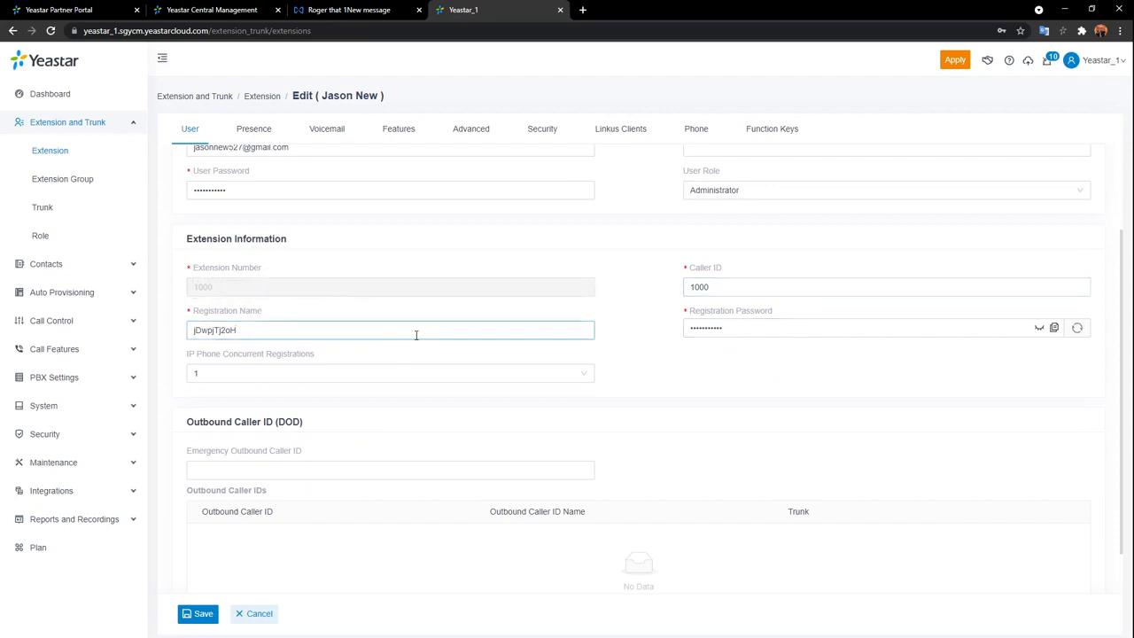
pyautogui.click(1040, 328)
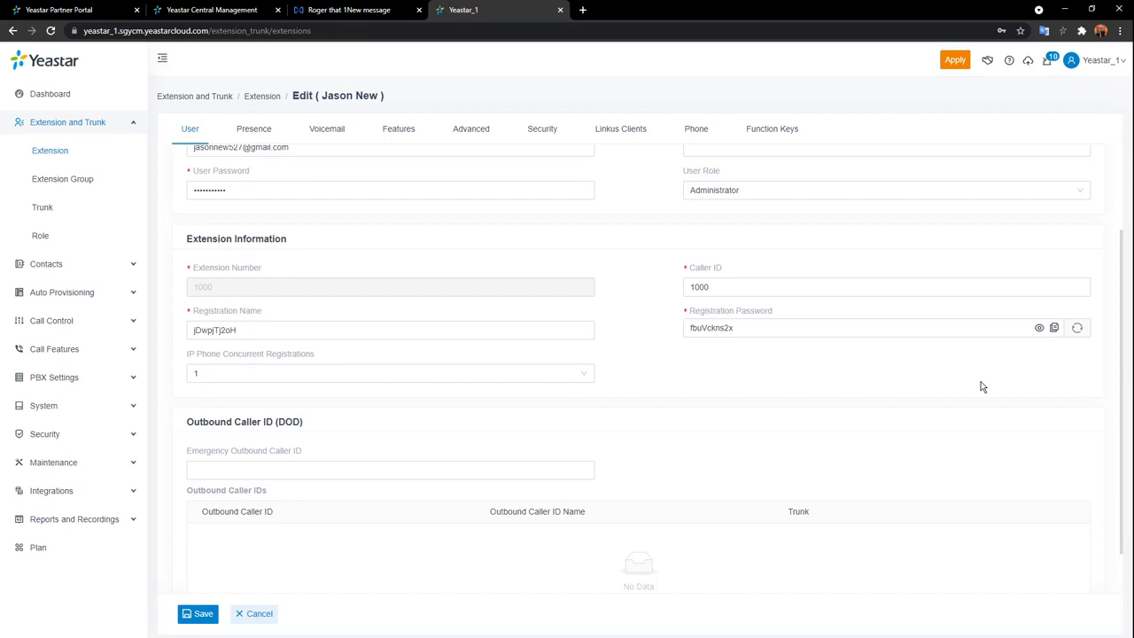
# Change IP Phone Concurrent Registrations to 3, then set it back to 1.
pyautogui.click(583, 376)
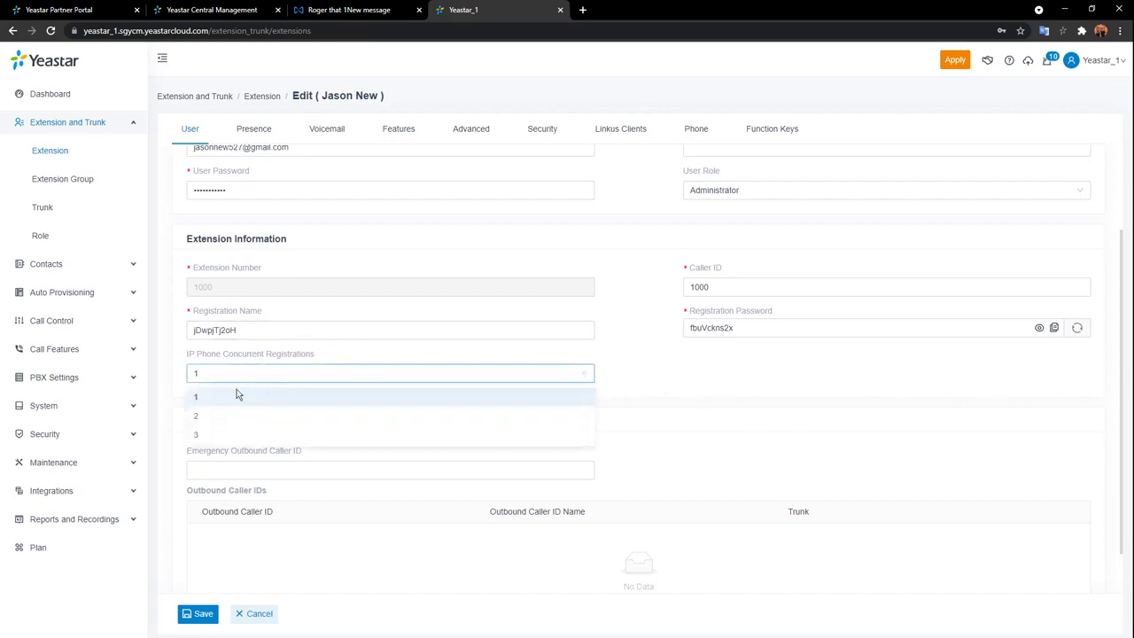
pyautogui.click(225, 436)
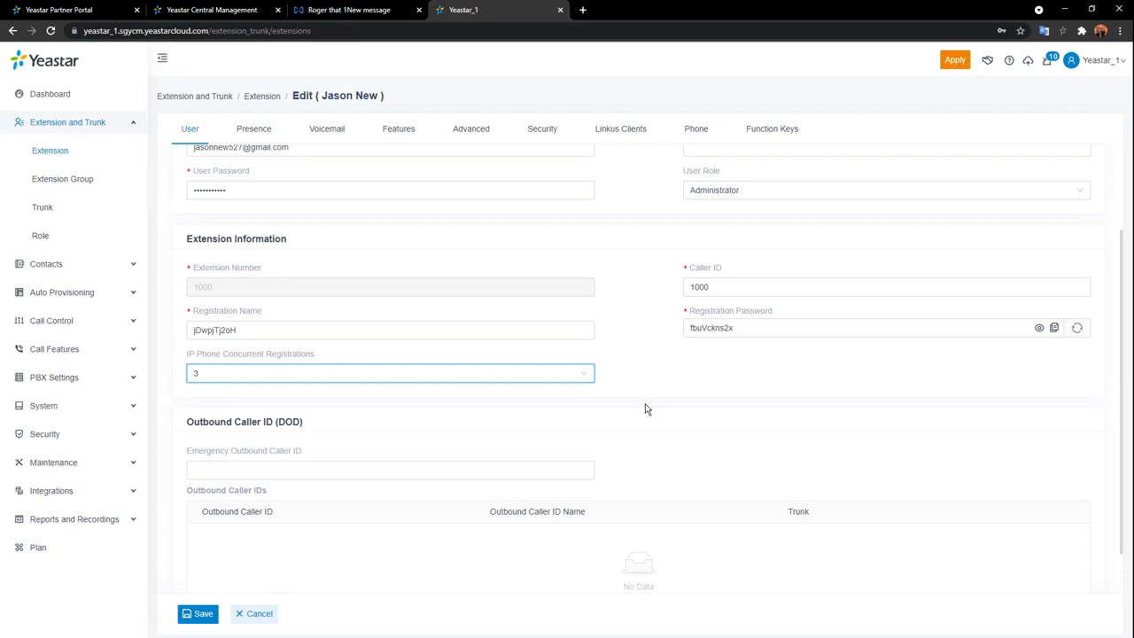
pyautogui.click(583, 377)
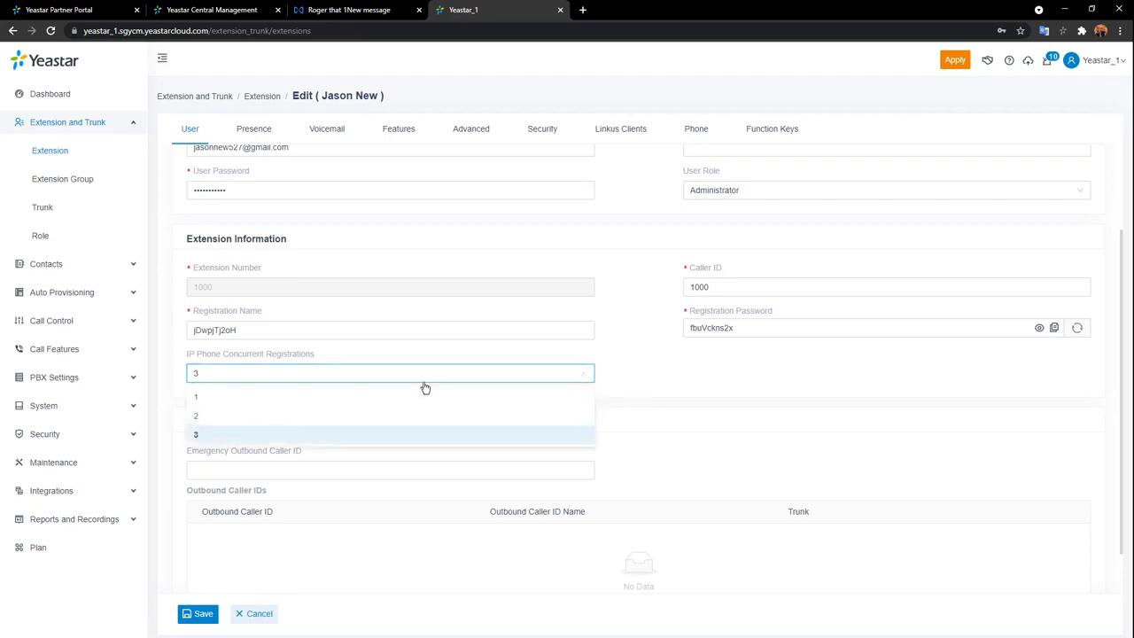
pyautogui.click(410, 398)
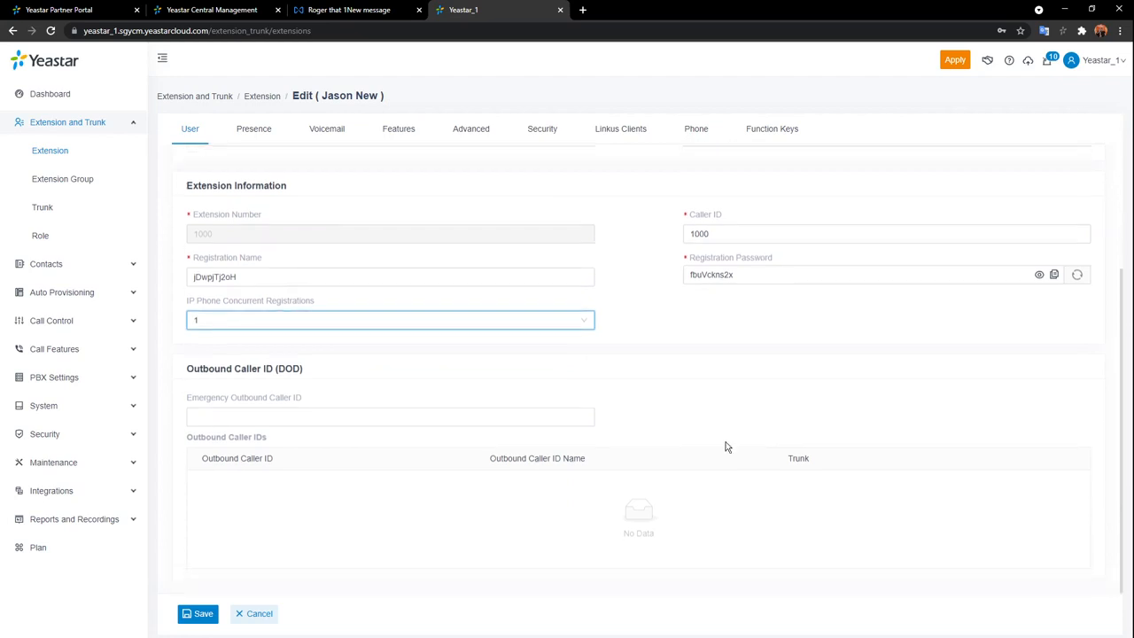
# Scroll through extension 1000's settings, then switch to its Presence tab.
pyautogui.scroll(-1, 725, 448)
pyautogui.click(255, 135)
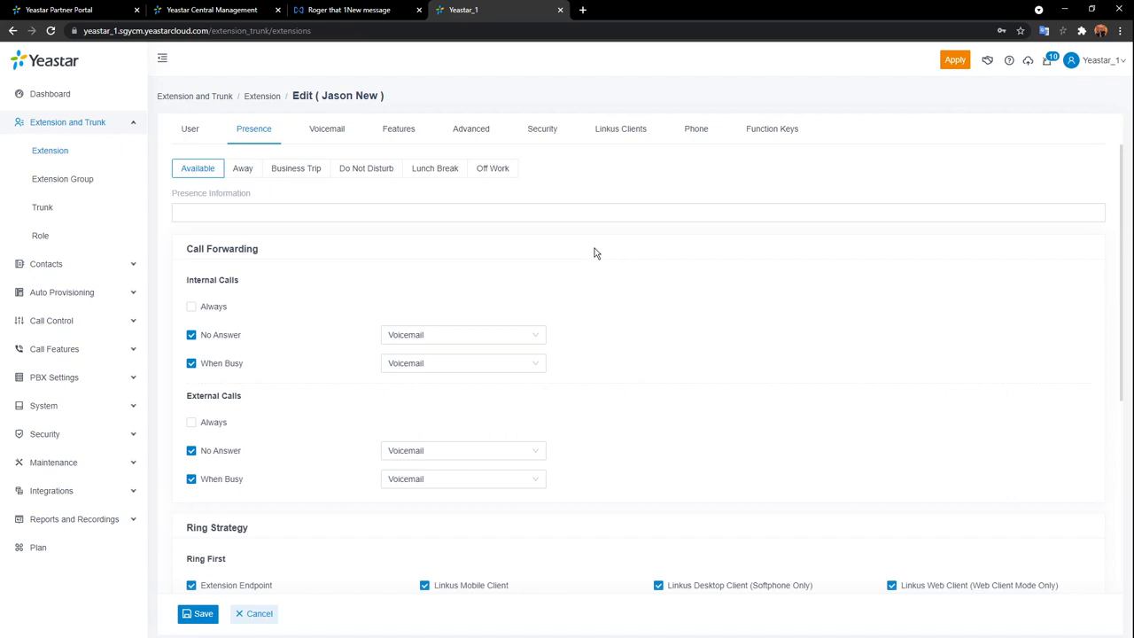
# Set the Available presence note to 'Hey, sup!' and keep internal no-answer forwarding at Voicemail.
pyautogui.click(585, 209)
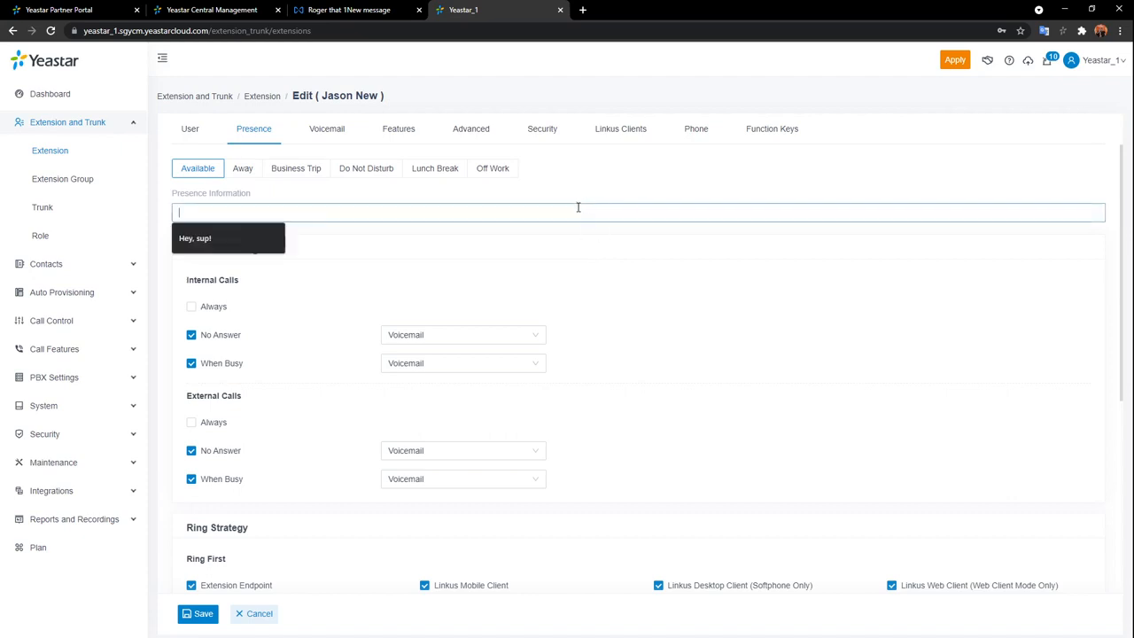
pyautogui.click(264, 245)
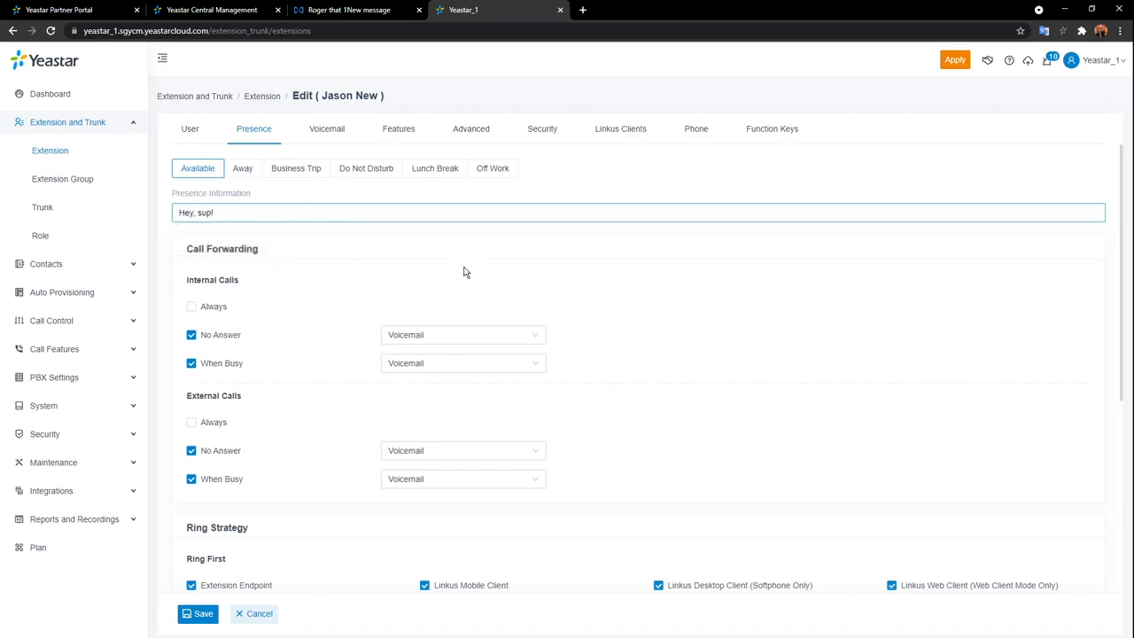
pyautogui.scroll(-1, 430, 382)
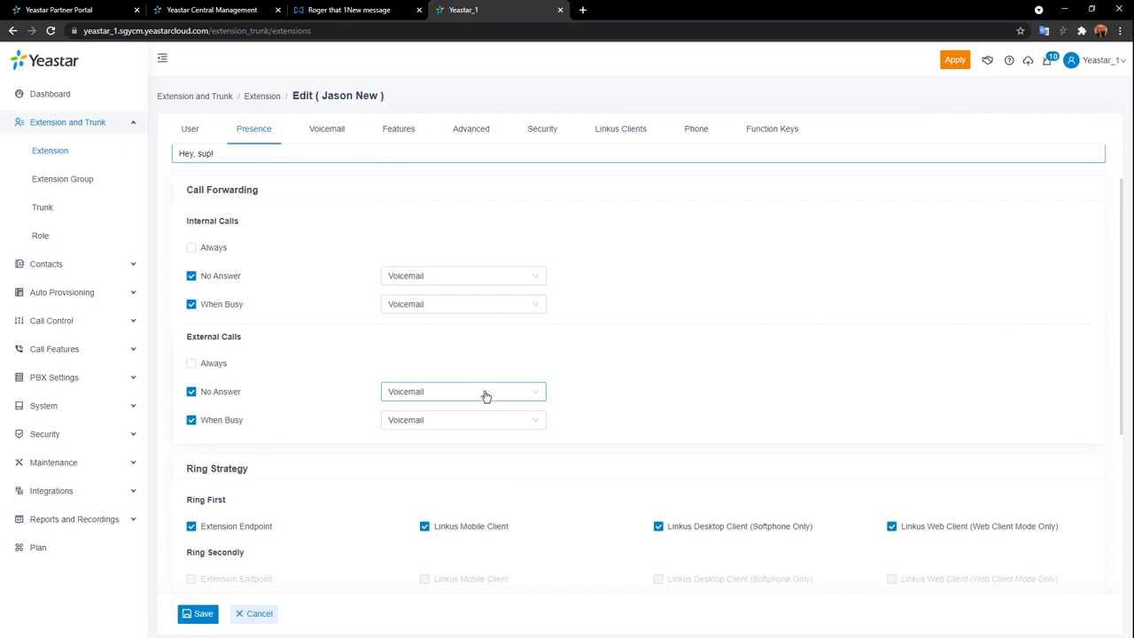
pyautogui.scroll(2, 485, 396)
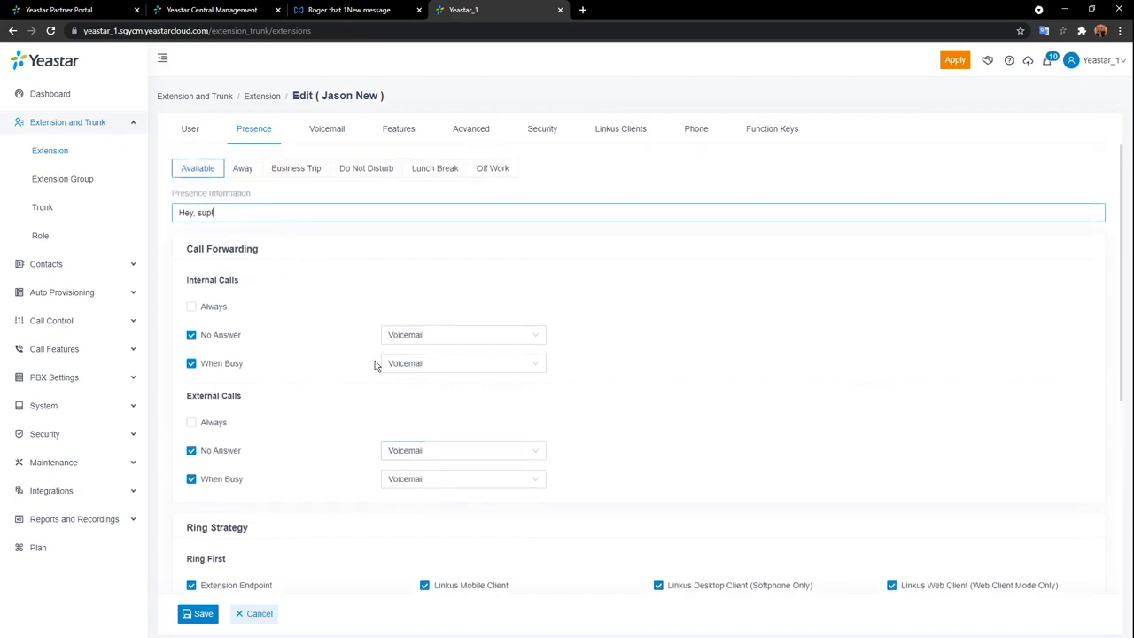
pyautogui.click(533, 340)
pyautogui.click(338, 400)
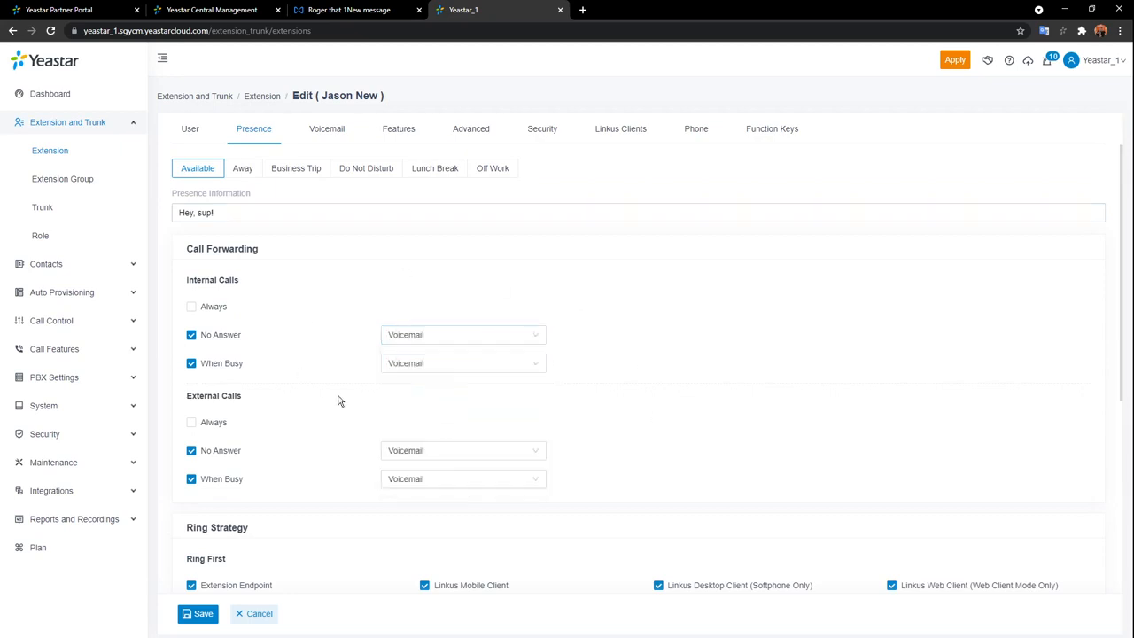
# Keep the ring timeout at 30 and enable Ring the Mobile Number Simultaneously.
pyautogui.scroll(-3, 352, 372)
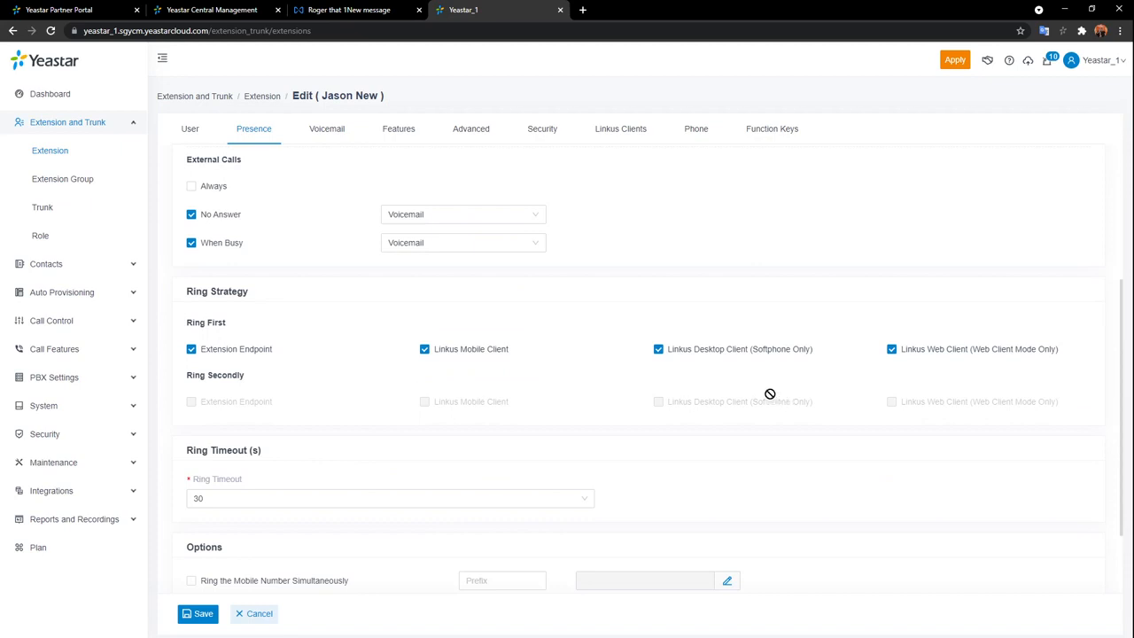
pyautogui.scroll(-1, 731, 385)
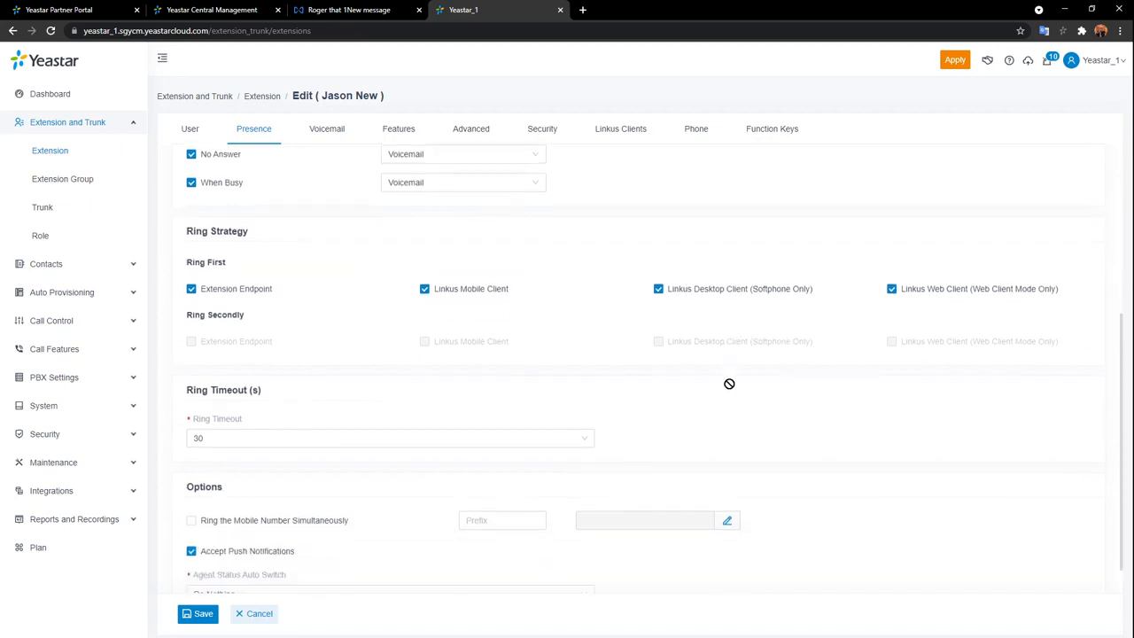
pyautogui.scroll(-1, 730, 383)
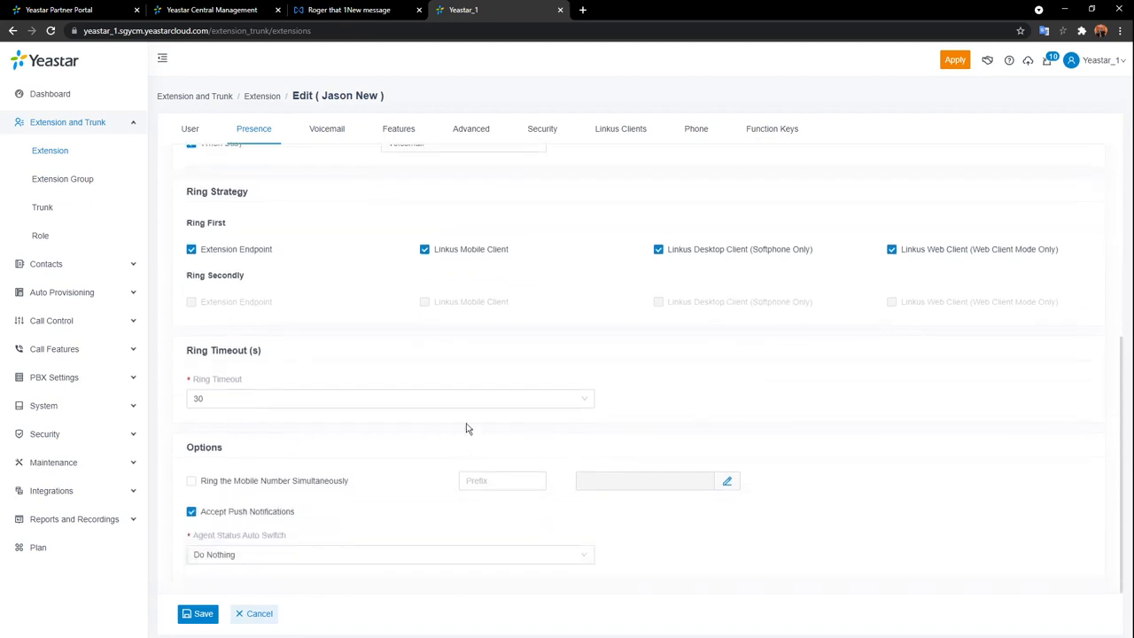
pyautogui.click(317, 400)
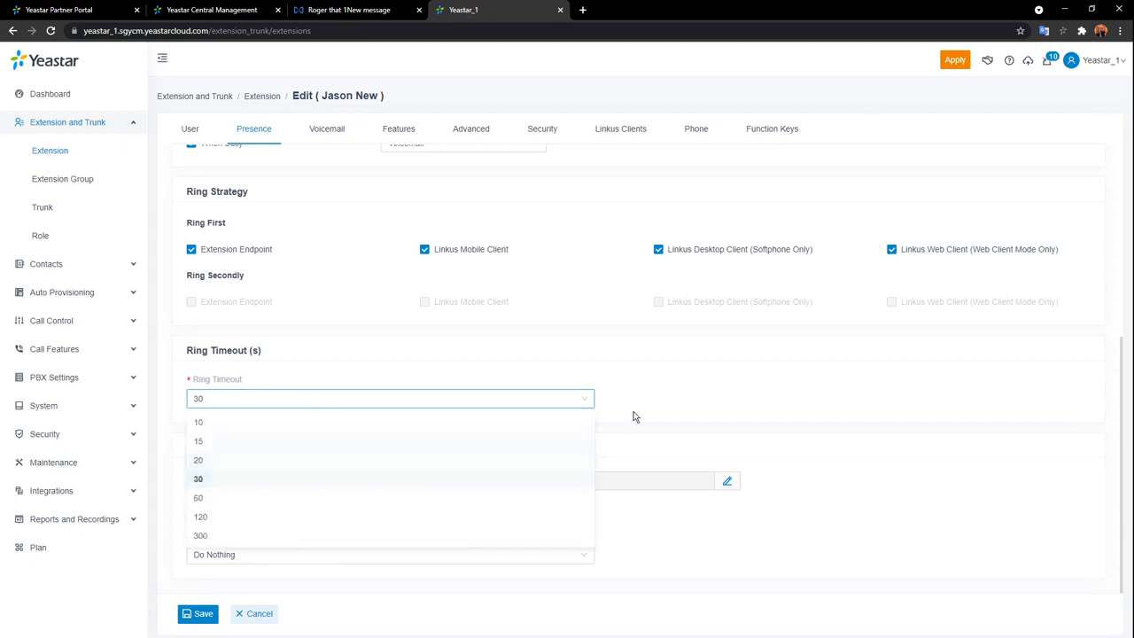
pyautogui.click(646, 407)
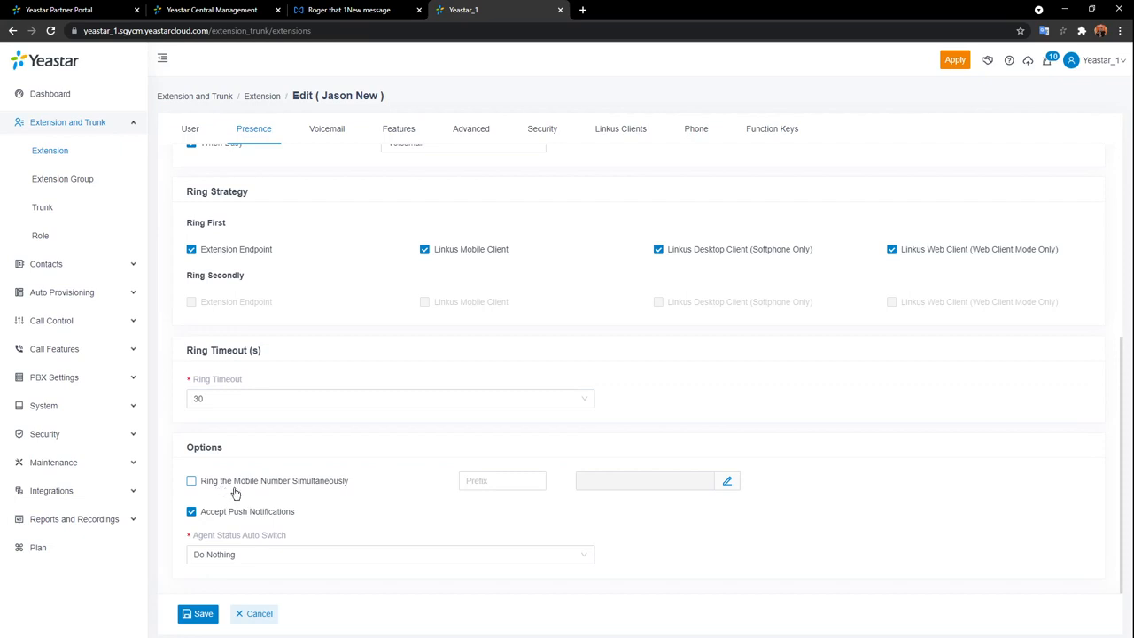
pyautogui.click(191, 483)
# Revisit the presence note, then uncheck Ring the Mobile Number Simultaneously.
pyautogui.scroll(4, 660, 425)
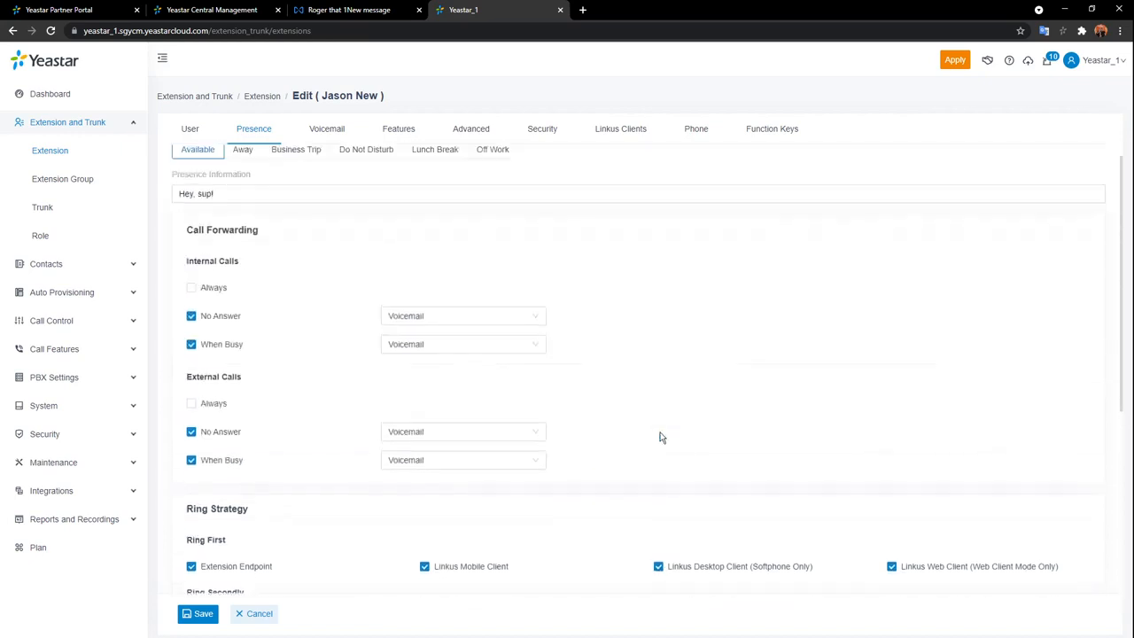
pyautogui.click(287, 217)
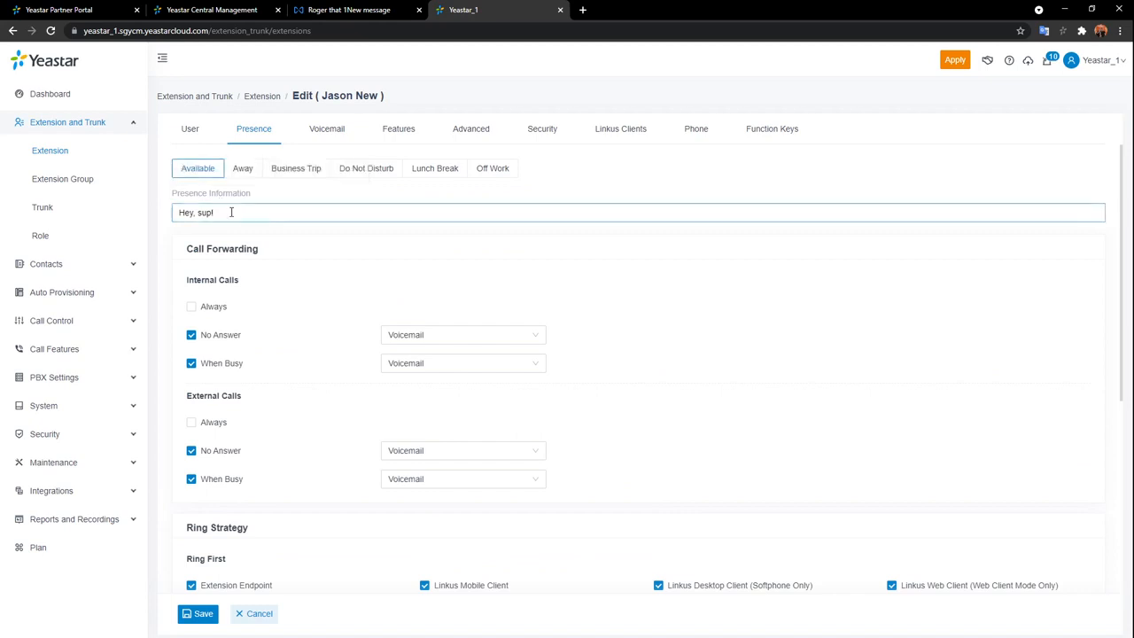
pyautogui.scroll(-3, 309, 233)
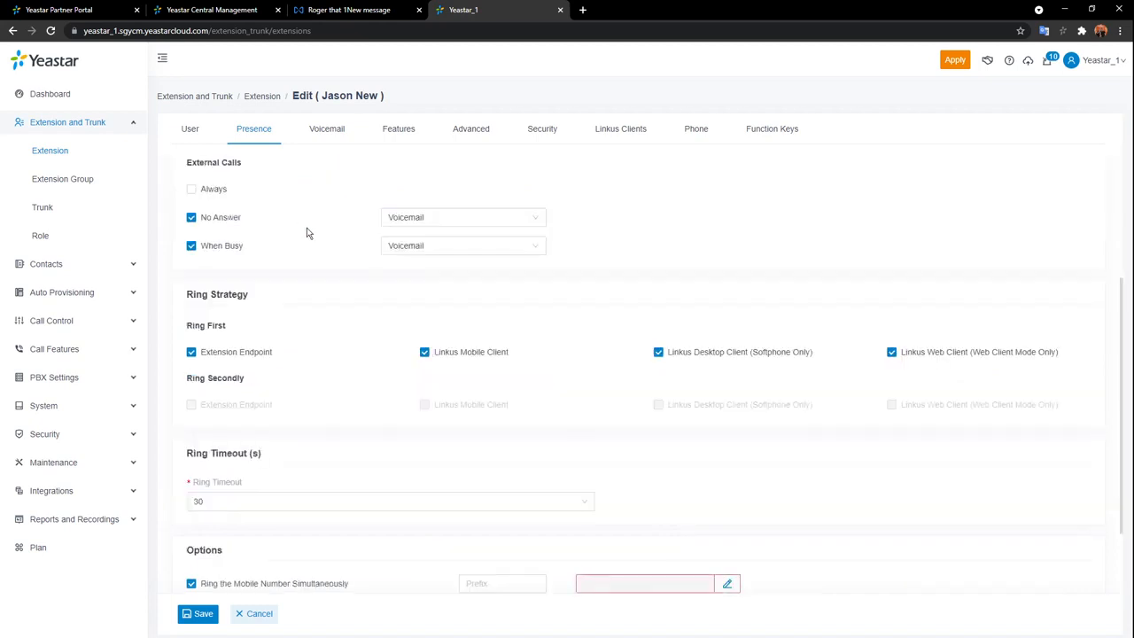
pyautogui.scroll(3, 326, 254)
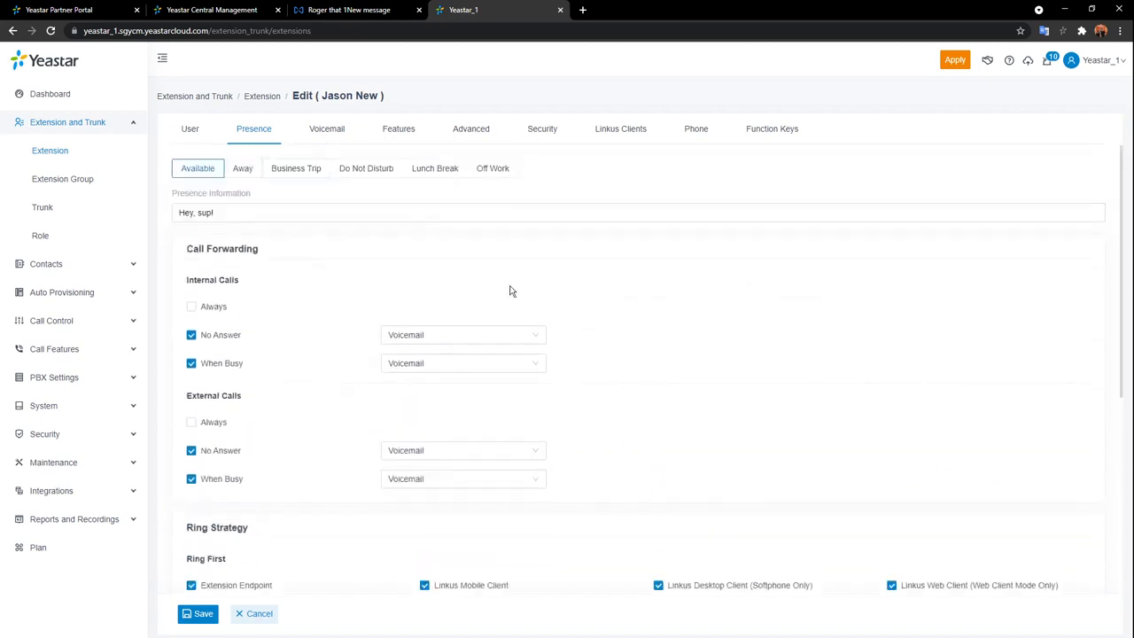
pyautogui.click(423, 215)
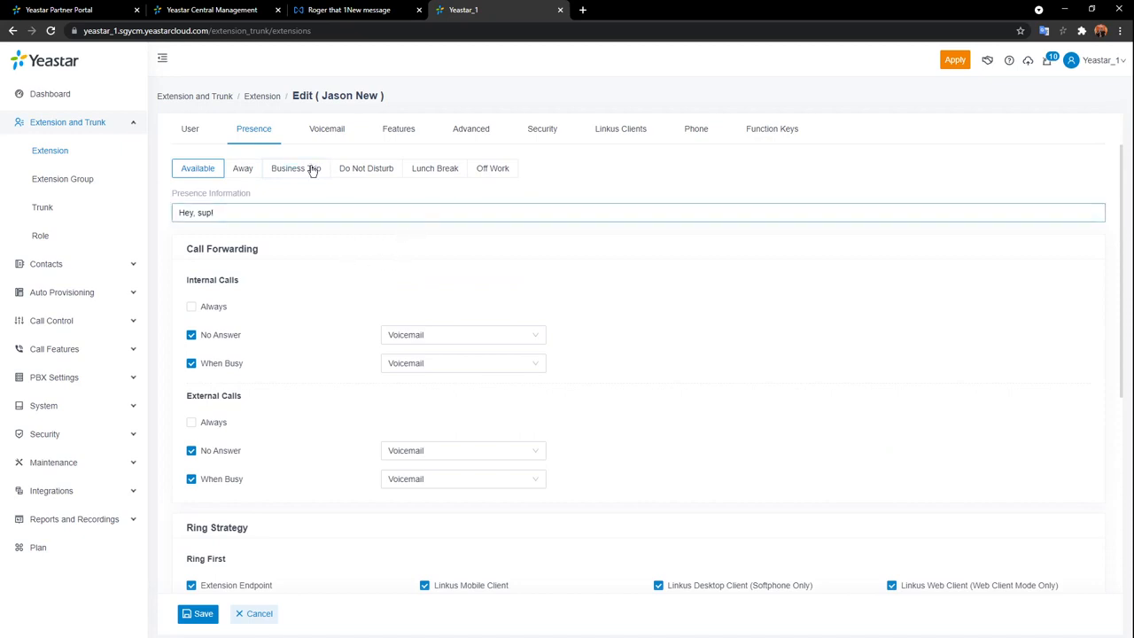
pyautogui.scroll(-4, 370, 278)
pyautogui.click(191, 524)
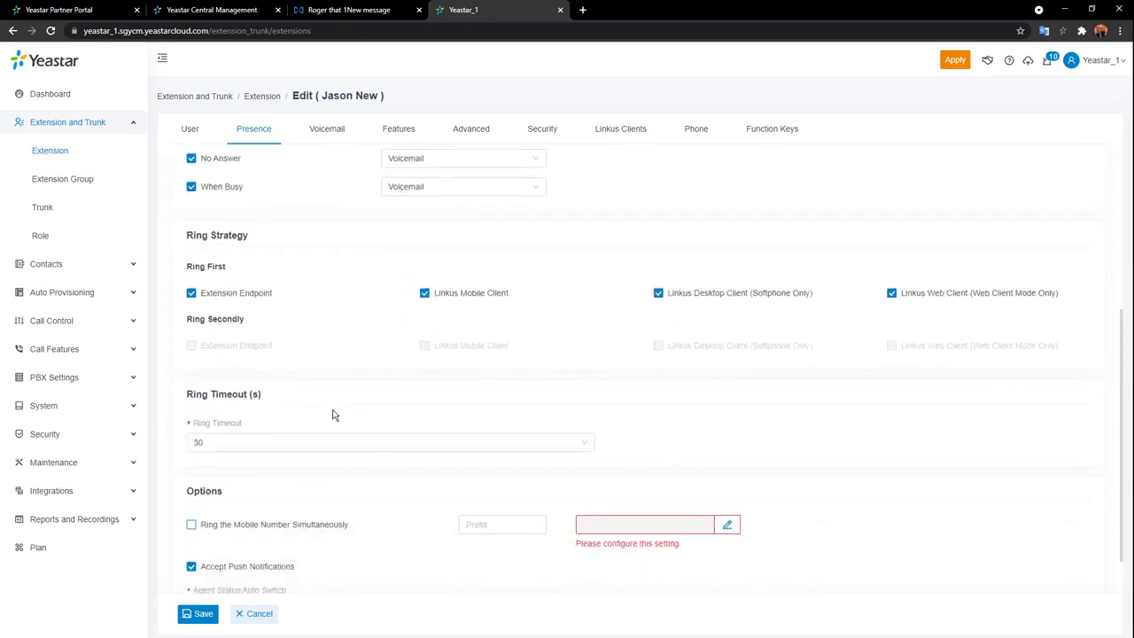
pyautogui.scroll(4, 328, 410)
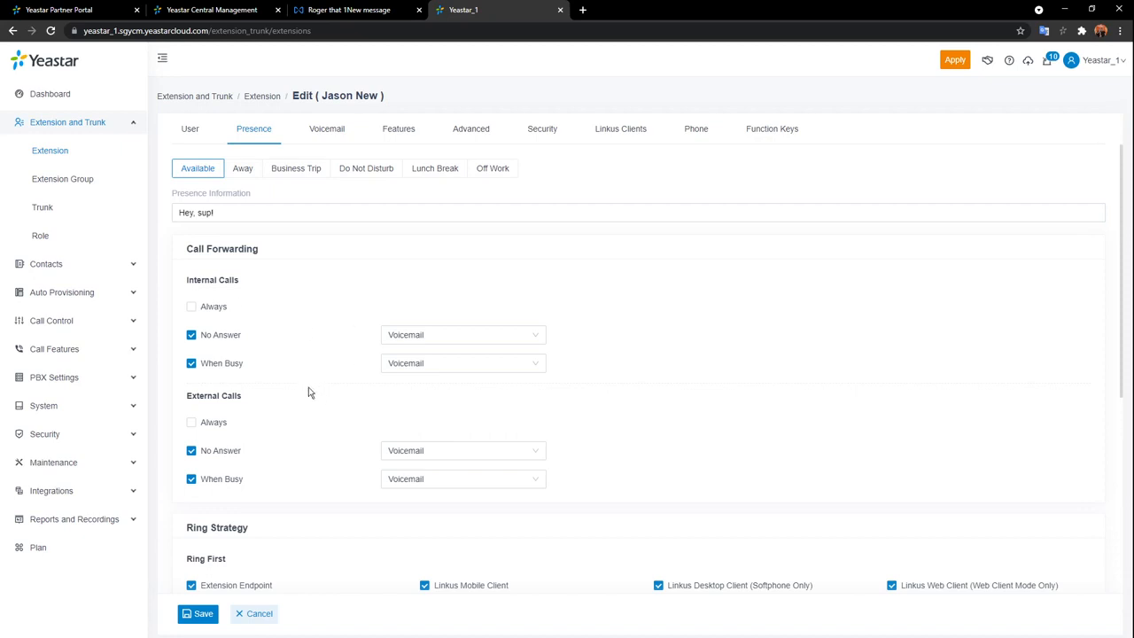
# For Business Trip, uncheck Internal Calls No Answer and When Busy forwarding, then open Voicemail.
pyautogui.click(296, 168)
pyautogui.click(390, 215)
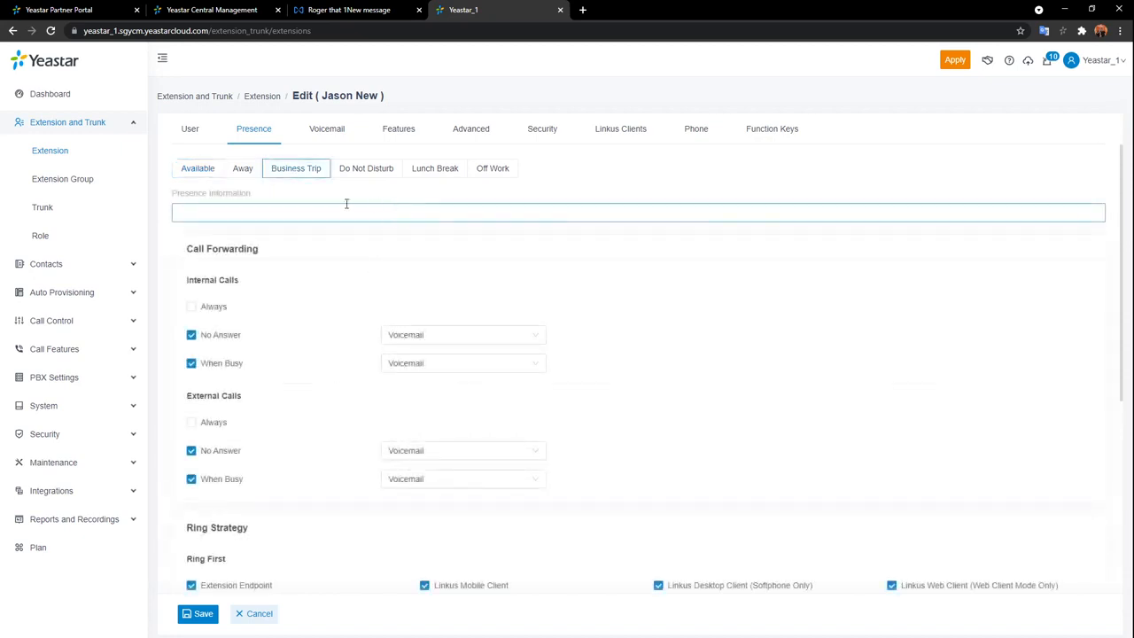
pyautogui.click(191, 336)
pyautogui.click(193, 364)
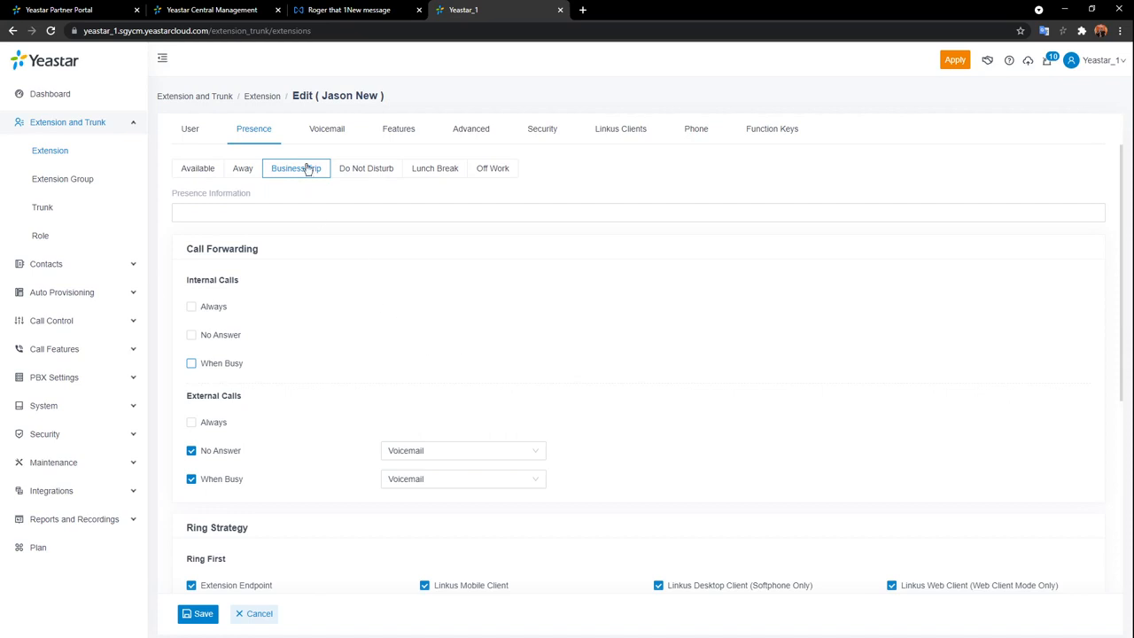
pyautogui.click(318, 140)
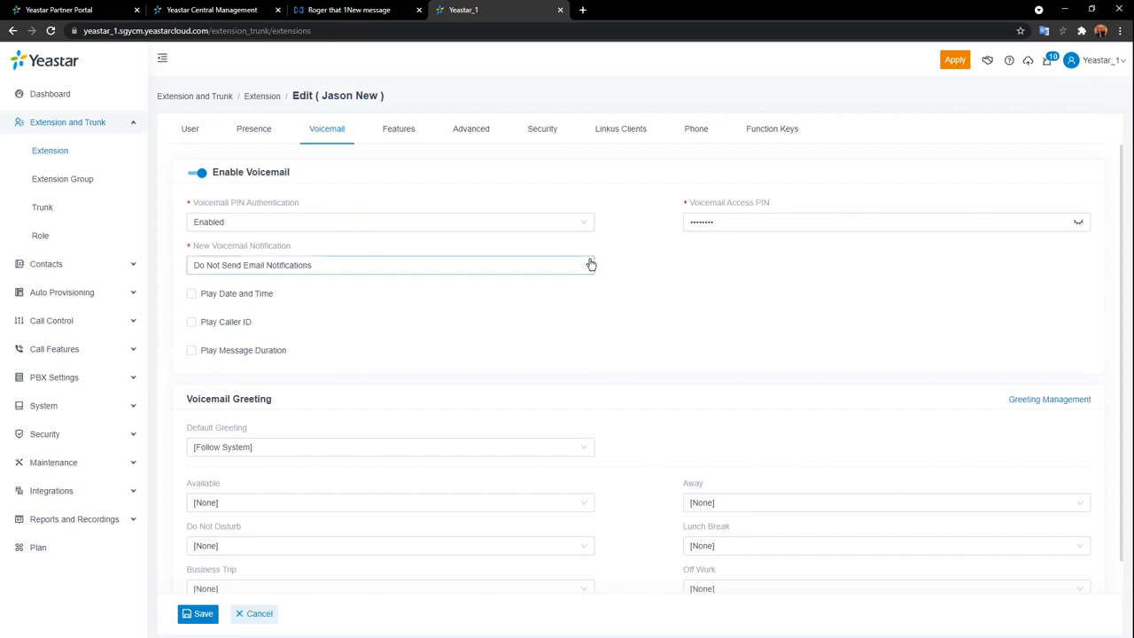
# Reveal the Voicemail Access PIN and keep New Voicemail Notification at Do Not Send Email Notifications.
pyautogui.click(1079, 224)
pyautogui.click(575, 270)
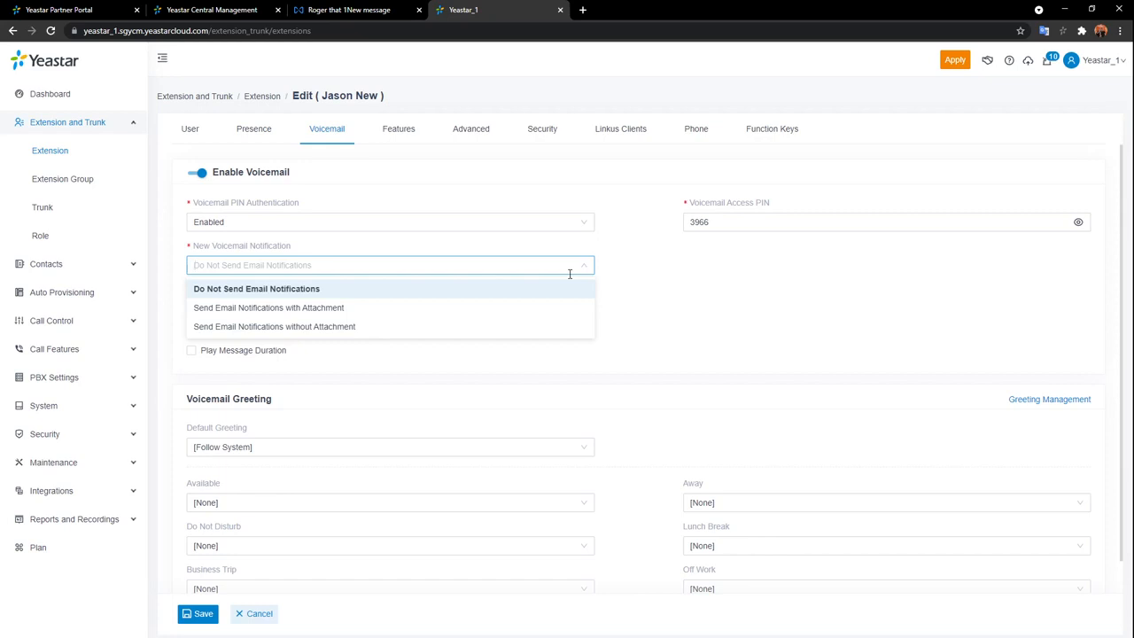
pyautogui.click(612, 299)
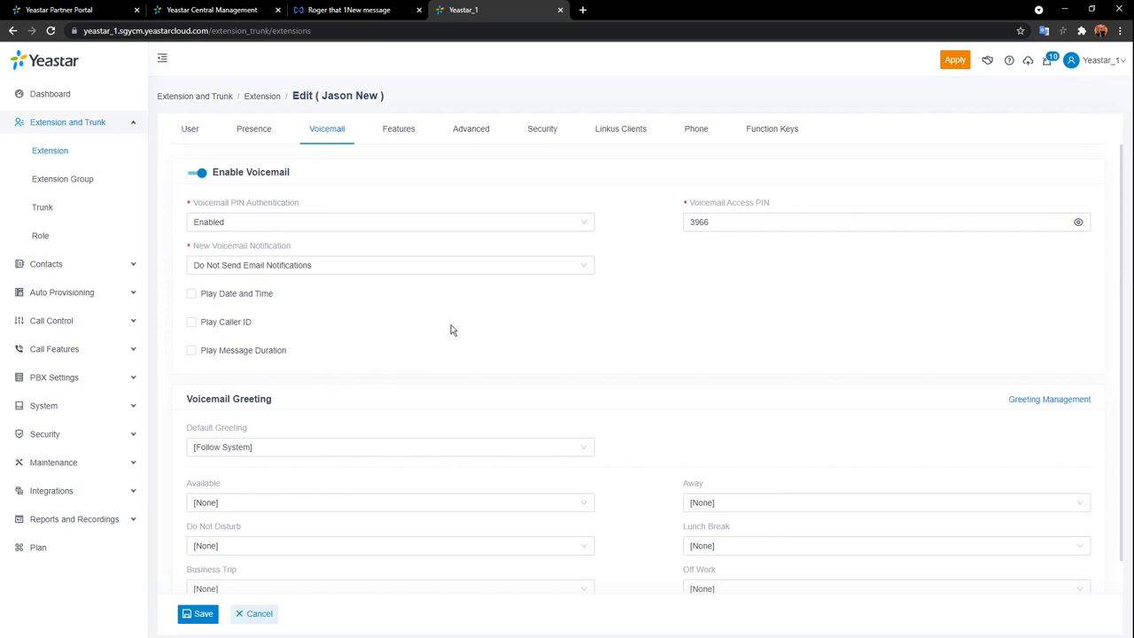
pyautogui.scroll(-1, 479, 319)
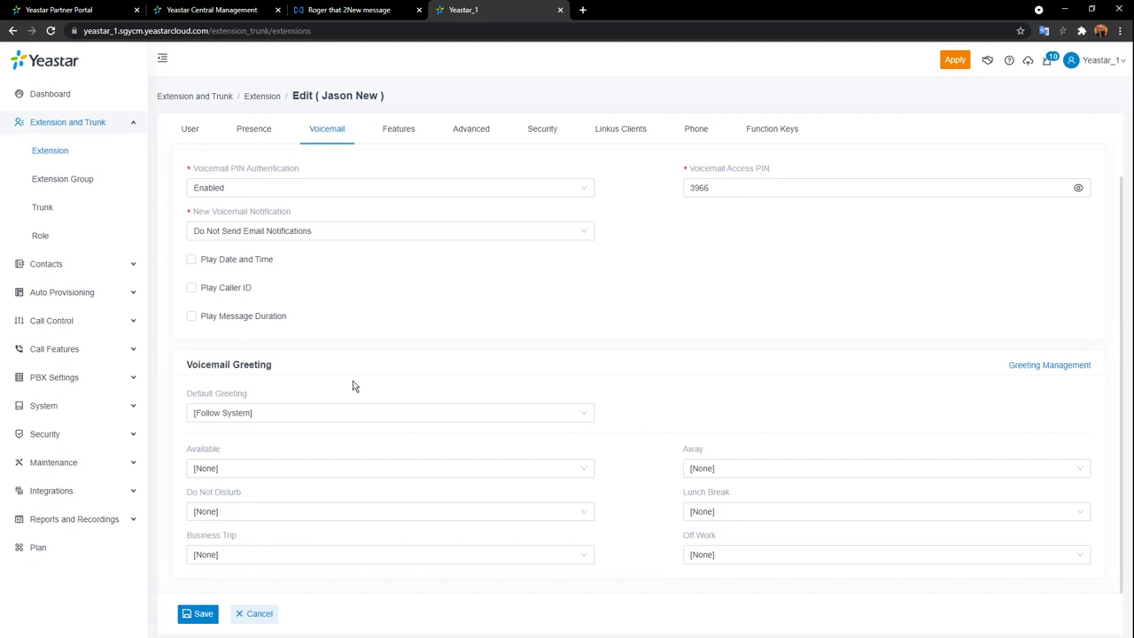
pyautogui.click(507, 416)
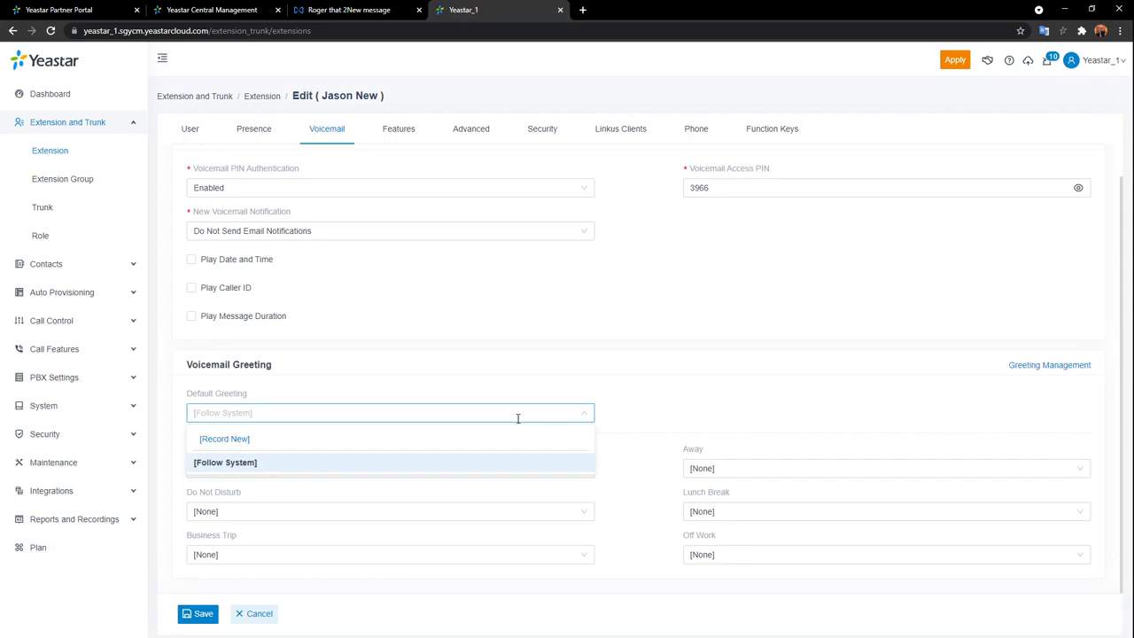
pyautogui.click(223, 441)
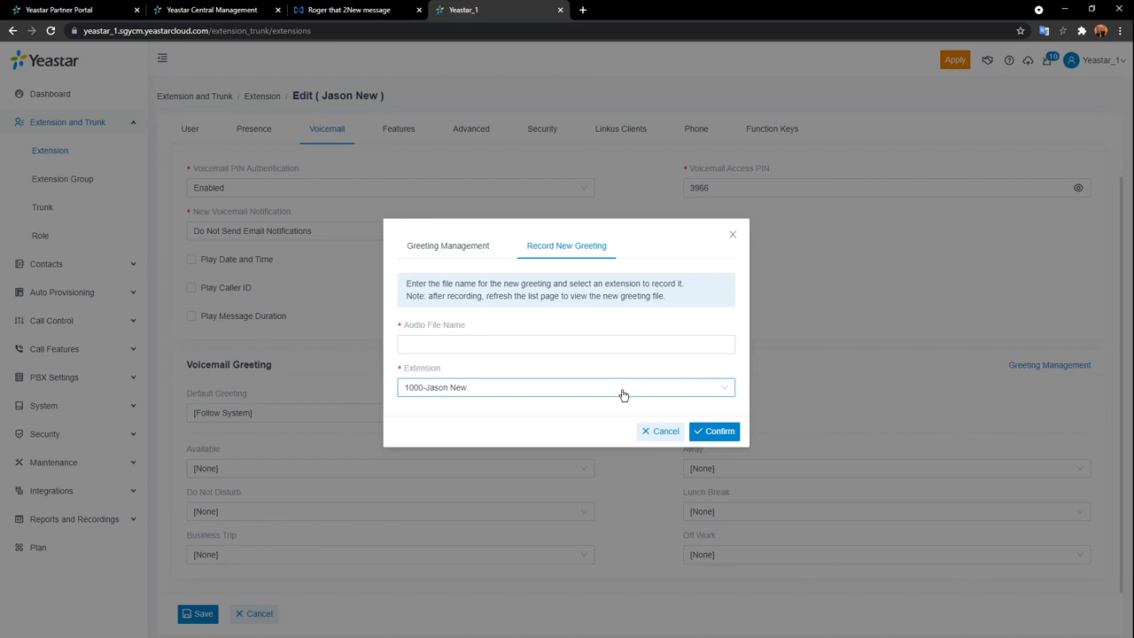
pyautogui.click(444, 248)
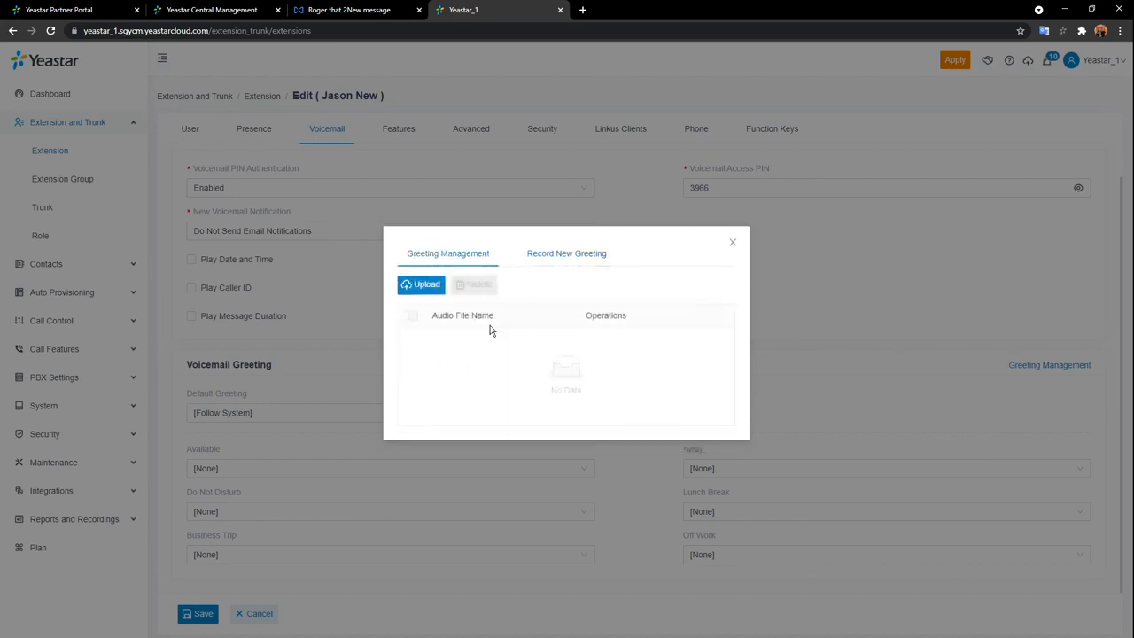
pyautogui.click(427, 284)
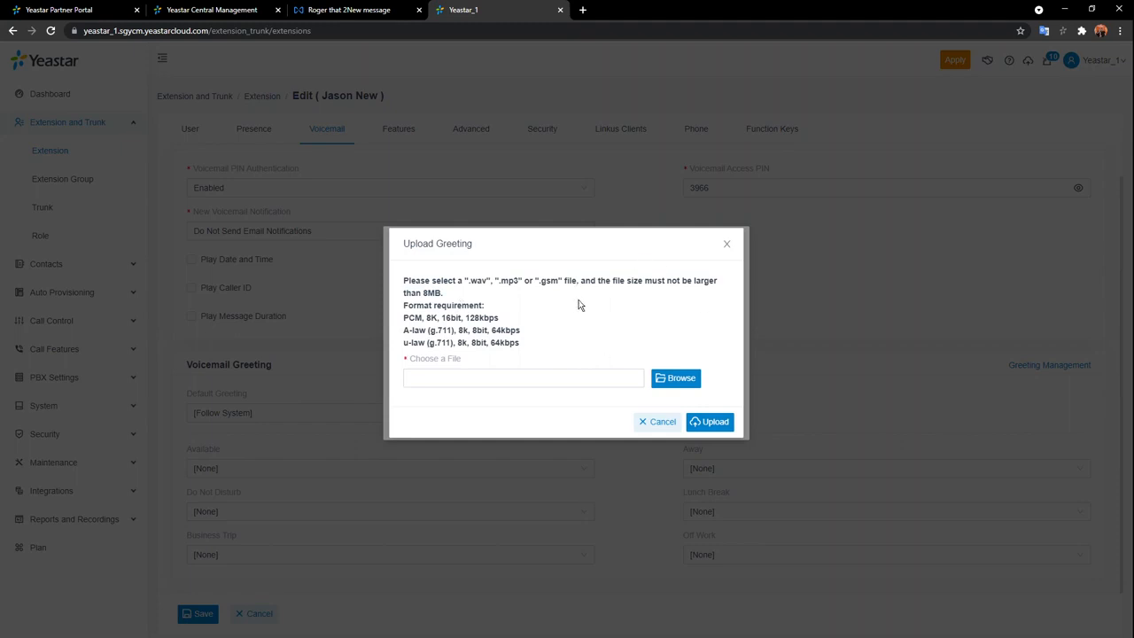
pyautogui.click(725, 248)
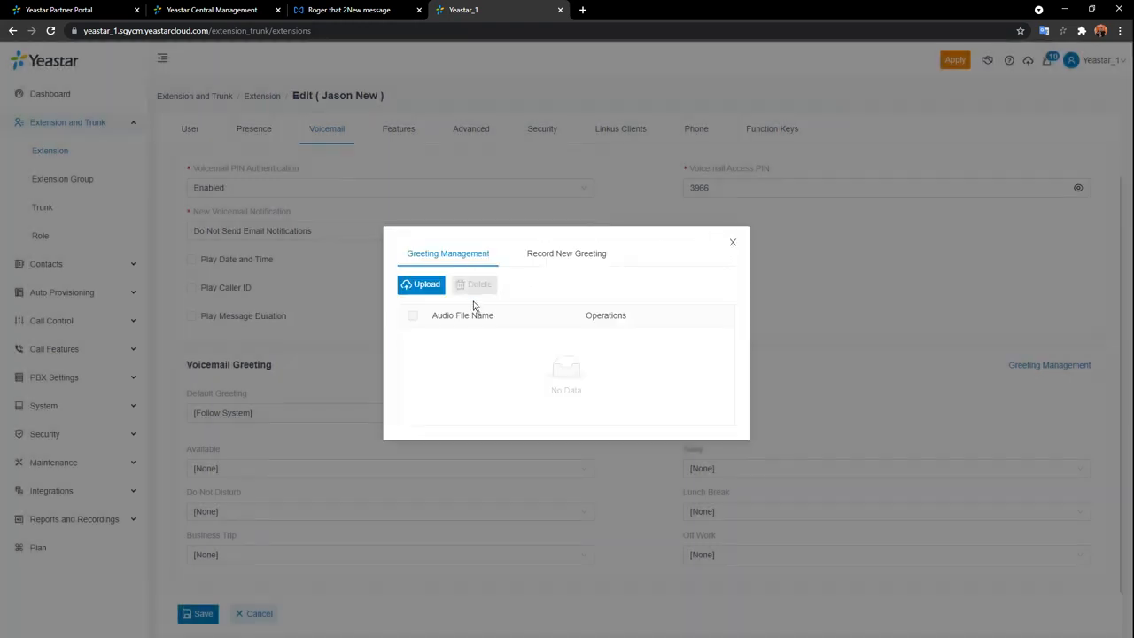
pyautogui.click(570, 265)
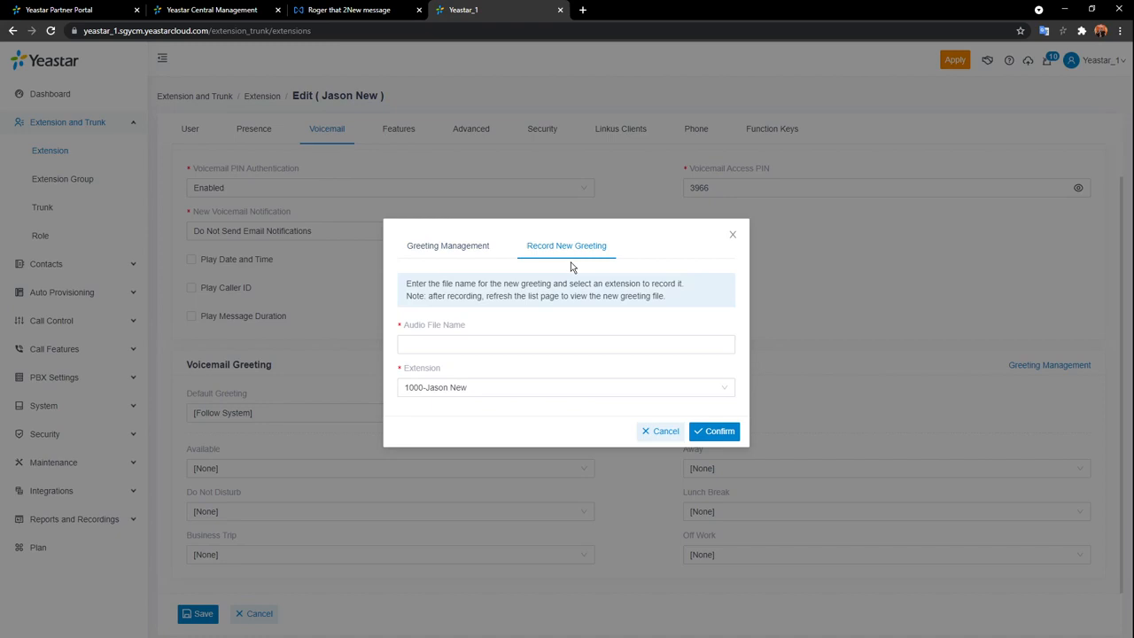
pyautogui.click(559, 384)
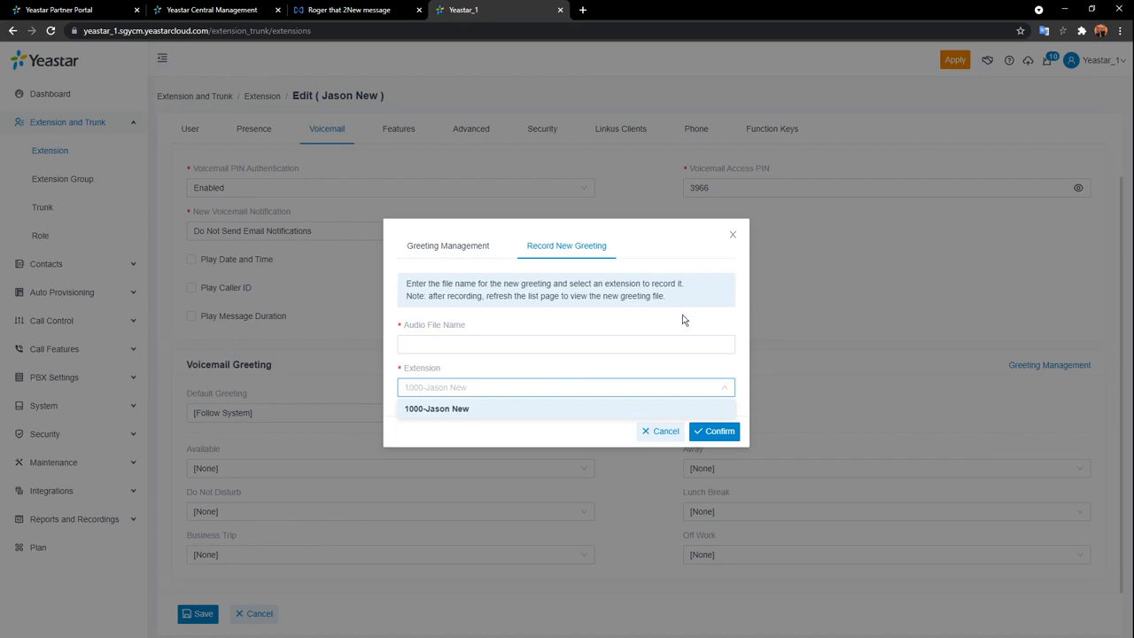
pyautogui.click(704, 364)
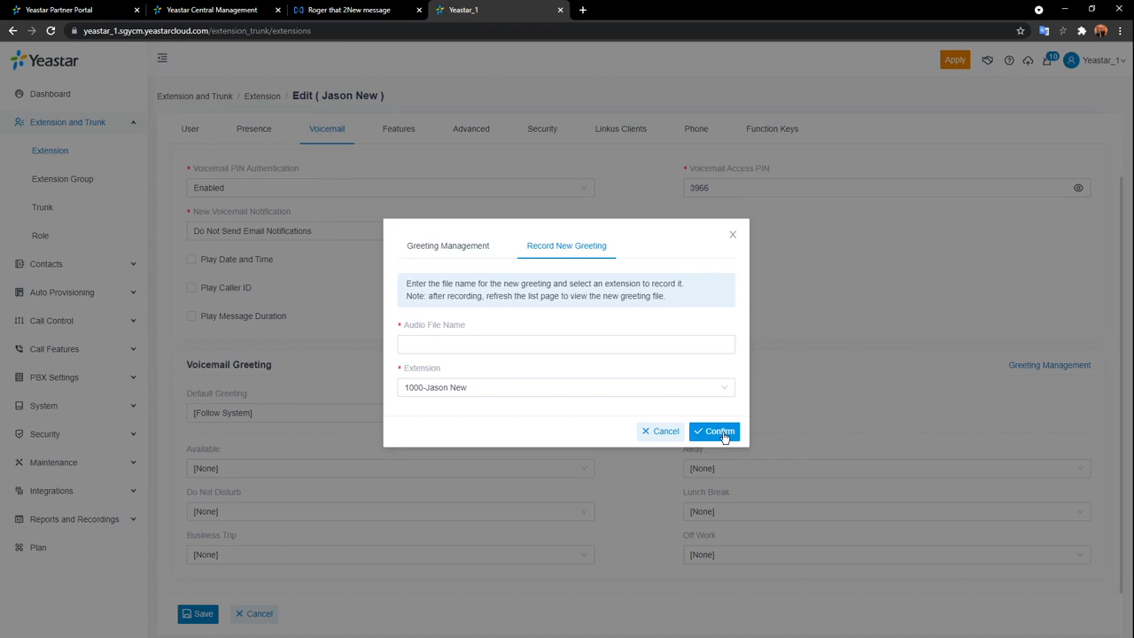
pyautogui.click(733, 237)
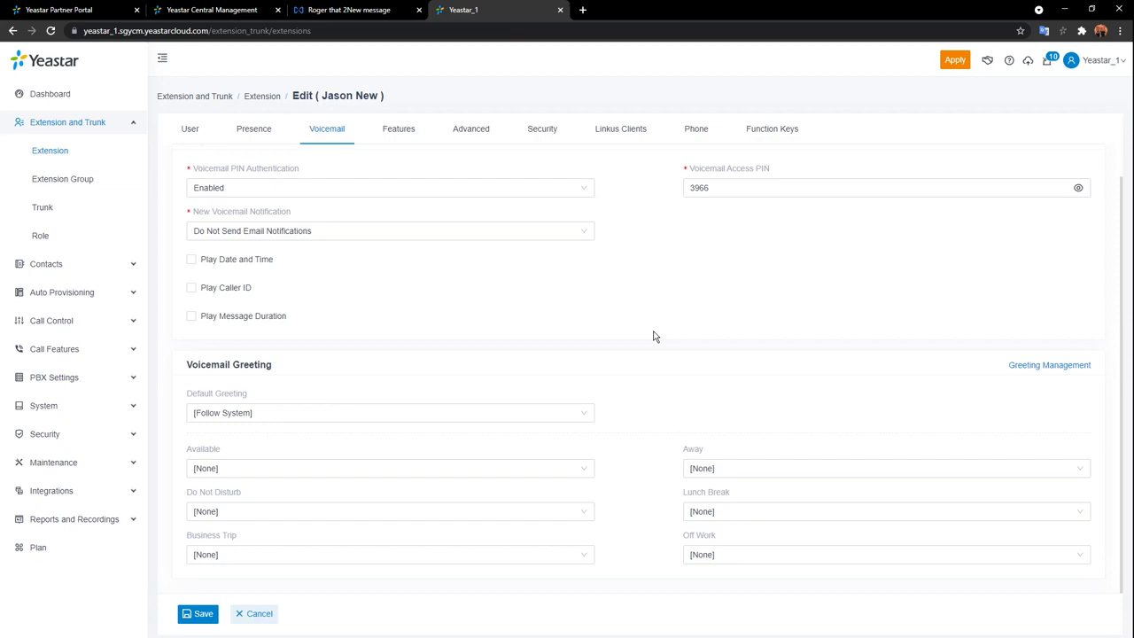
# Open the Features tab and scroll through its notification, call recording and presence auto switch sections.
pyautogui.click(395, 131)
pyautogui.scroll(1, 570, 264)
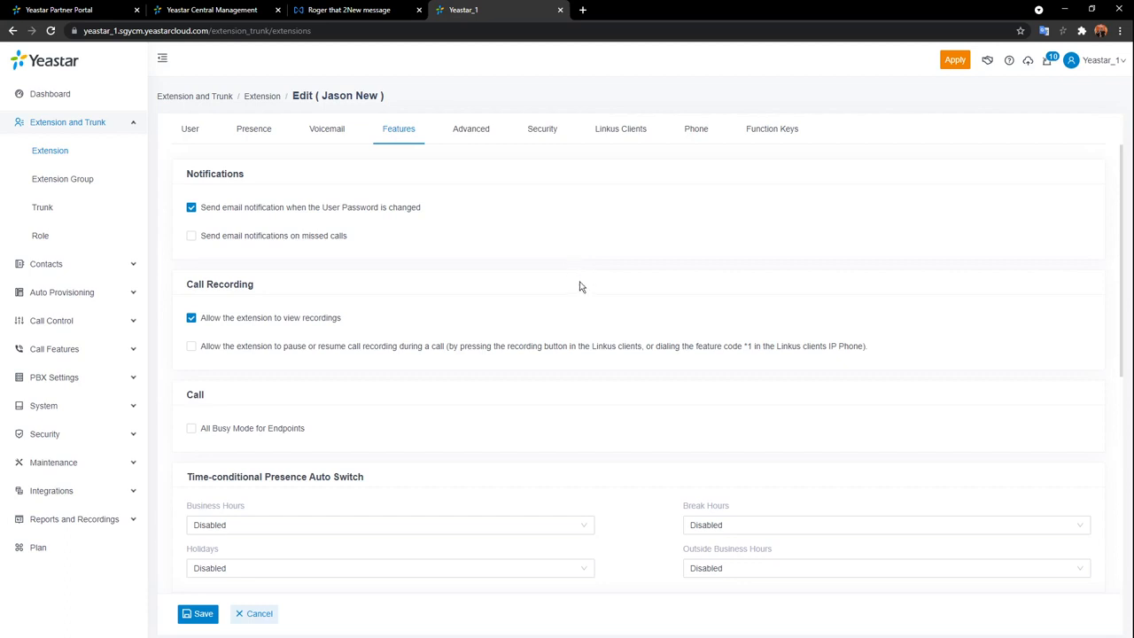
pyautogui.scroll(-1, 580, 290)
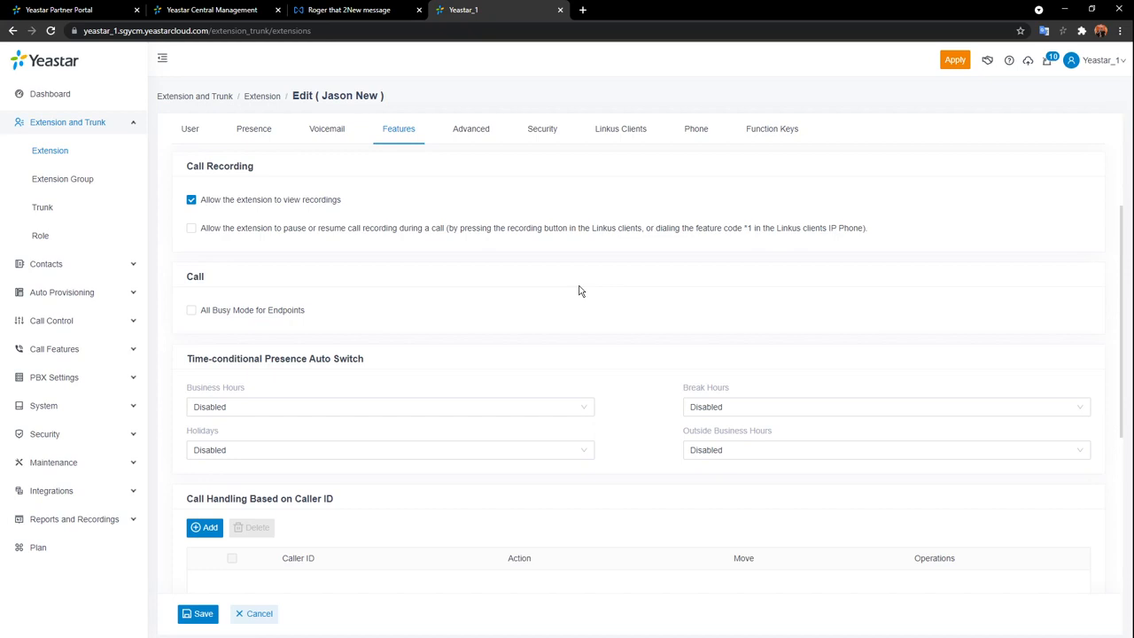
# Tick pause/resume call recording and All Busy Mode for Endpoints, then view Business Hours presence options.
pyautogui.click(192, 229)
pyautogui.scroll(-1, 314, 238)
pyautogui.scroll(-1, 311, 245)
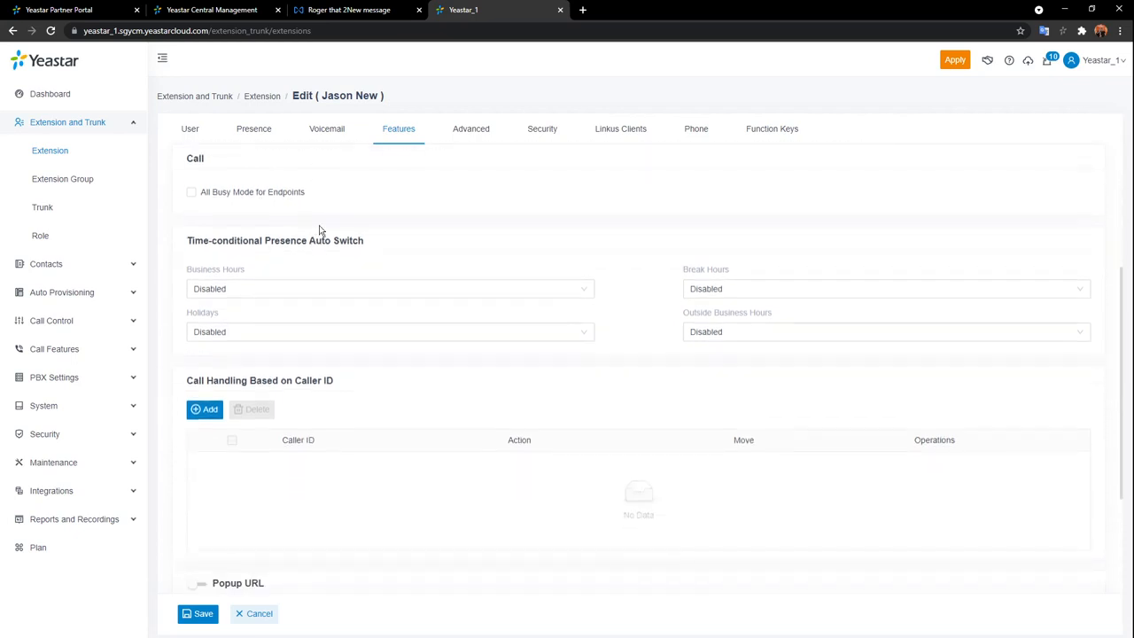
pyautogui.click(193, 195)
pyautogui.scroll(-1, 483, 269)
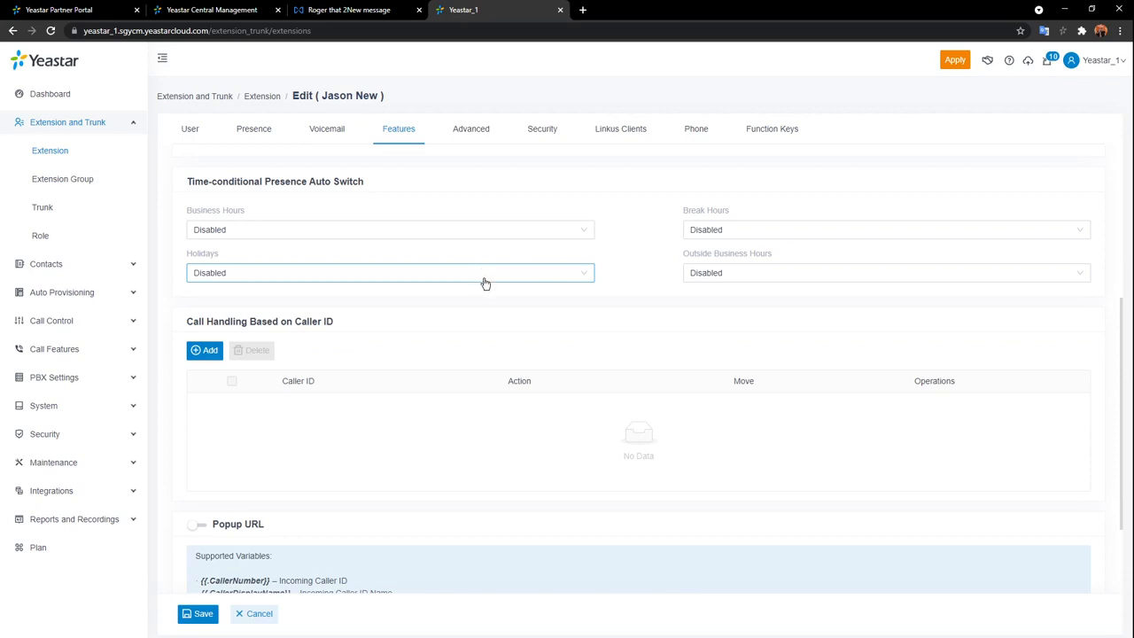
pyautogui.scroll(1, 486, 281)
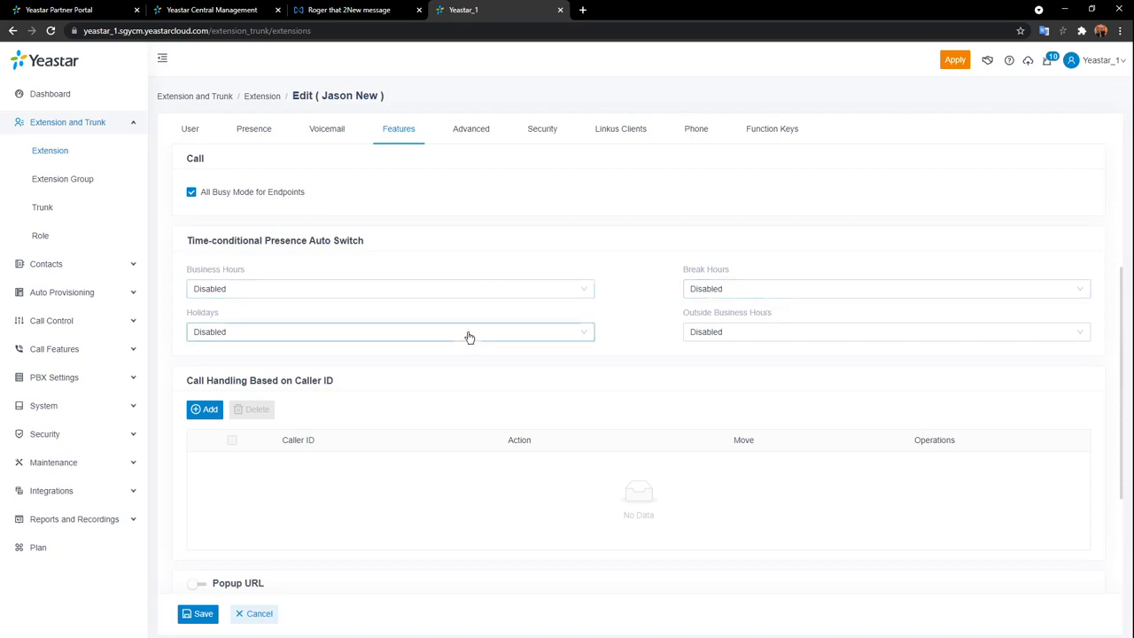
pyautogui.scroll(1, 709, 390)
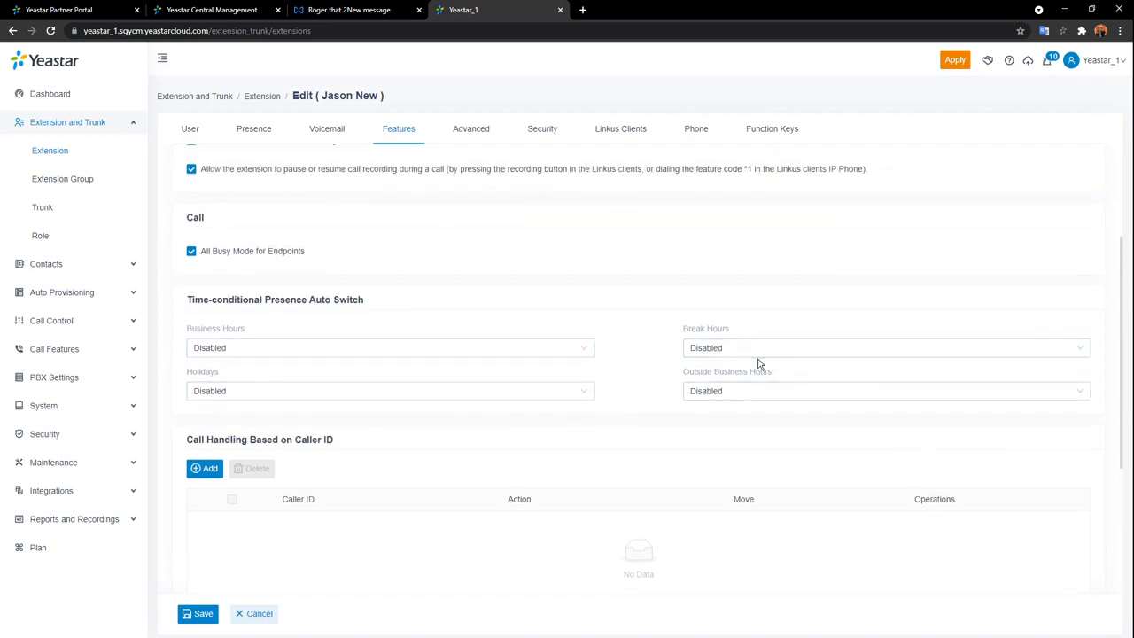
pyautogui.click(587, 352)
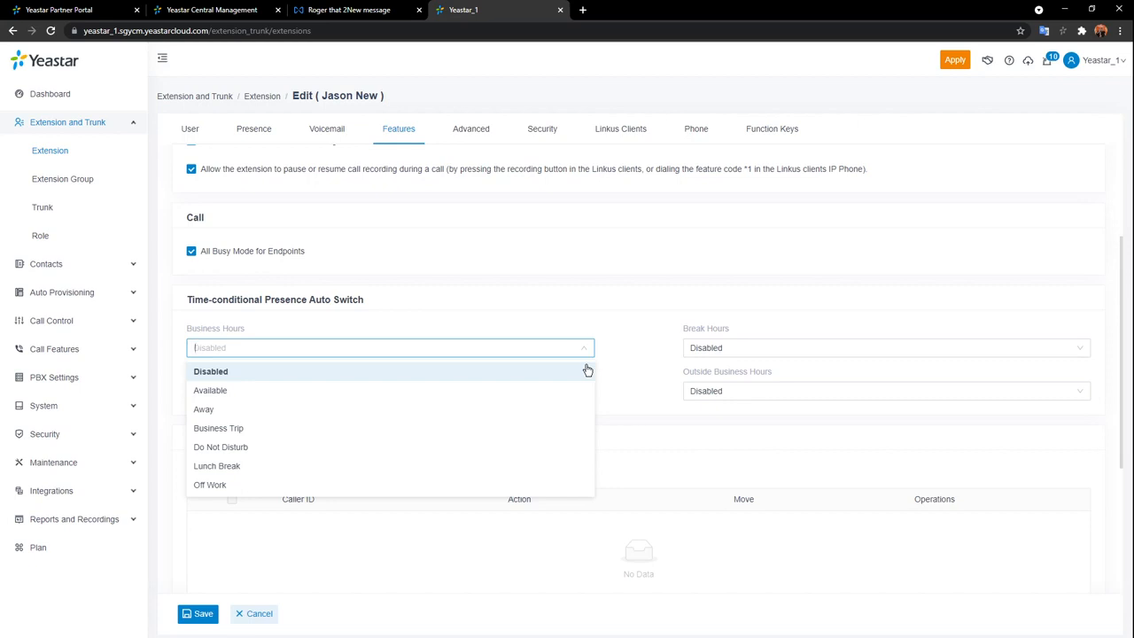
# Auto-switch presence to Available in business hours and Off Work outside them, then add a caller-ID rule.
pyautogui.click(197, 391)
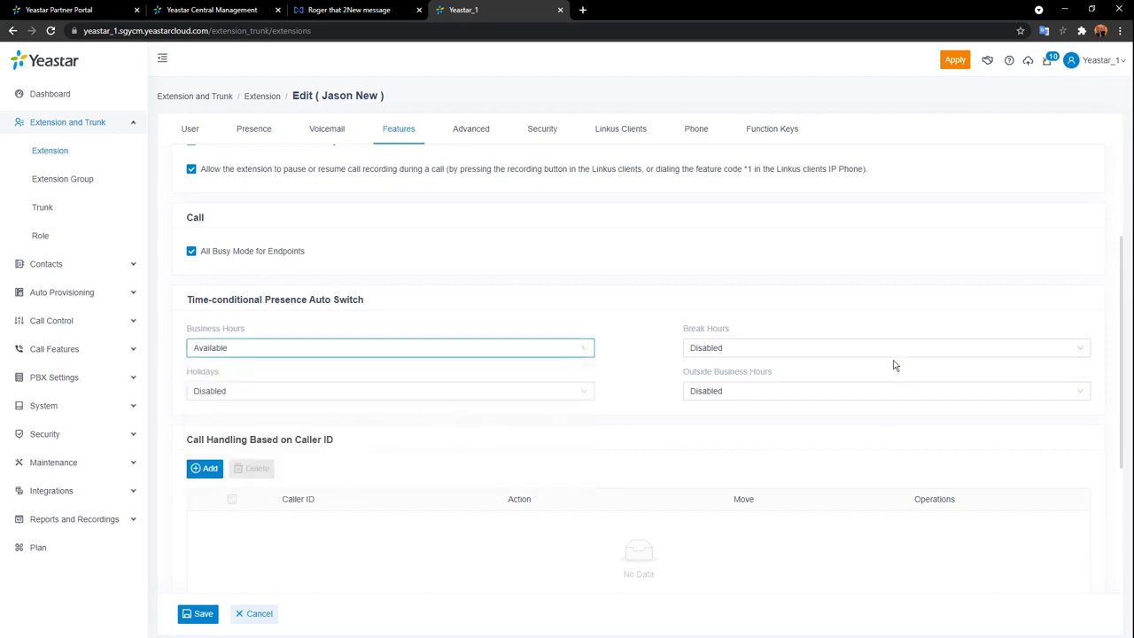
pyautogui.click(859, 395)
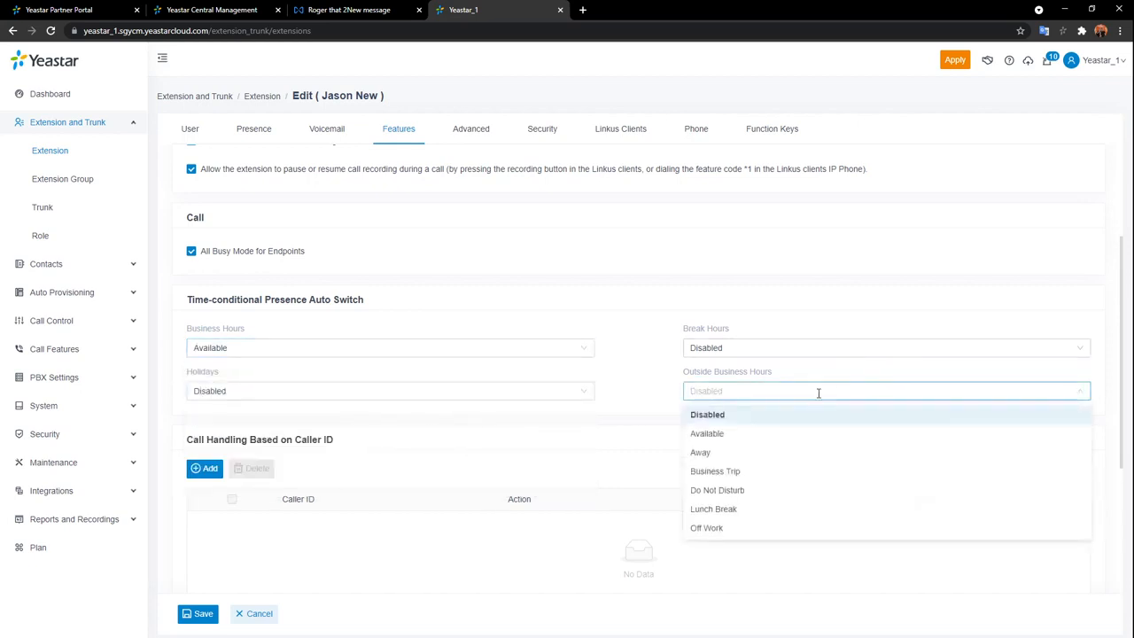
pyautogui.click(743, 531)
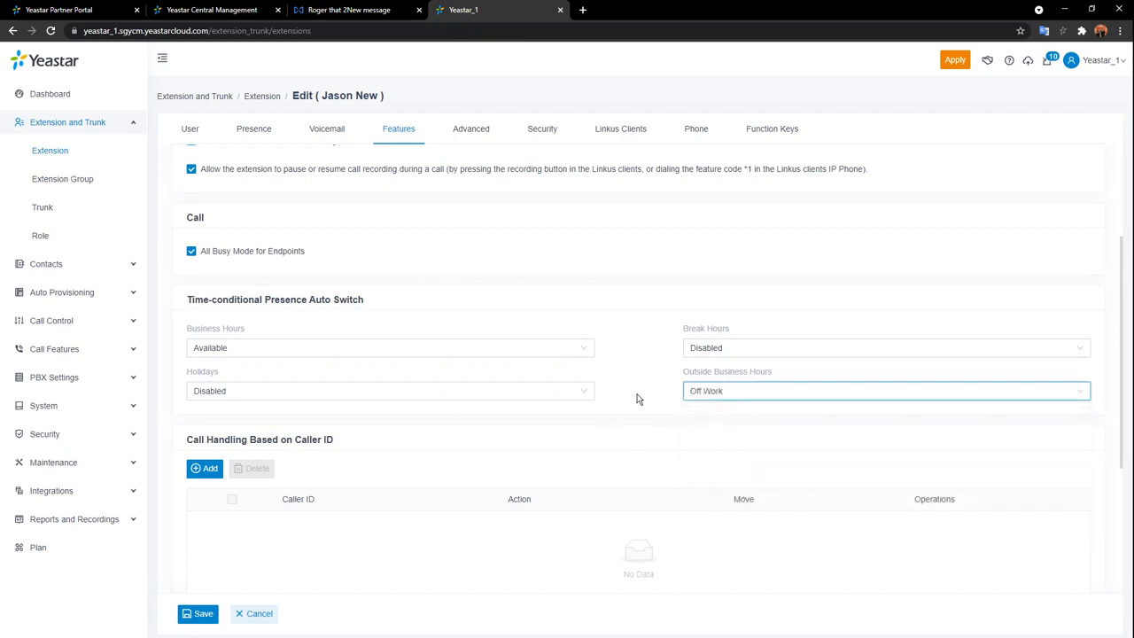
pyautogui.click(203, 469)
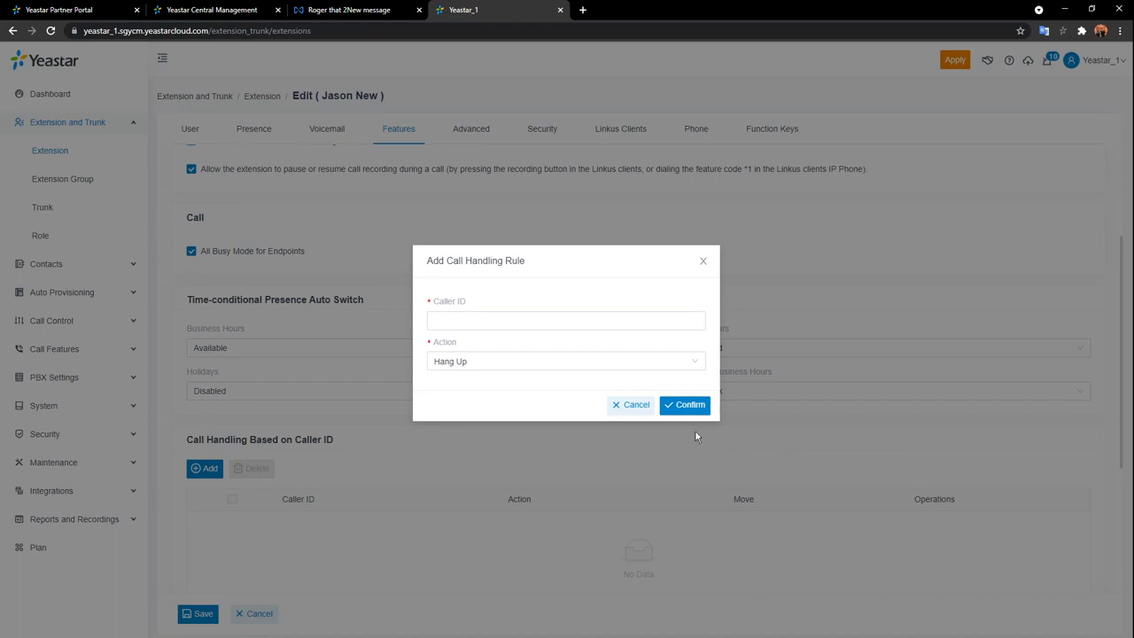
# Enter caller ID 3456789 with the Hang Up action, then cancel the rule without adding it.
pyautogui.click(666, 321)
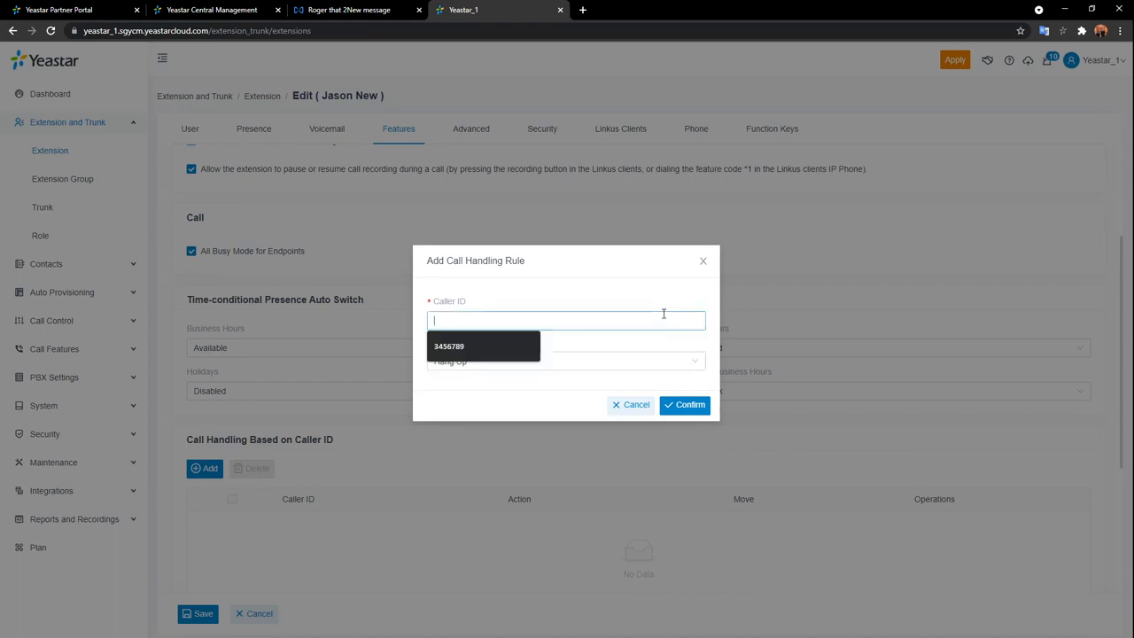
pyautogui.write('3456789')
pyautogui.click(604, 363)
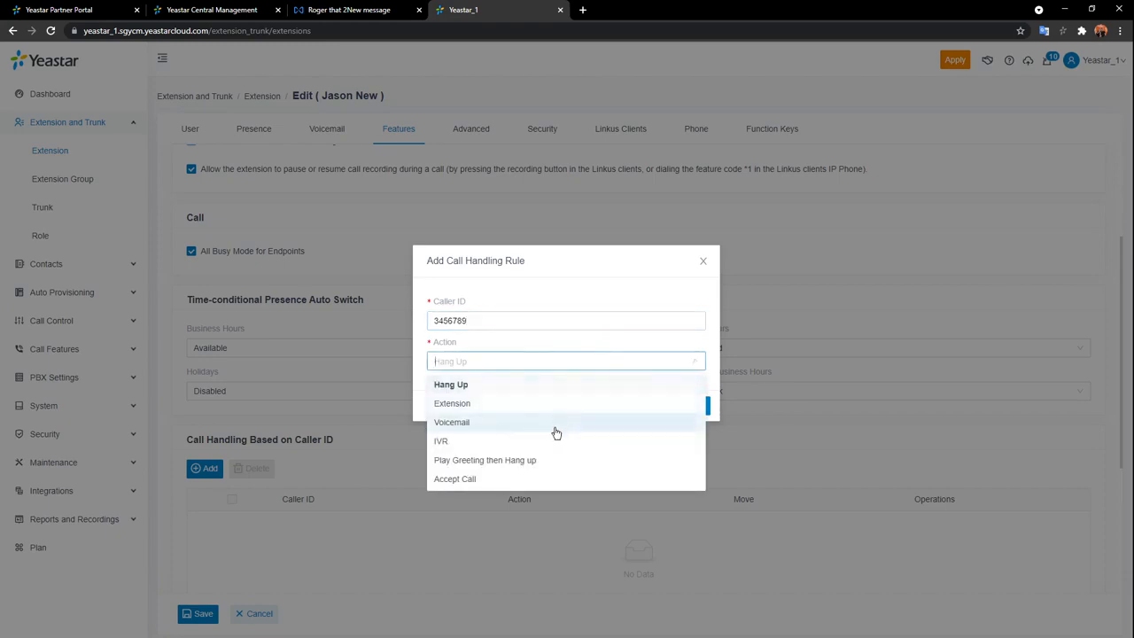
pyautogui.click(700, 383)
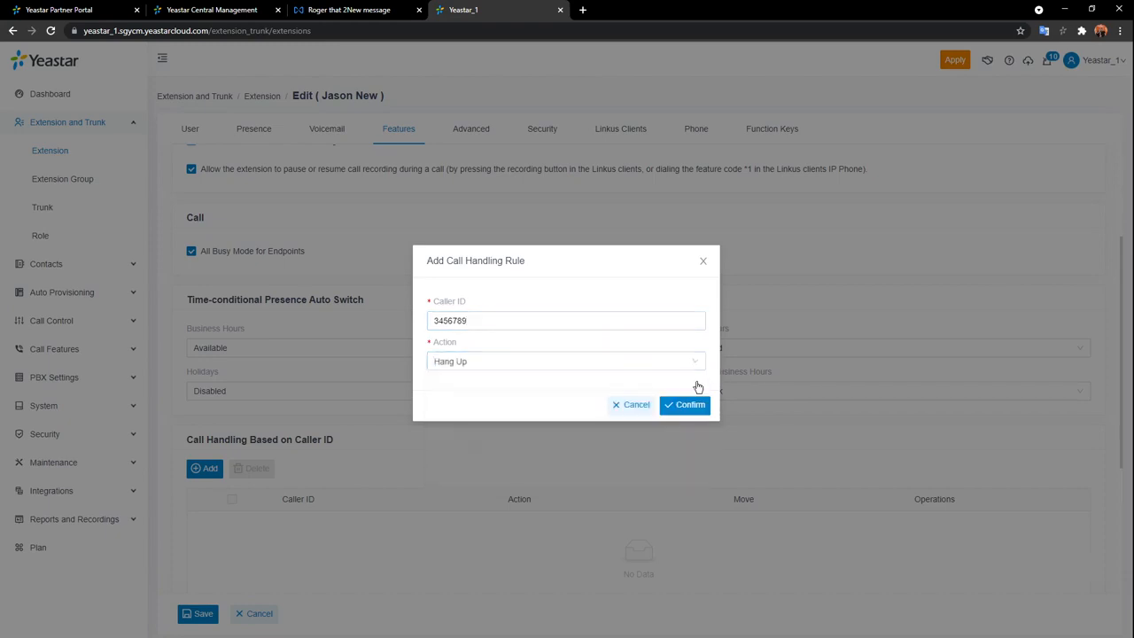
pyautogui.click(635, 406)
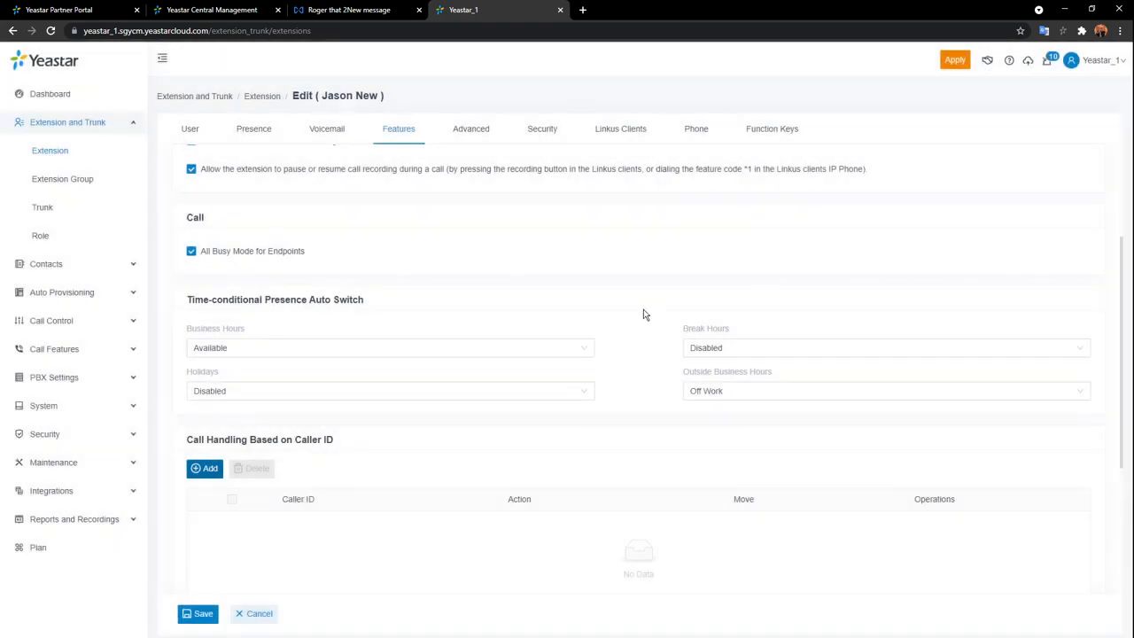
pyautogui.scroll(-1, 644, 315)
# Save the extension's Features settings and apply the configuration to the PBX.
pyautogui.click(198, 613)
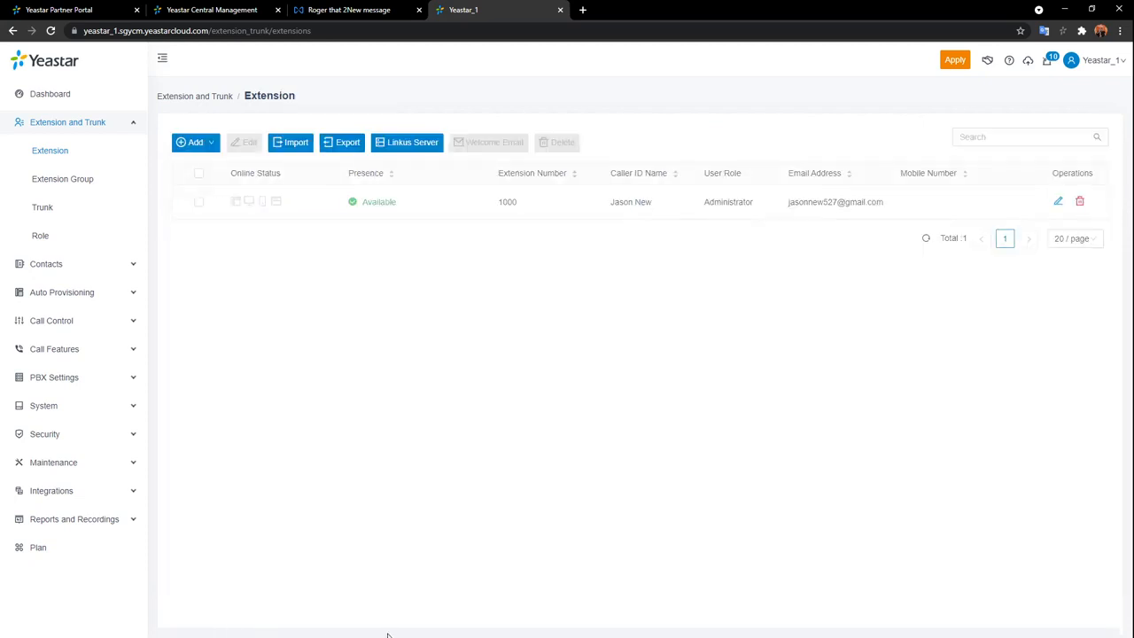
pyautogui.click(963, 68)
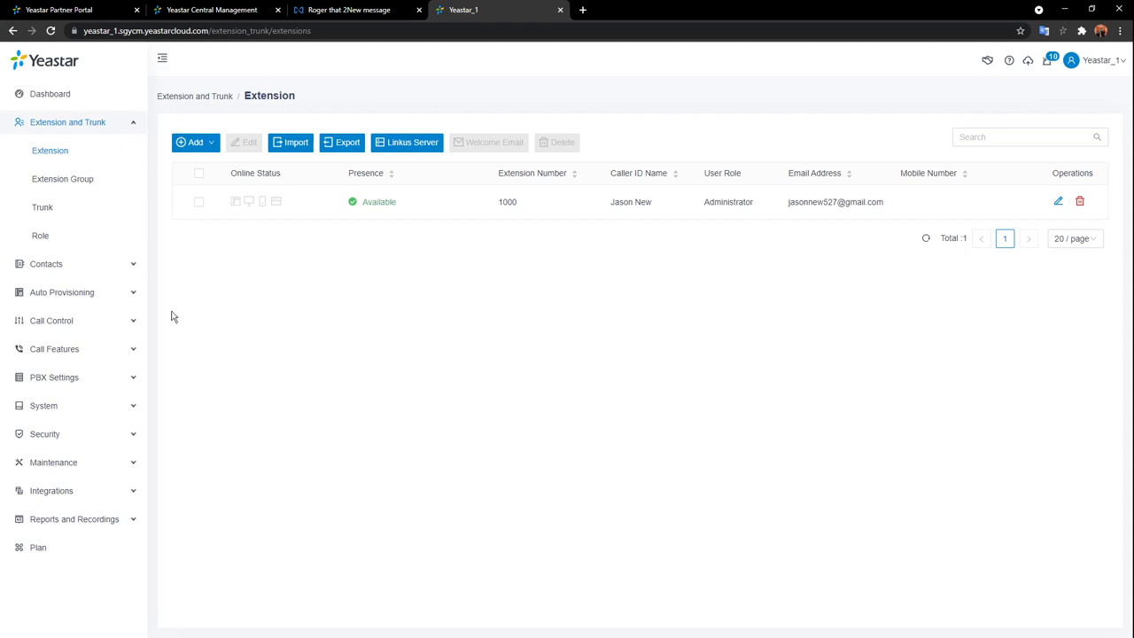
# Browse the Auto Provisioning Resource Repository and its Vendor filter, then show the empty Phones list.
pyautogui.click(100, 300)
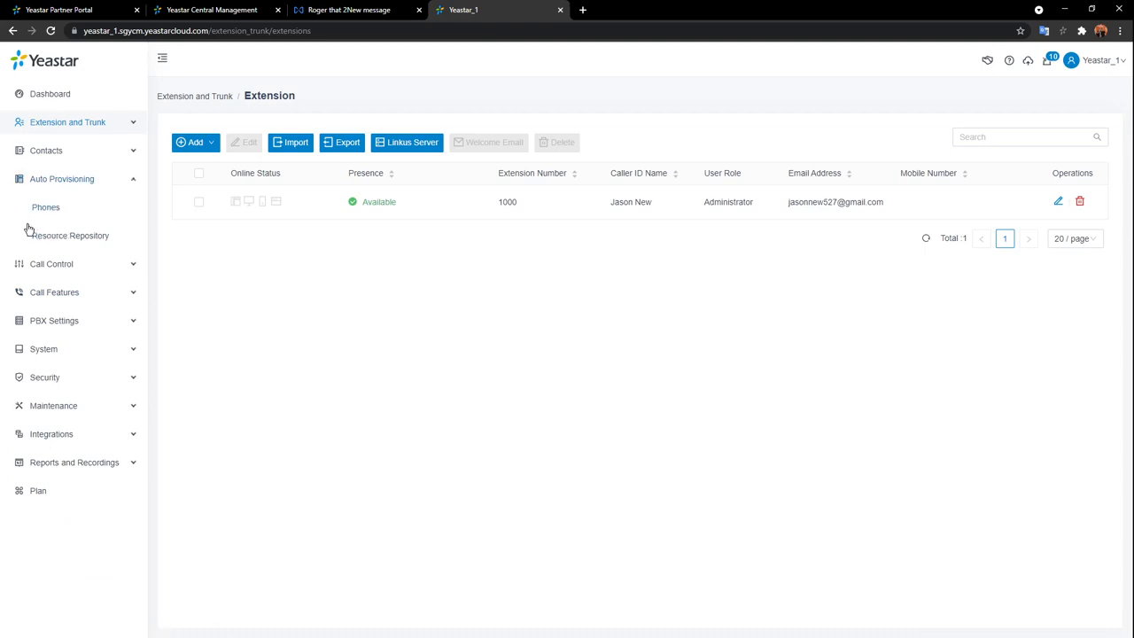
pyautogui.moveTo(2, 239)
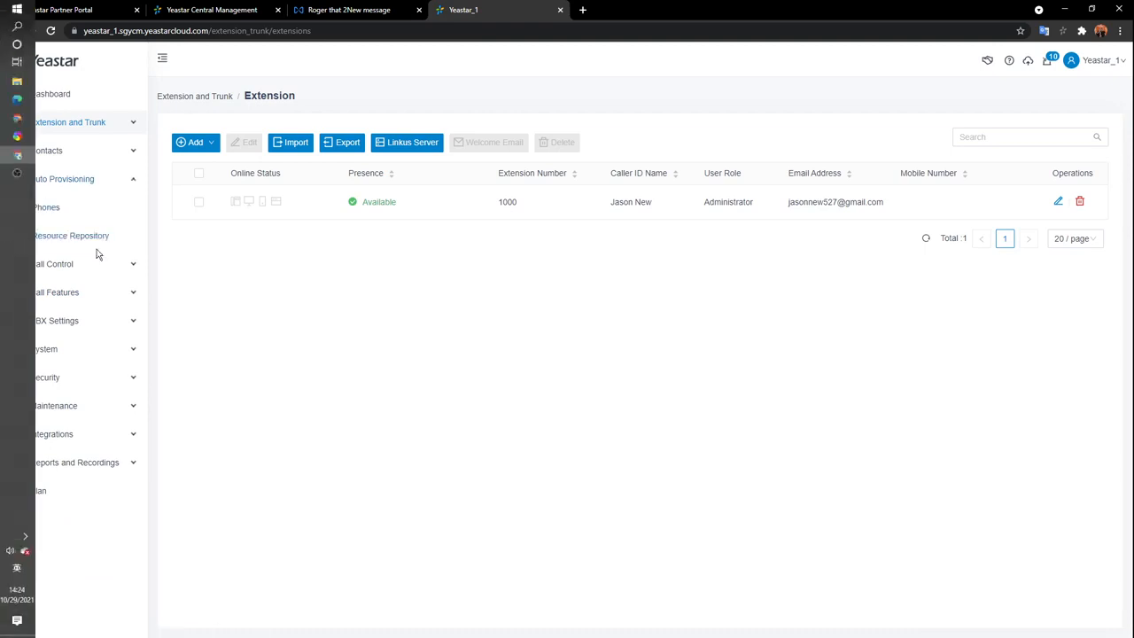
pyautogui.click(70, 236)
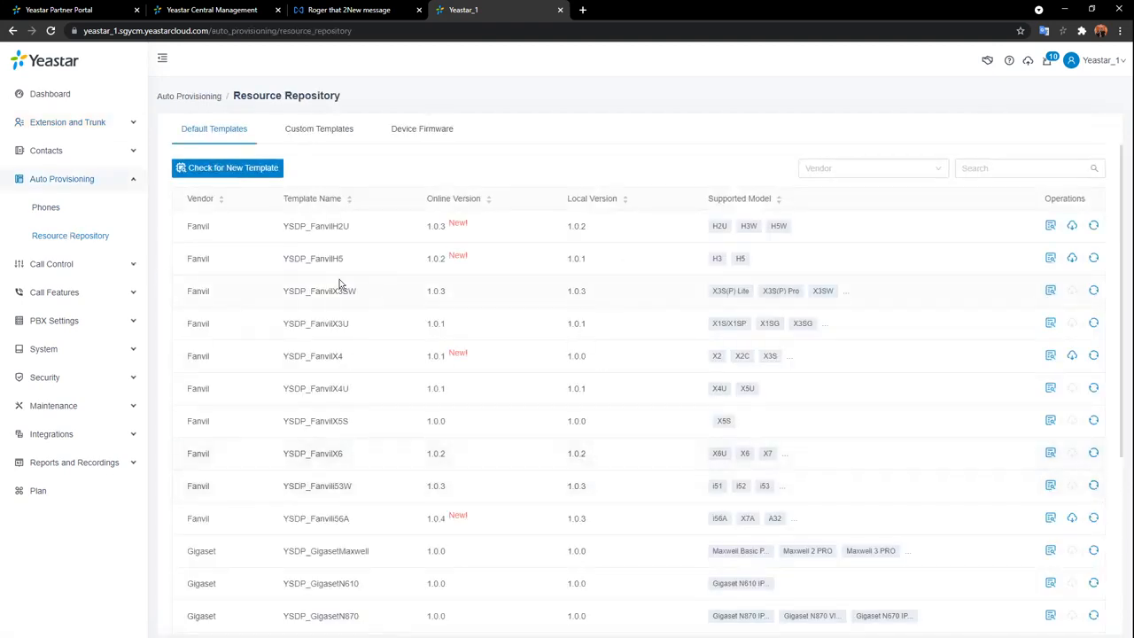
pyautogui.click(937, 170)
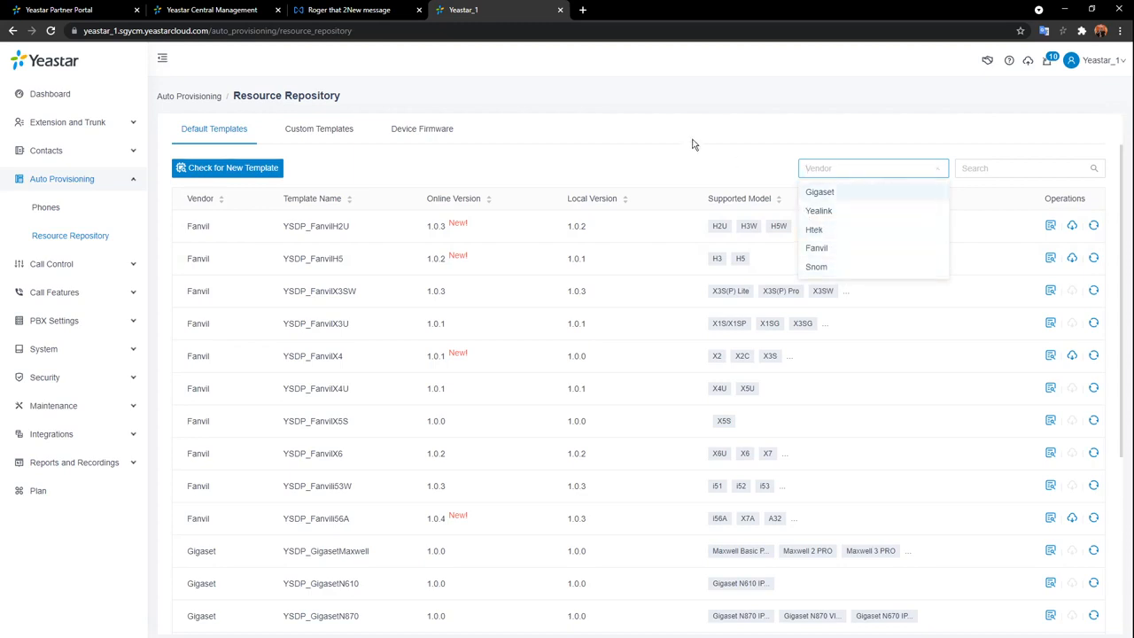
pyautogui.click(82, 221)
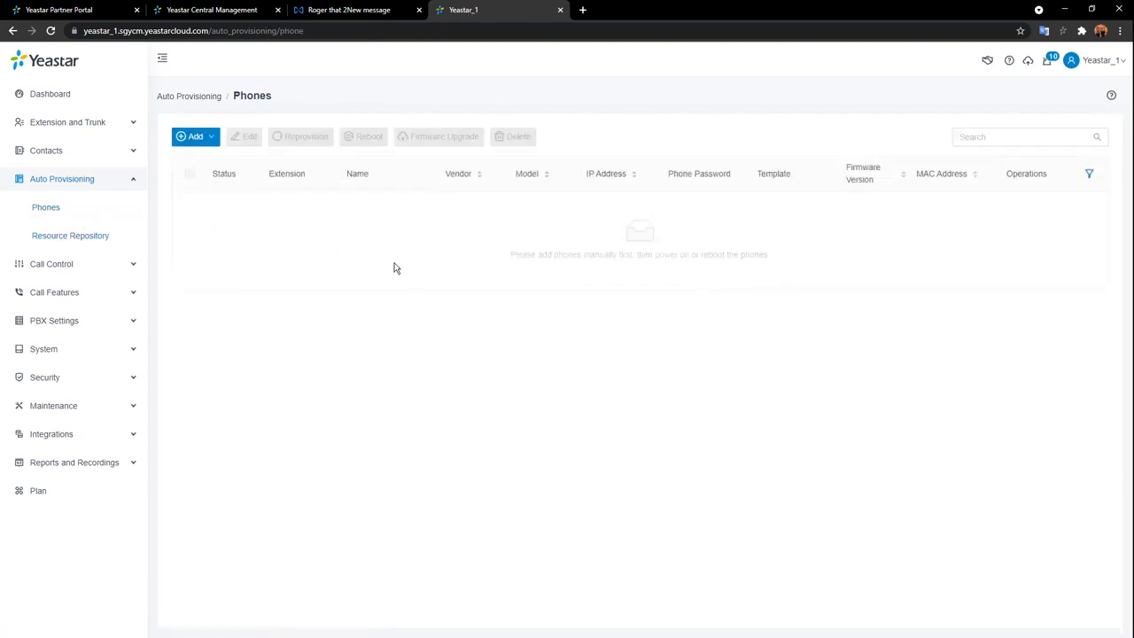
pyautogui.click(191, 163)
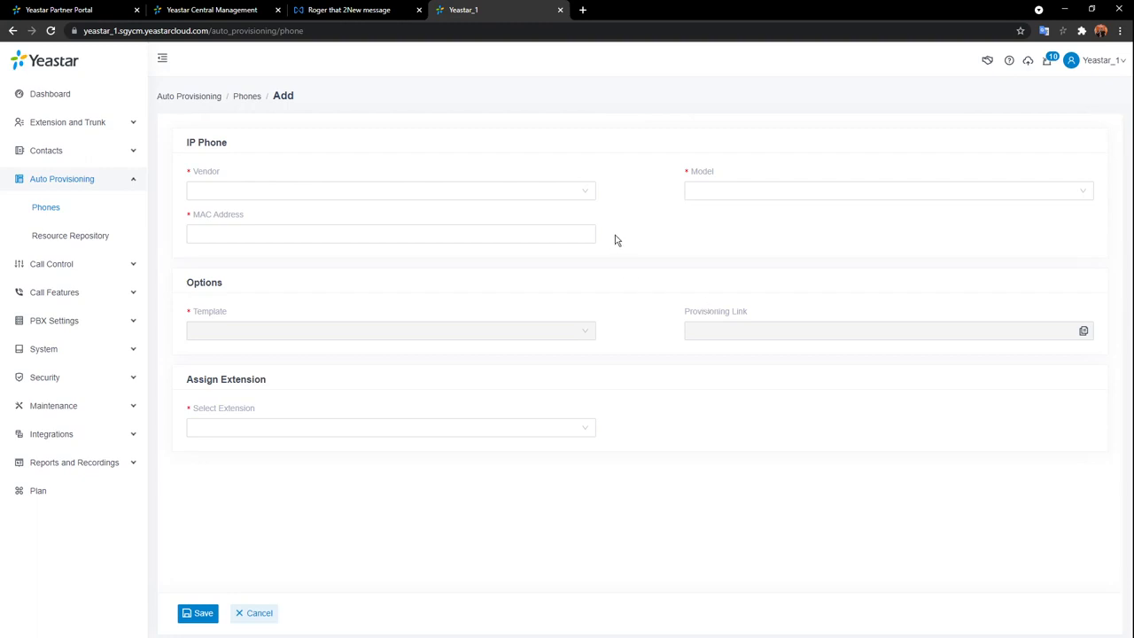
pyautogui.click(587, 191)
pyautogui.click(295, 221)
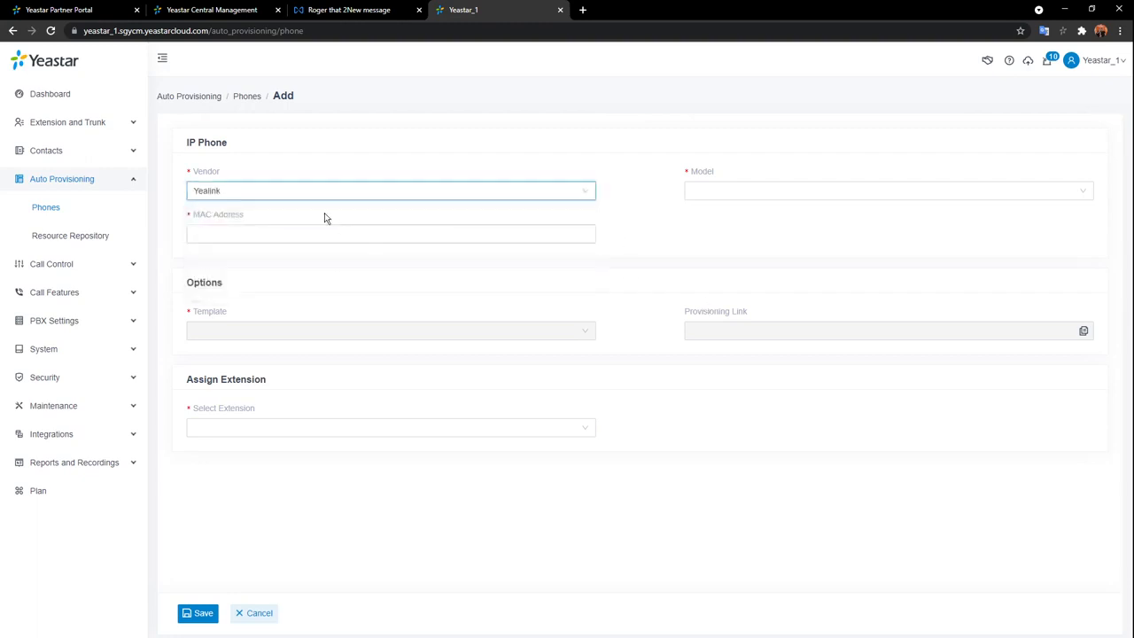
pyautogui.click(350, 191)
pyautogui.click(261, 234)
pyautogui.click(517, 189)
pyautogui.click(435, 215)
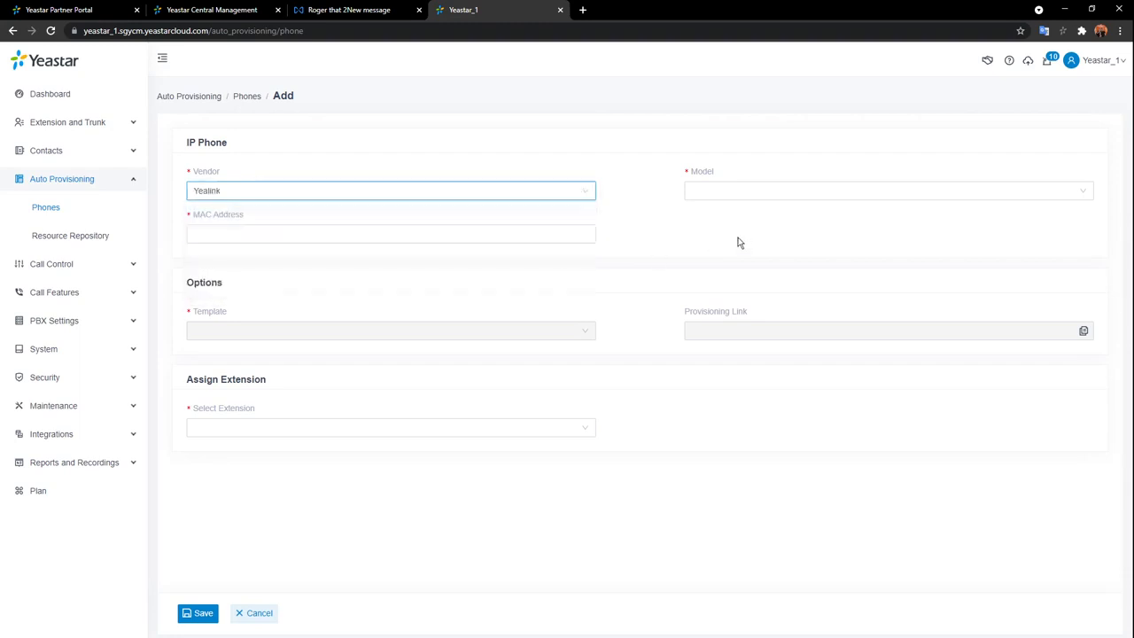
pyautogui.click(765, 192)
pyautogui.scroll(-3, 824, 227)
pyautogui.scroll(-3, 826, 232)
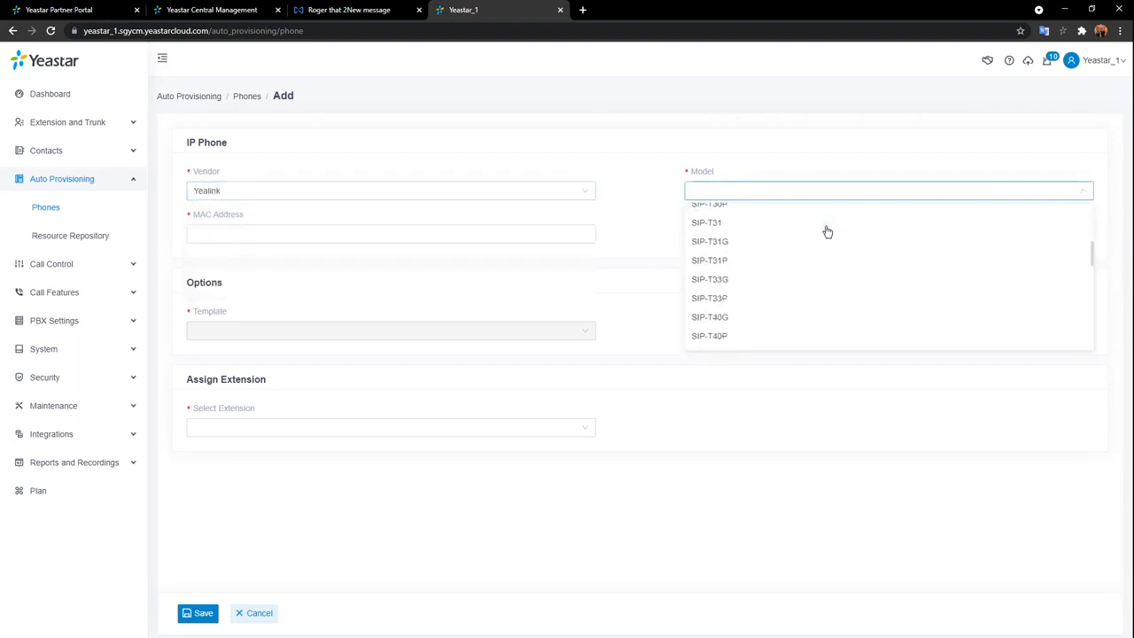
pyautogui.click(820, 239)
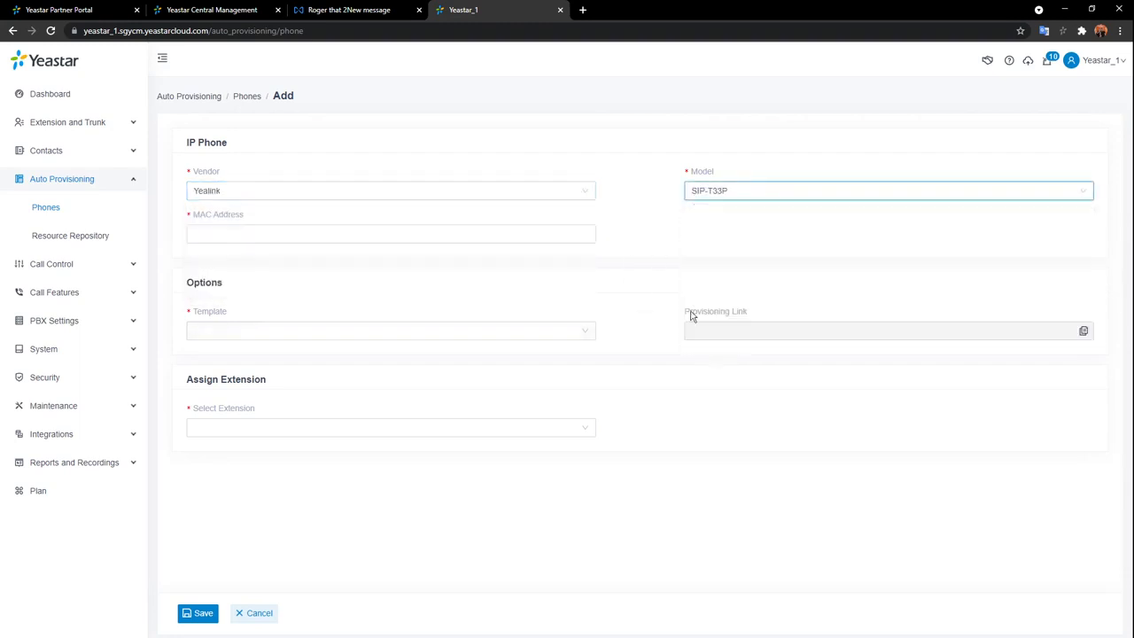
pyautogui.click(556, 232)
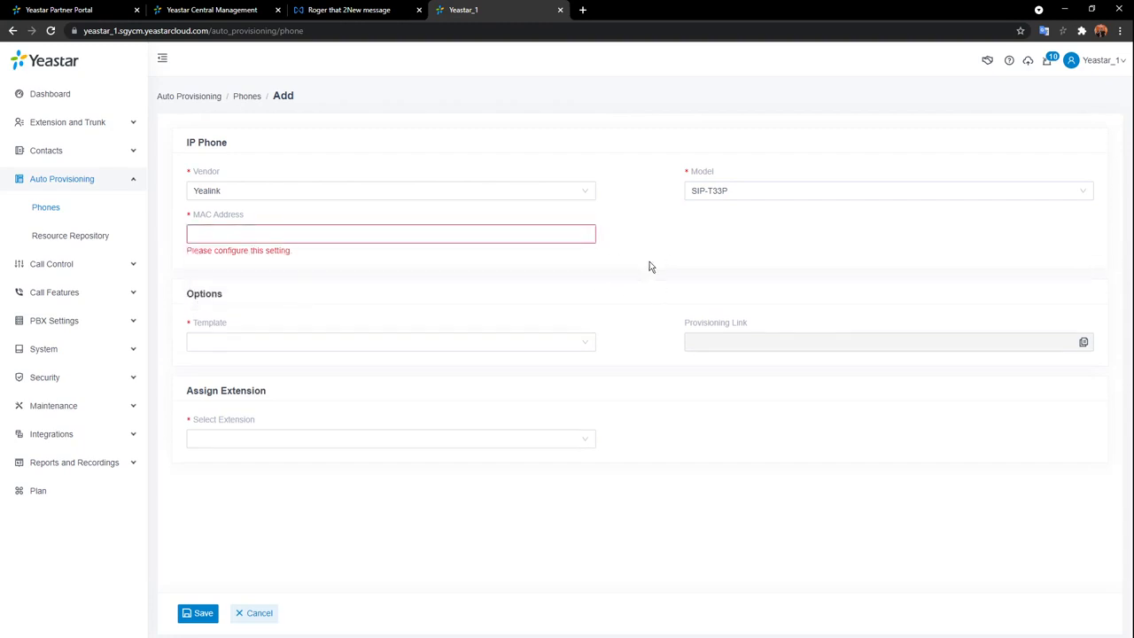
pyautogui.click(581, 344)
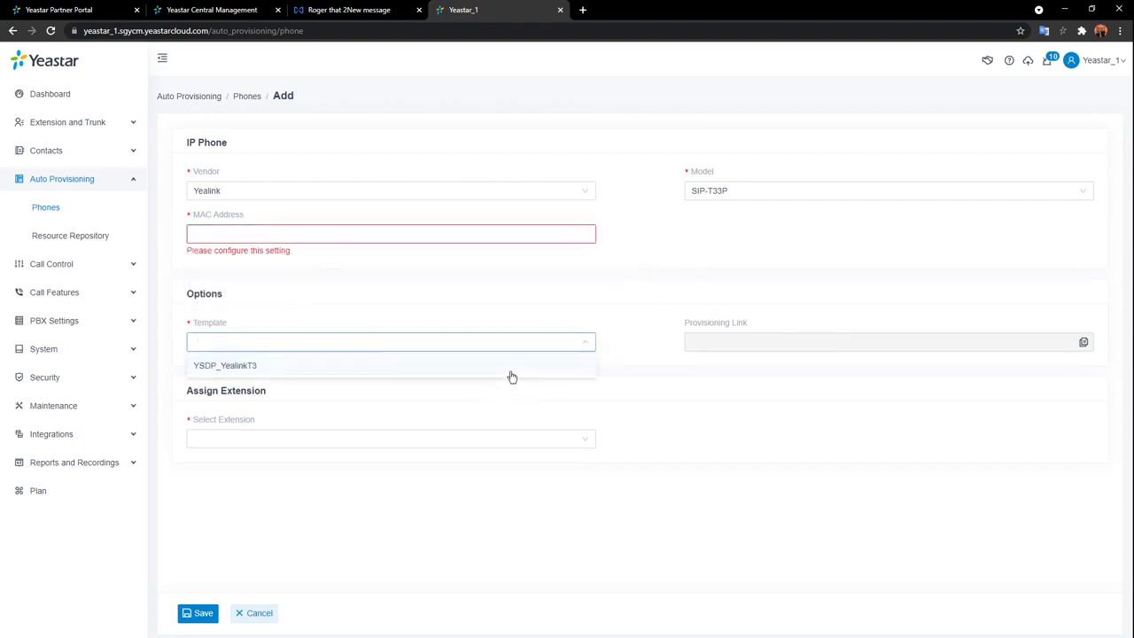
pyautogui.click(512, 371)
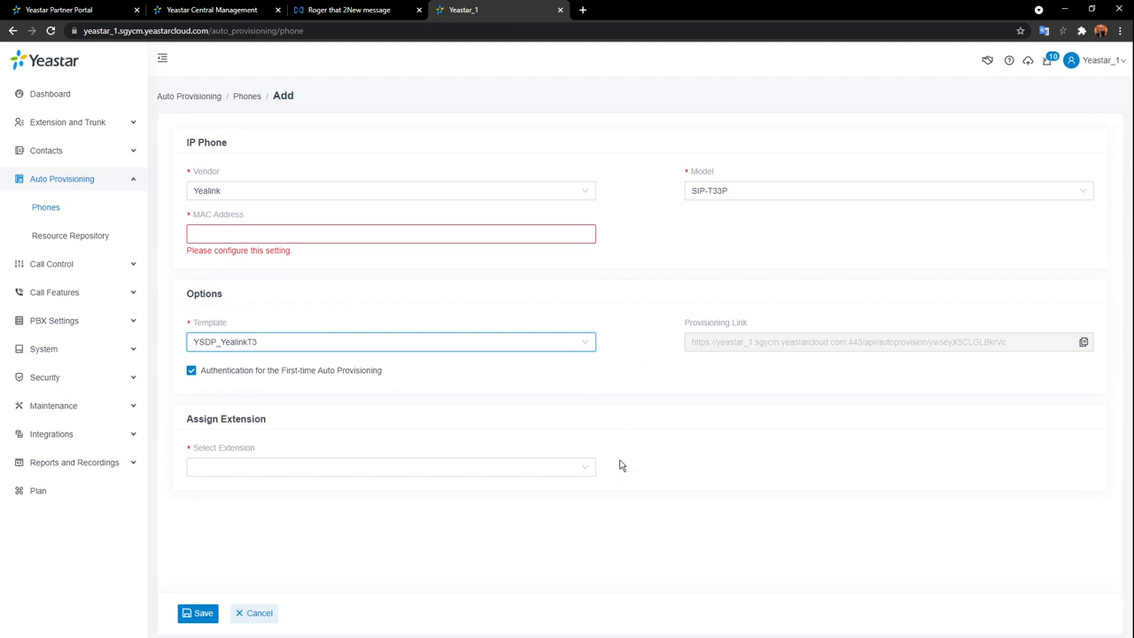
pyautogui.click(587, 469)
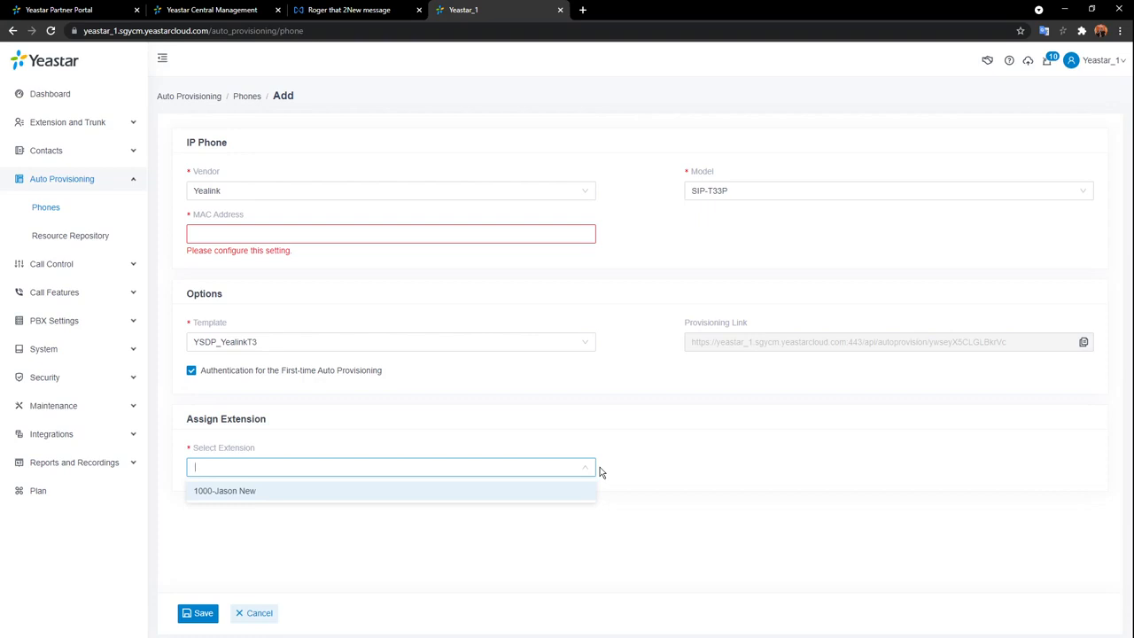
pyautogui.click(259, 613)
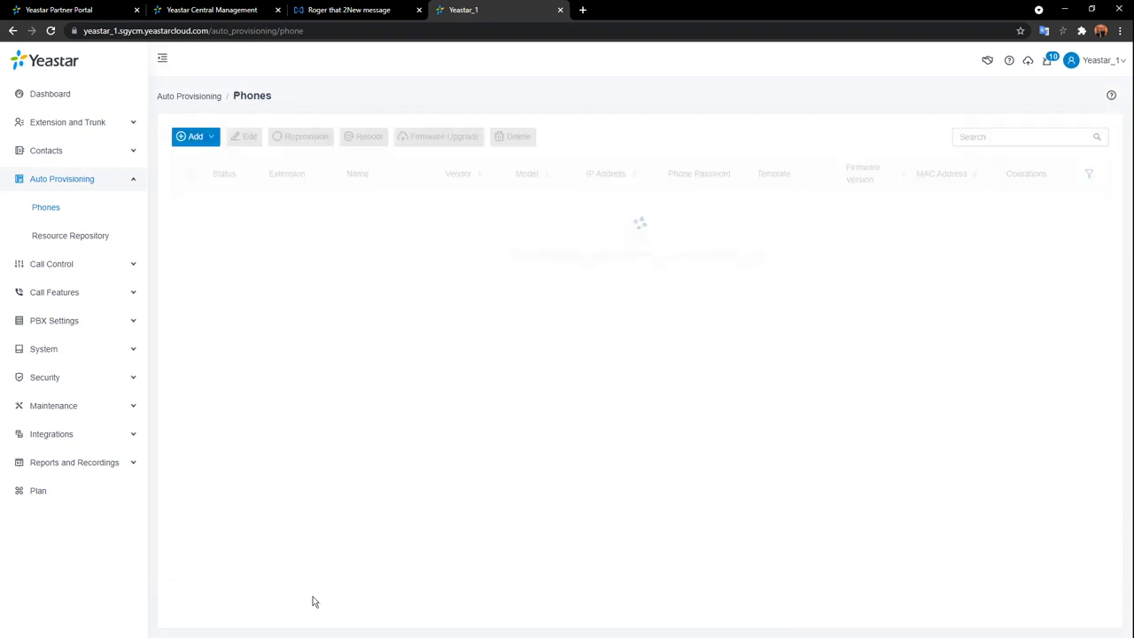
pyautogui.click(109, 130)
# Read the default Linkus Server welcome email template, then cancel back to the Extension list.
pyautogui.click(49, 151)
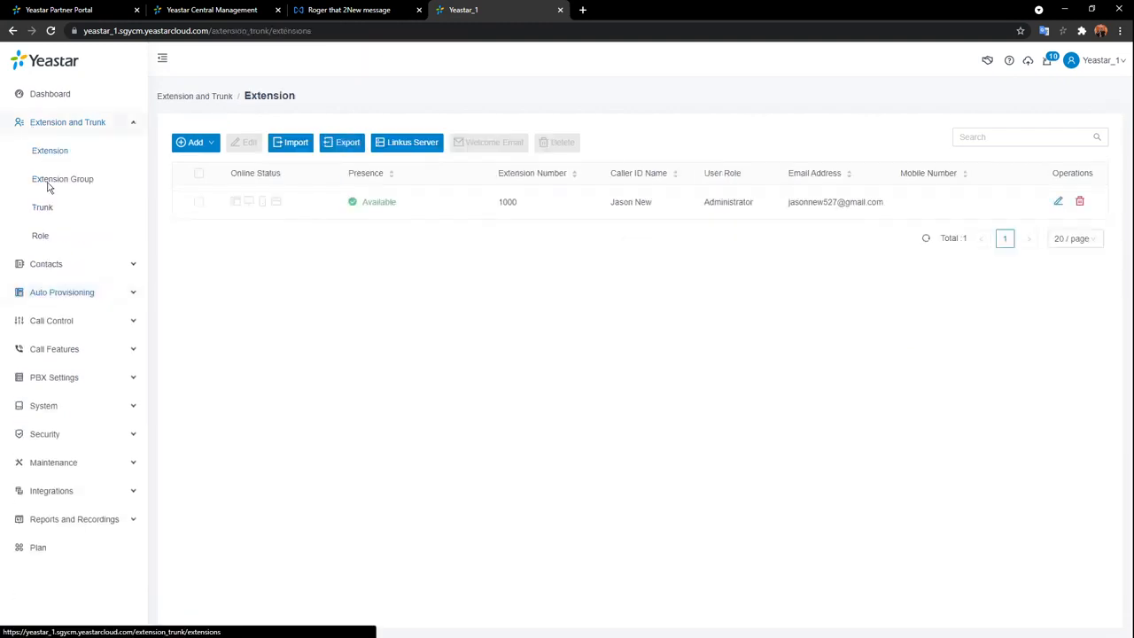
pyautogui.click(406, 146)
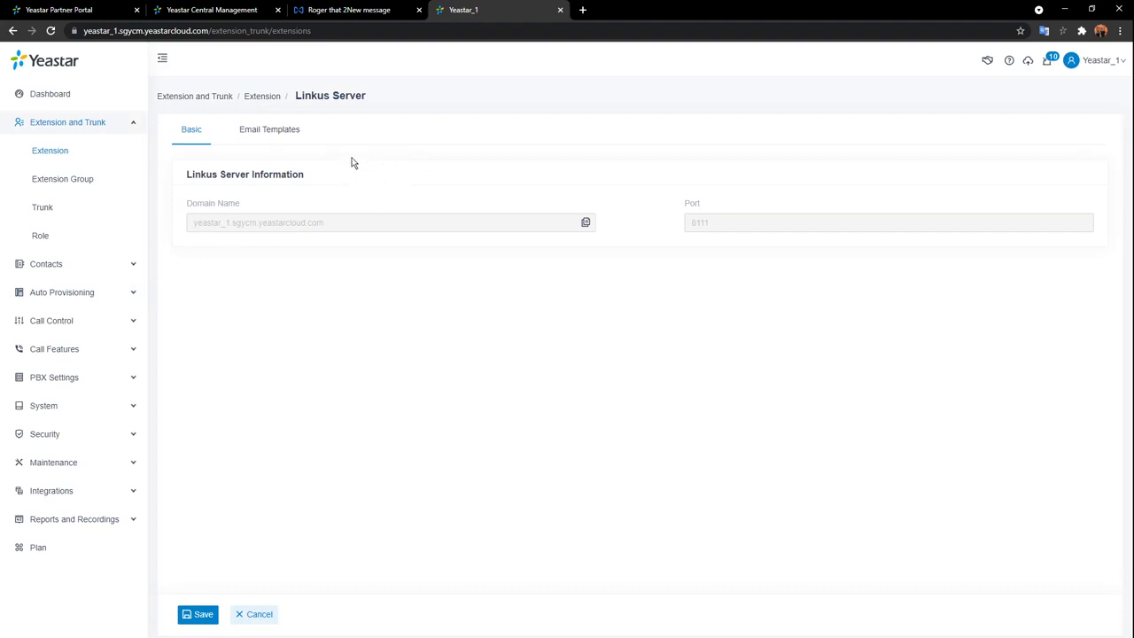
pyautogui.click(288, 140)
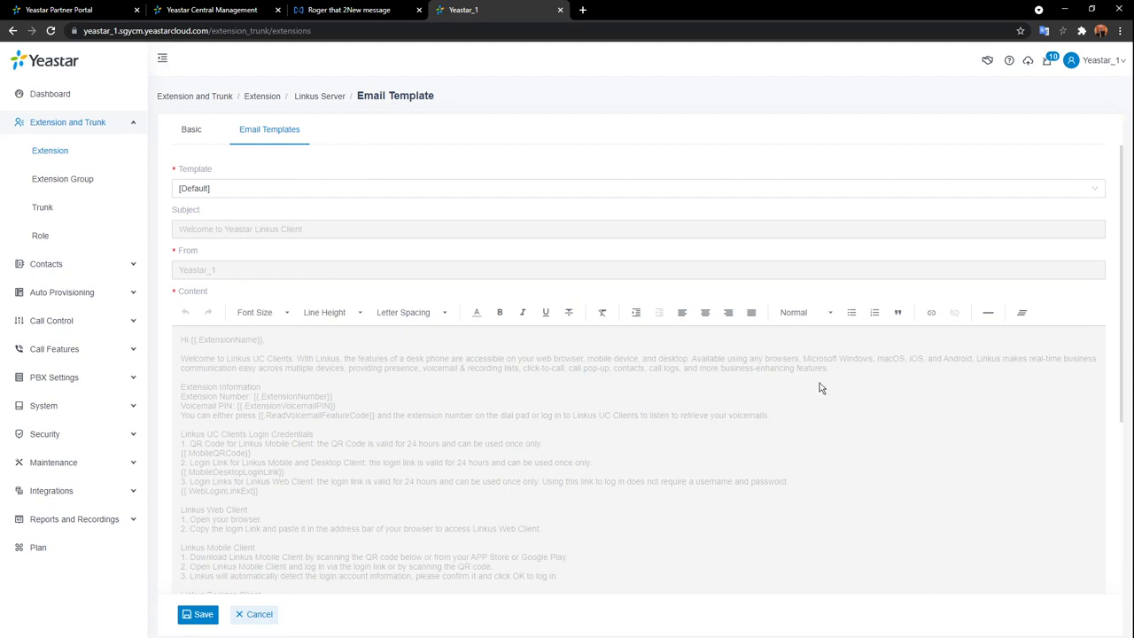
pyautogui.click(252, 615)
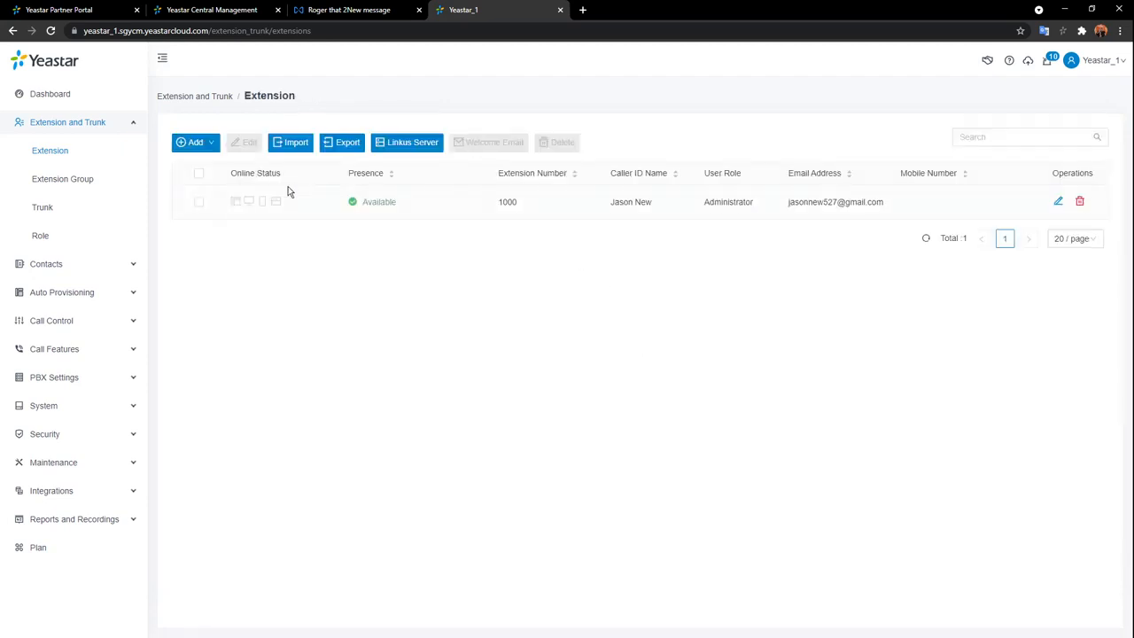
pyautogui.click(1058, 201)
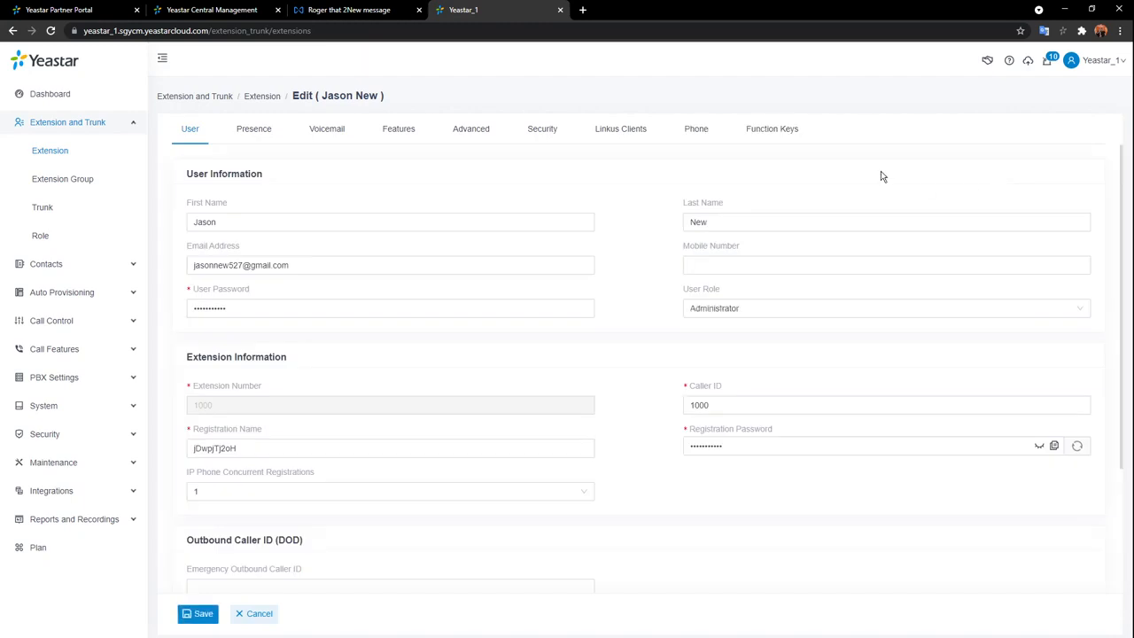
pyautogui.click(633, 138)
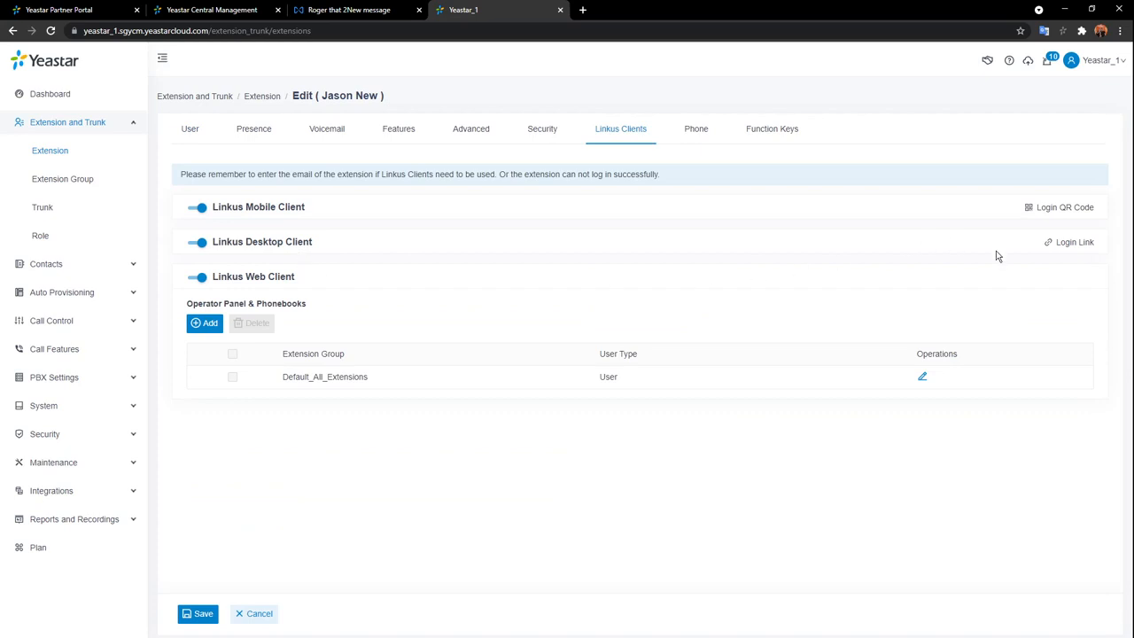
pyautogui.click(1082, 213)
pyautogui.click(240, 614)
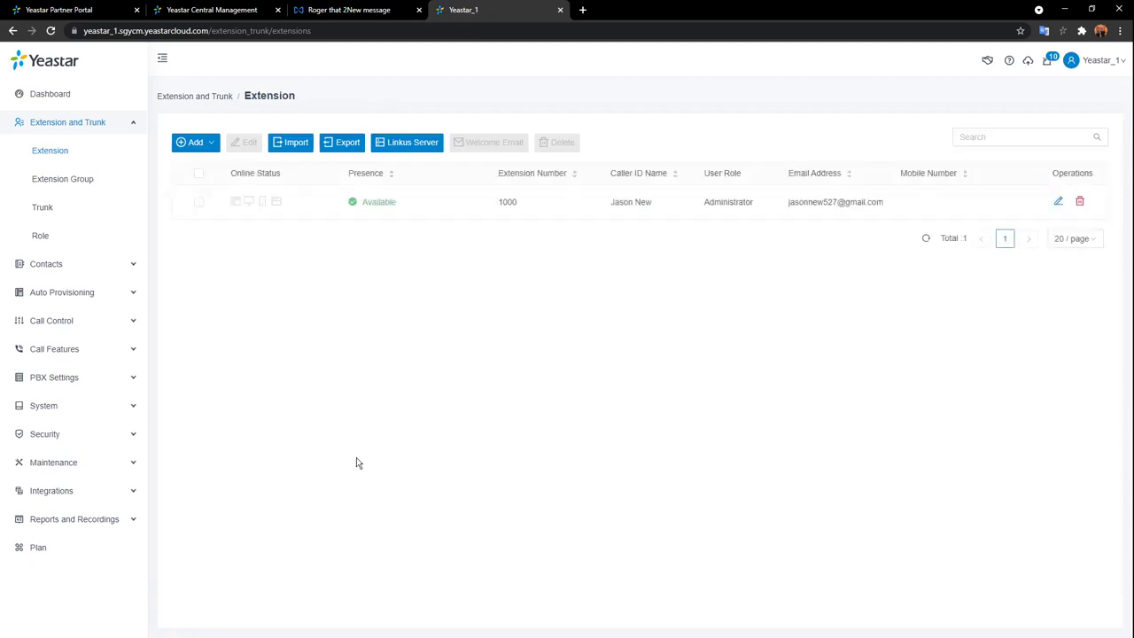
# Review the Administrator role's permissions under Role and leave without saving.
pyautogui.click(44, 236)
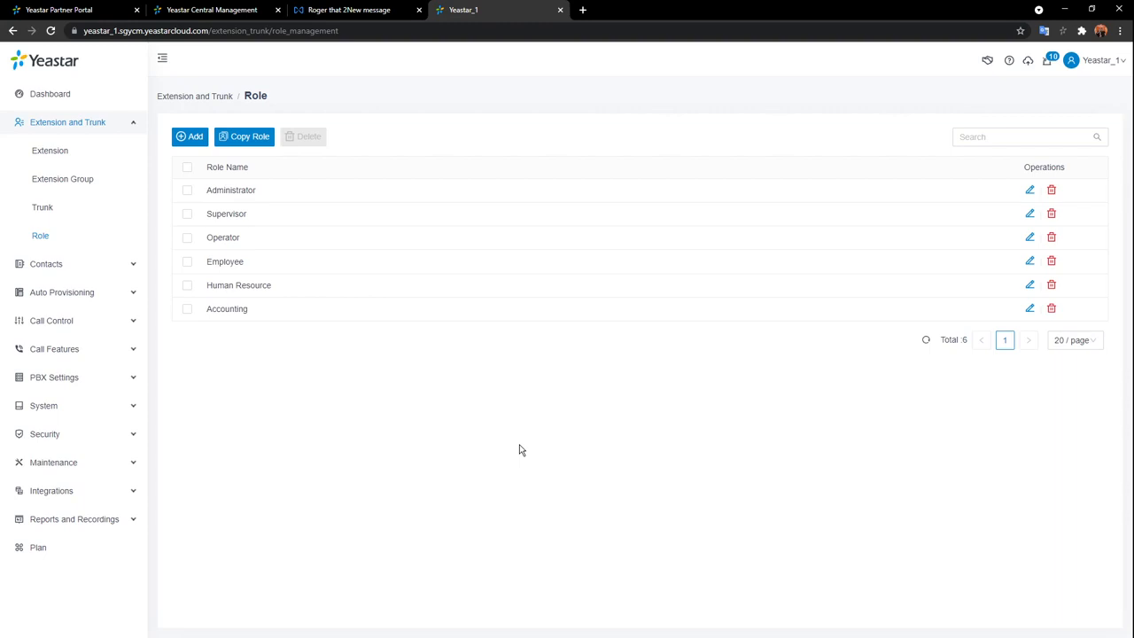
pyautogui.click(1031, 192)
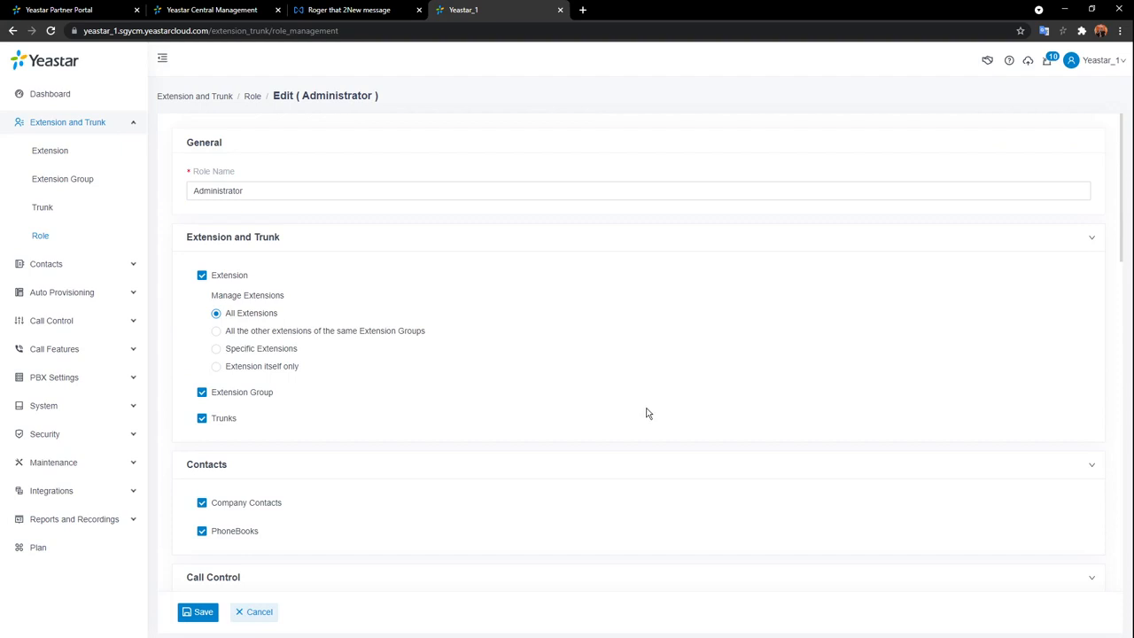
pyautogui.scroll(-8, 649, 432)
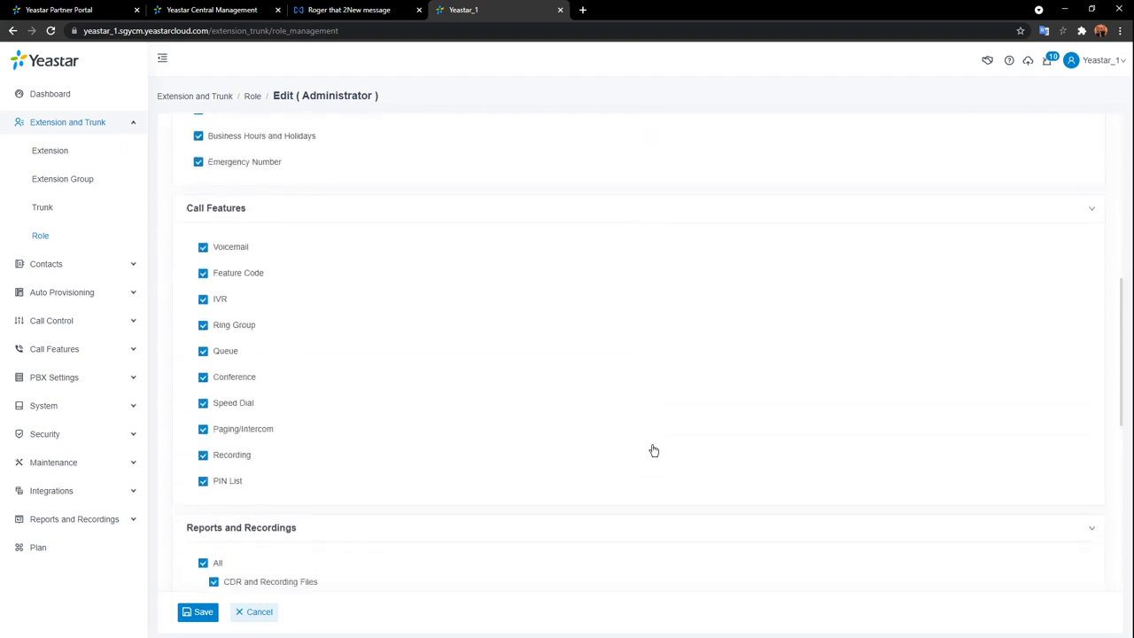
pyautogui.scroll(-2, 651, 453)
pyautogui.scroll(7, 648, 453)
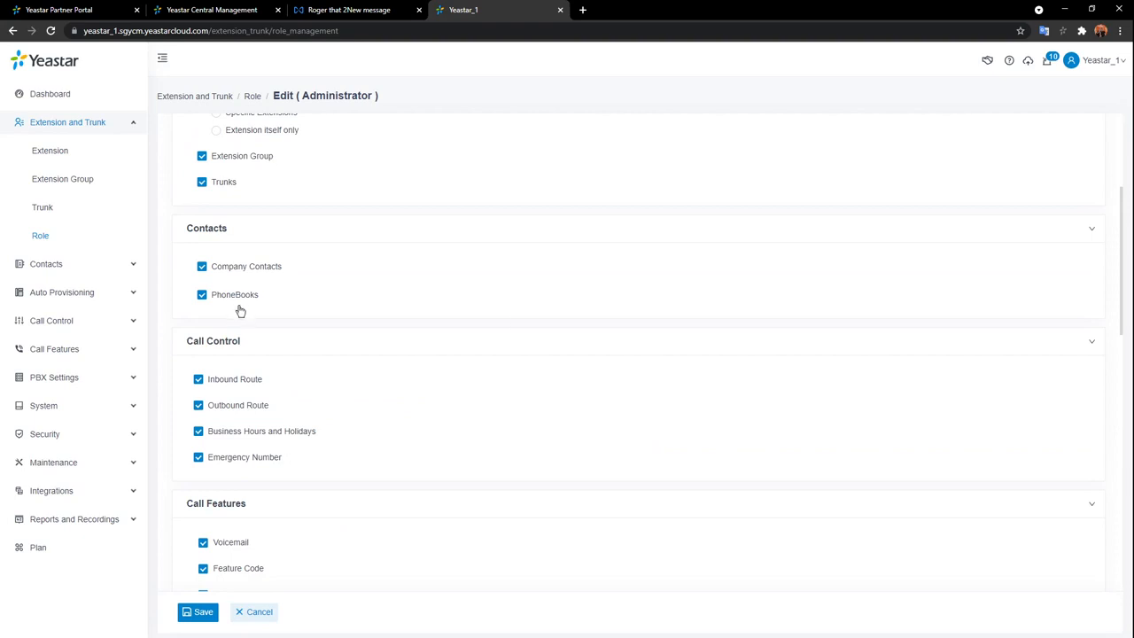
pyautogui.click(266, 615)
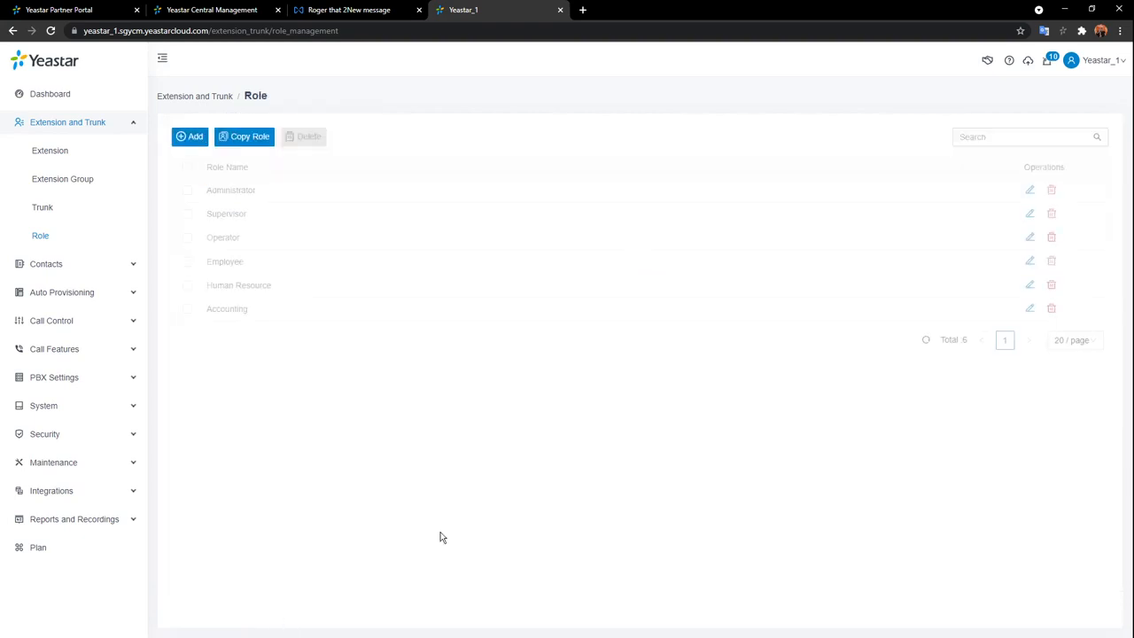
# Open and discard a new role form, then go to the Extension Group list.
pyautogui.click(186, 139)
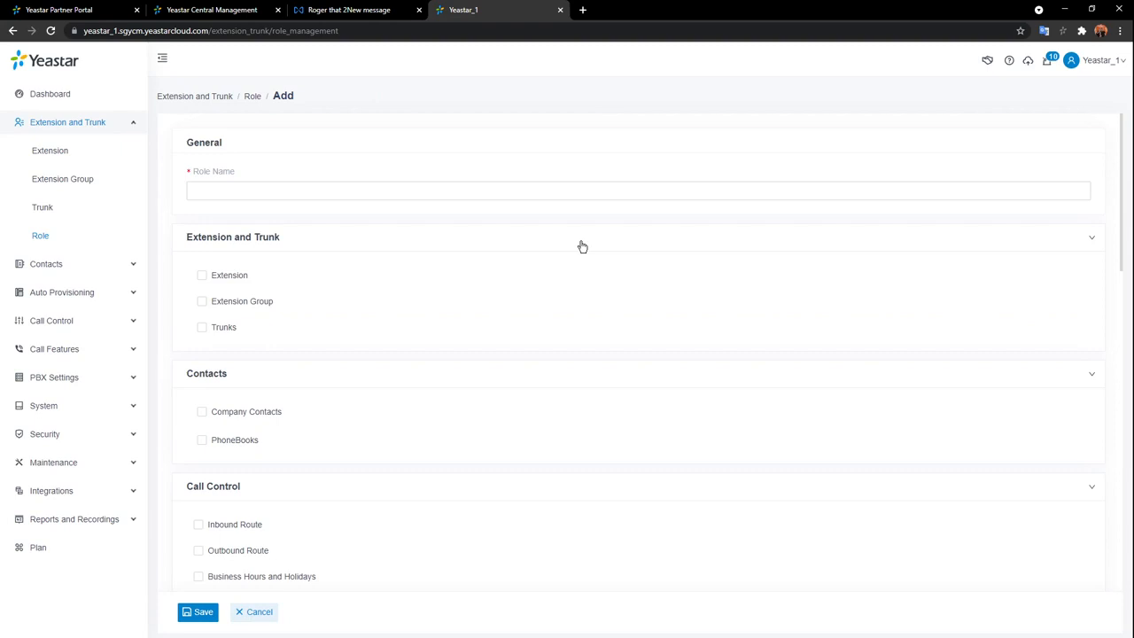
pyautogui.click(259, 611)
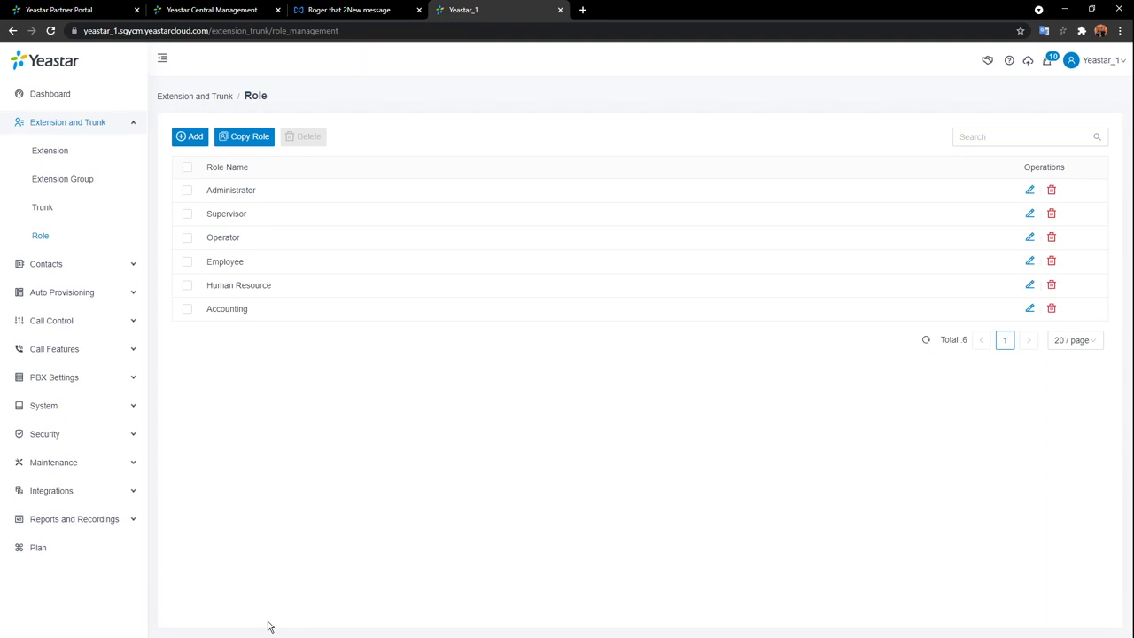
pyautogui.click(77, 180)
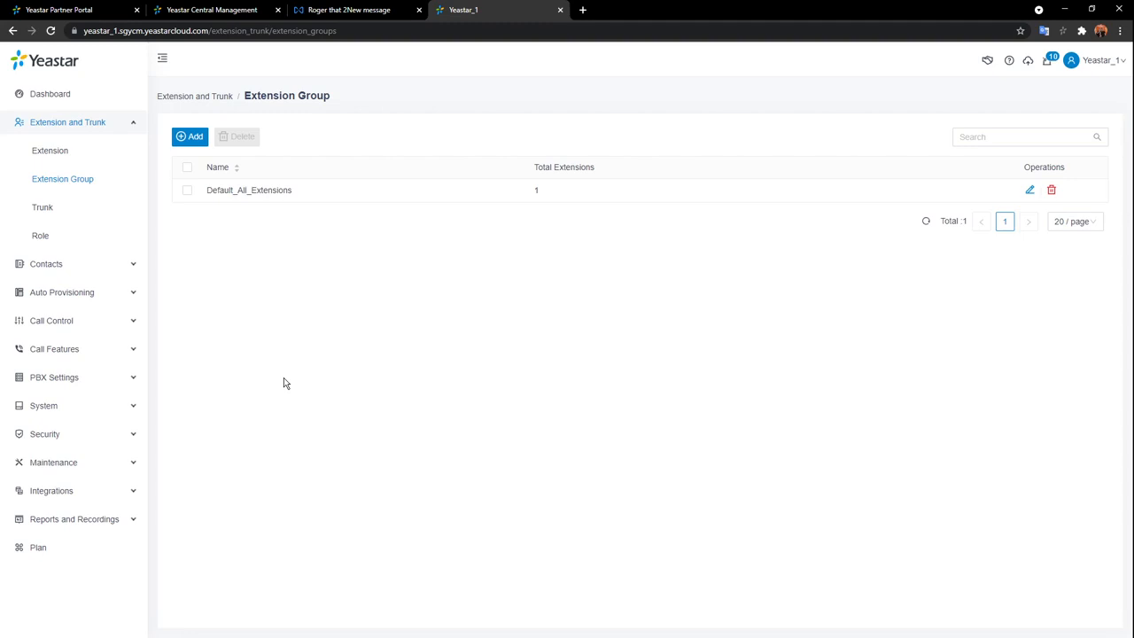
# Discard a new extension group form and bring up Bulk Add on the Extension page.
pyautogui.click(193, 138)
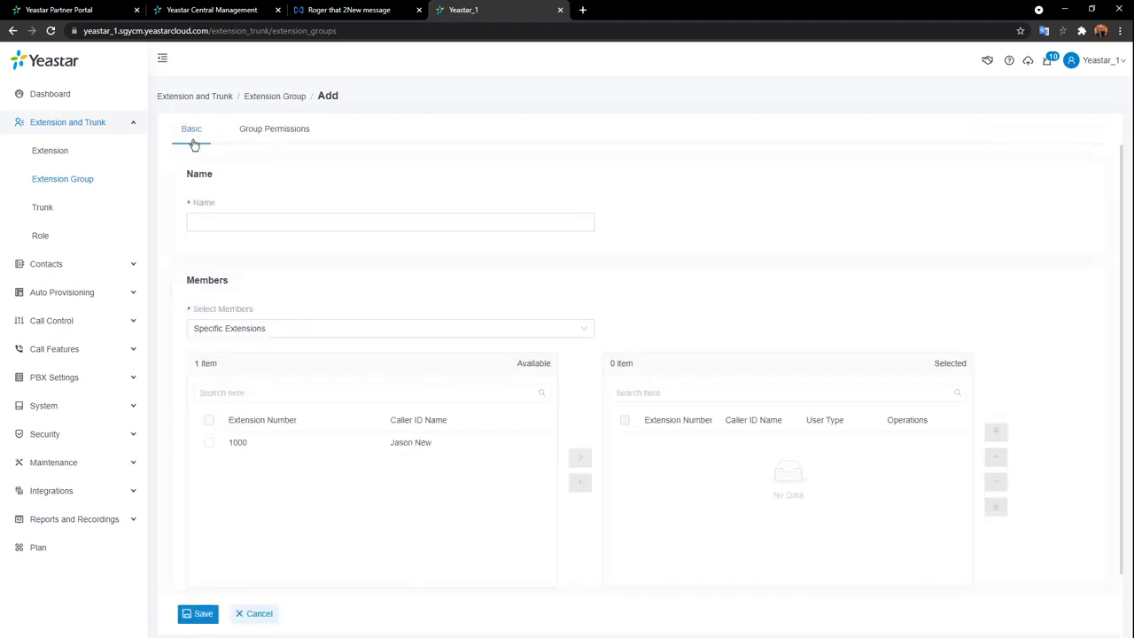
pyautogui.click(257, 611)
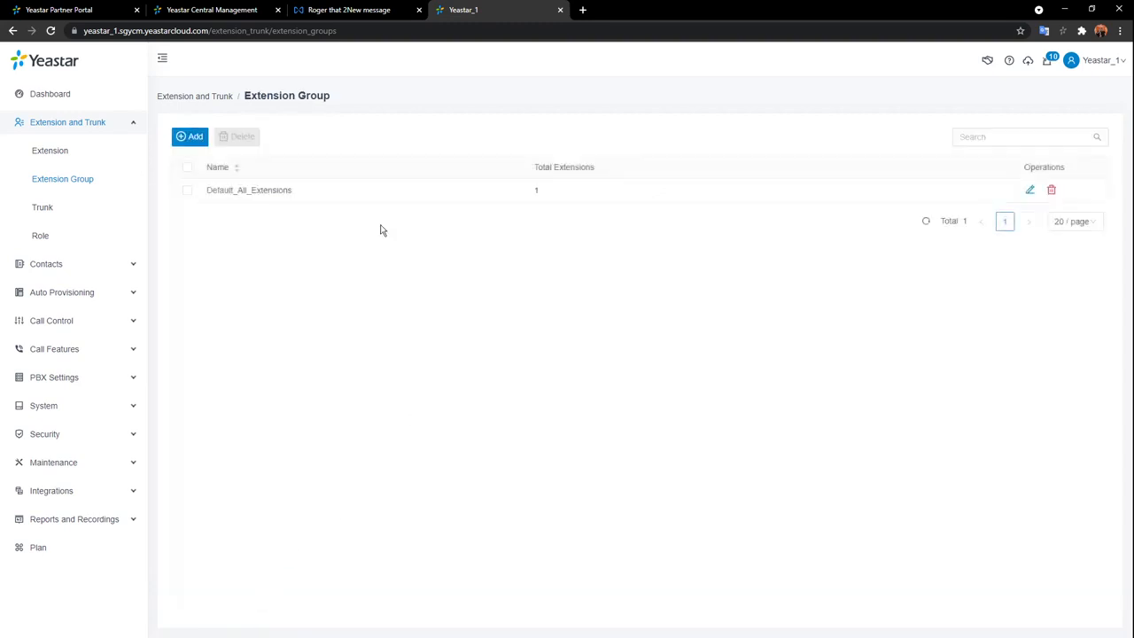
pyautogui.click(36, 153)
pyautogui.moveTo(202, 145)
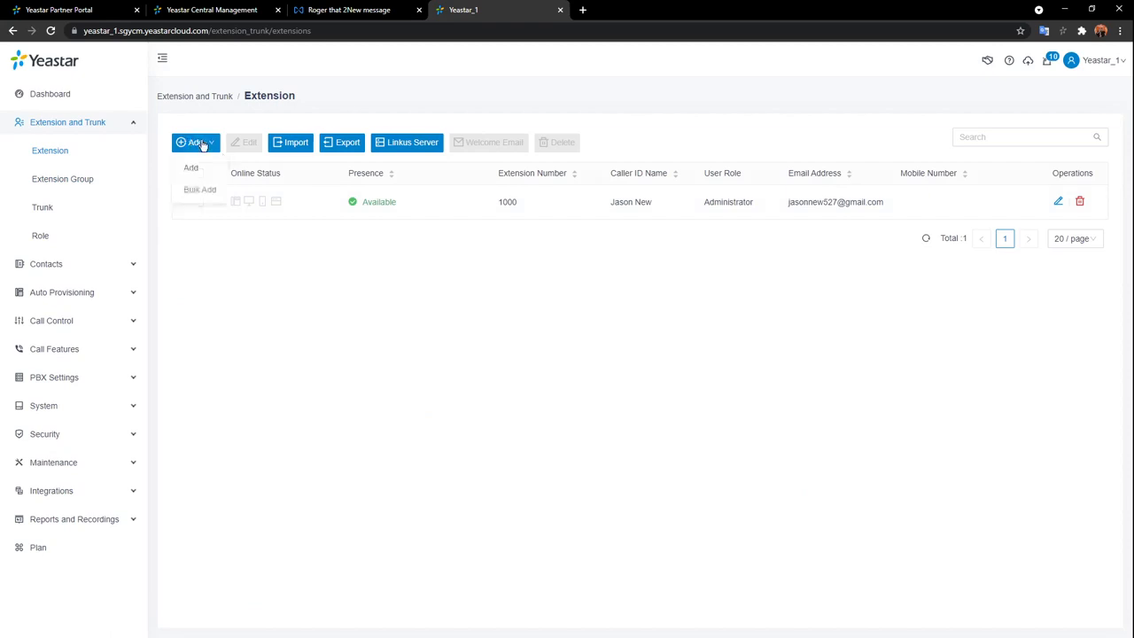
pyautogui.click(202, 190)
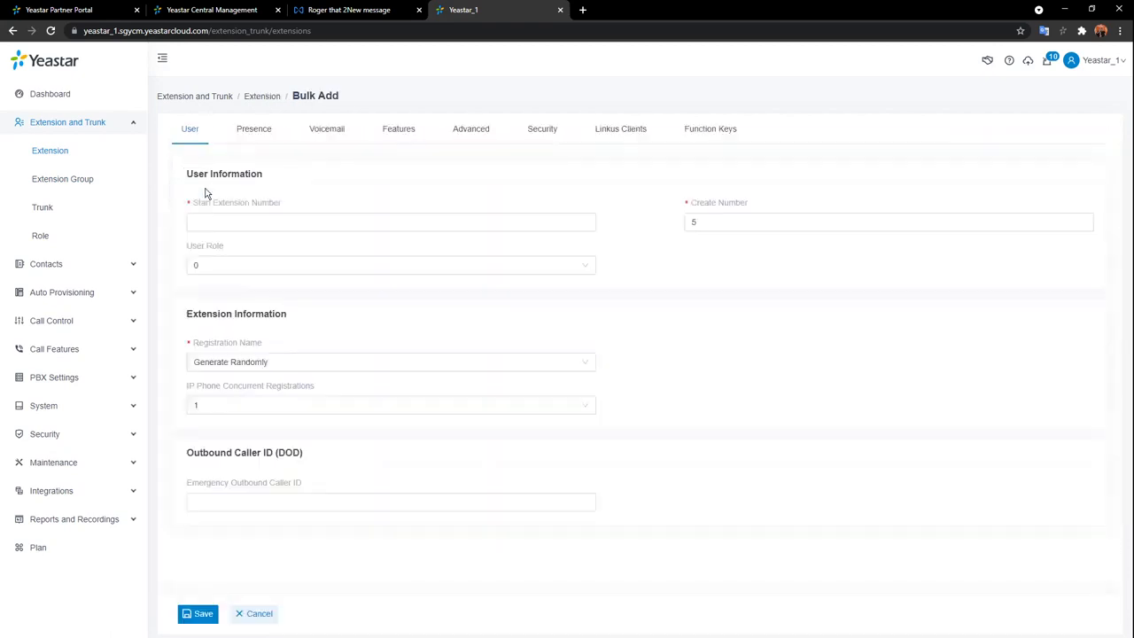
# Bulk-create 8 extensions starting at 1001, apply the changes, and return to Extension Group.
pyautogui.click(739, 256)
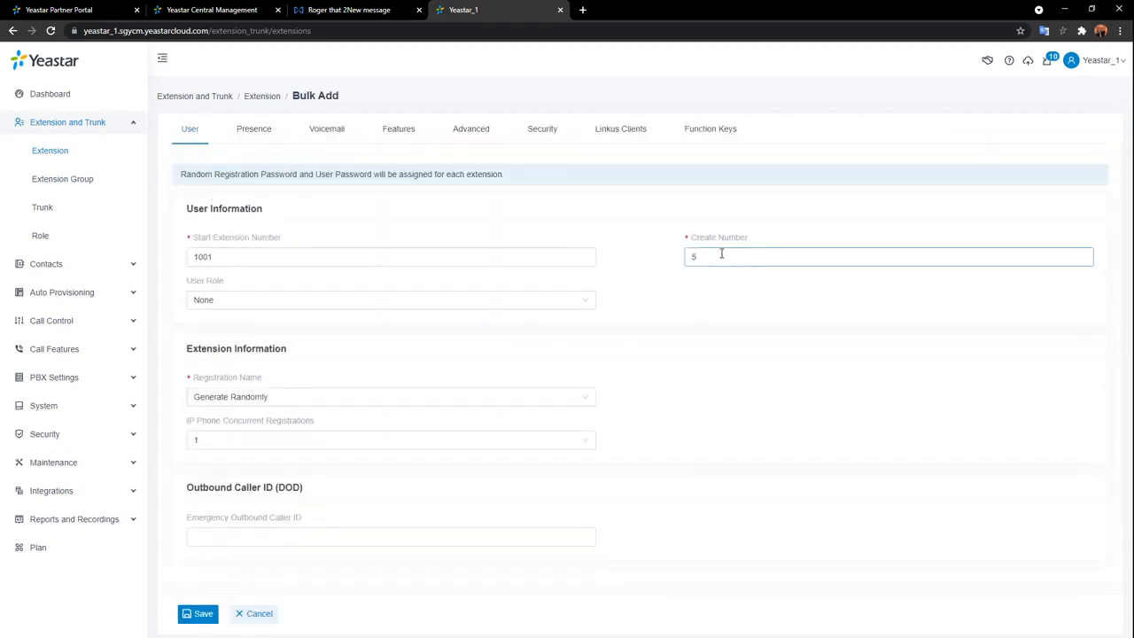
pyautogui.press('BackSpace')
pyautogui.write('8')
pyautogui.click(197, 614)
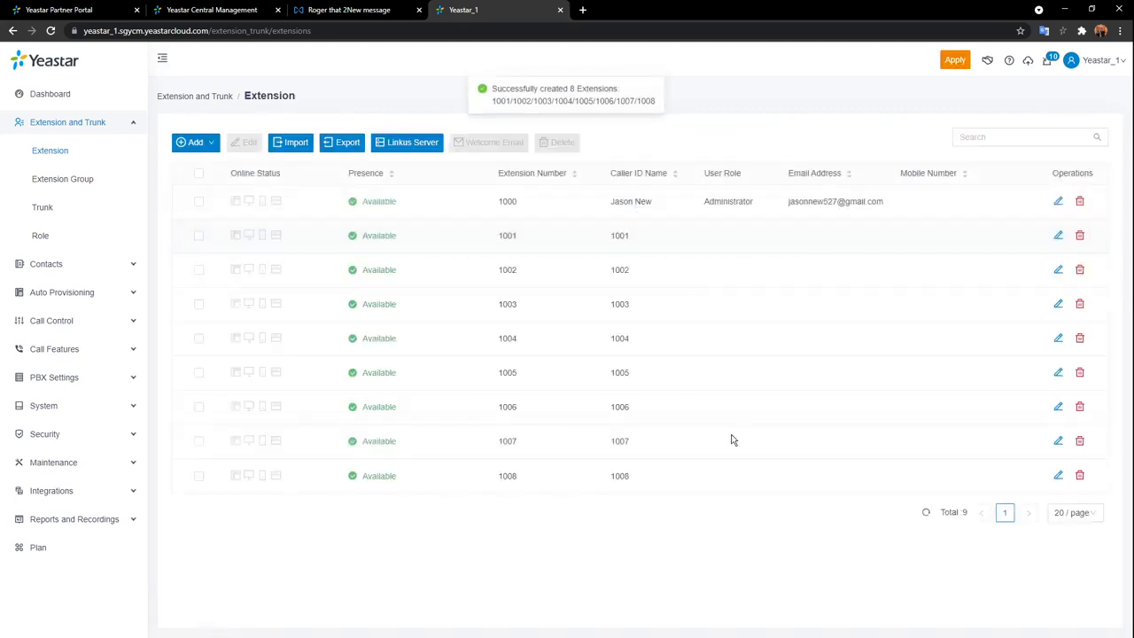
pyautogui.click(954, 60)
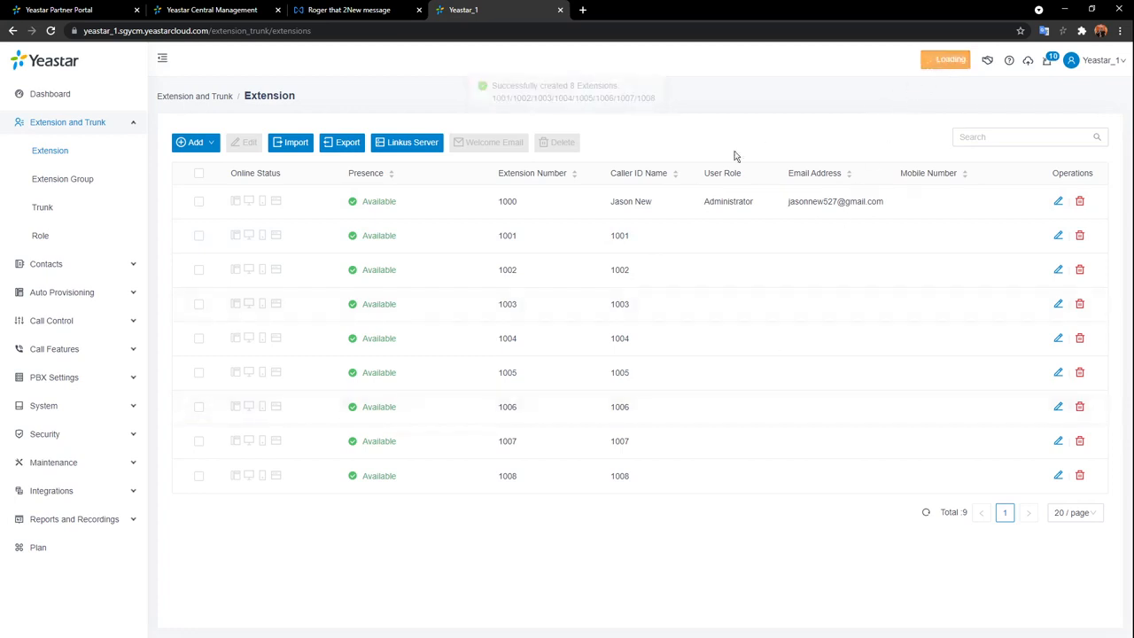
pyautogui.click(83, 179)
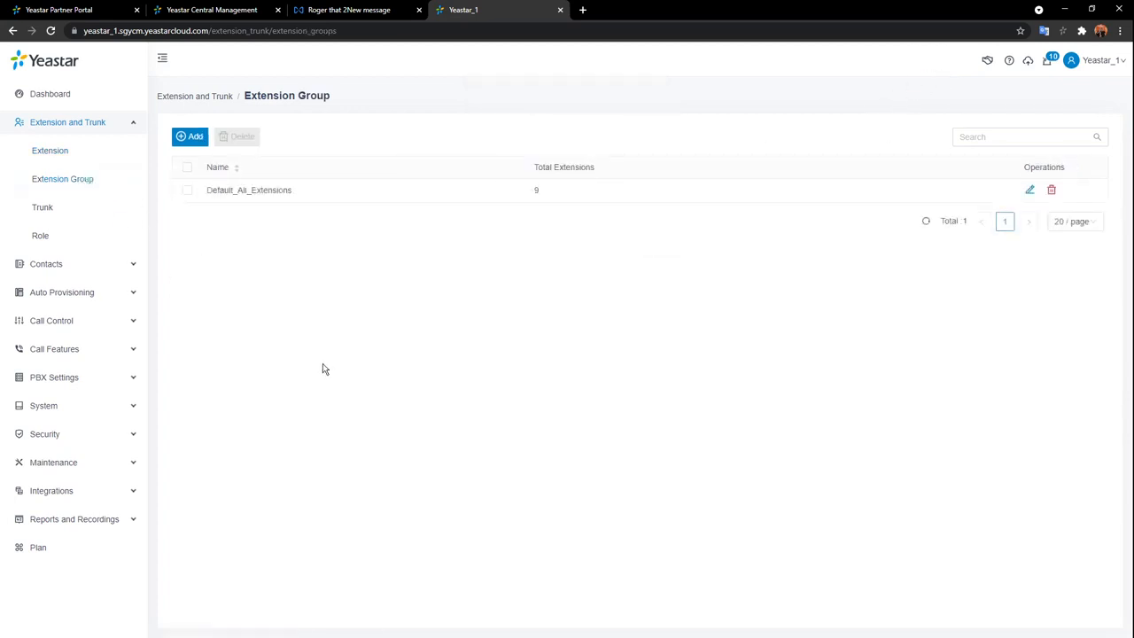
# Start a new extension group named Sales.
pyautogui.click(193, 136)
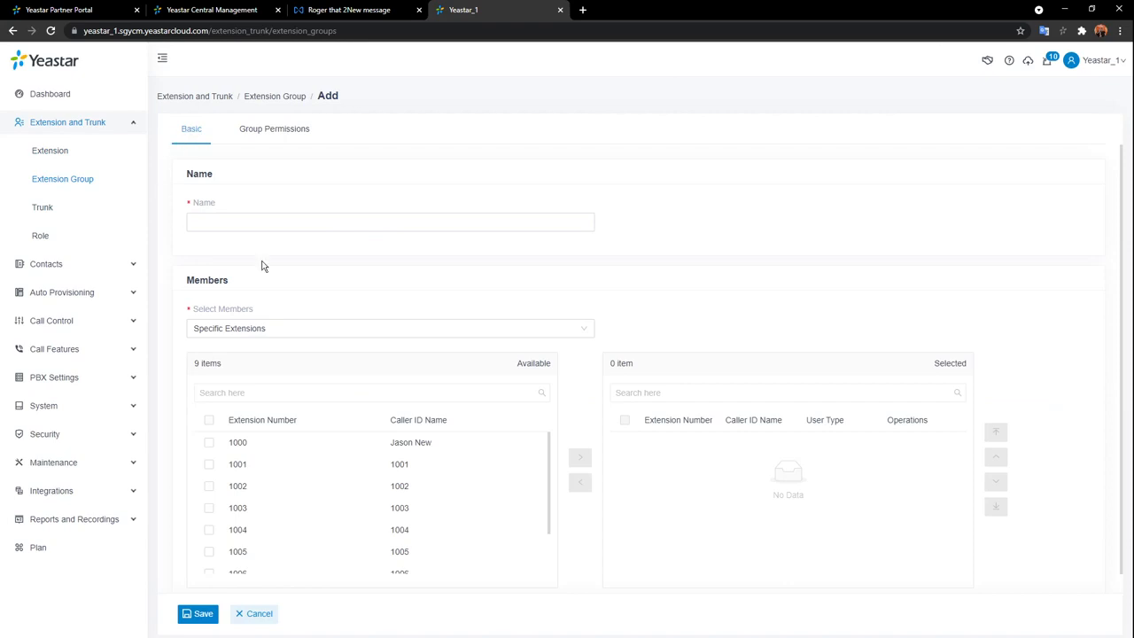
pyautogui.click(390, 216)
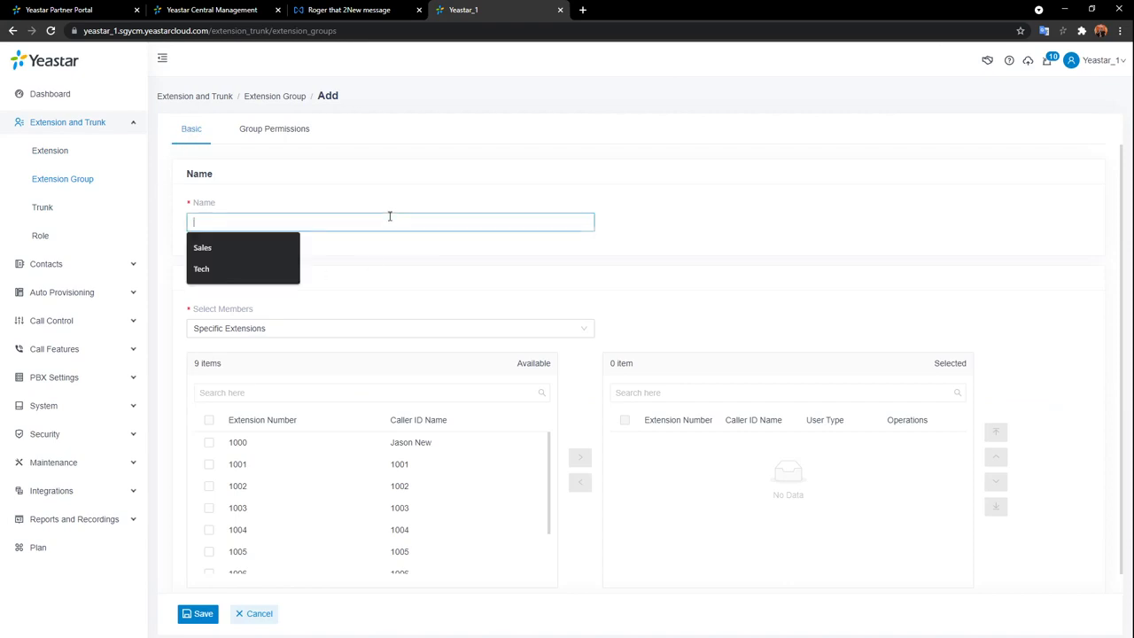
pyautogui.click(275, 247)
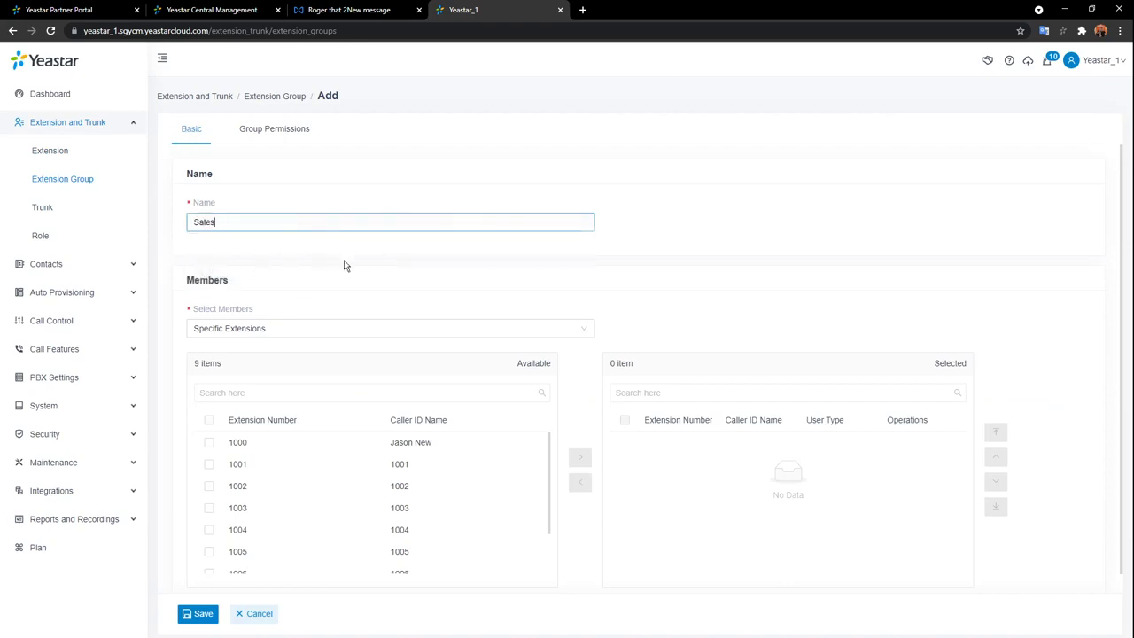
pyautogui.scroll(-1, 386, 279)
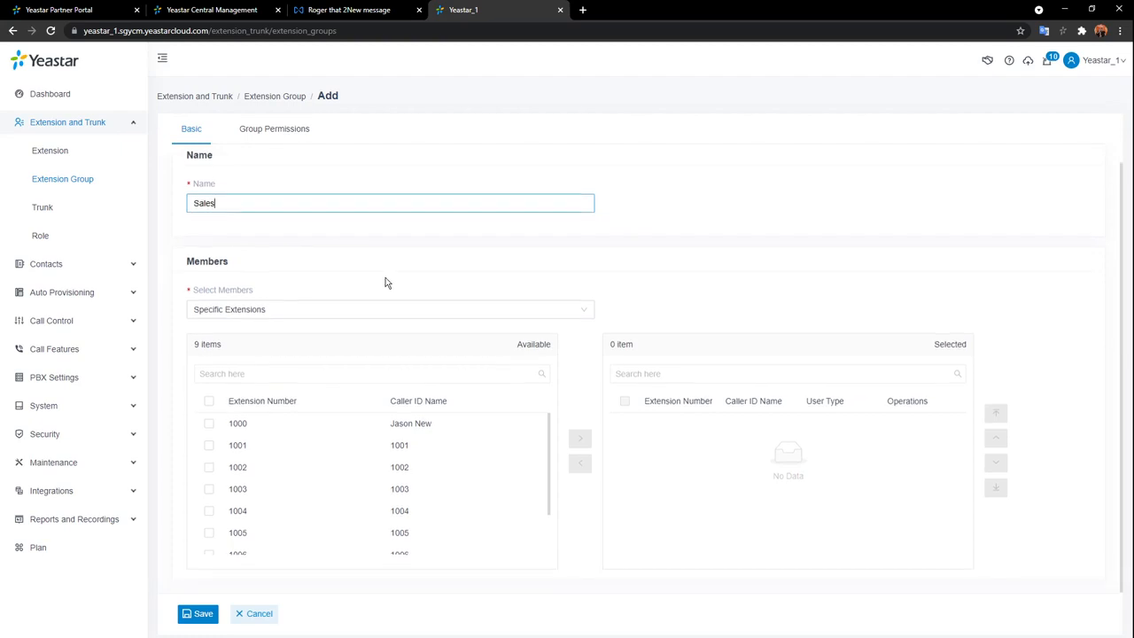
# Add extensions 1001, 1002, 1003 and 1004 to the Sales group's selected members.
pyautogui.doubleClick(476, 452)
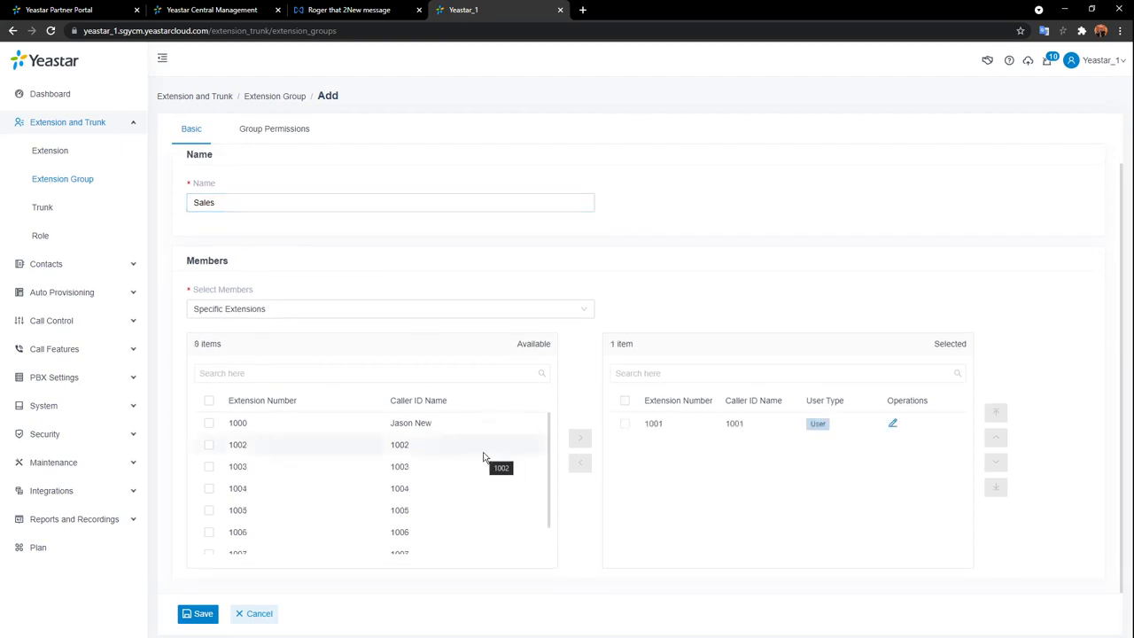
pyautogui.doubleClick(484, 456)
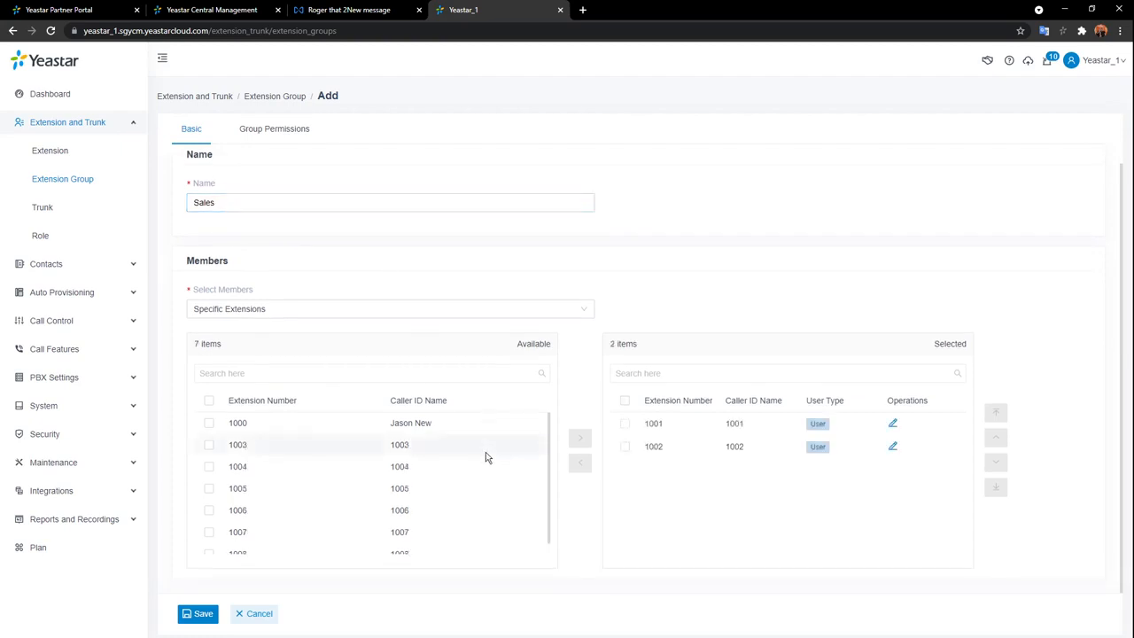
pyautogui.doubleClick(486, 452)
pyautogui.doubleClick(486, 455)
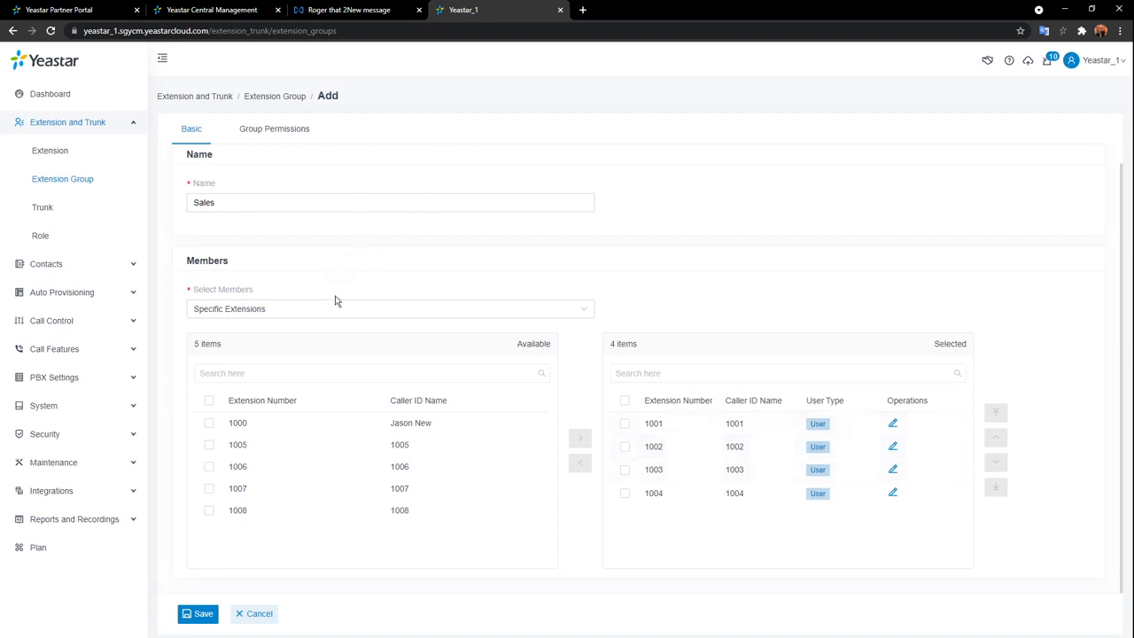
pyautogui.click(283, 130)
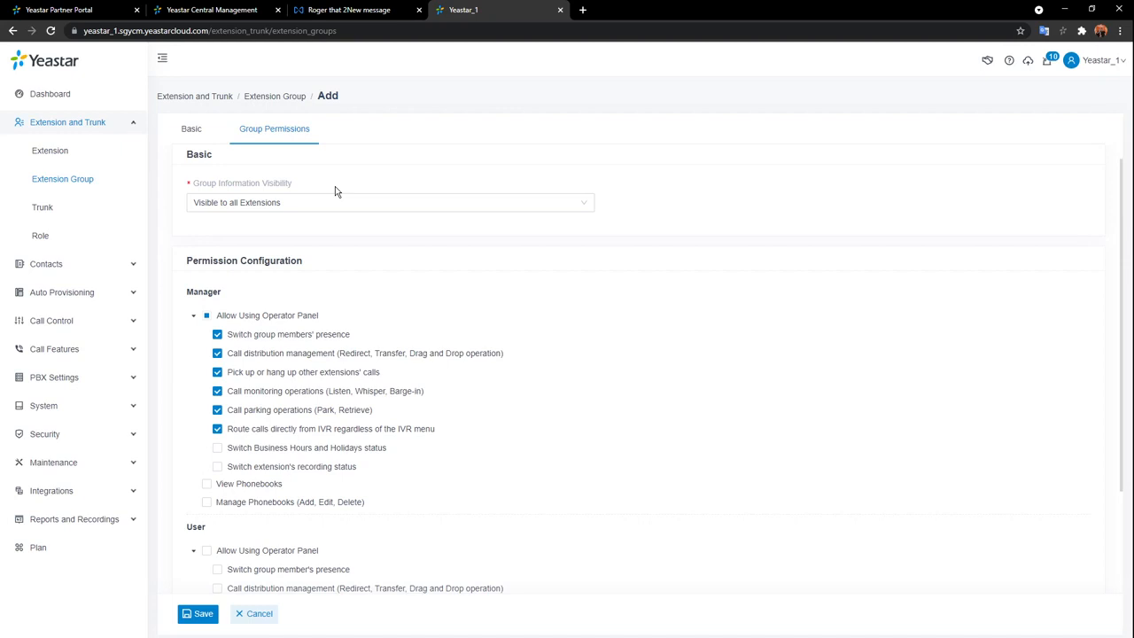
# Make the Sales group visible only to specific extension 1000.
pyautogui.click(560, 204)
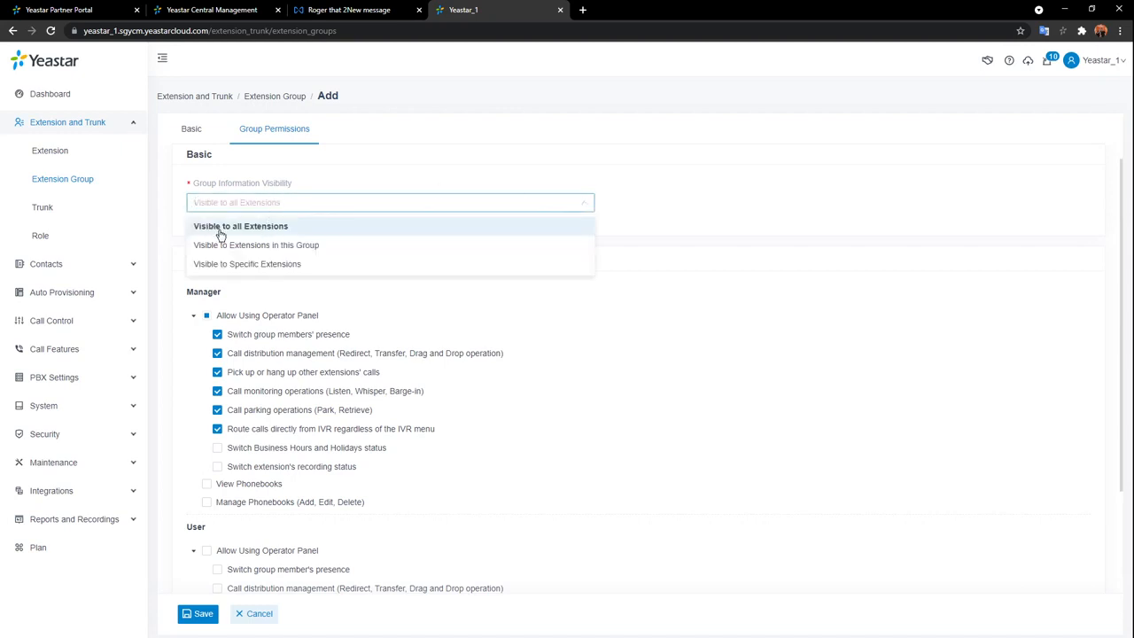
pyautogui.click(346, 250)
pyautogui.click(315, 203)
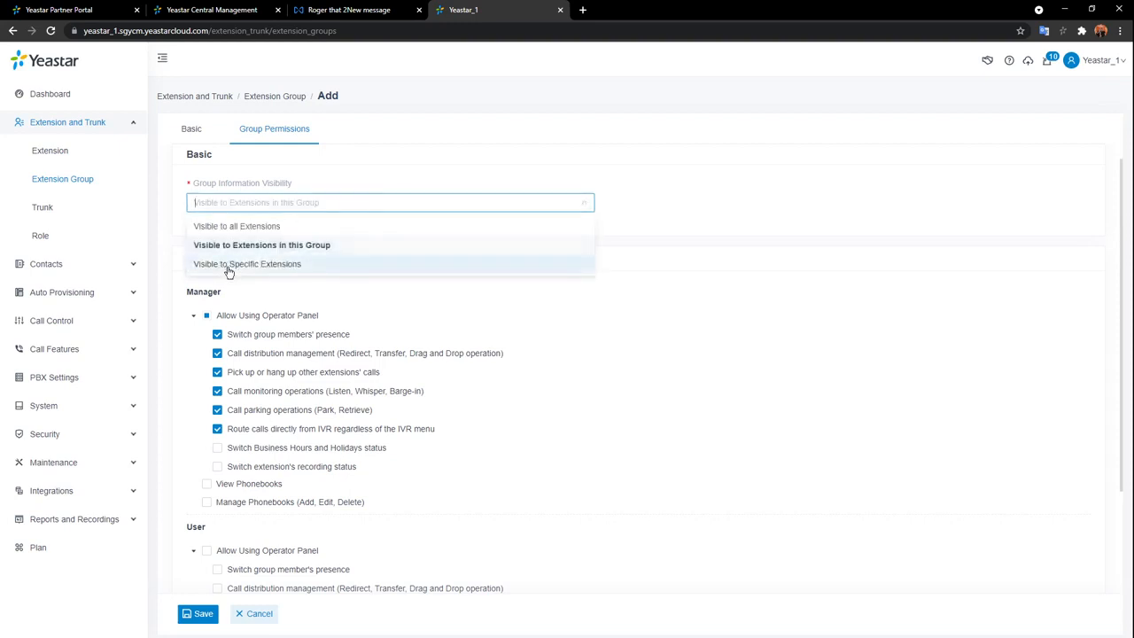
pyautogui.click(362, 268)
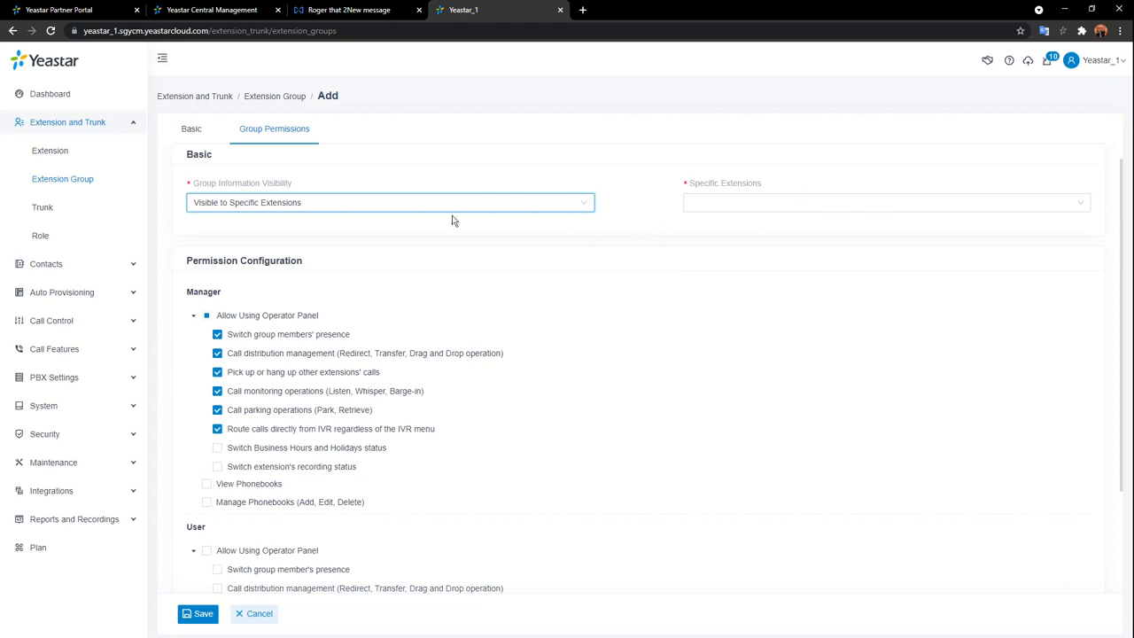
pyautogui.click(753, 200)
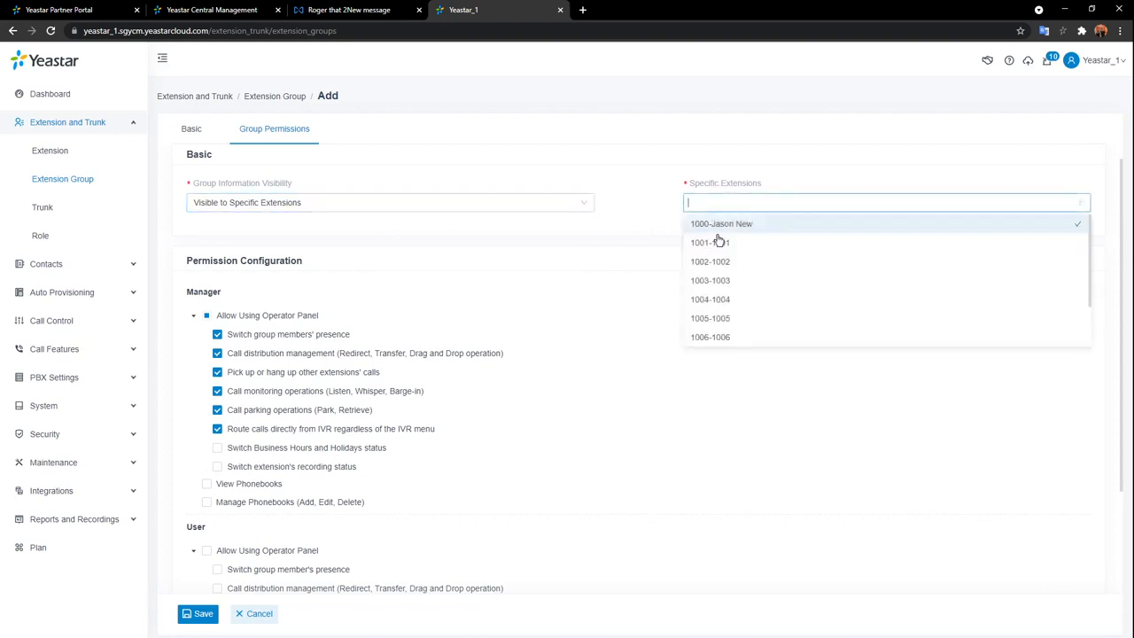
pyautogui.click(721, 224)
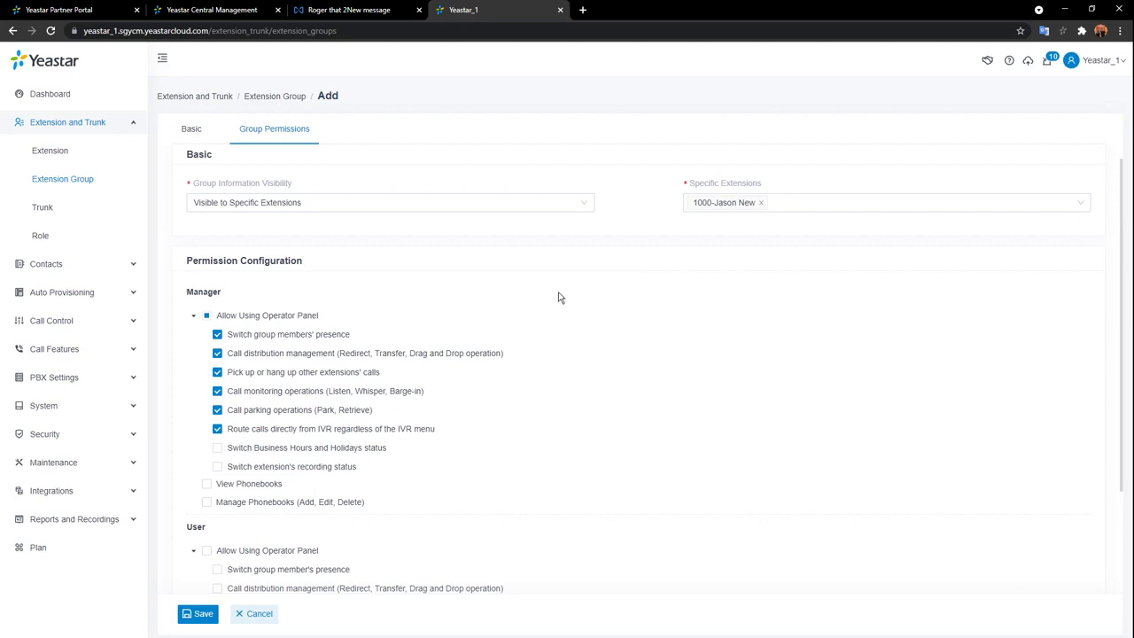
# Give managers all operator panel rights plus view and manage access to All Company Contacts_Phonebook.
pyautogui.scroll(-2, 266, 292)
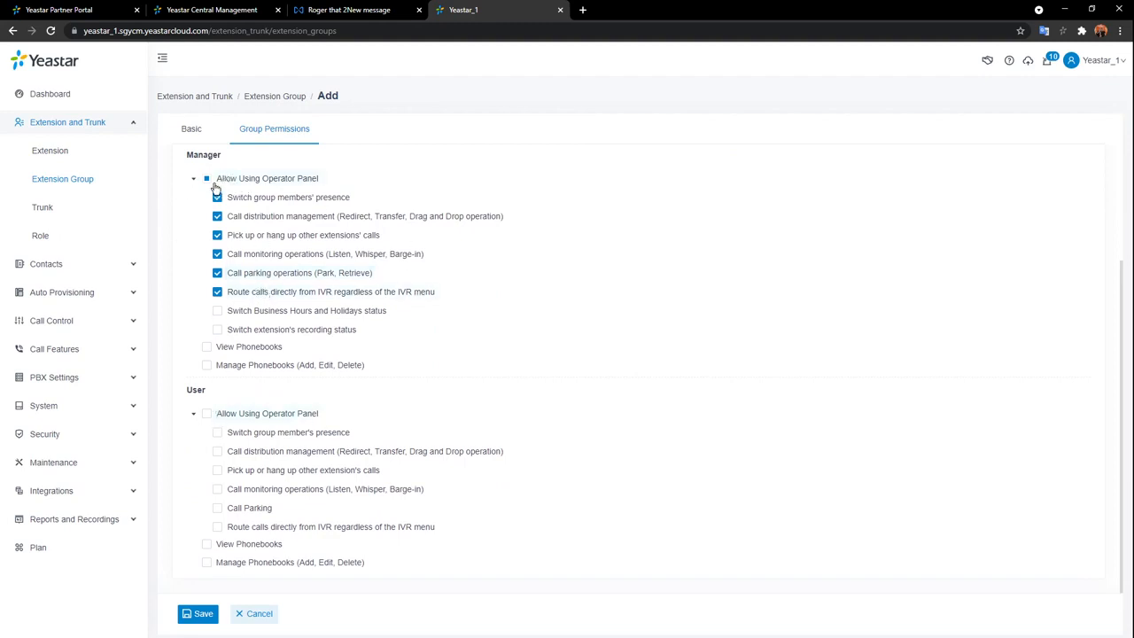
pyautogui.click(208, 180)
pyautogui.click(207, 347)
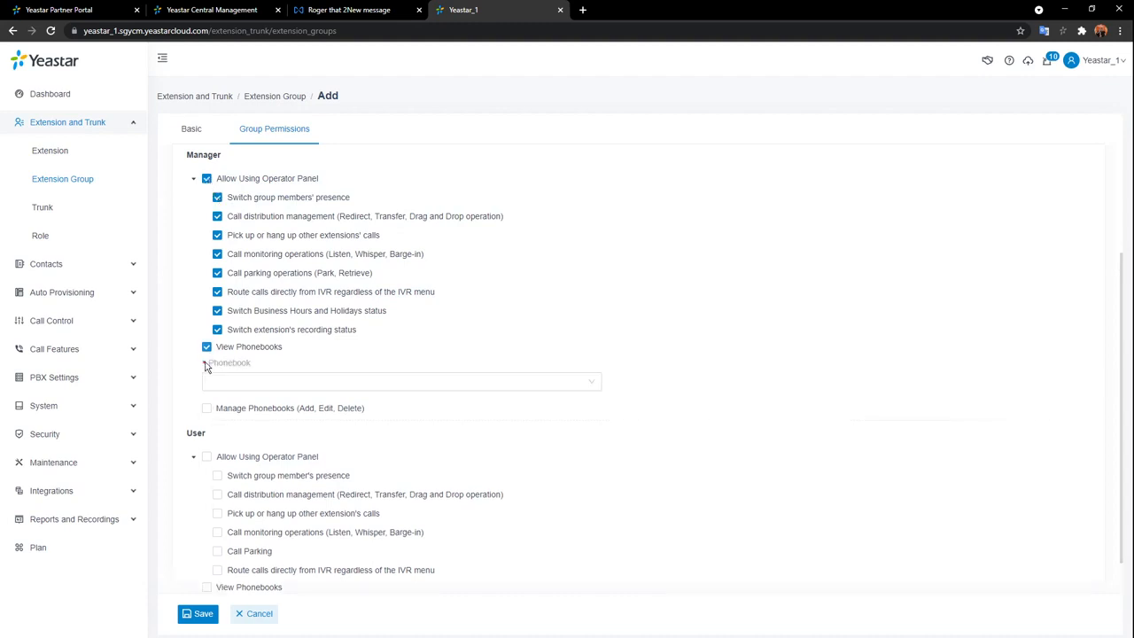
pyautogui.click(207, 408)
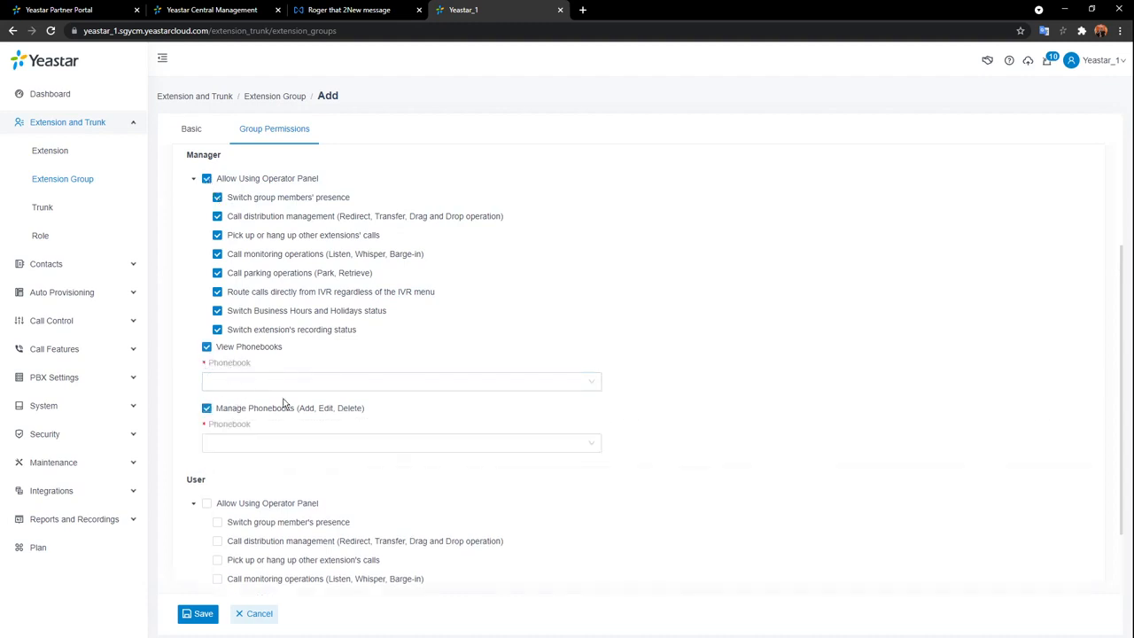
pyautogui.click(313, 390)
pyautogui.click(266, 406)
pyautogui.click(293, 443)
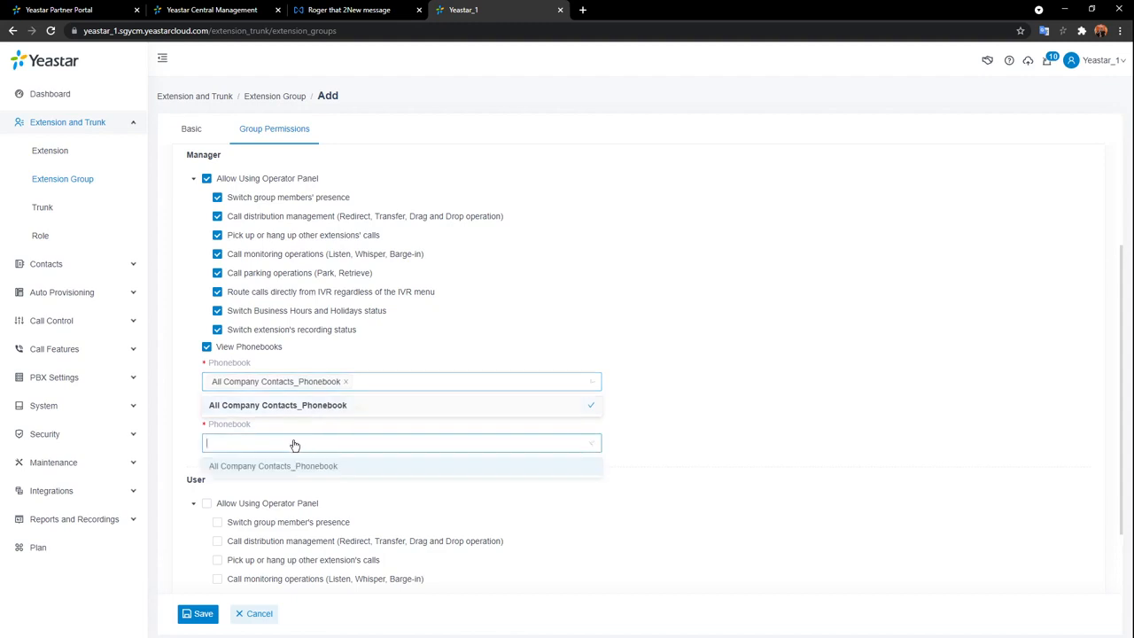
pyautogui.click(270, 467)
pyautogui.click(647, 429)
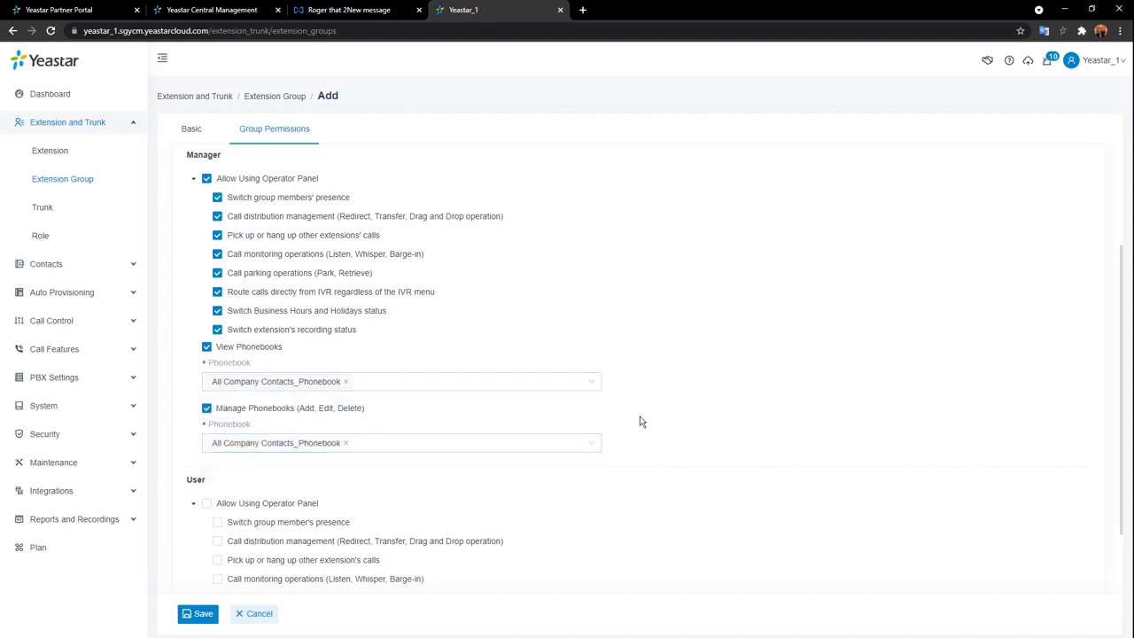
pyautogui.scroll(-1, 640, 420)
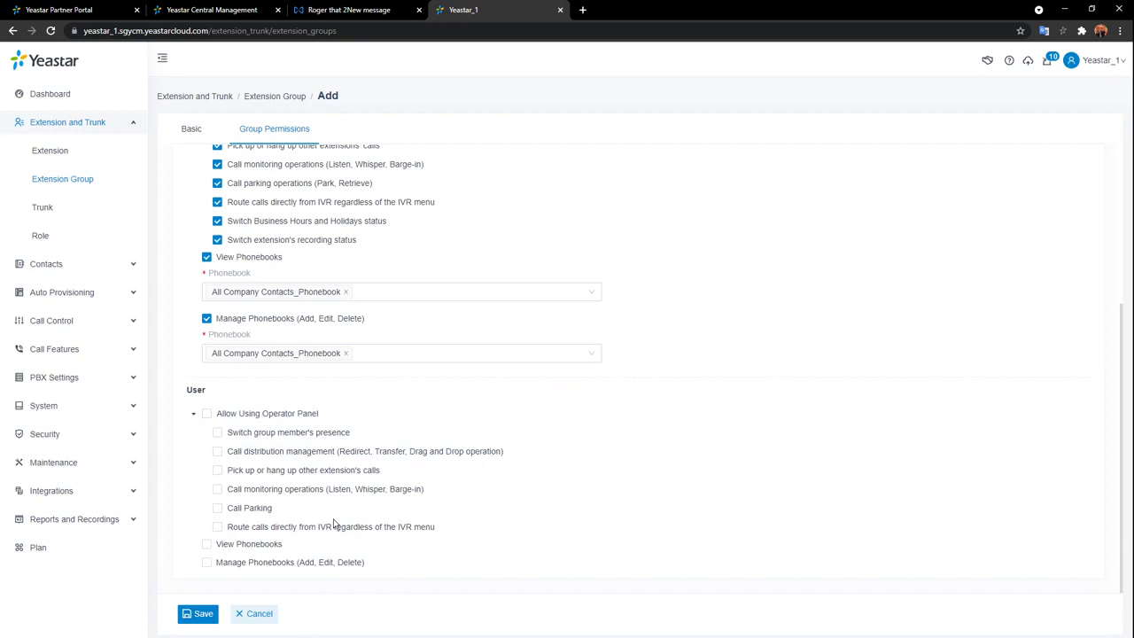
pyautogui.click(191, 133)
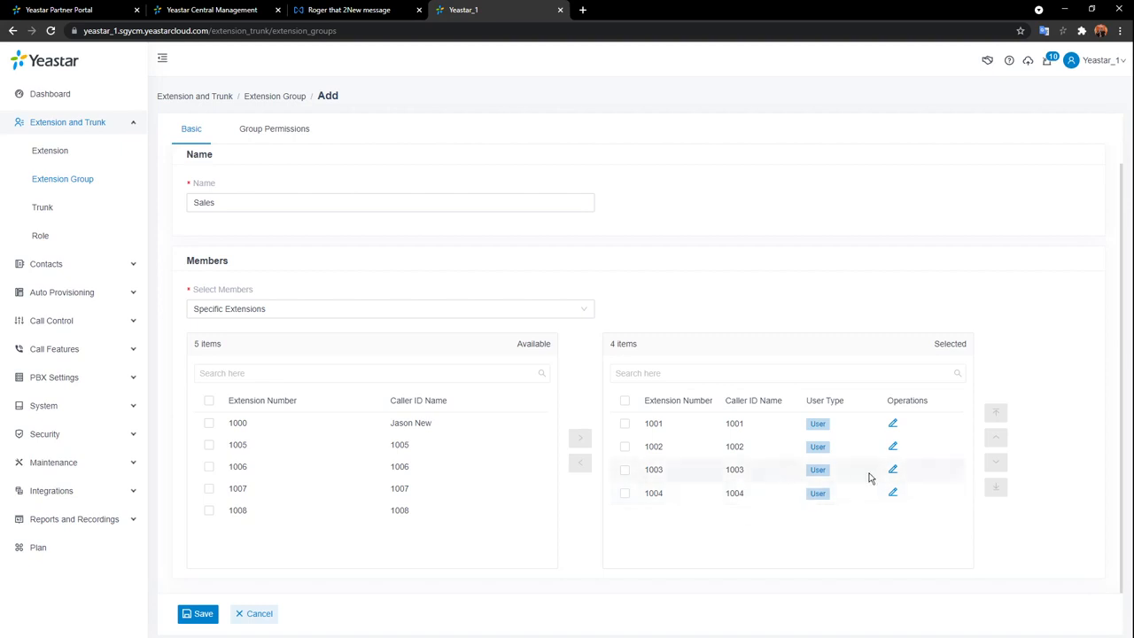
# Move extension 1000 into the Sales group's members with User Type Manager, then save the group.
pyautogui.click(209, 424)
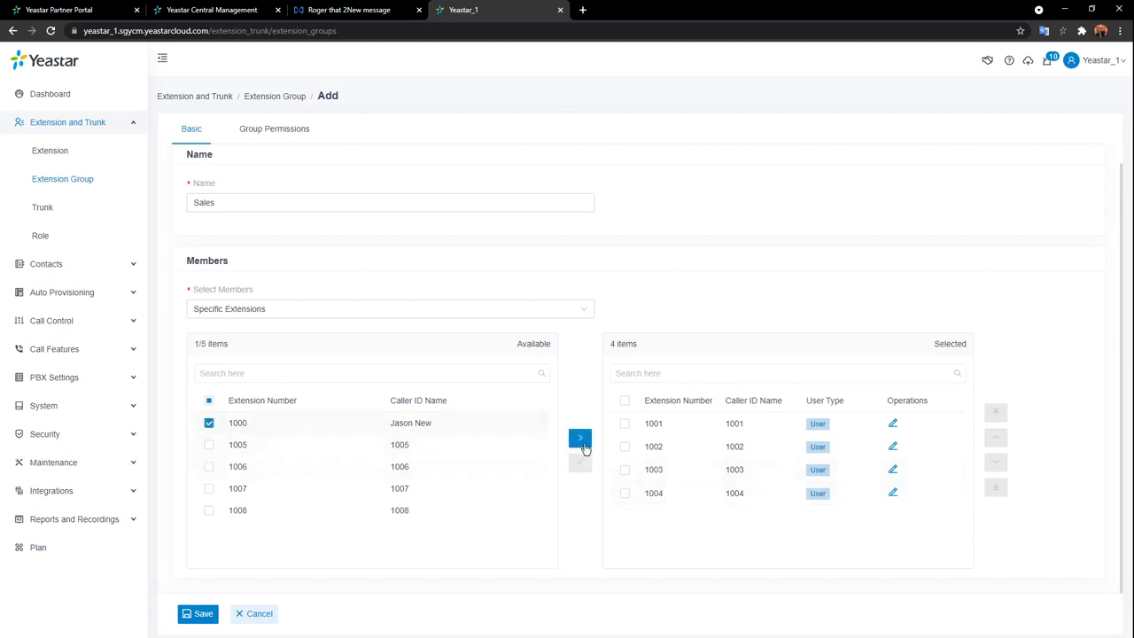
pyautogui.click(581, 440)
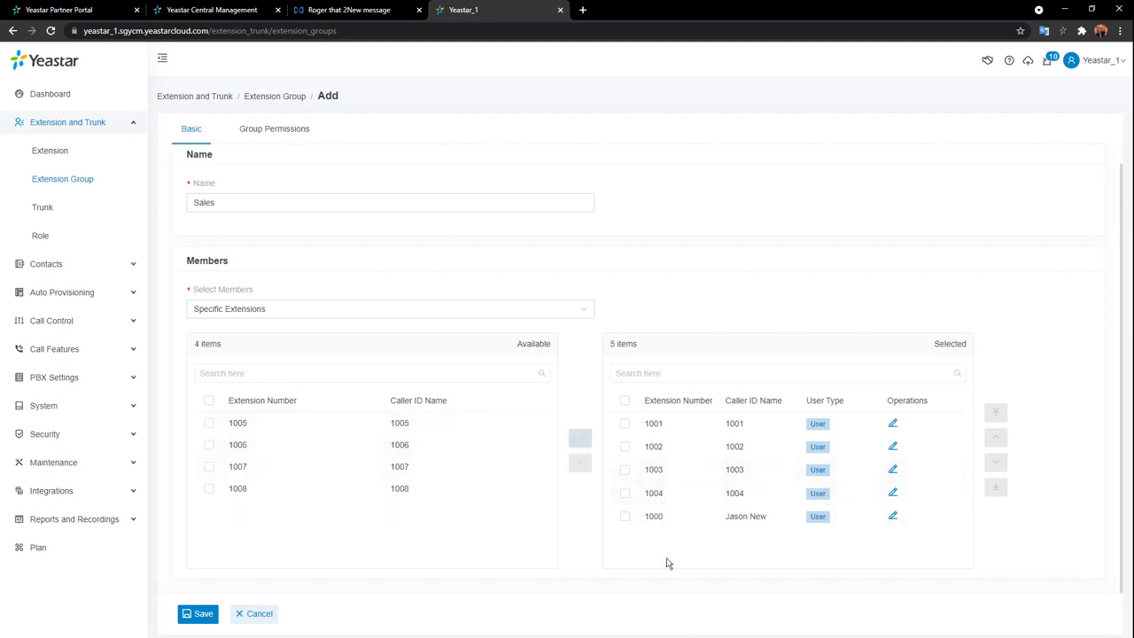
pyautogui.click(893, 517)
pyautogui.click(471, 256)
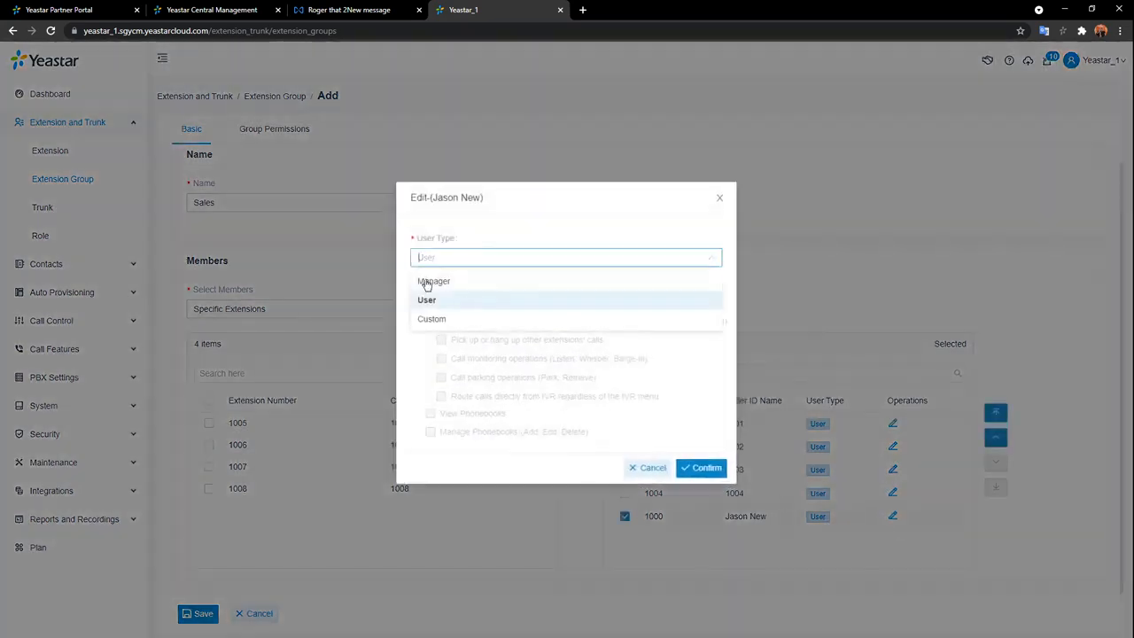
pyautogui.click(427, 282)
pyautogui.scroll(-5, 570, 398)
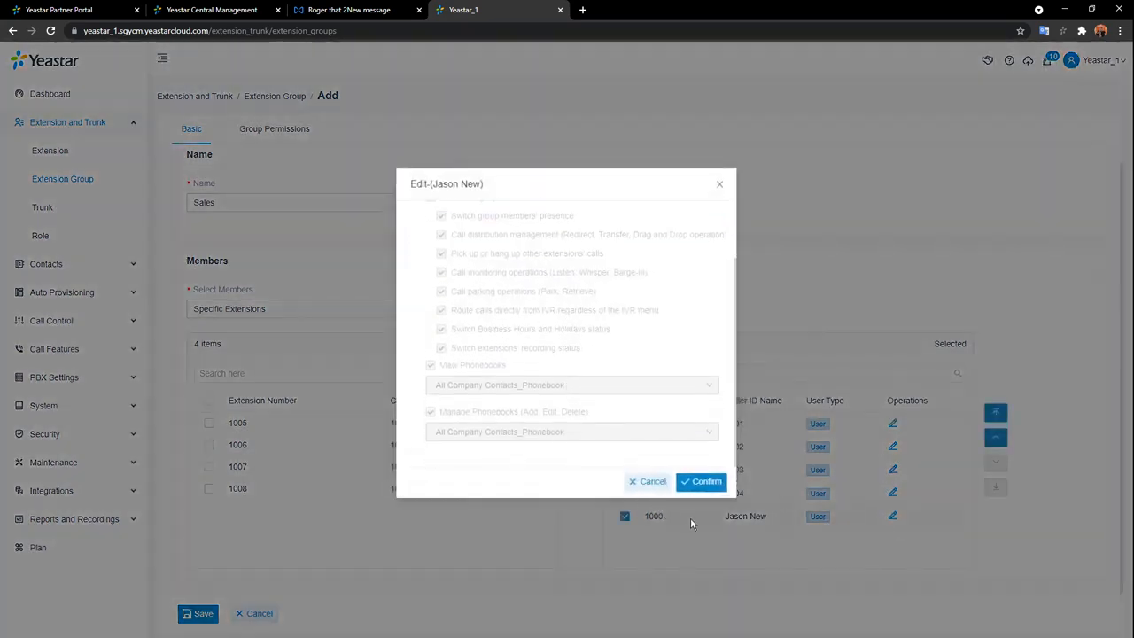
pyautogui.click(701, 481)
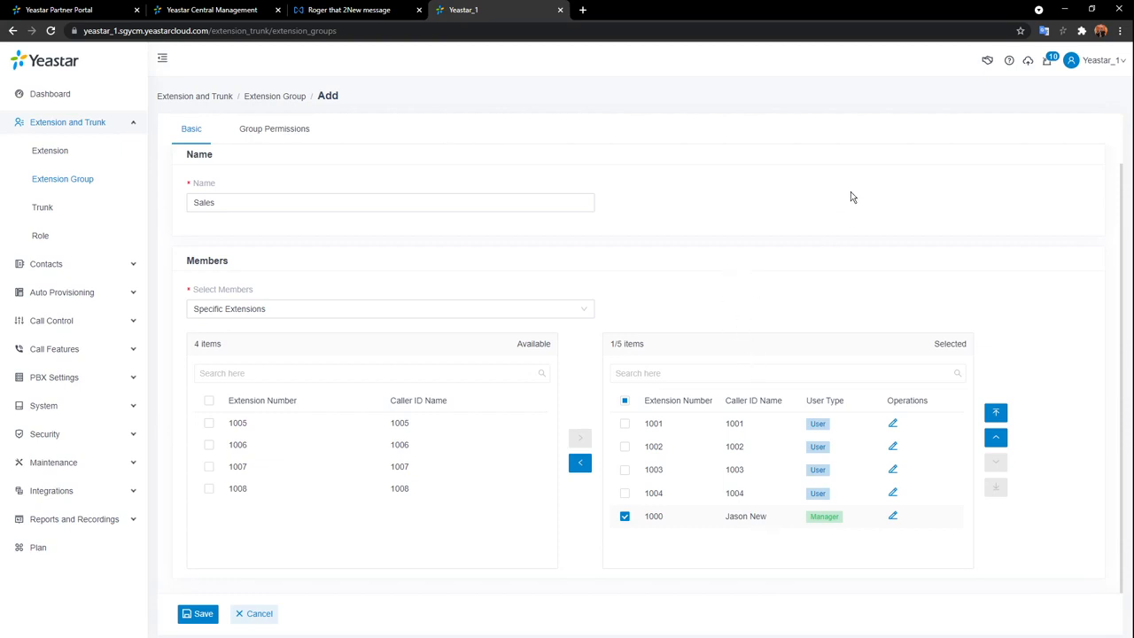
pyautogui.click(196, 613)
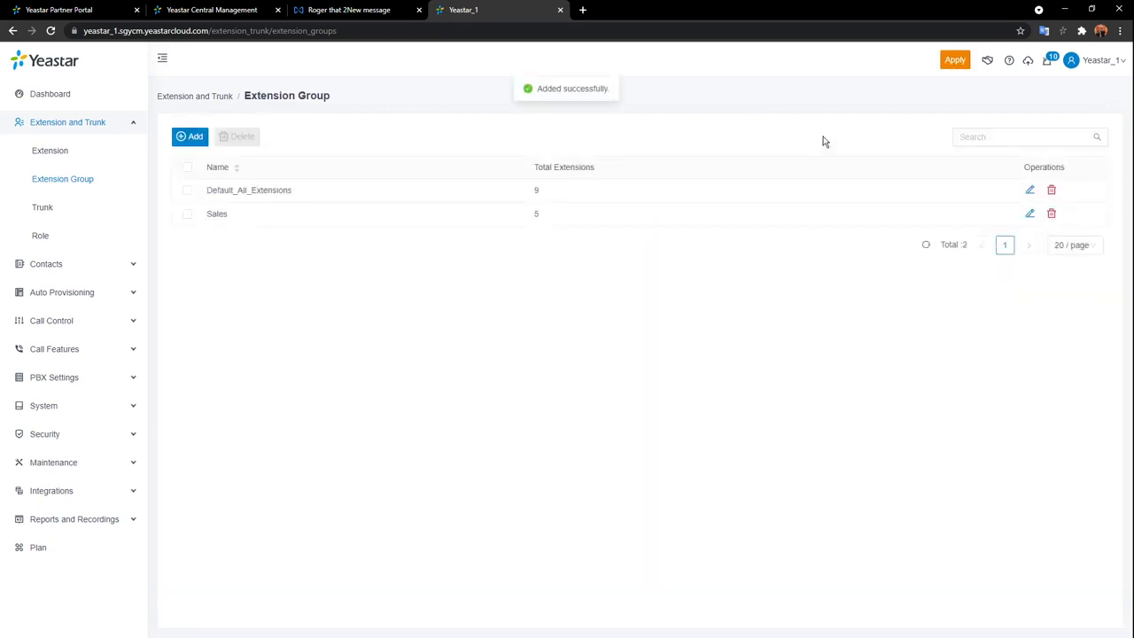
# Start a new extension group named Tech with members 1007 and 1008.
pyautogui.click(191, 138)
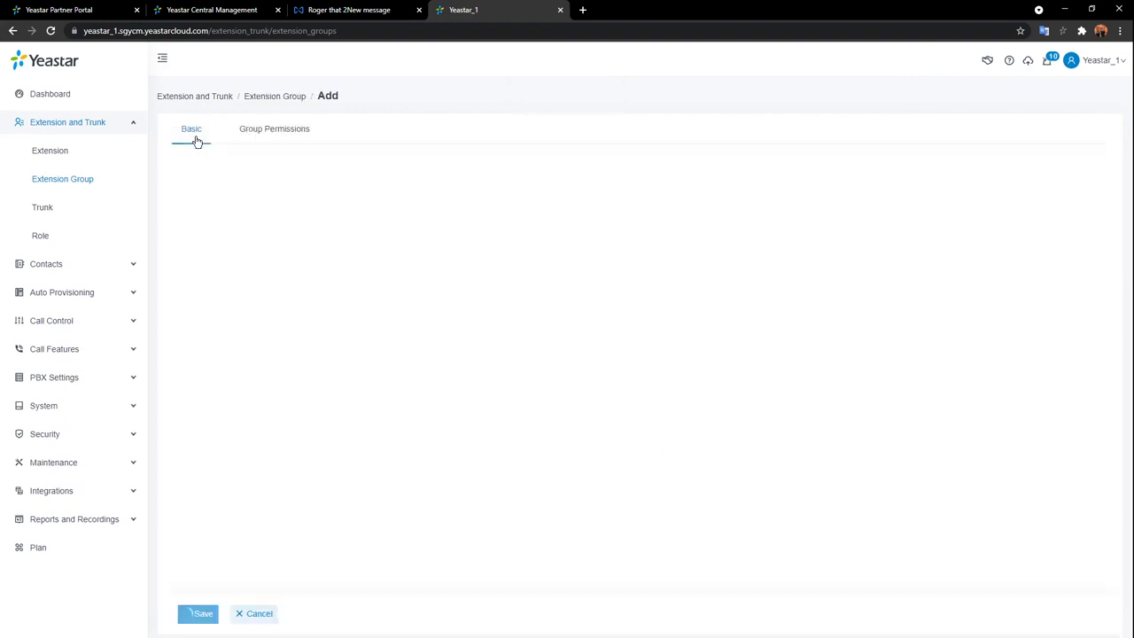
pyautogui.click(311, 214)
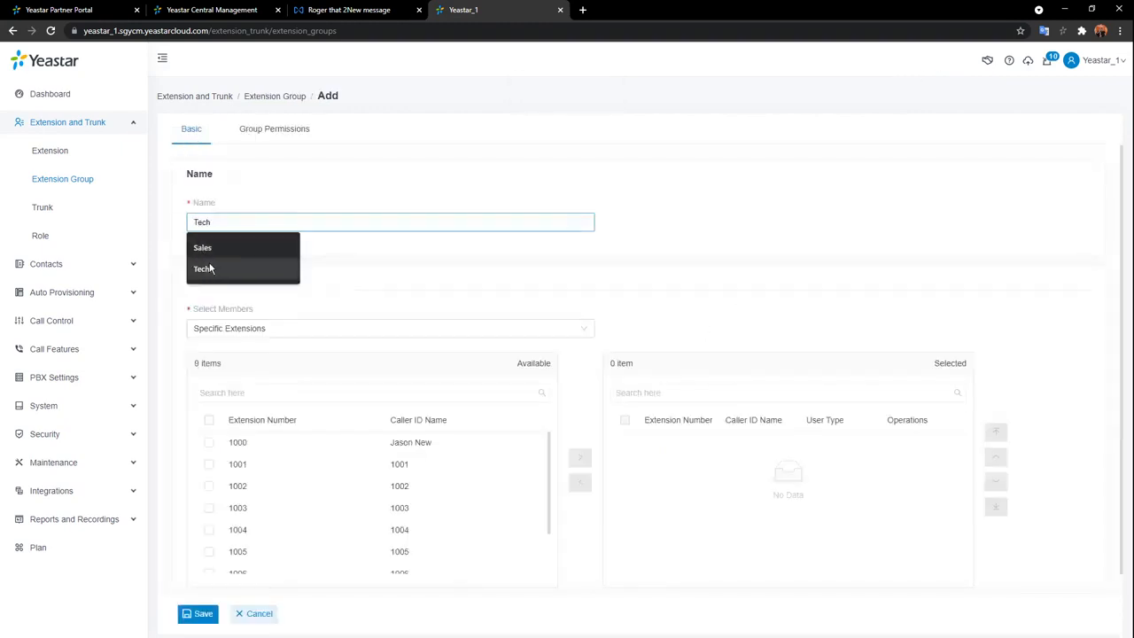
pyautogui.click(293, 266)
pyautogui.scroll(-2, 436, 523)
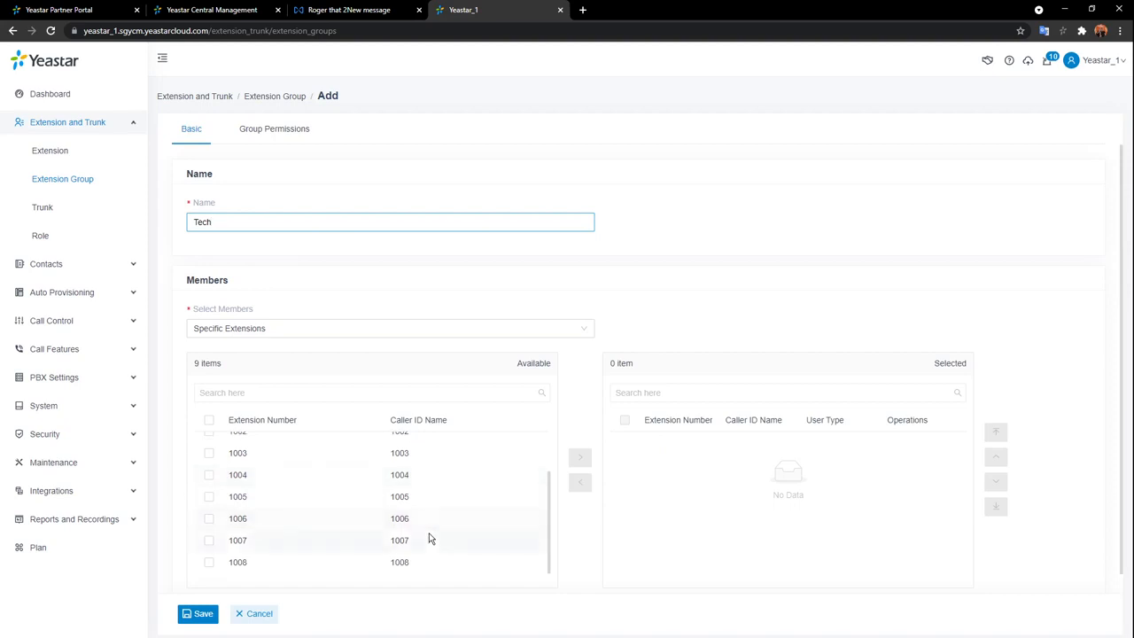
pyautogui.click(430, 538)
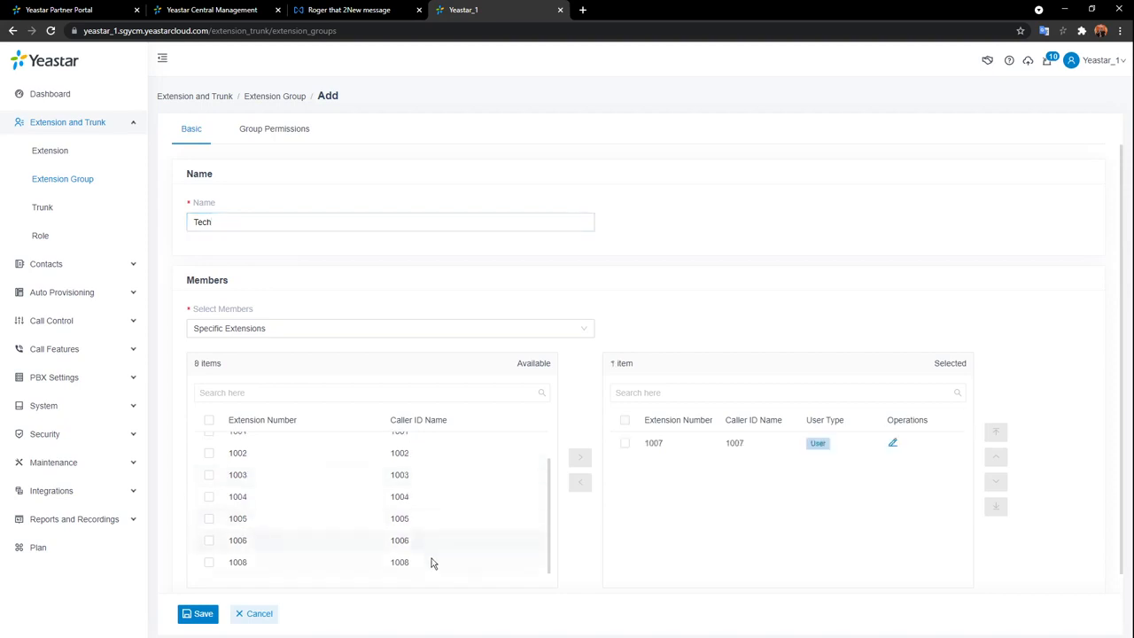
pyautogui.click(433, 564)
# Make the Tech group visible to all extensions and save it.
pyautogui.scroll(-1, 739, 471)
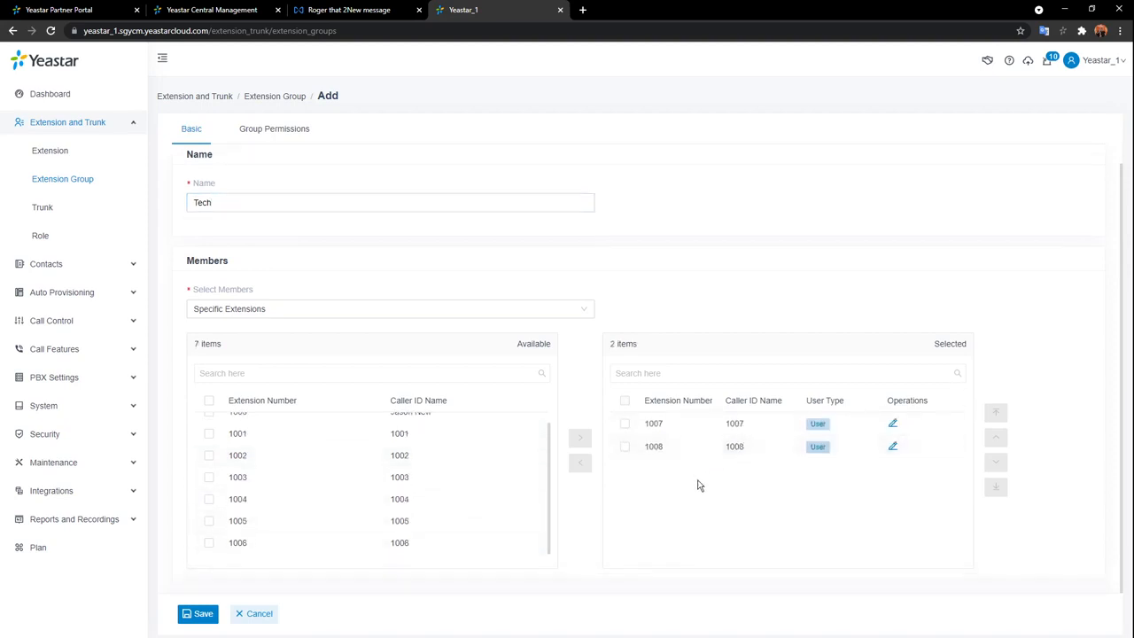
pyautogui.scroll(1, 370, 309)
pyautogui.click(281, 131)
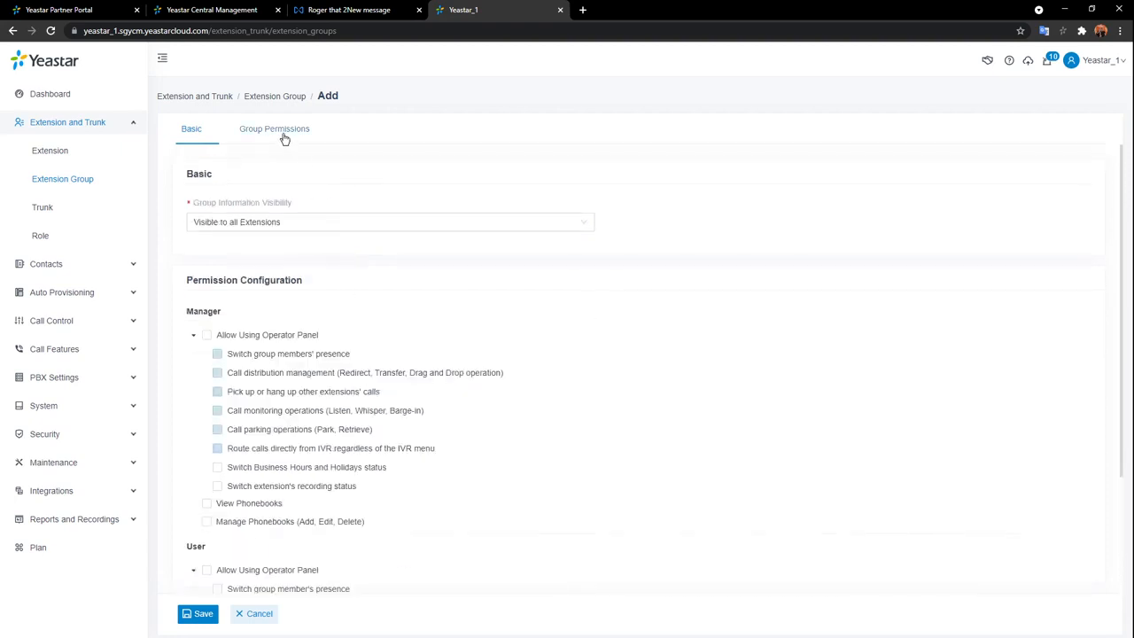
pyautogui.click(461, 221)
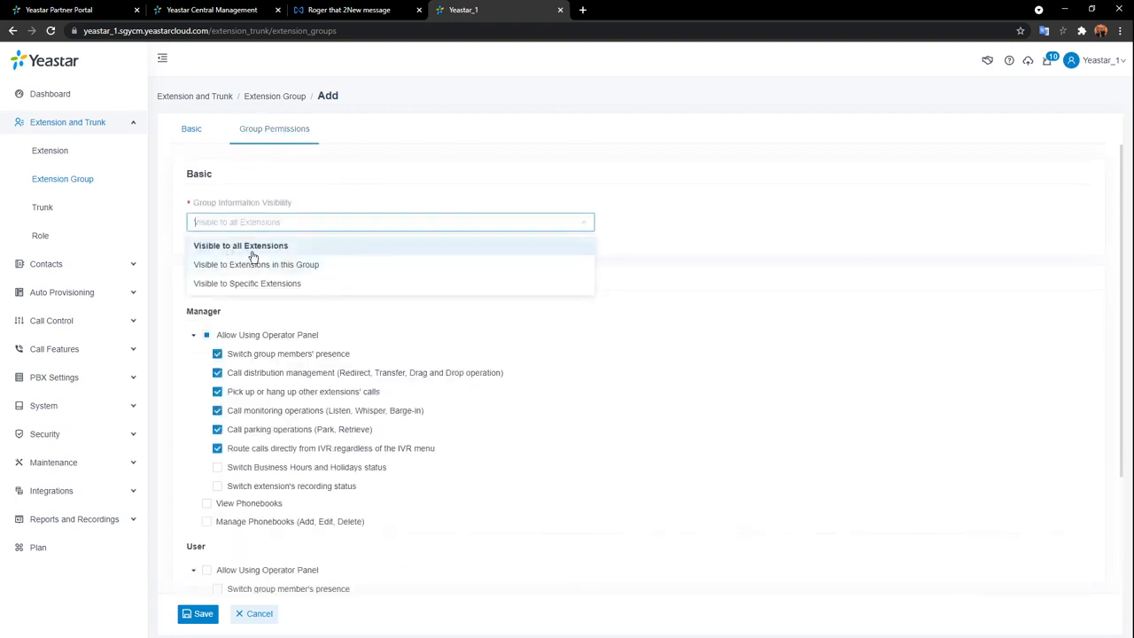
pyautogui.click(290, 248)
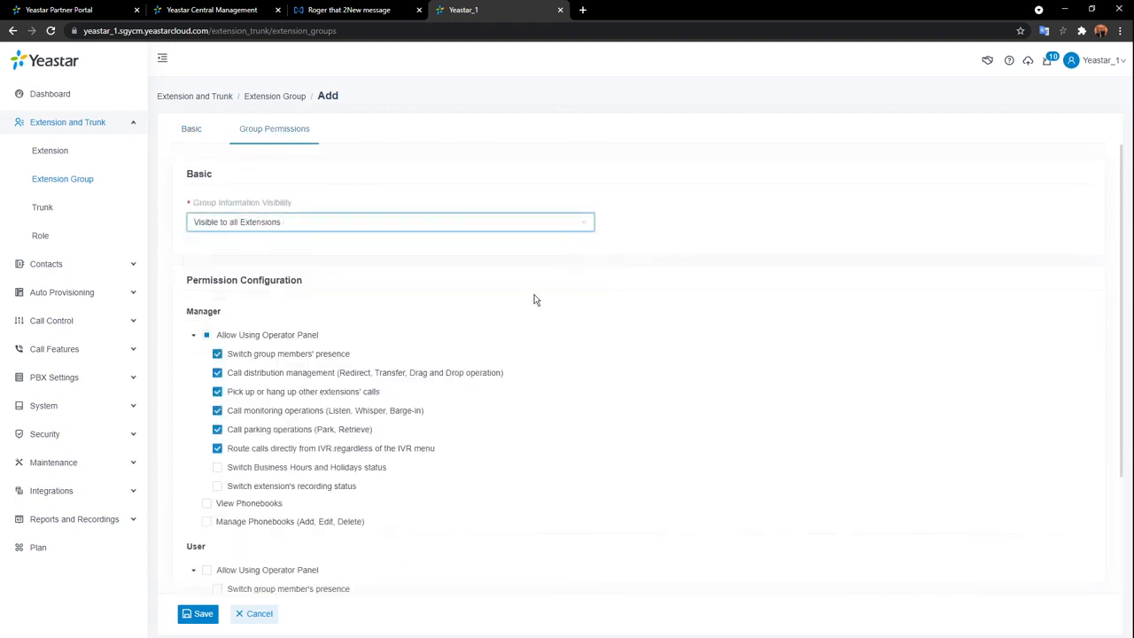
pyautogui.scroll(-2, 534, 299)
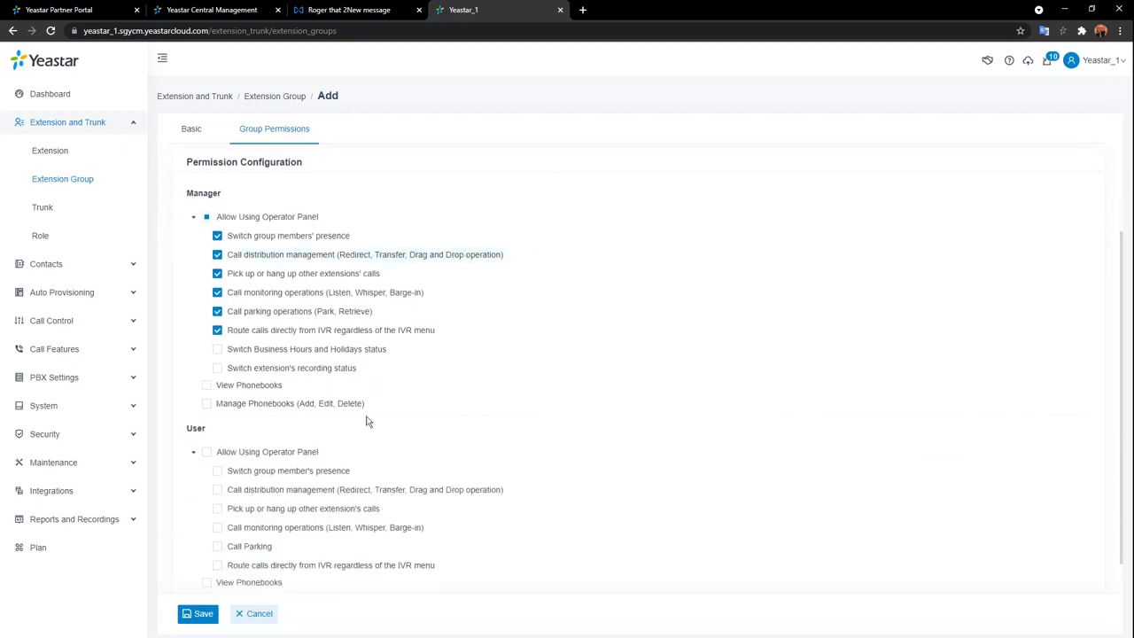
pyautogui.click(200, 614)
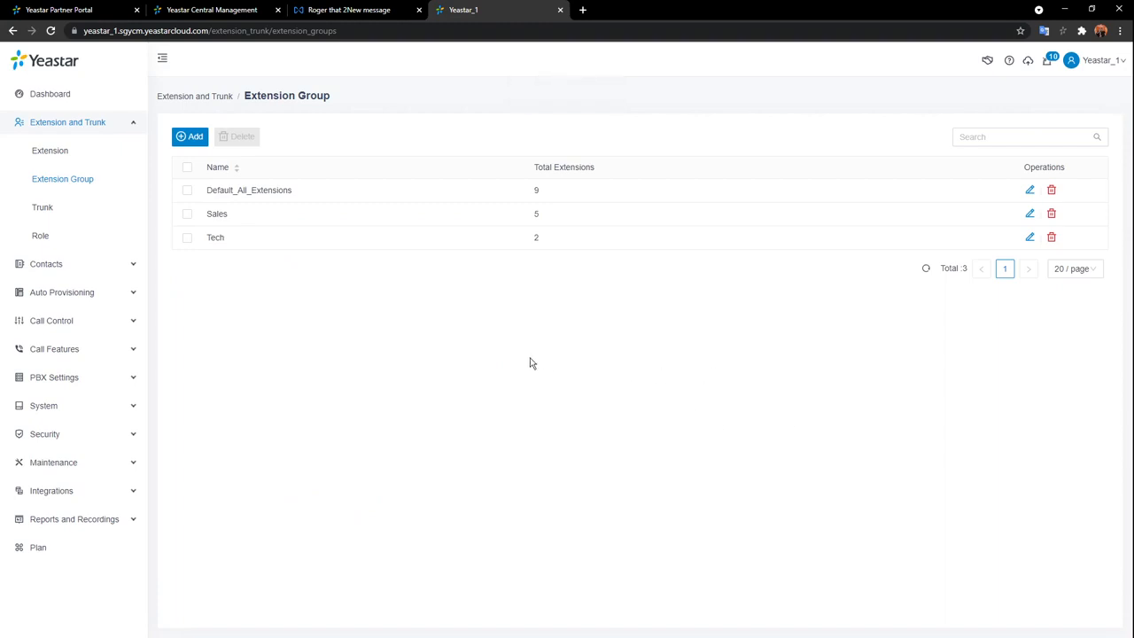
# Collapse Extension and Trunk in the sidebar and go to Contacts > Company Contacts.
pyautogui.click(124, 127)
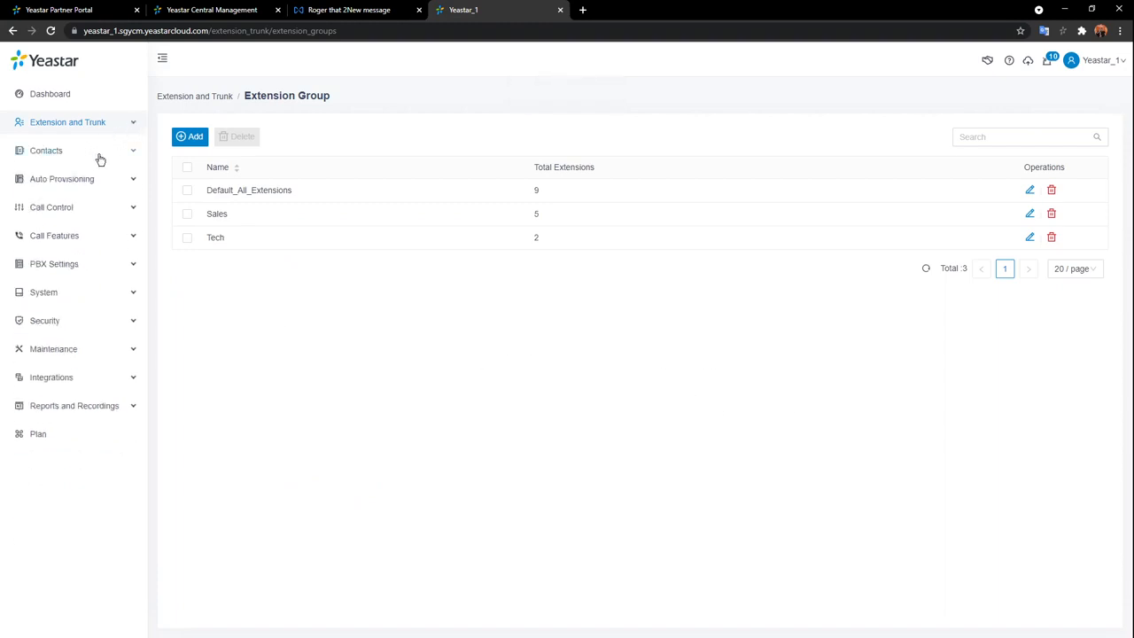
pyautogui.click(100, 160)
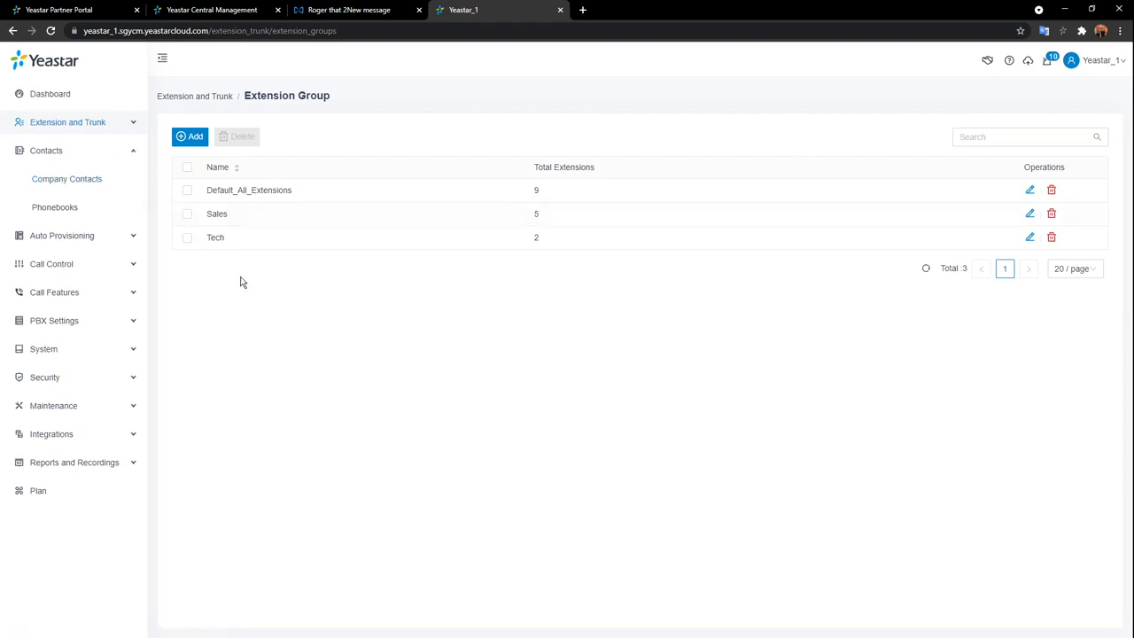
pyautogui.click(70, 178)
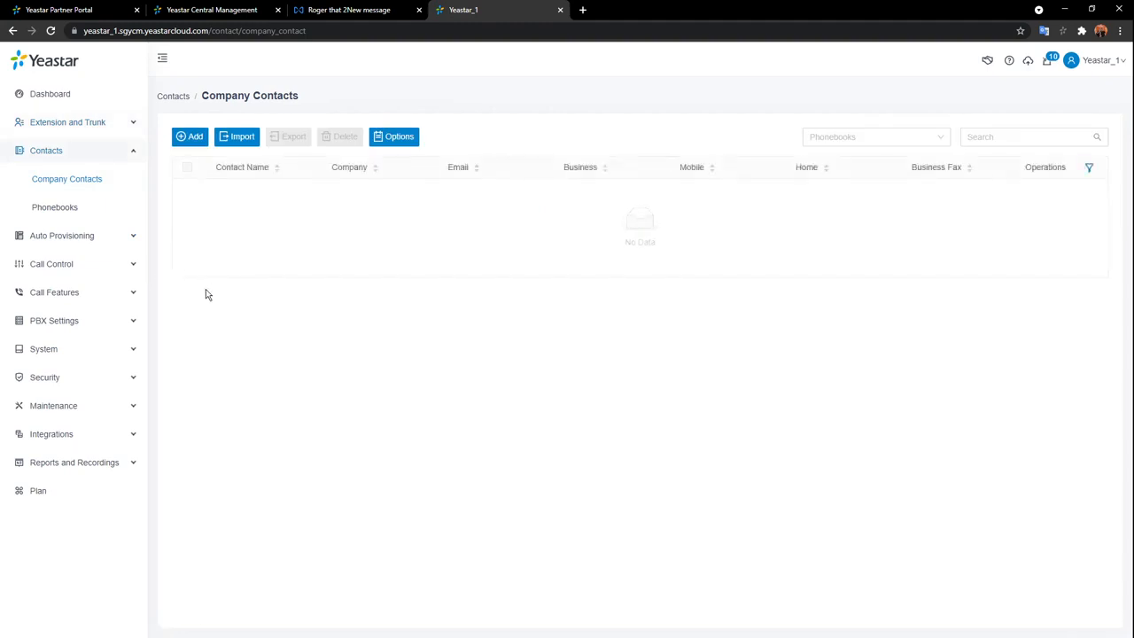
# Cancel a new company contact form, then go to the Phonebooks page.
pyautogui.click(188, 137)
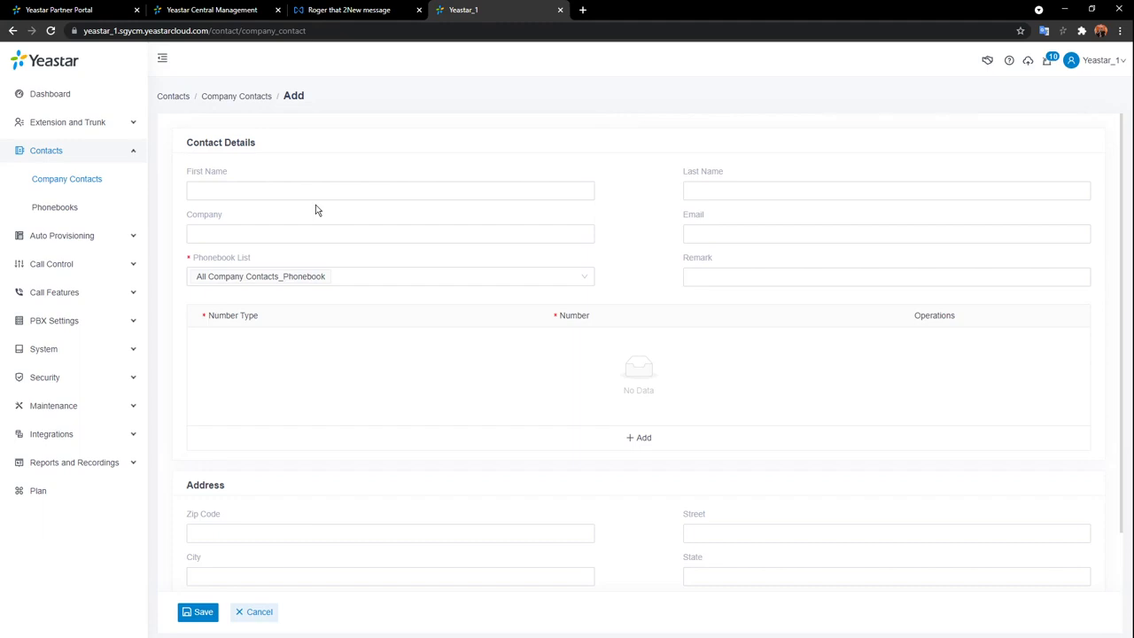
pyautogui.click(260, 613)
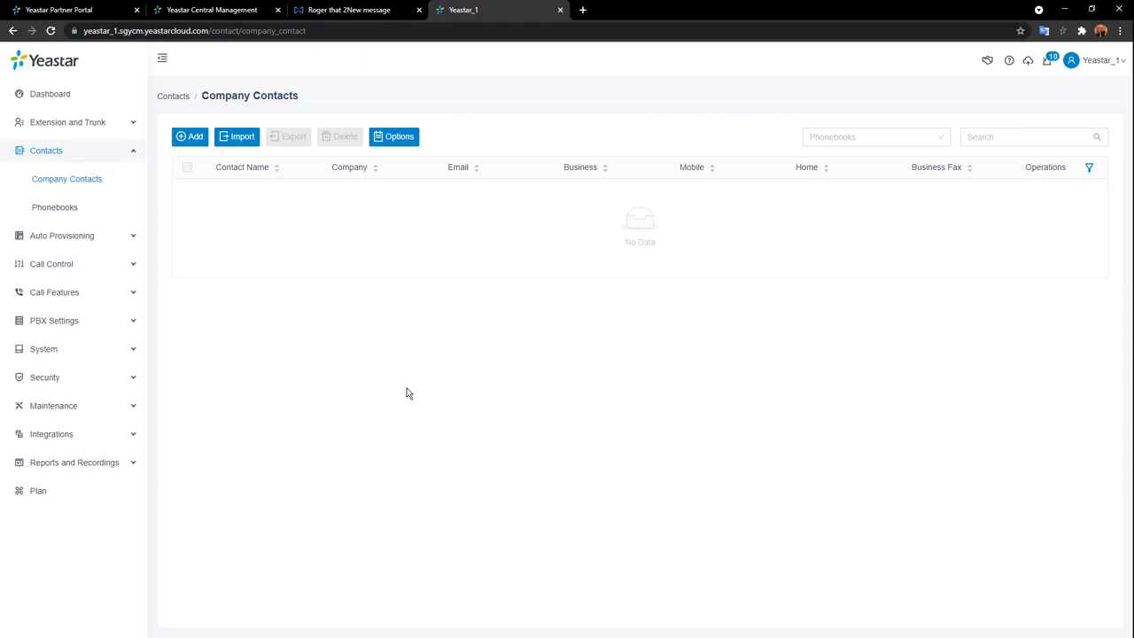
pyautogui.click(84, 206)
# Discard a new phonebook form and go to Extension and Trunk > Trunk.
pyautogui.click(193, 137)
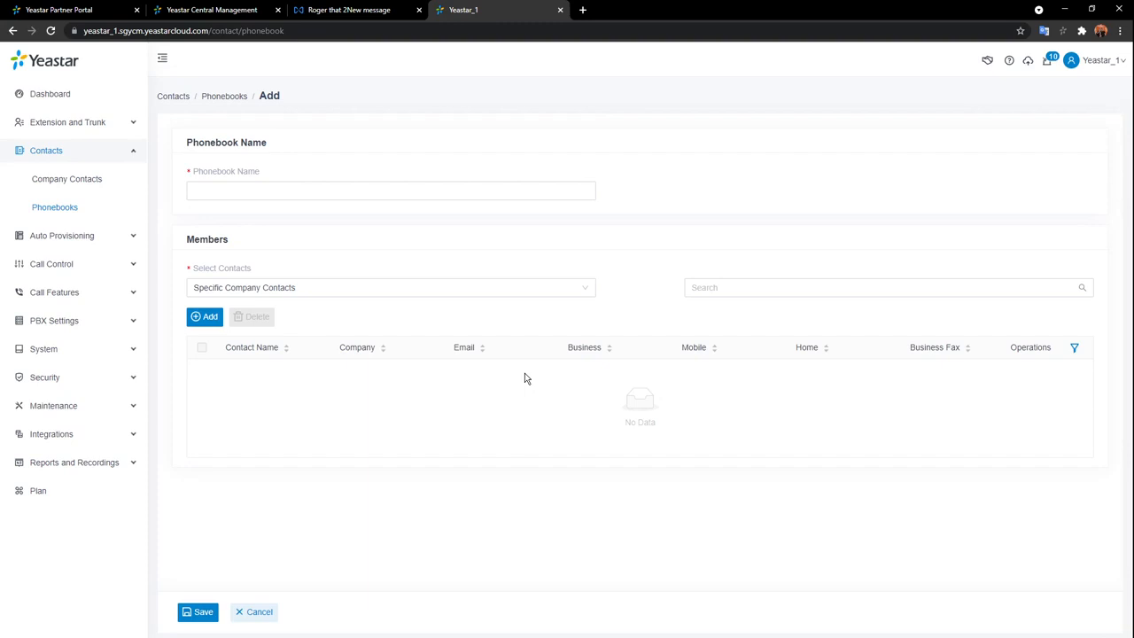
pyautogui.click(253, 613)
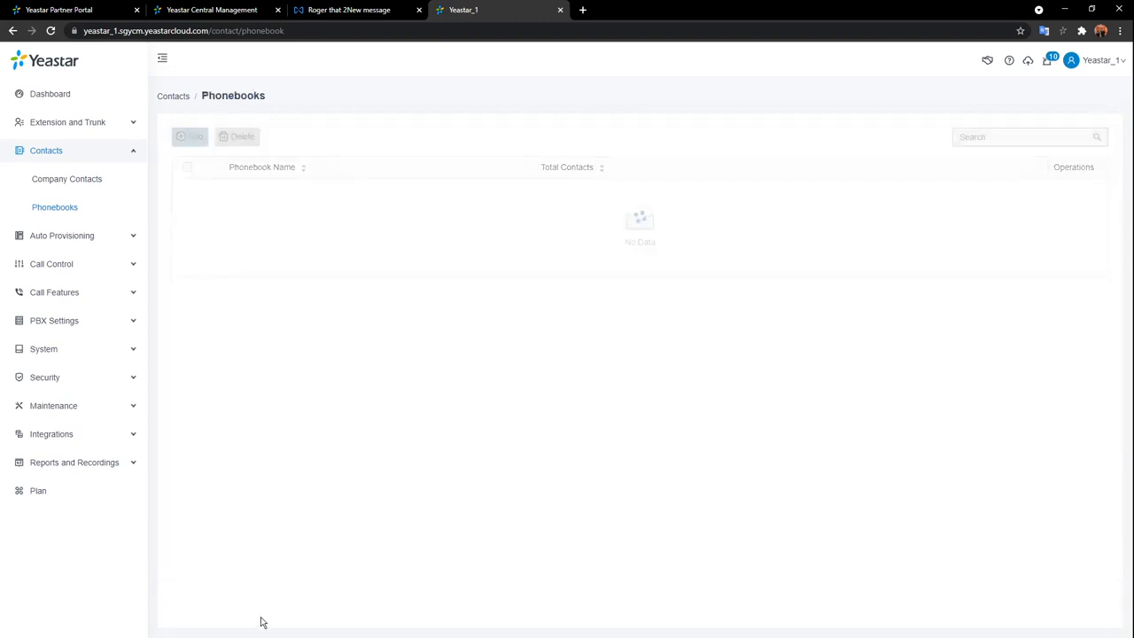
pyautogui.click(116, 147)
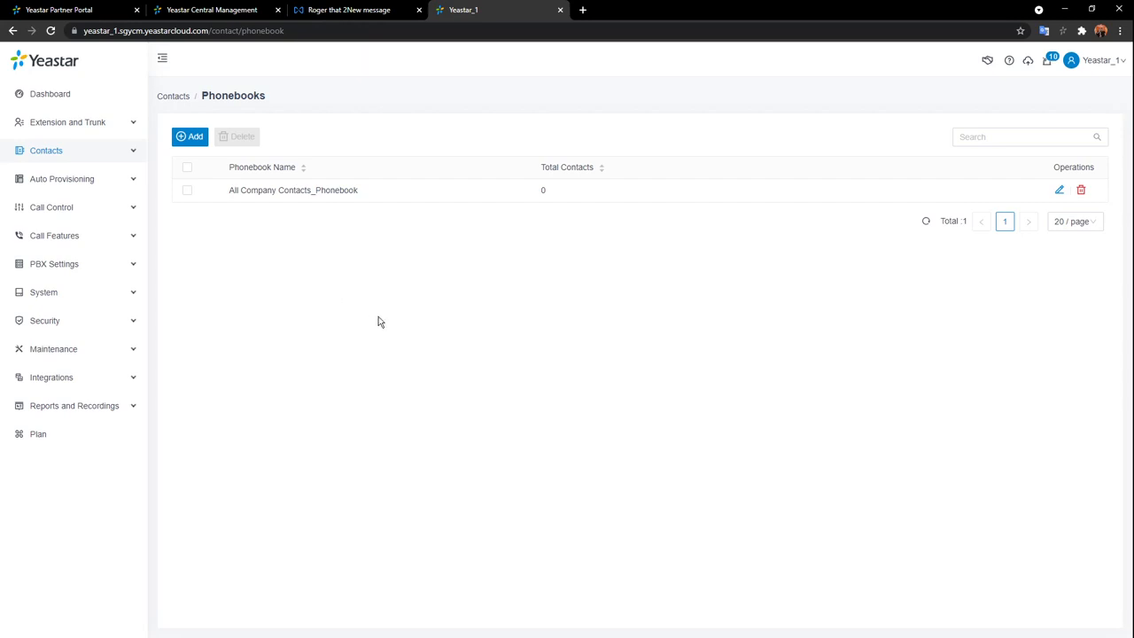
pyautogui.click(106, 122)
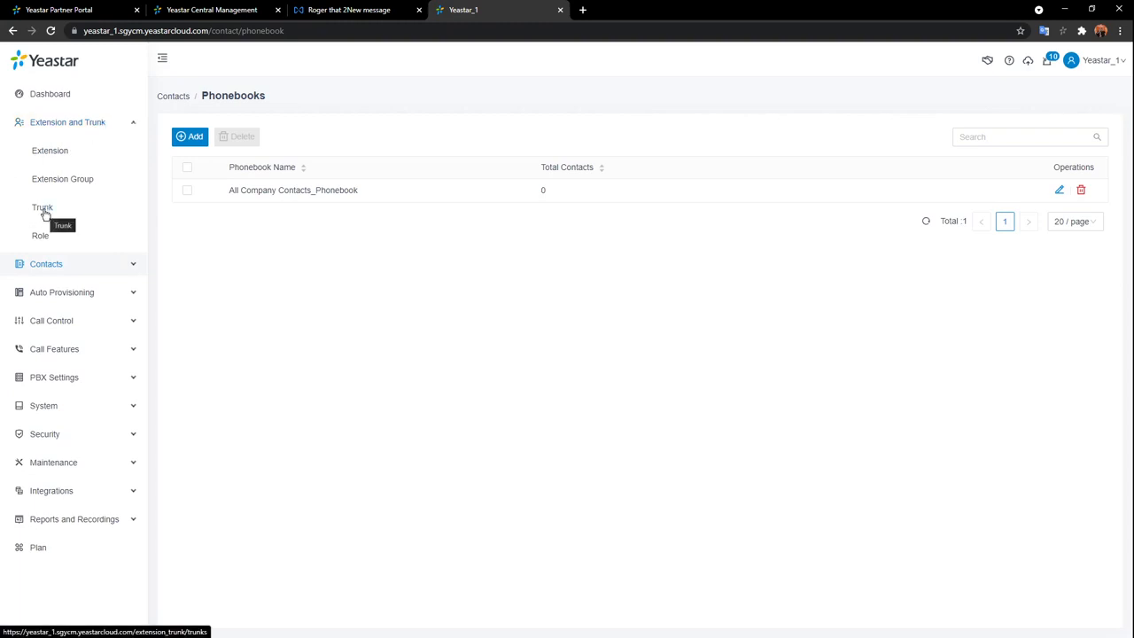
pyautogui.click(42, 210)
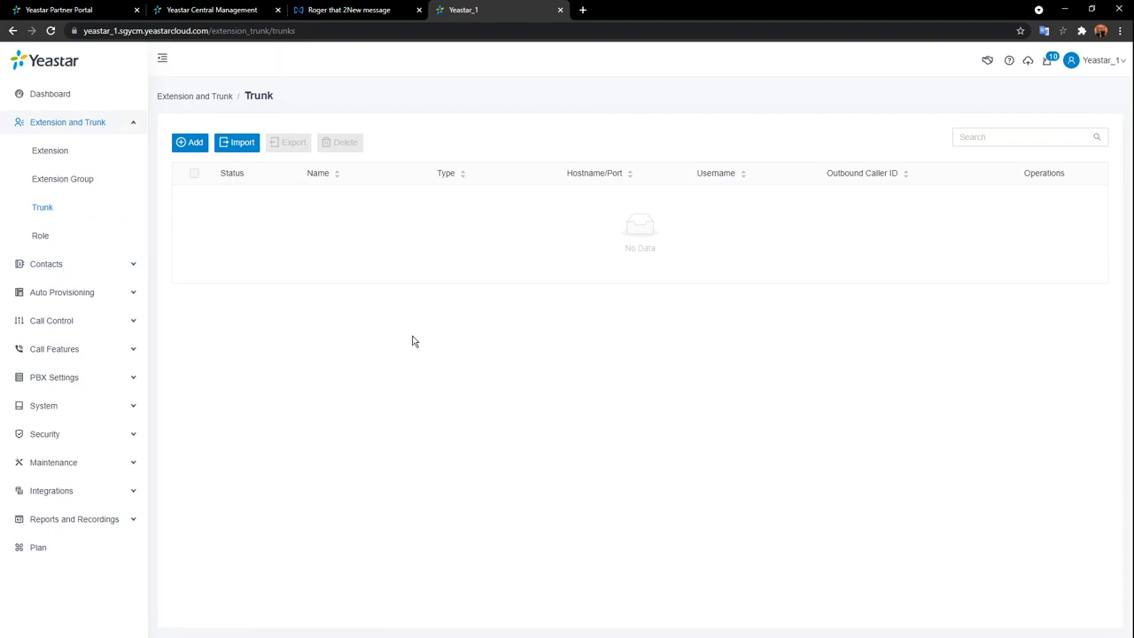
# Start a new Register Trunk and enter SIP_1 as its name.
pyautogui.click(190, 142)
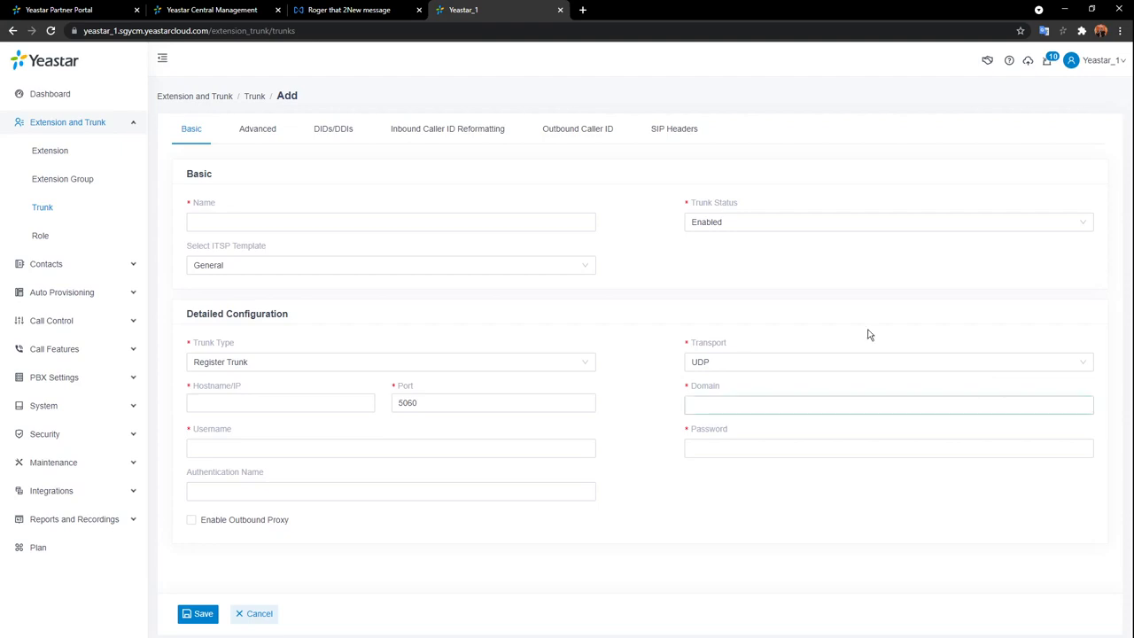
pyautogui.click(413, 225)
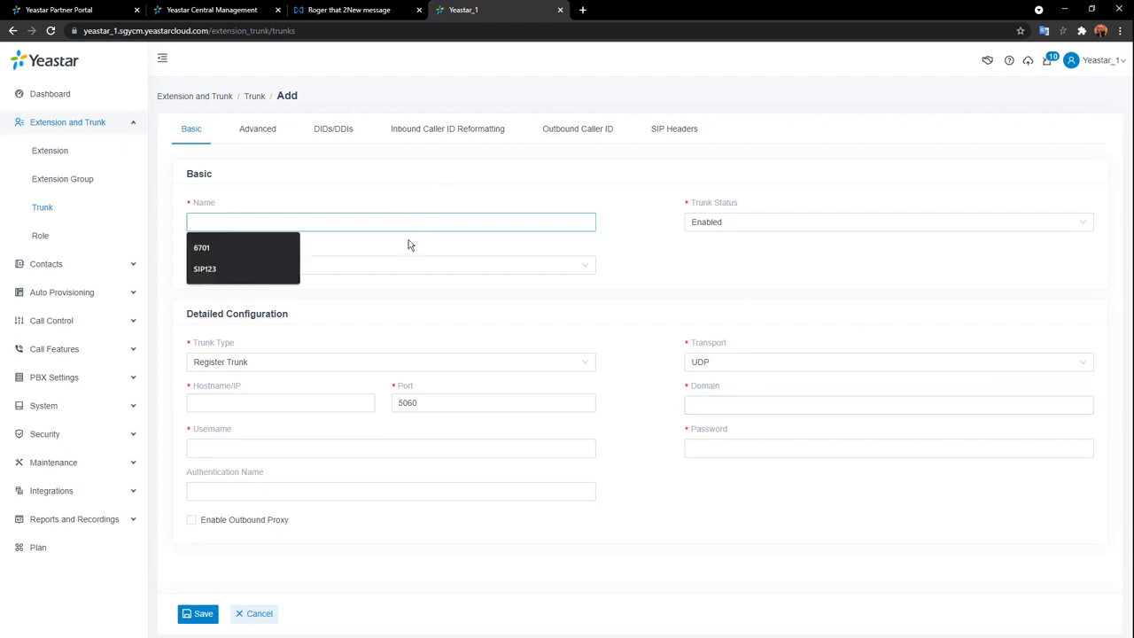
pyautogui.click(637, 219)
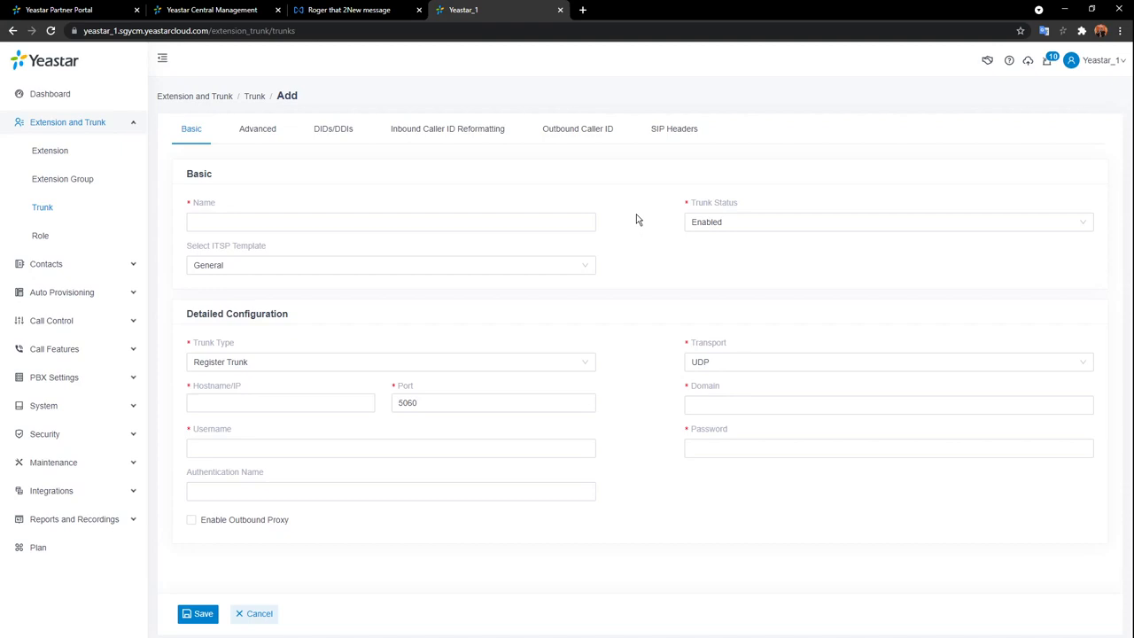
pyautogui.click(570, 222)
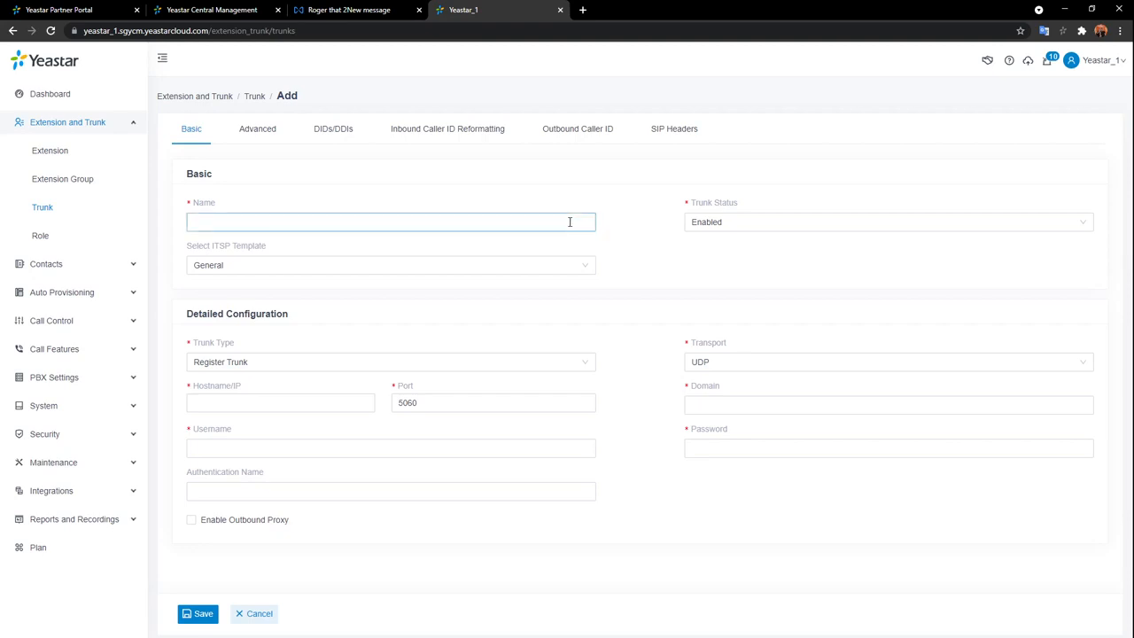
pyautogui.click(566, 224)
pyautogui.write('P')
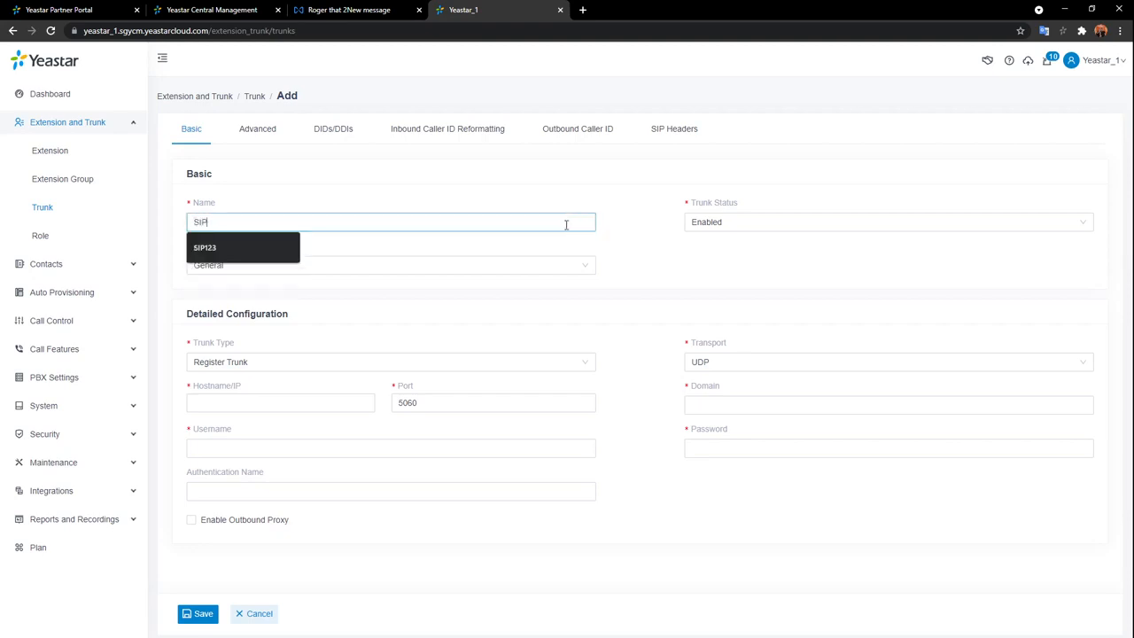
pyautogui.write('01')
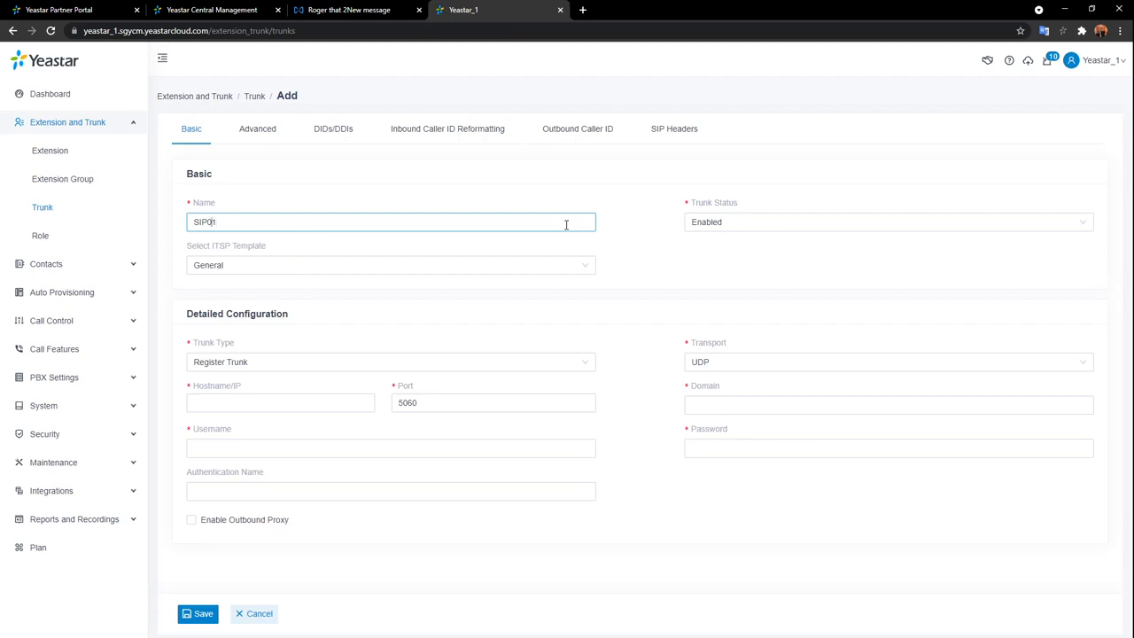
pyautogui.press('BackSpace')
pyautogui.write('_')
pyautogui.click(625, 229)
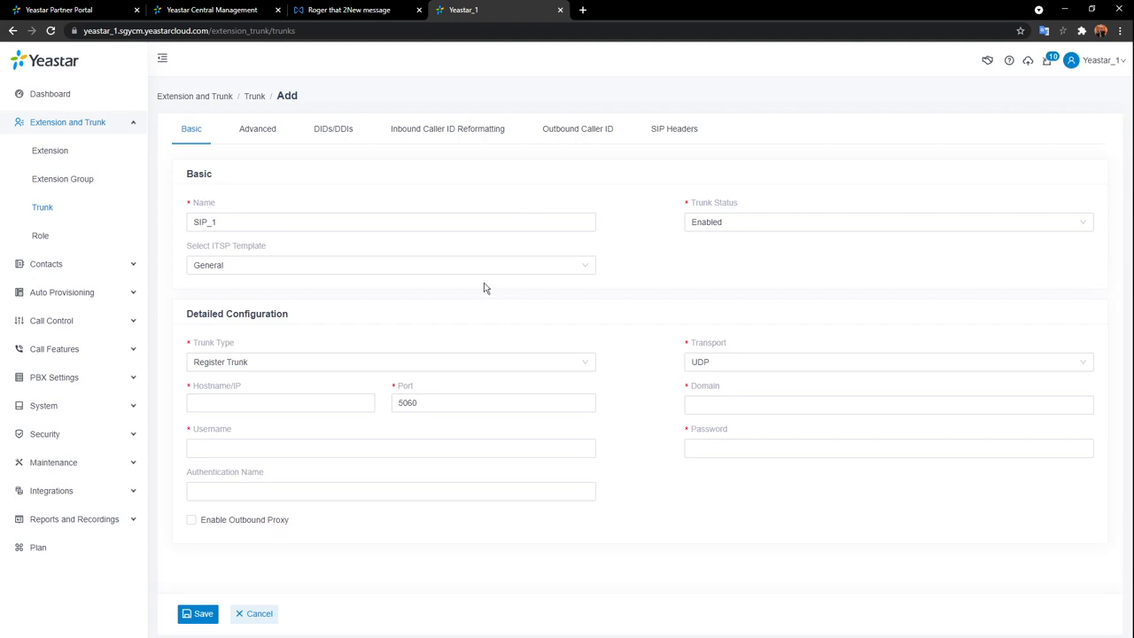
# Set the trunk's ITSP template to United States with SIP.US as the provider.
pyautogui.click(576, 270)
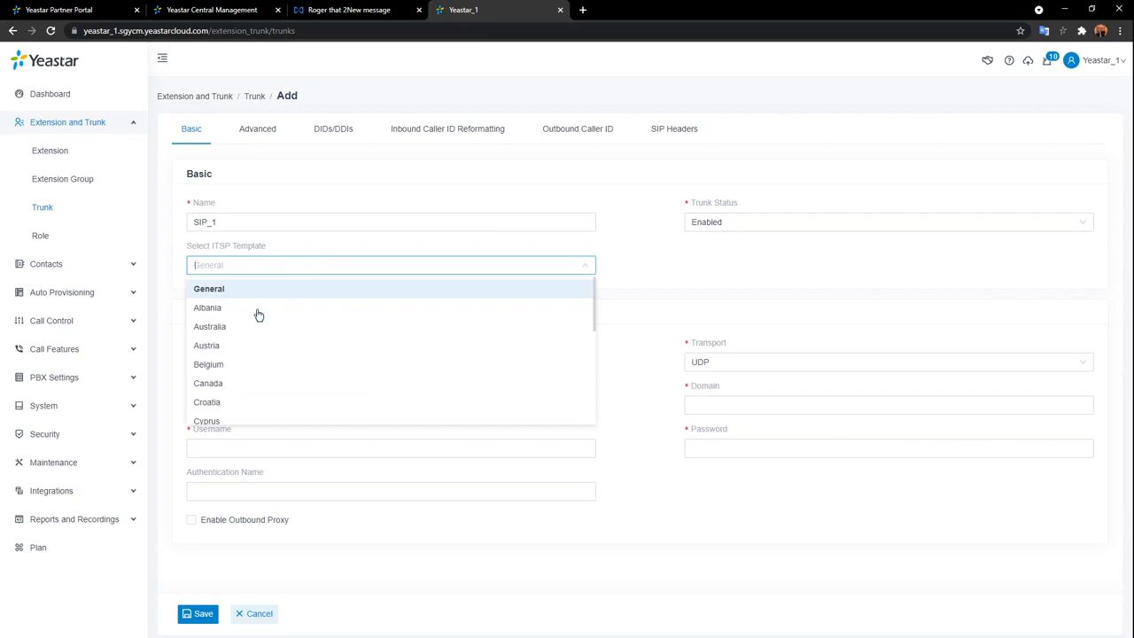
pyautogui.scroll(-1, 326, 351)
pyautogui.scroll(-6, 325, 353)
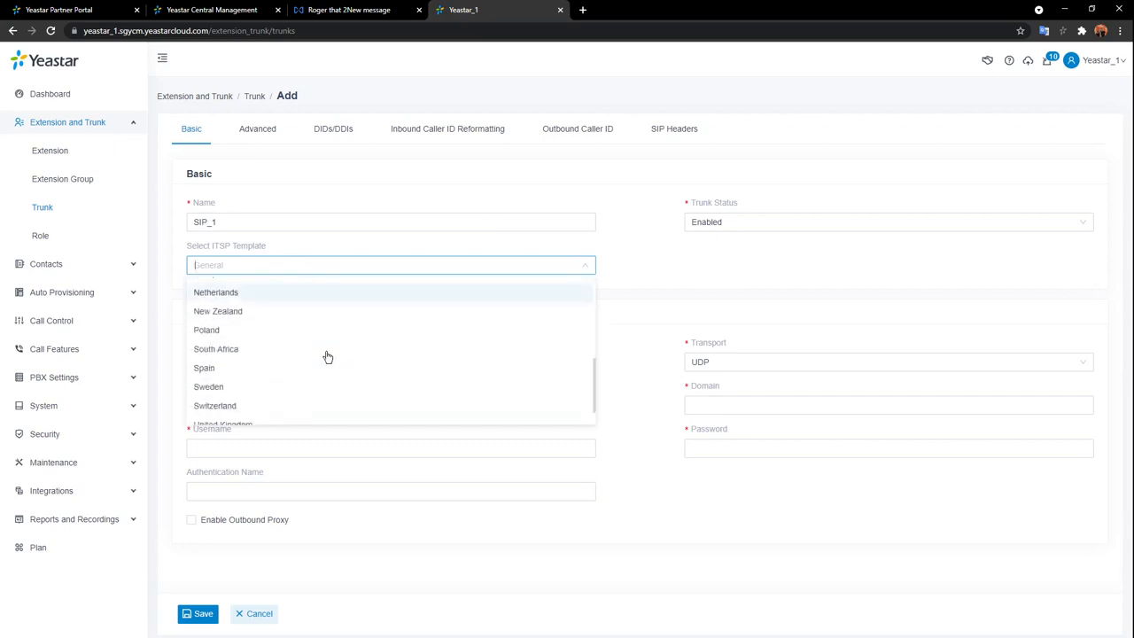
pyautogui.click(263, 415)
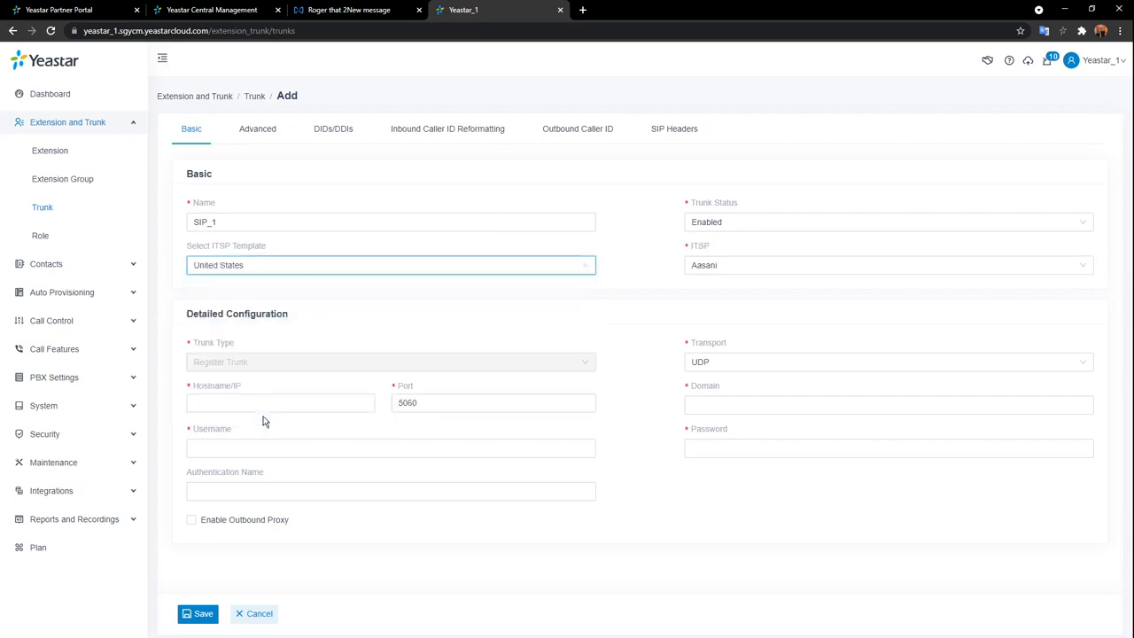
pyautogui.click(819, 269)
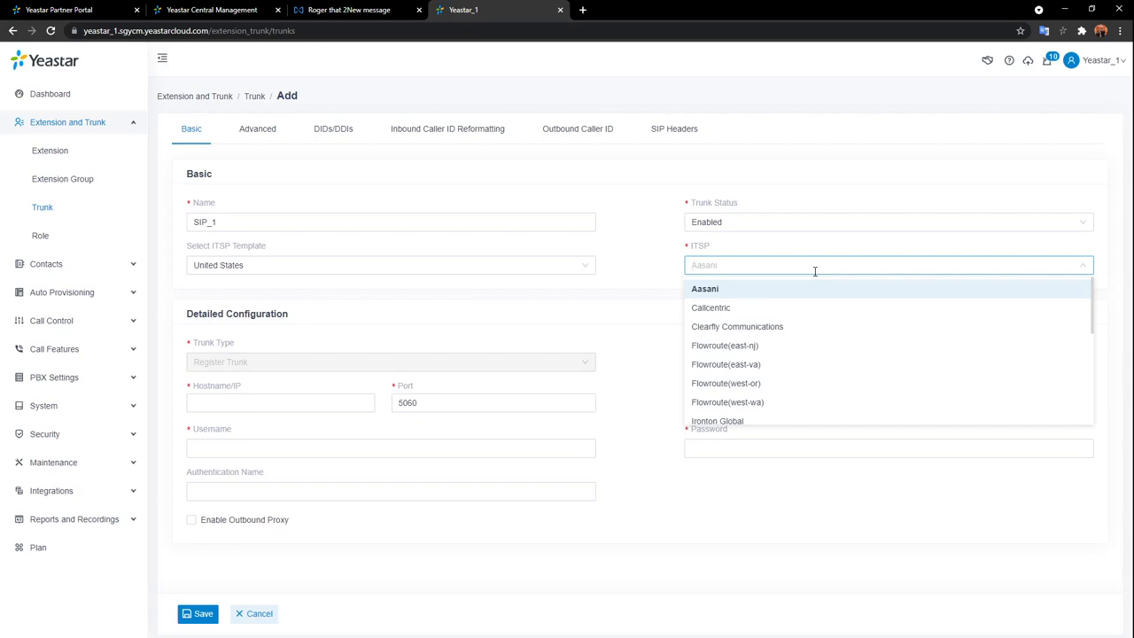
pyautogui.scroll(-2, 842, 327)
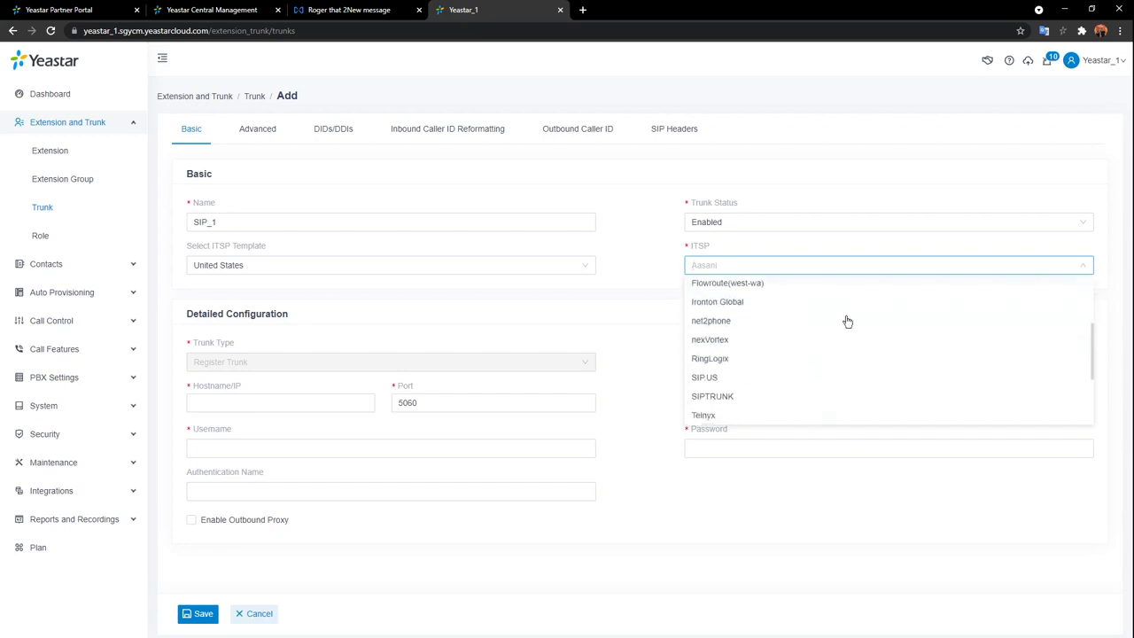
pyautogui.click(771, 378)
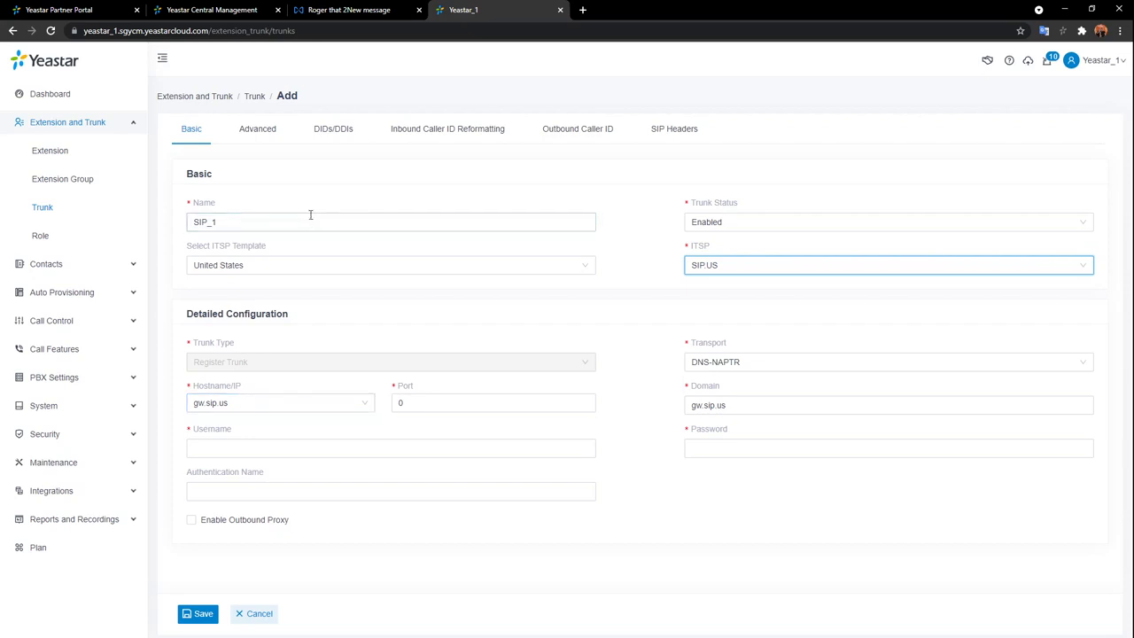
# Revert the ITSP template to General, keeping the form blank.
pyautogui.click(814, 267)
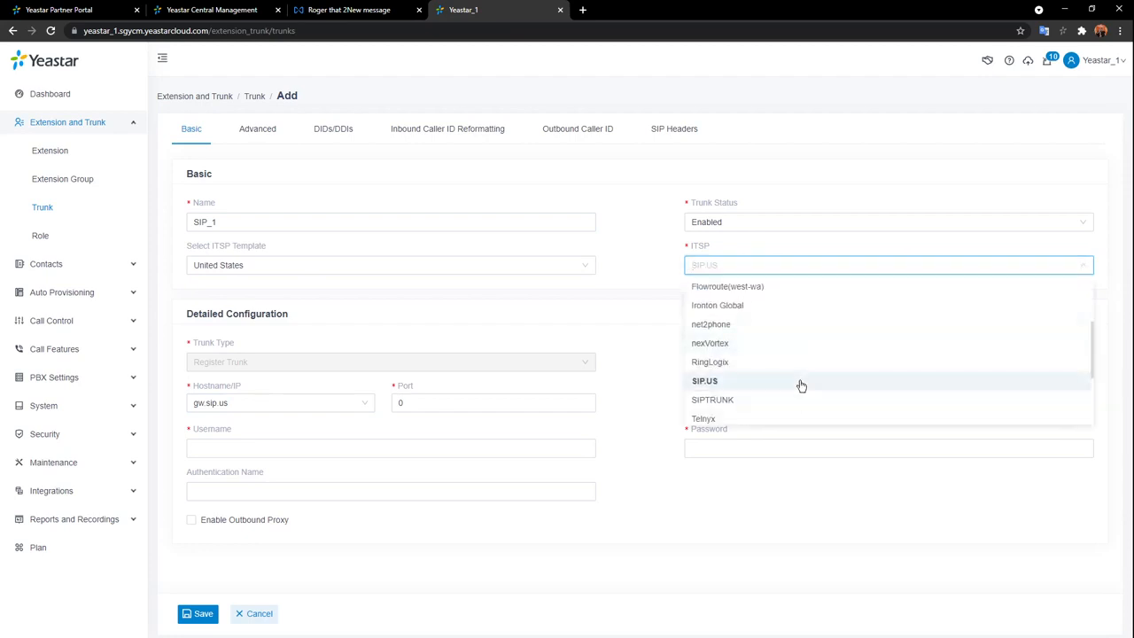
pyautogui.click(624, 311)
pyautogui.click(584, 274)
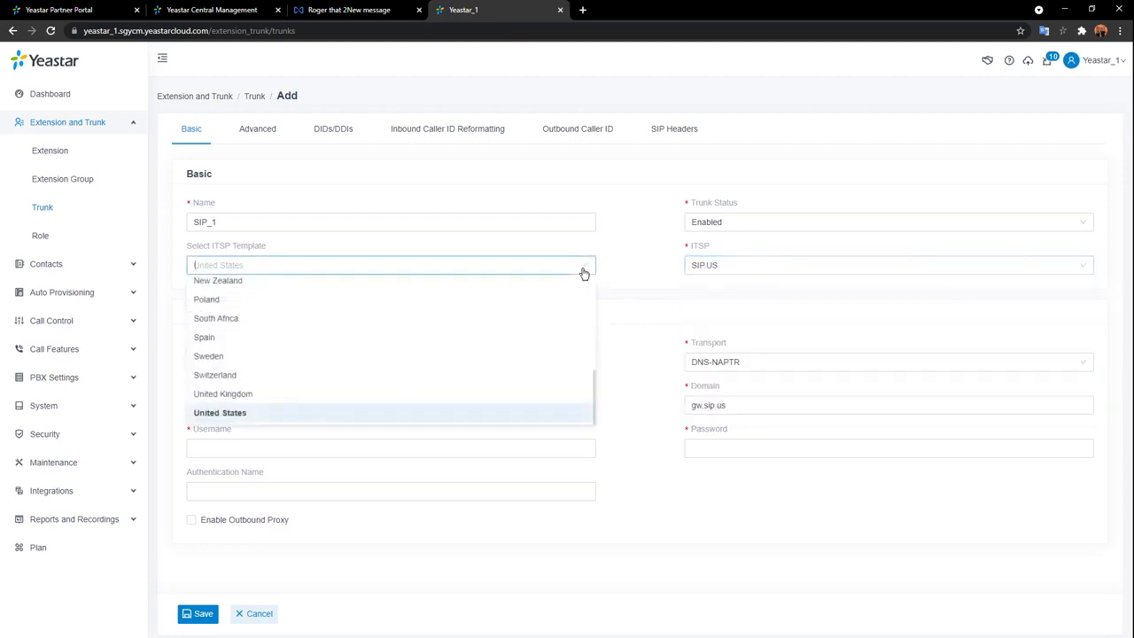
pyautogui.scroll(8, 565, 289)
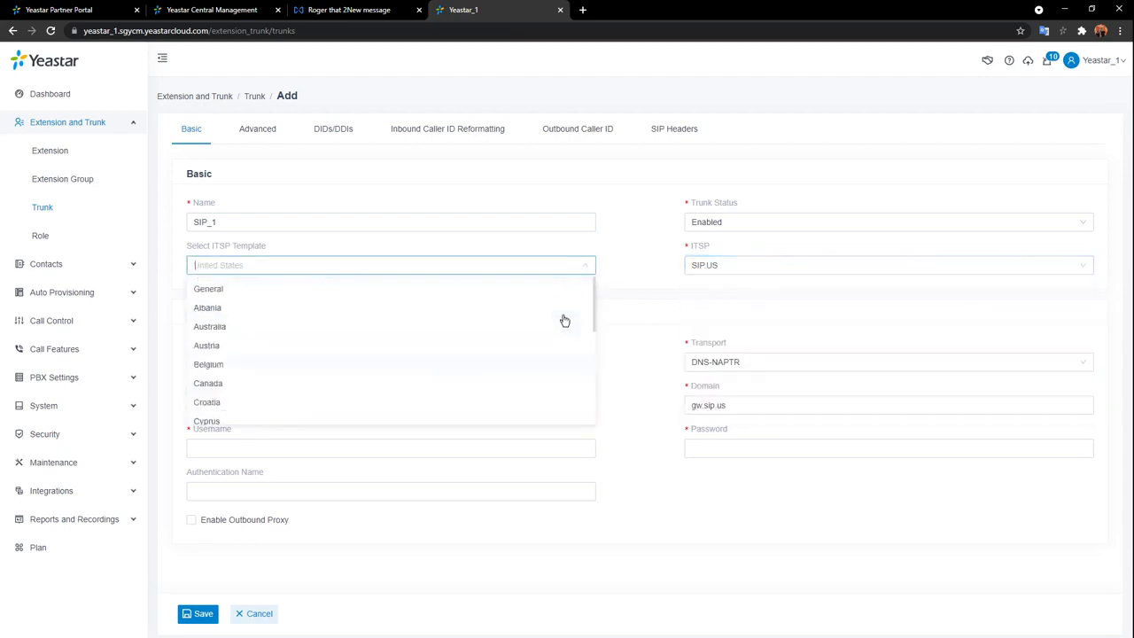
pyautogui.click(398, 291)
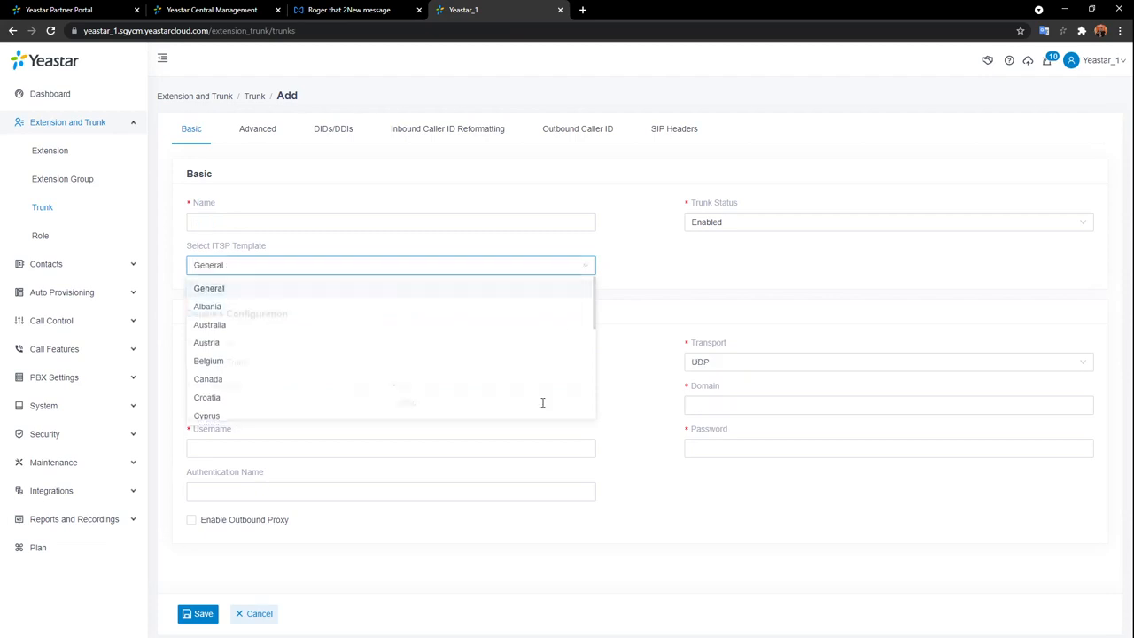
# Look over the Hostname/IP, Domain, Username, Password and Authentication Name fields, then show the Trunk Type choices.
pyautogui.click(683, 320)
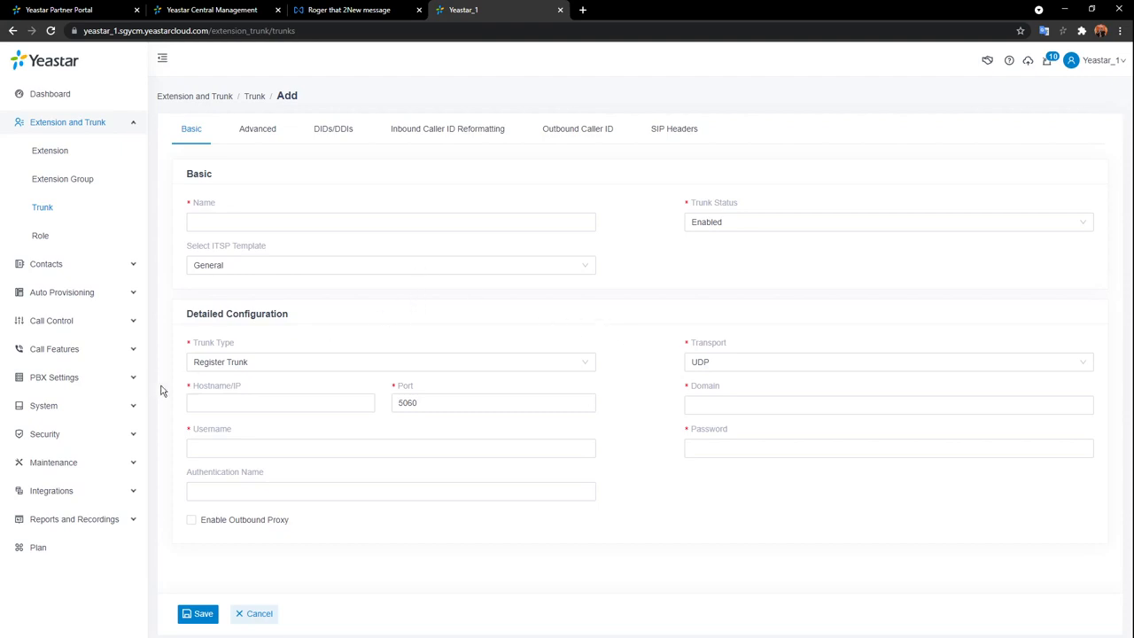
pyautogui.click(224, 403)
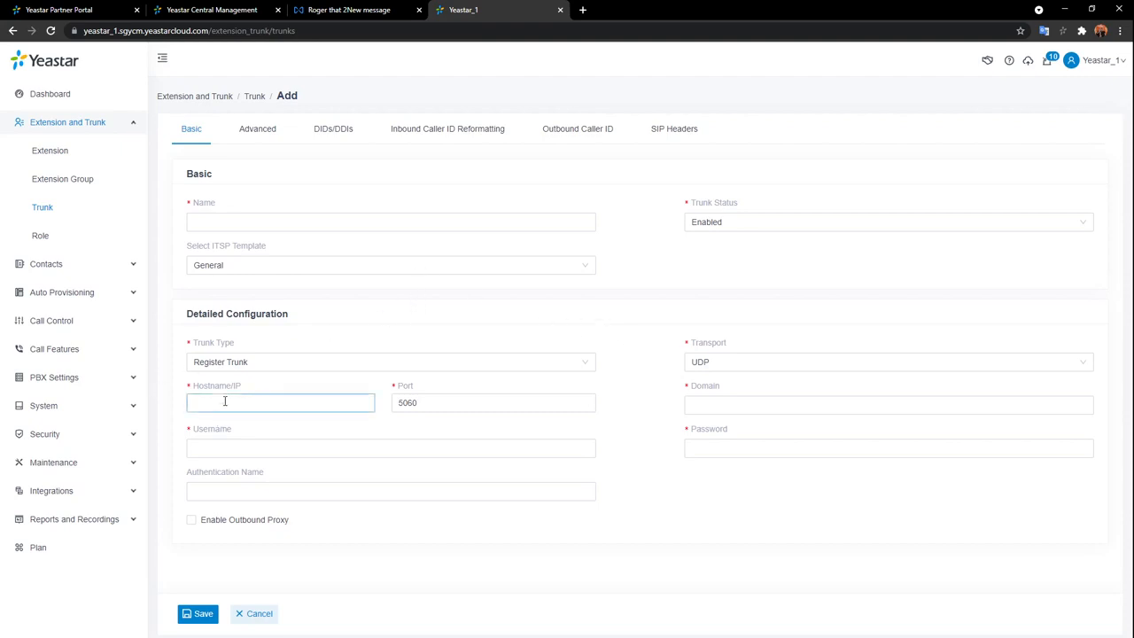
pyautogui.click(720, 405)
pyautogui.click(296, 446)
pyautogui.click(742, 452)
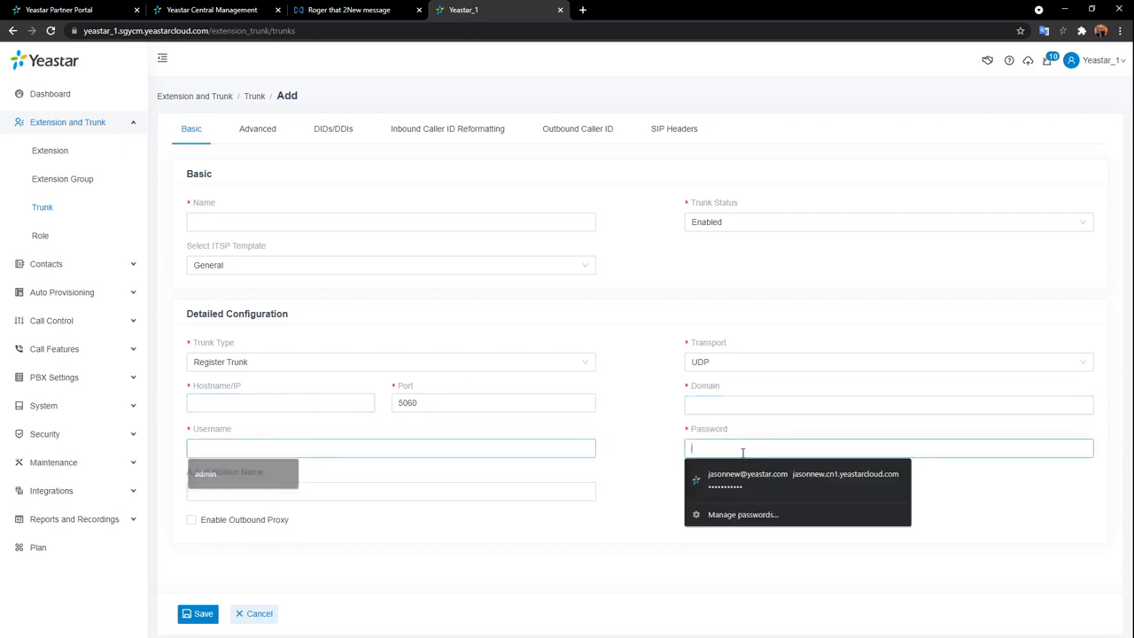
pyautogui.click(608, 484)
pyautogui.click(422, 486)
pyautogui.click(661, 544)
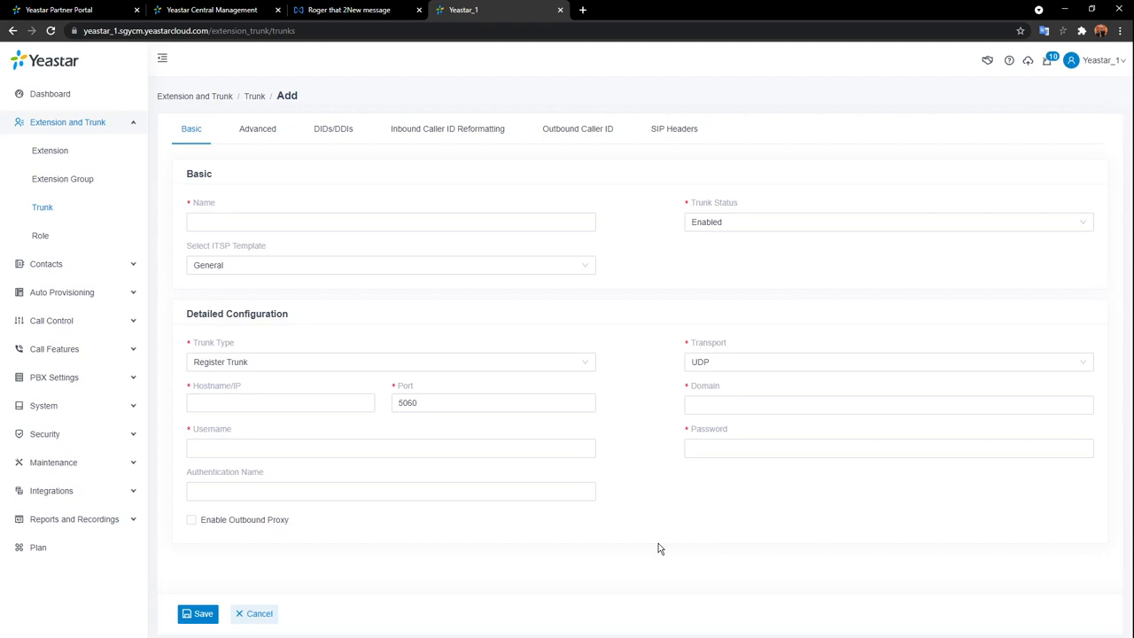
pyautogui.click(581, 365)
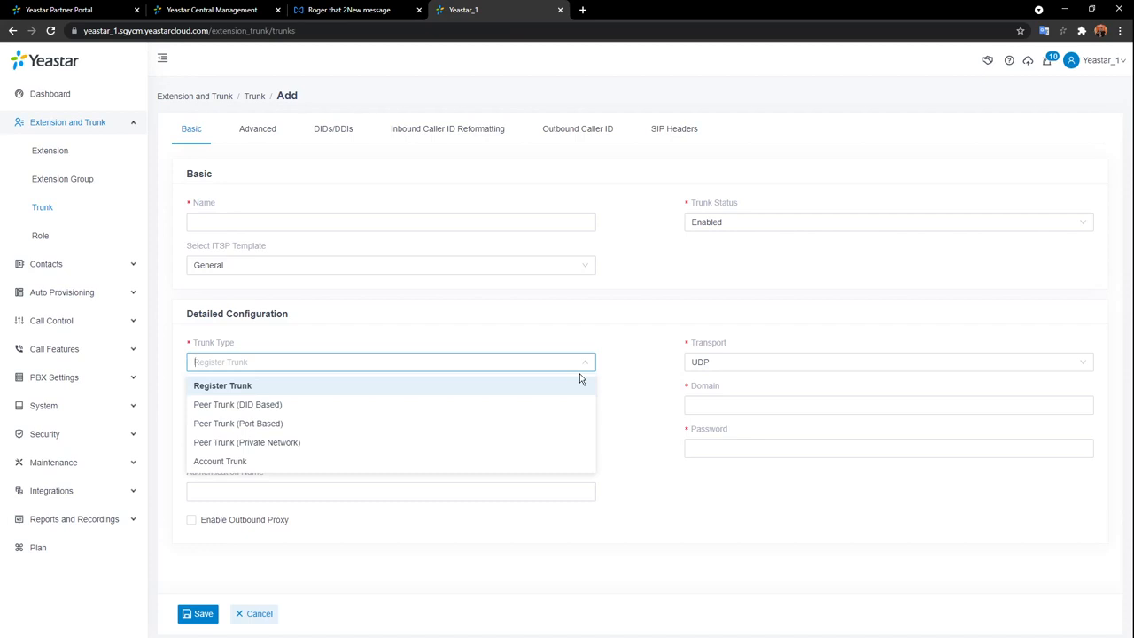
# Try Peer Trunk (DID Based) and Peer Trunk (Port Based), ending on Peer Trunk (Private Network).
pyautogui.click(288, 406)
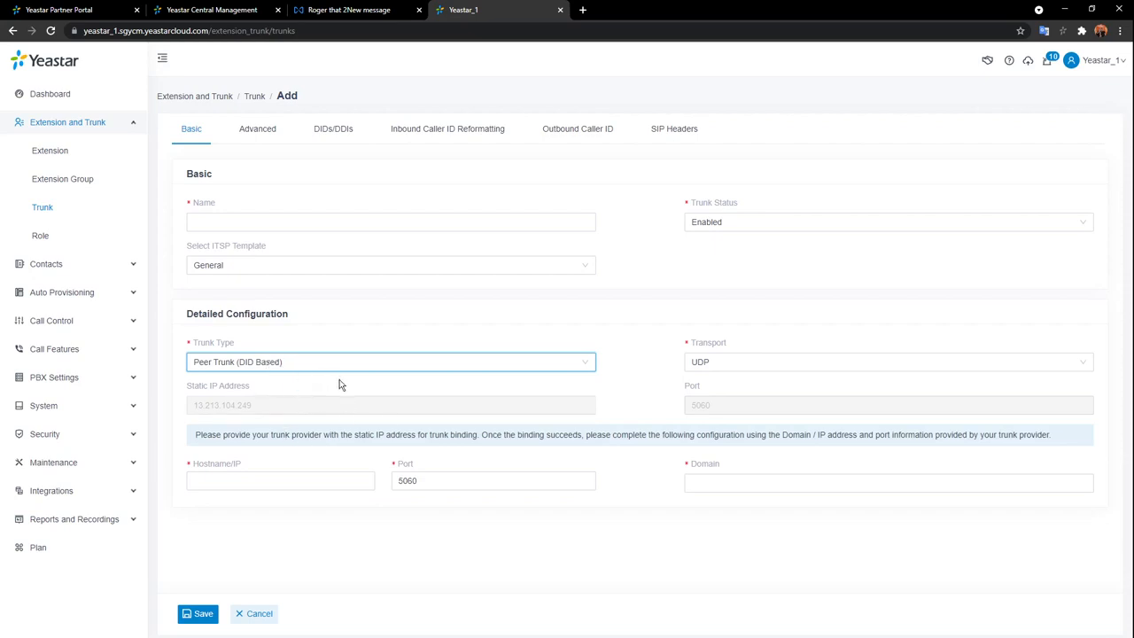
pyautogui.click(543, 363)
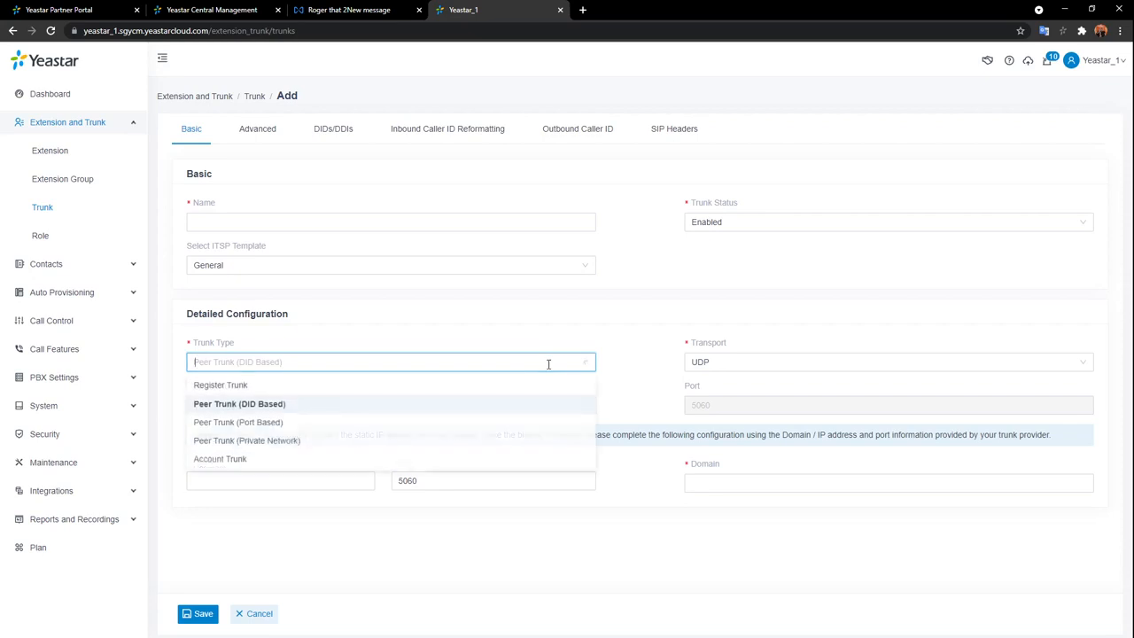
pyautogui.click(301, 427)
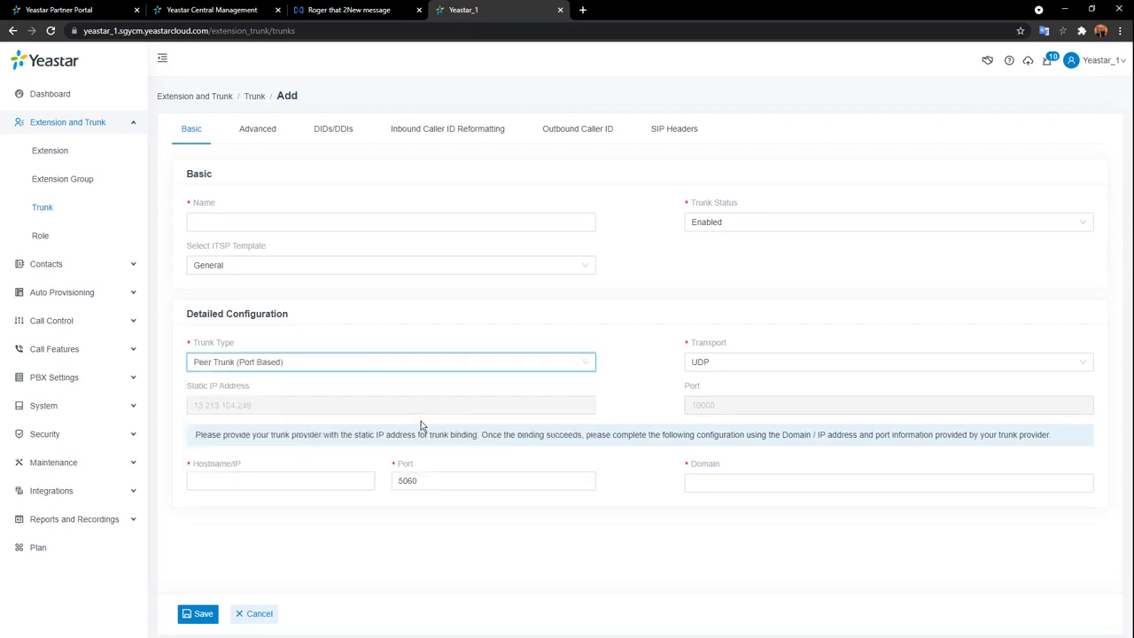
pyautogui.click(587, 365)
pyautogui.click(352, 443)
# Discard the peer trunk form and start a new Account Trunk named SIP_1.
pyautogui.click(259, 615)
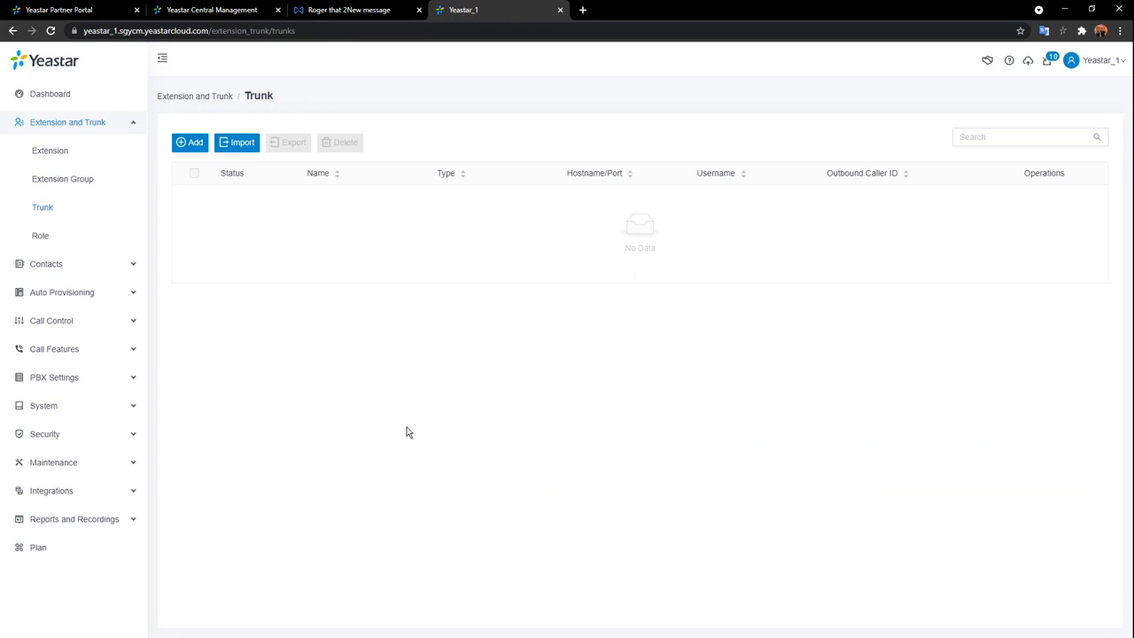
pyautogui.click(197, 144)
pyautogui.click(299, 223)
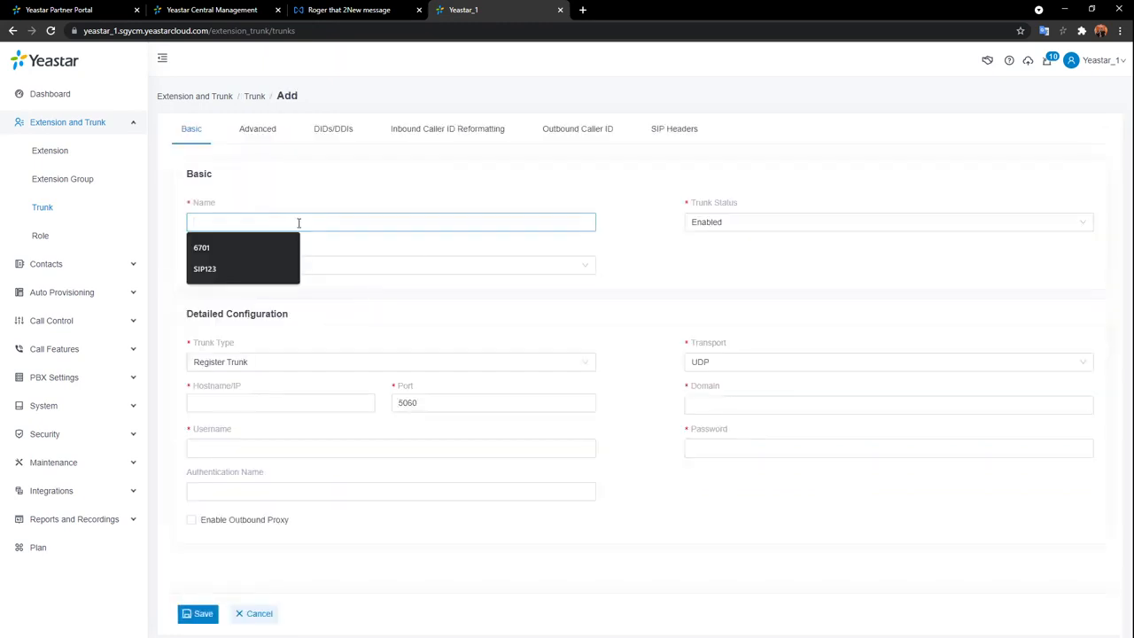
pyautogui.write('SIP_1')
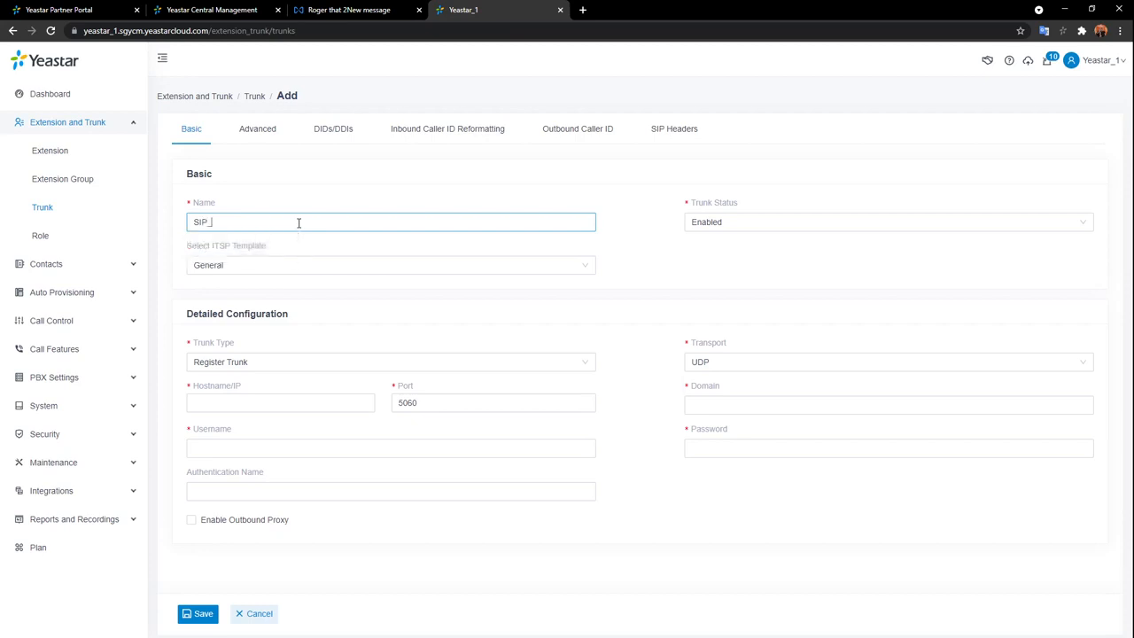
pyautogui.click(582, 367)
pyautogui.click(222, 462)
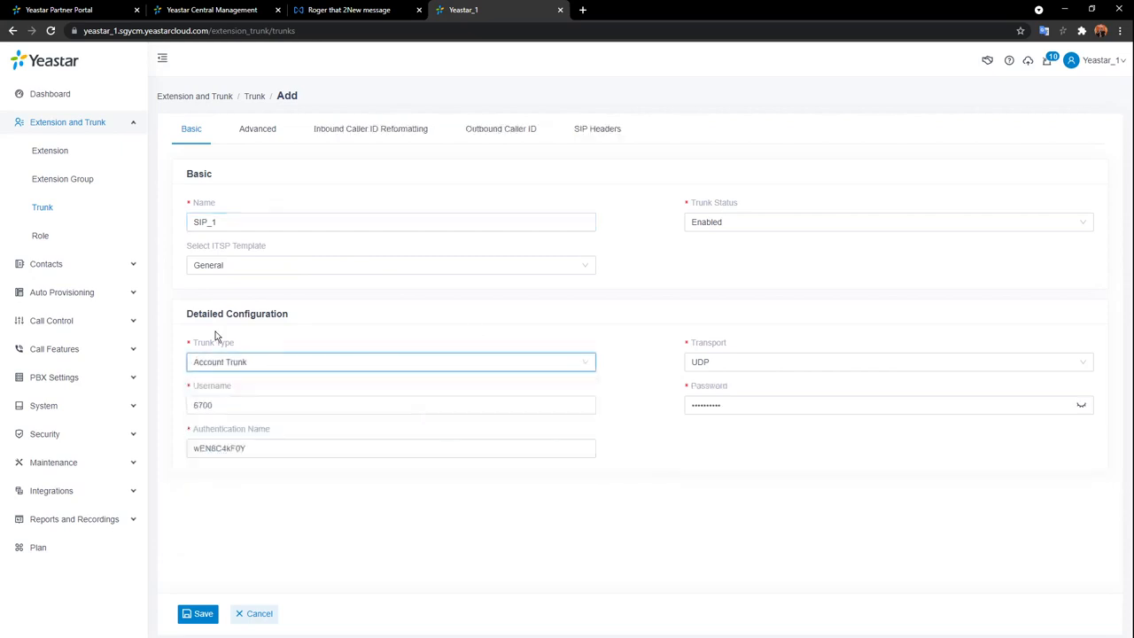
# Save the SIP_1 trunk and apply the pending configuration change.
pyautogui.click(200, 614)
pyautogui.click(966, 62)
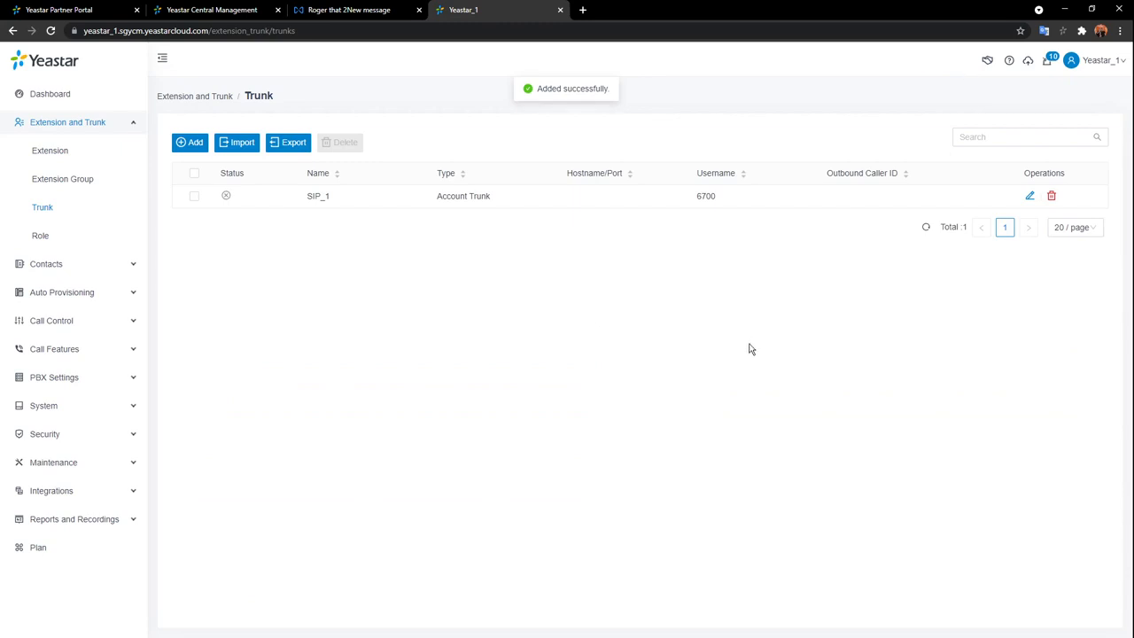
pyautogui.moveTo(226, 196)
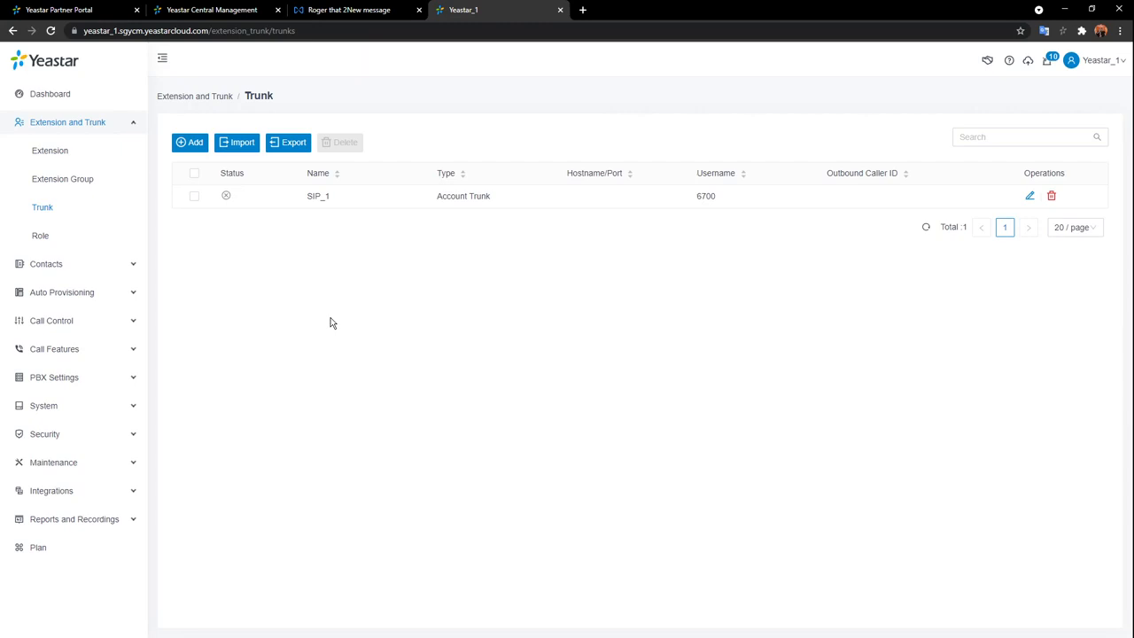
# Collapse Extension and Trunk, expand Call Control, and add Account Trunk SIP_2.
pyautogui.click(115, 124)
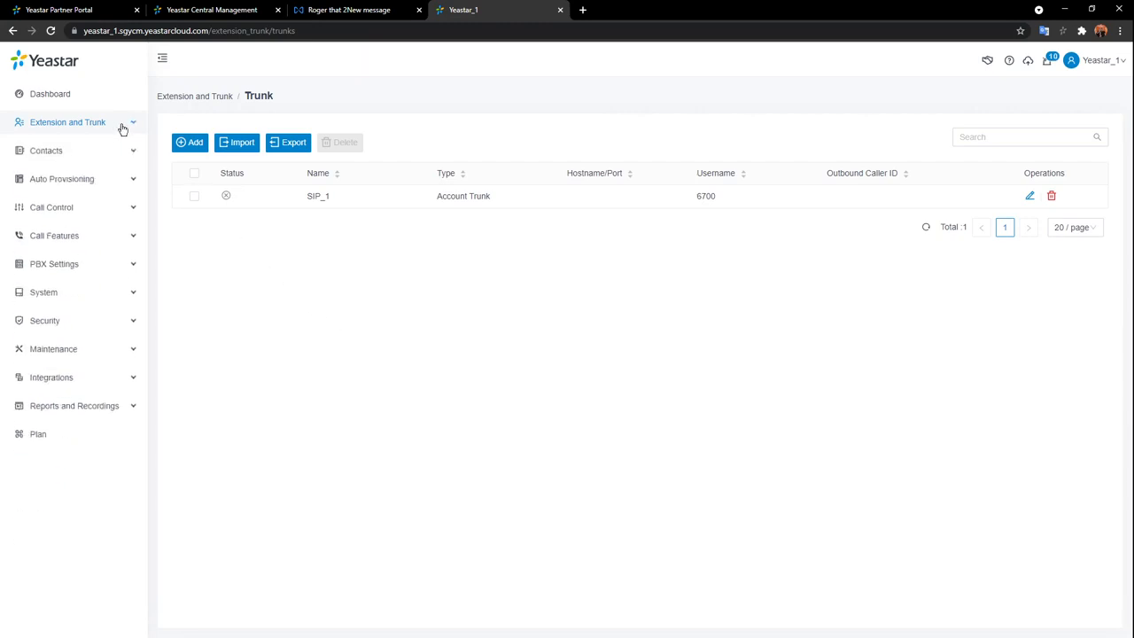
pyautogui.click(65, 208)
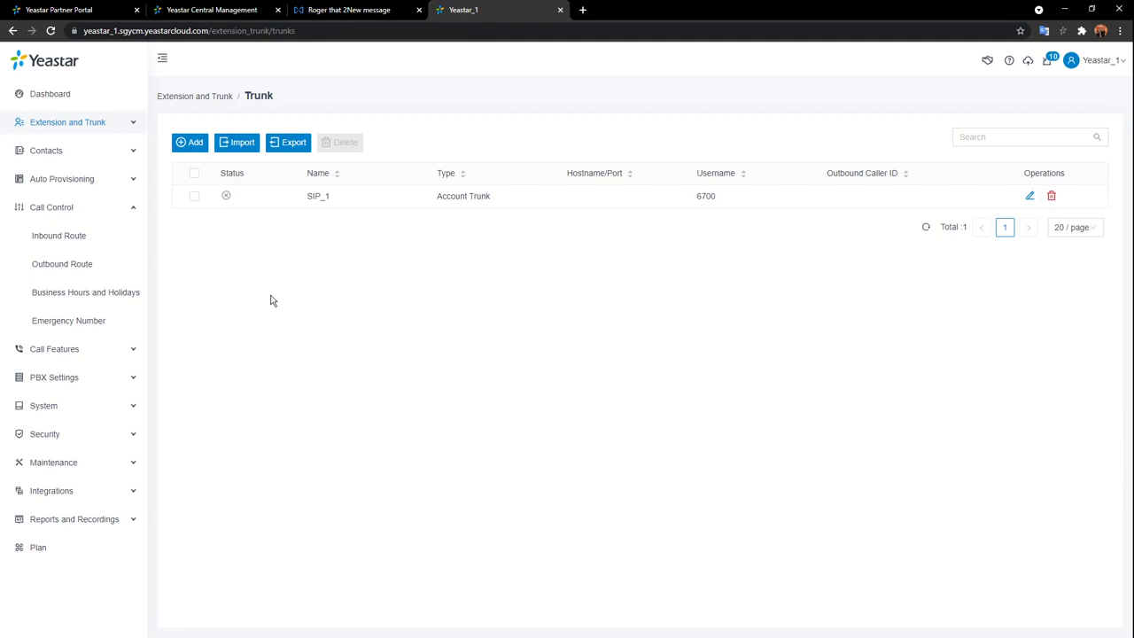
pyautogui.click(196, 143)
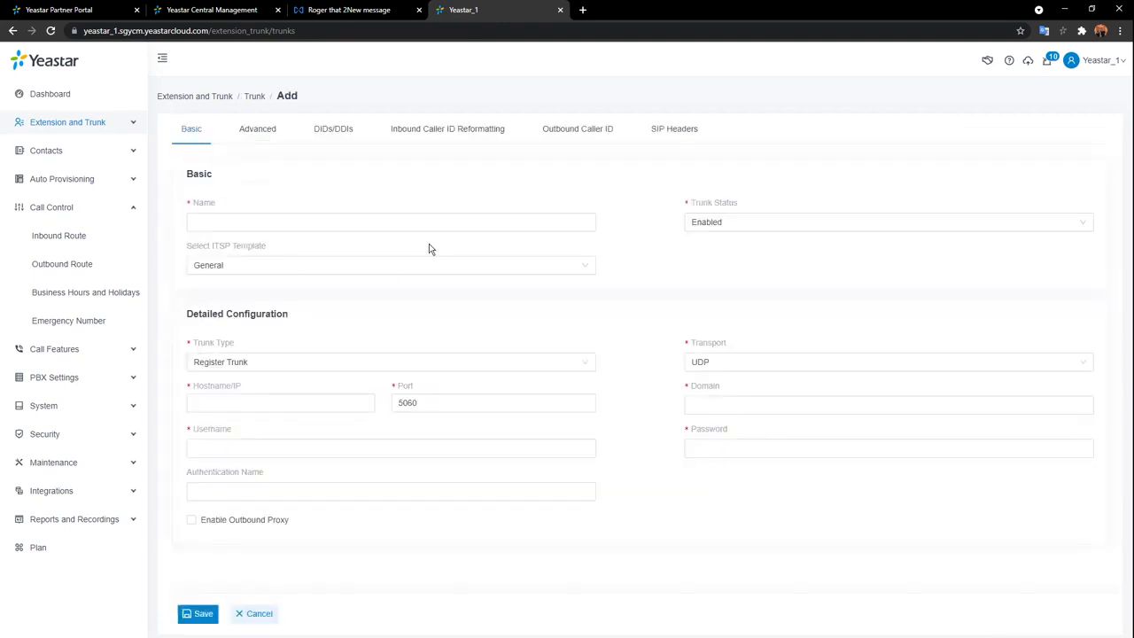
pyautogui.click(438, 223)
pyautogui.write('SI')
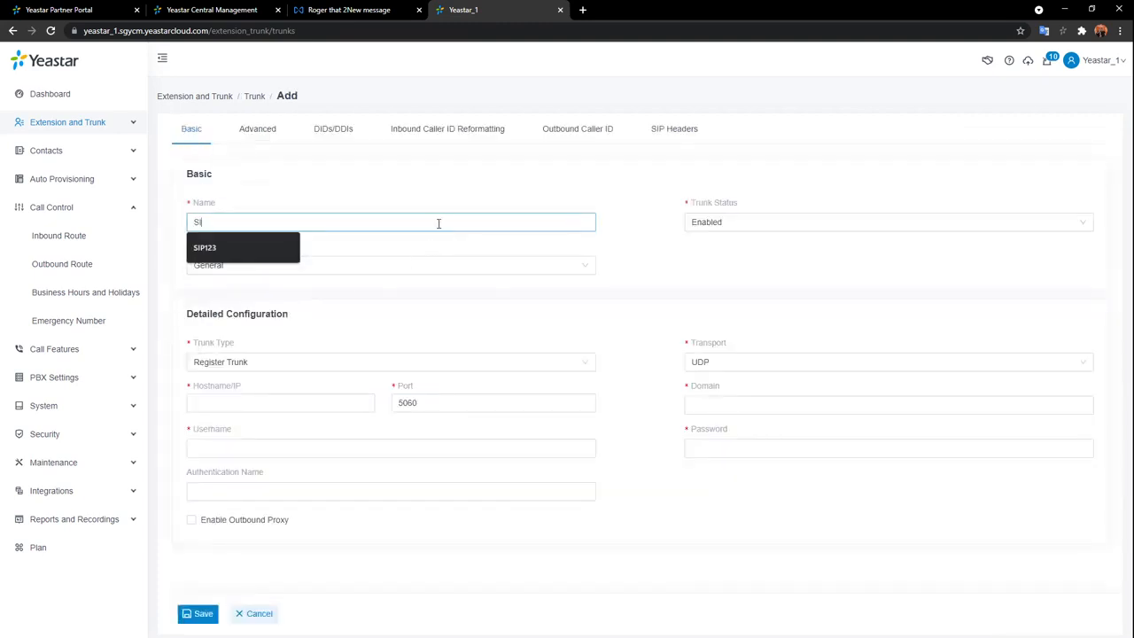
pyautogui.write('P_2')
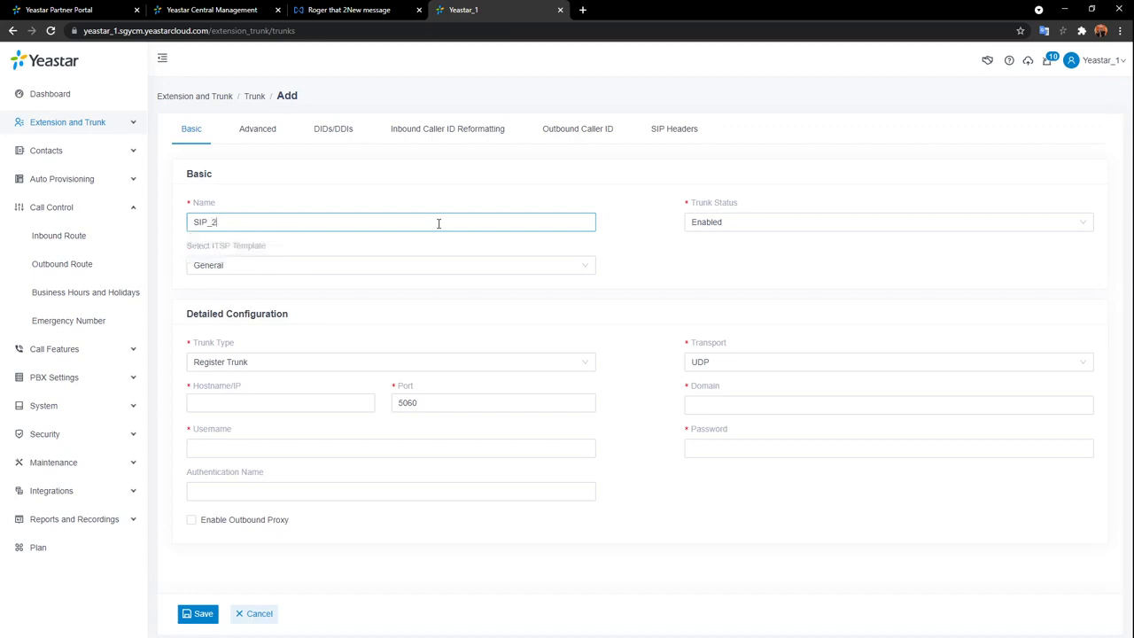
pyautogui.click(553, 366)
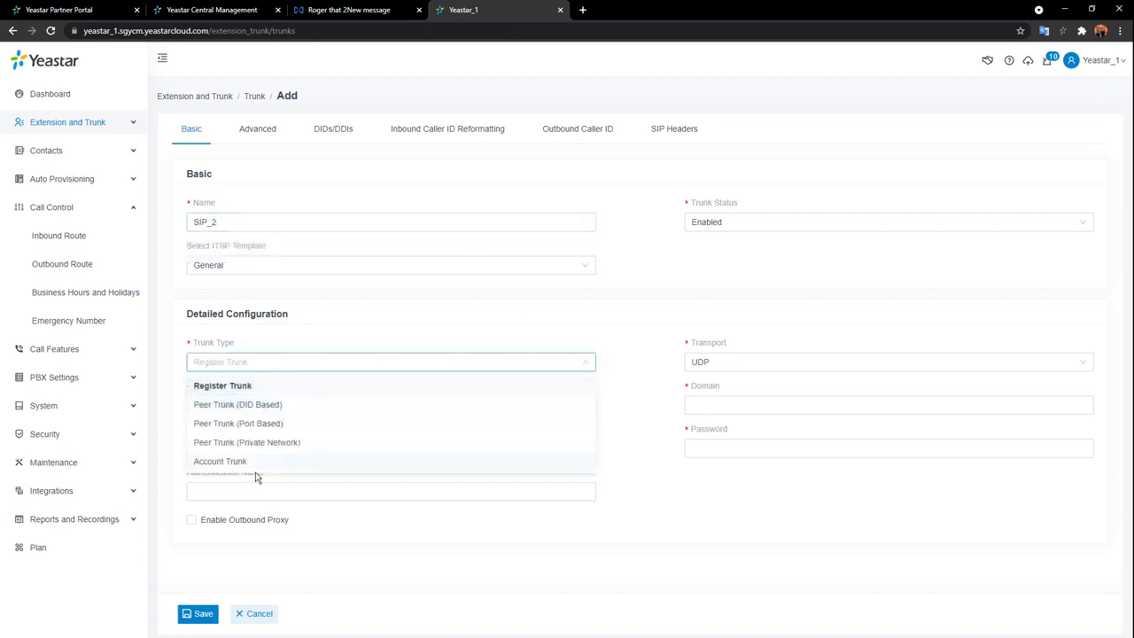
pyautogui.click(256, 462)
pyautogui.click(195, 614)
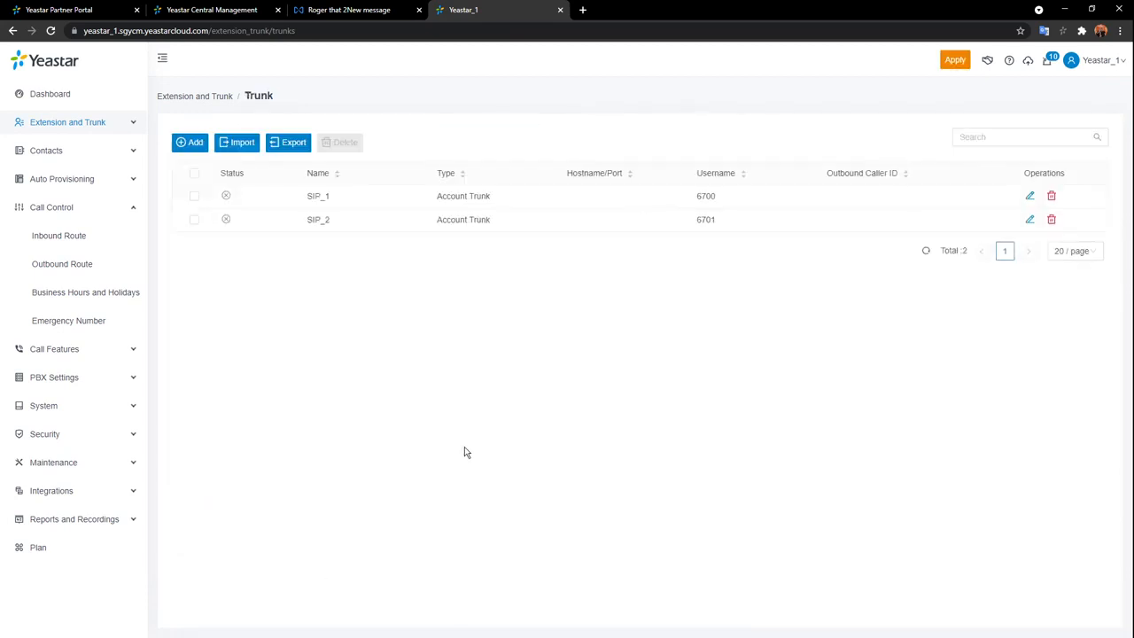
# Add a third Account Trunk named SIP_3, correcting the autofilled name.
pyautogui.click(192, 144)
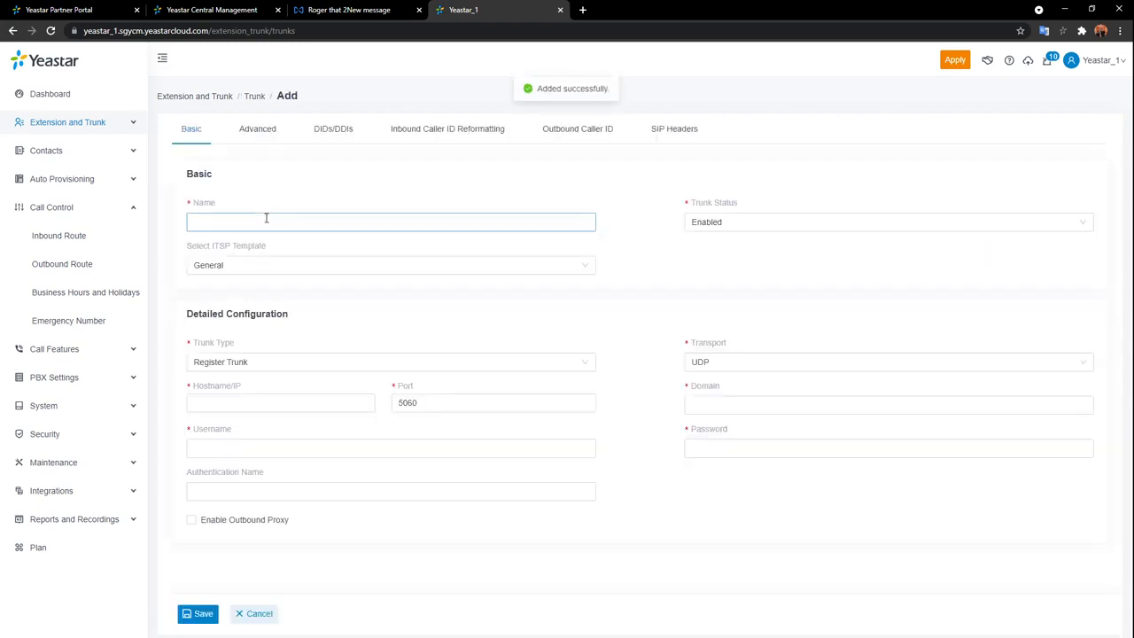
pyautogui.click(265, 220)
pyautogui.write('SIP123')
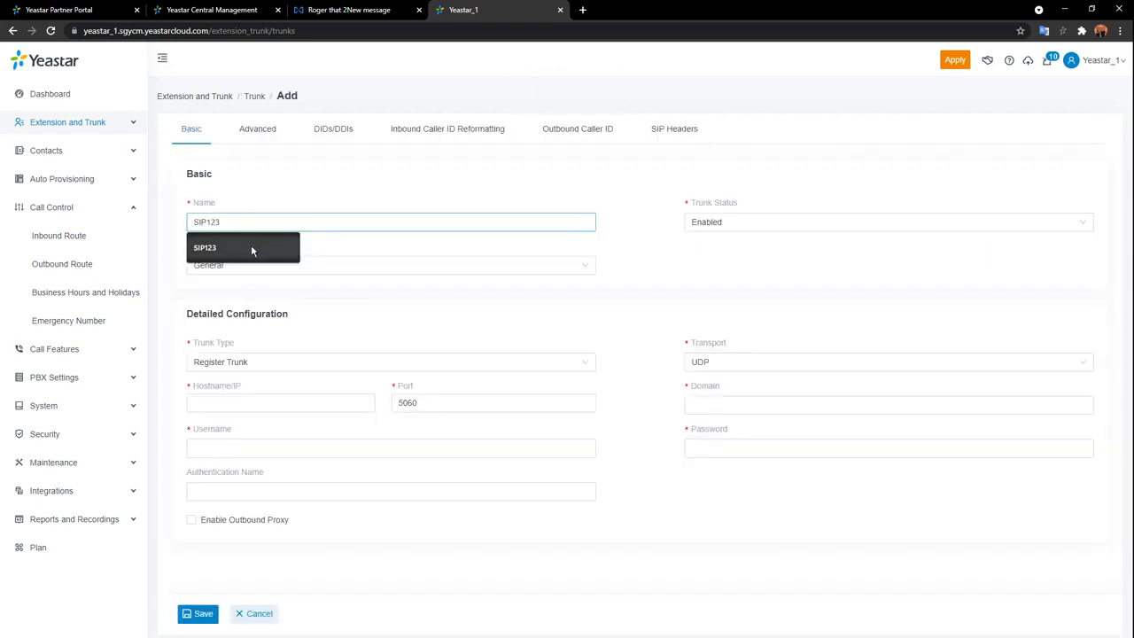
pyautogui.press('BackSpace')
pyautogui.press('BackSpace')
pyautogui.press('BackSpace')
pyautogui.write('_')
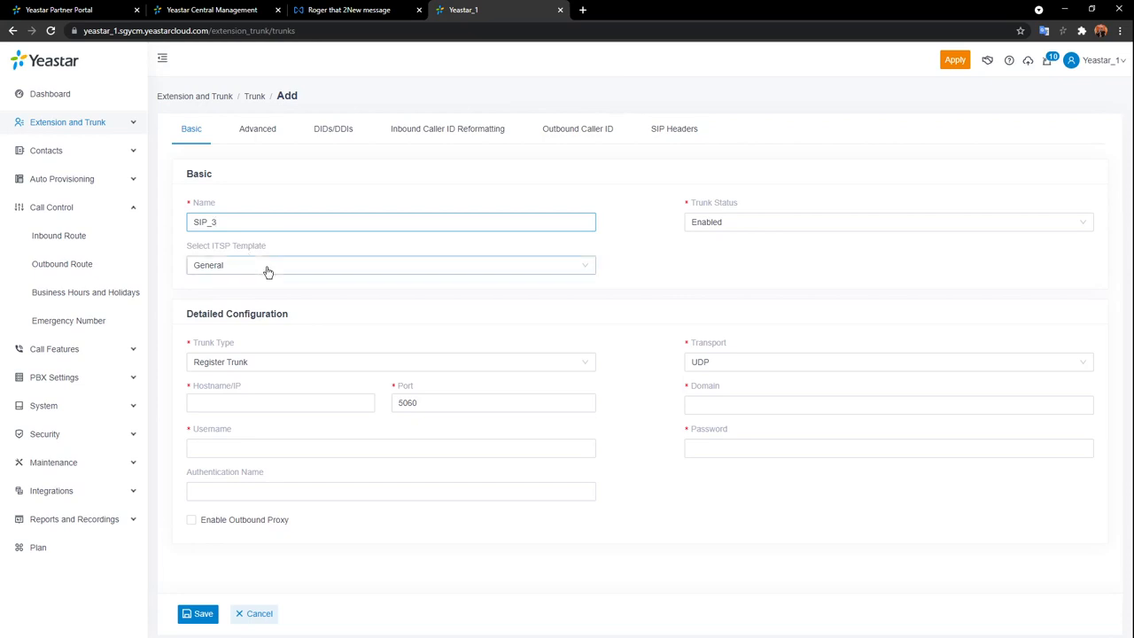
pyautogui.click(352, 362)
pyautogui.click(241, 463)
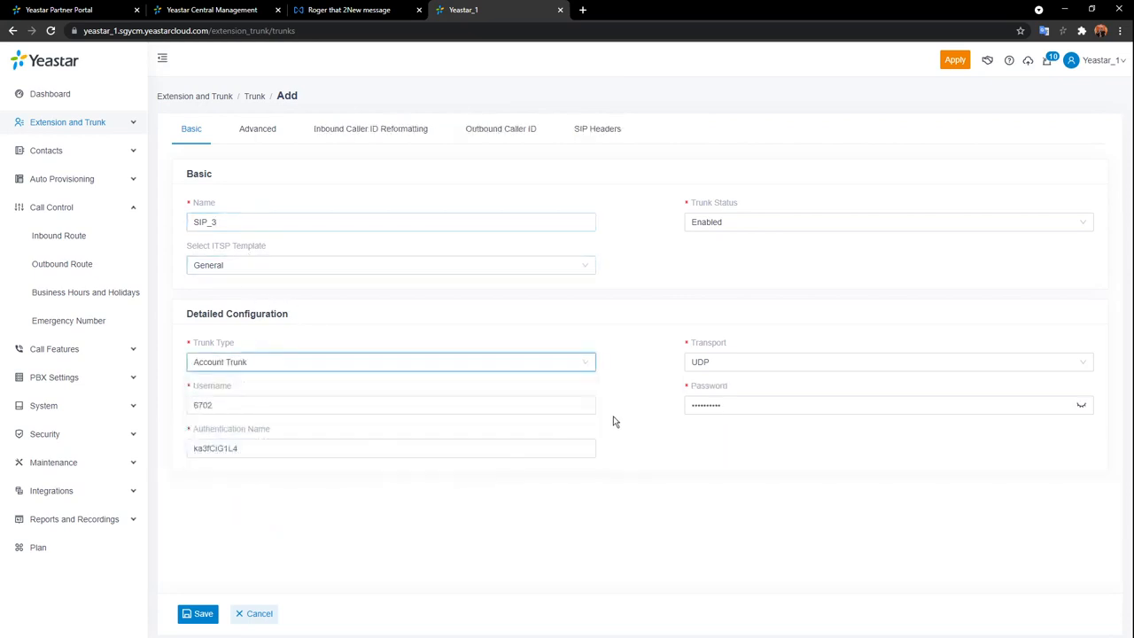
pyautogui.click(203, 614)
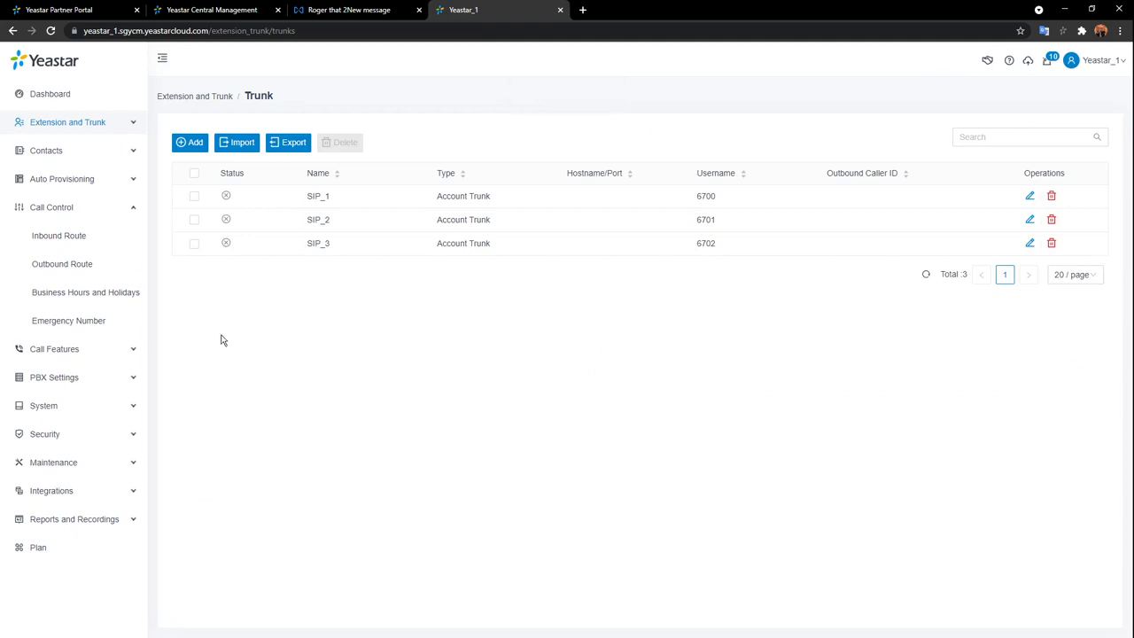
# Go to Business Hours and Holidays and start a new Business Hours entry.
pyautogui.click(46, 292)
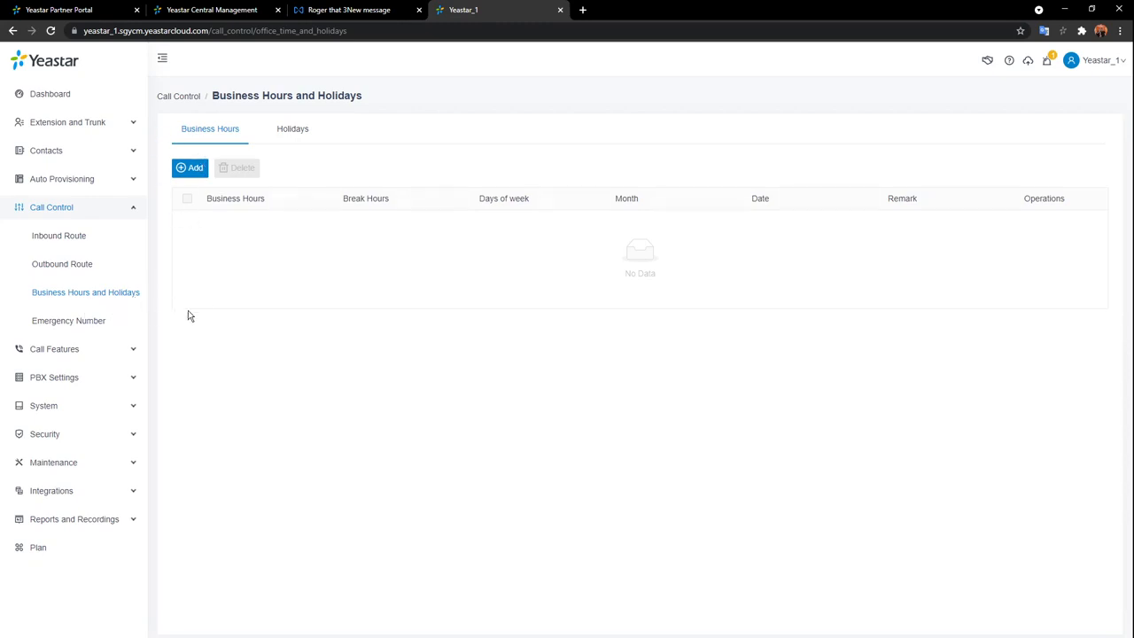
pyautogui.click(196, 170)
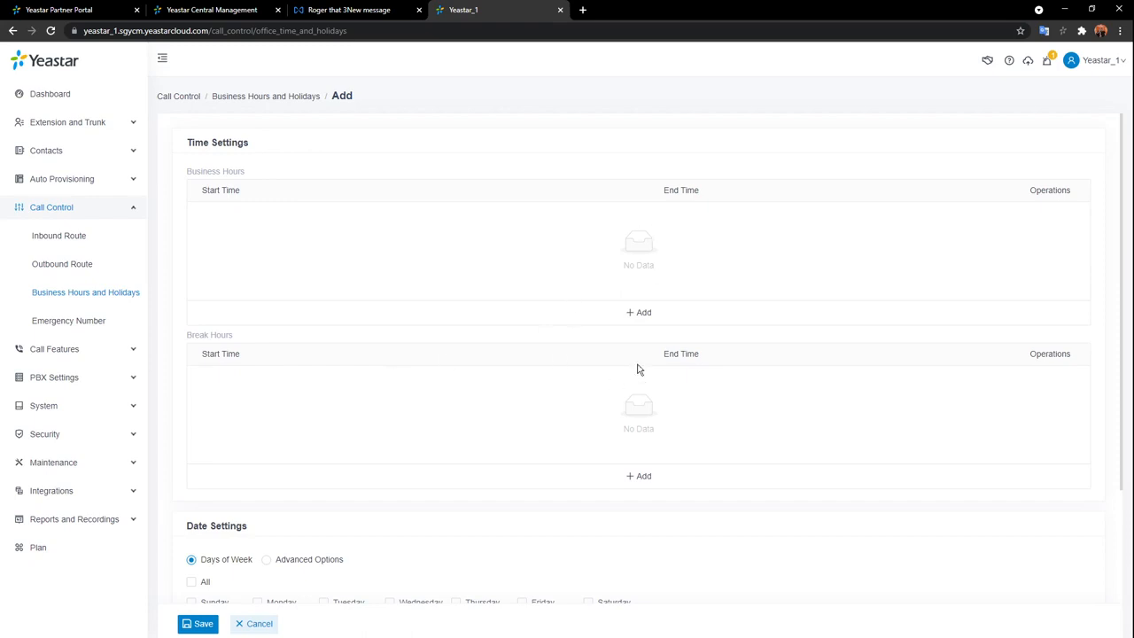
# Add a business hours row from 09:00 to 18:00.
pyautogui.click(638, 312)
pyautogui.click(262, 220)
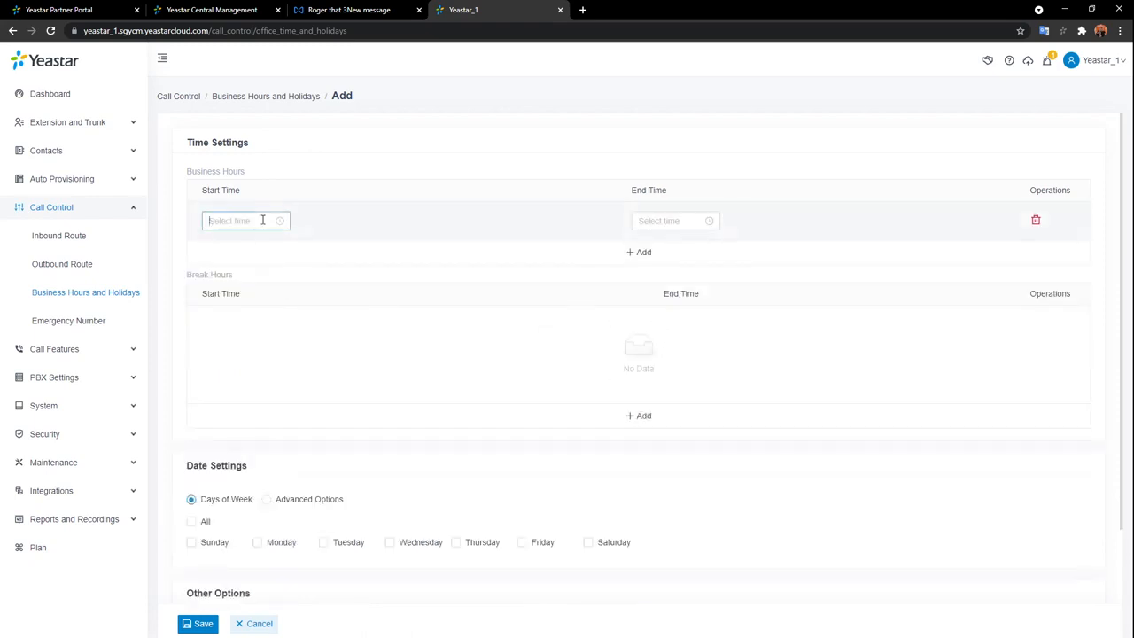
pyautogui.scroll(-2, 222, 266)
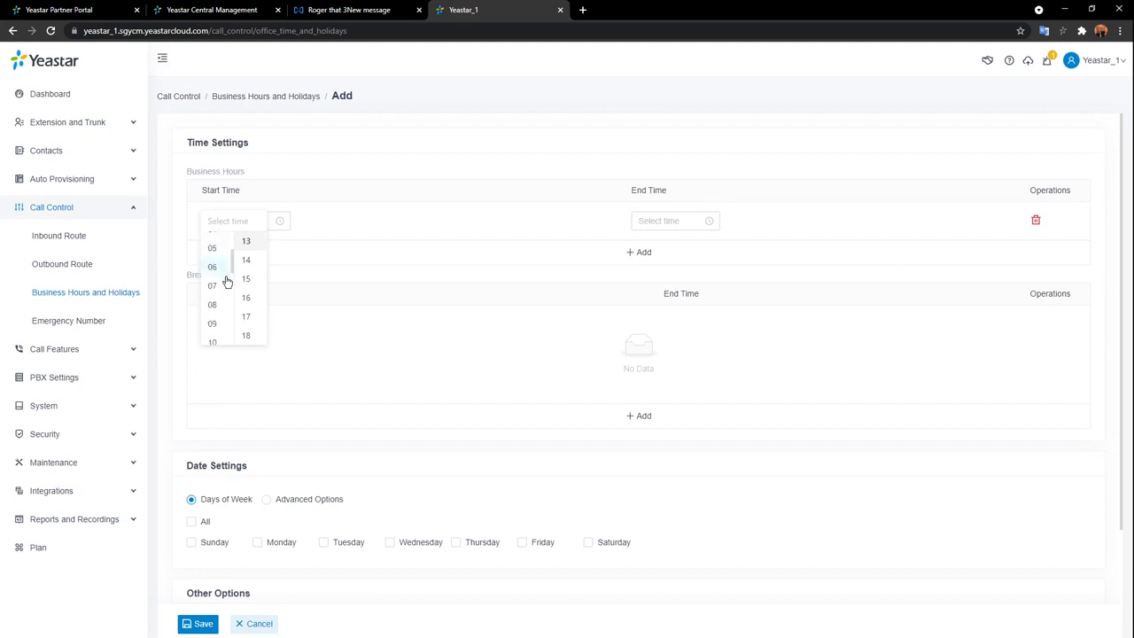
pyautogui.click(217, 325)
pyautogui.scroll(4, 246, 266)
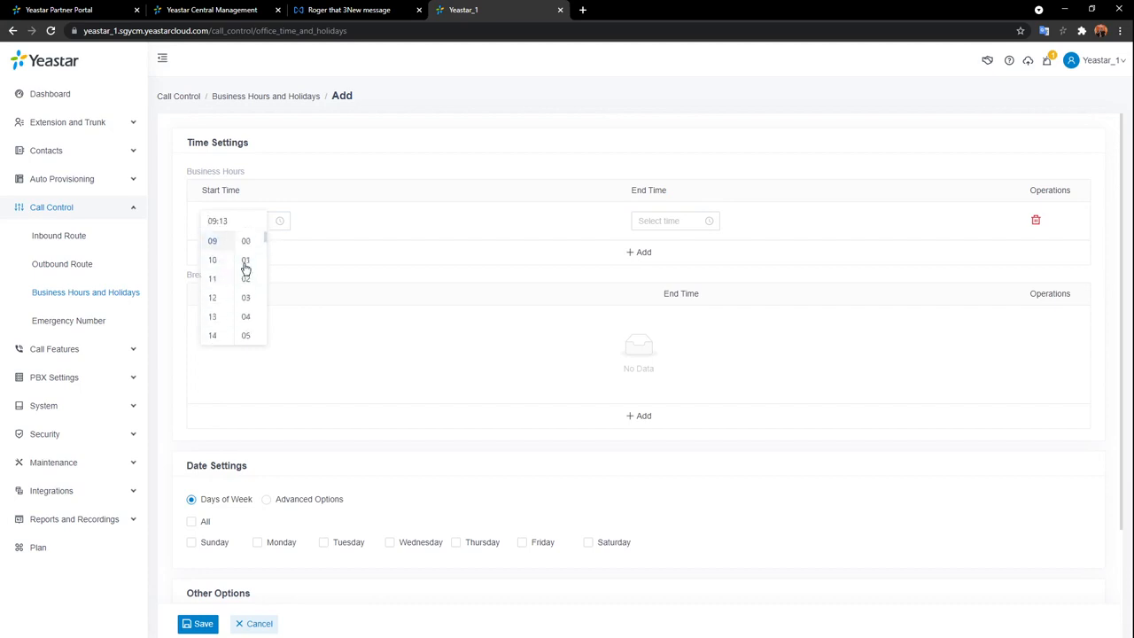
pyautogui.click(246, 240)
pyautogui.click(651, 220)
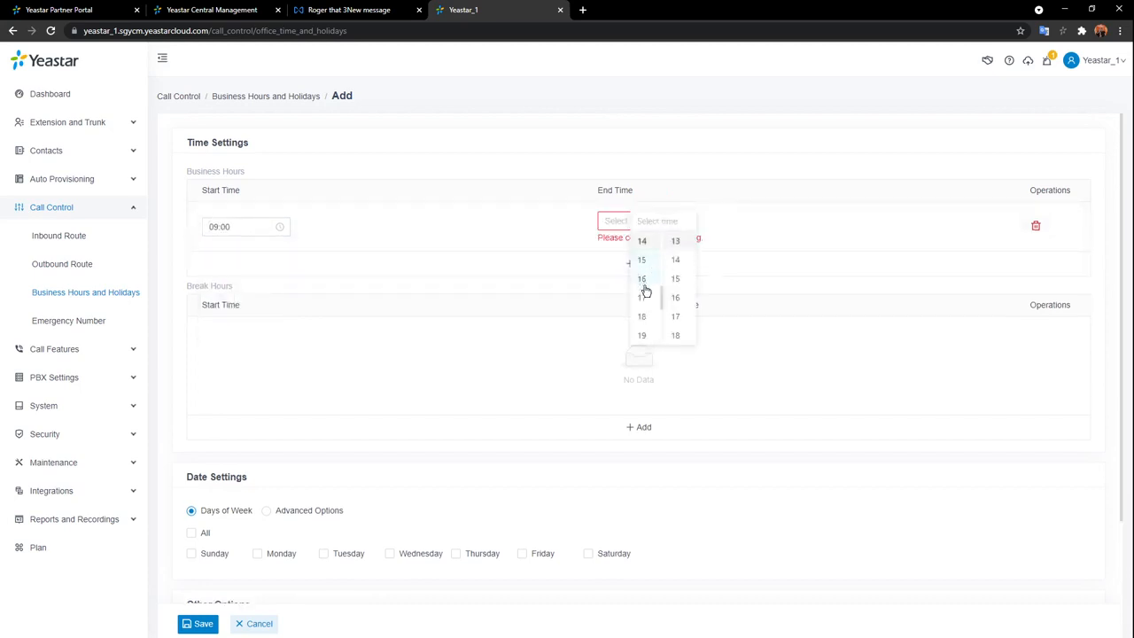
pyautogui.click(642, 316)
pyautogui.scroll(4, 643, 263)
pyautogui.click(644, 242)
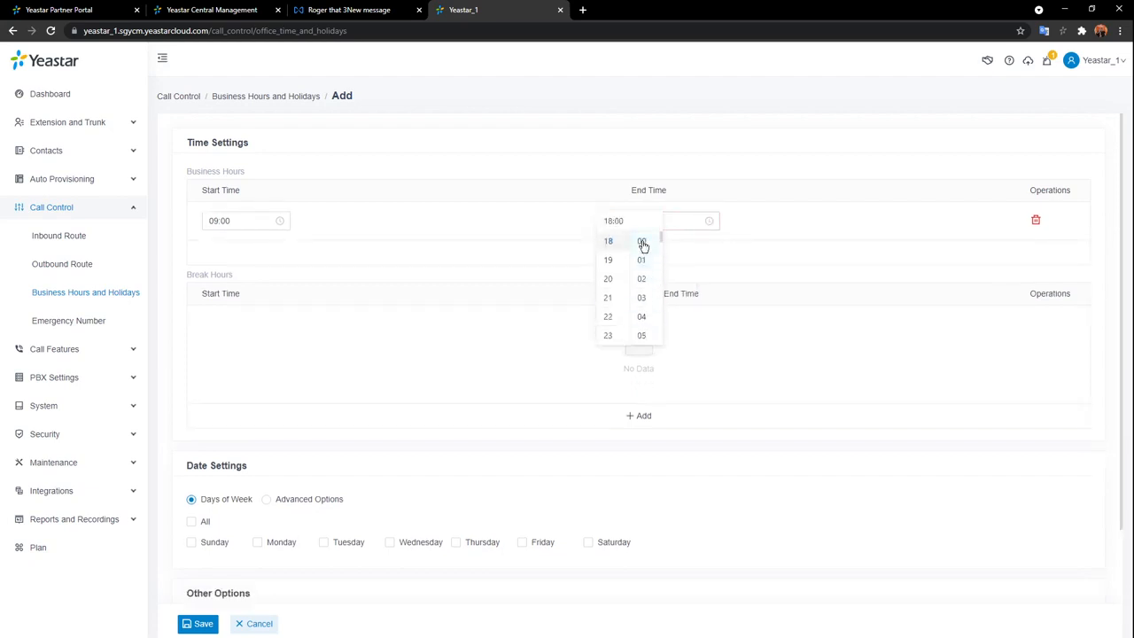
pyautogui.click(812, 221)
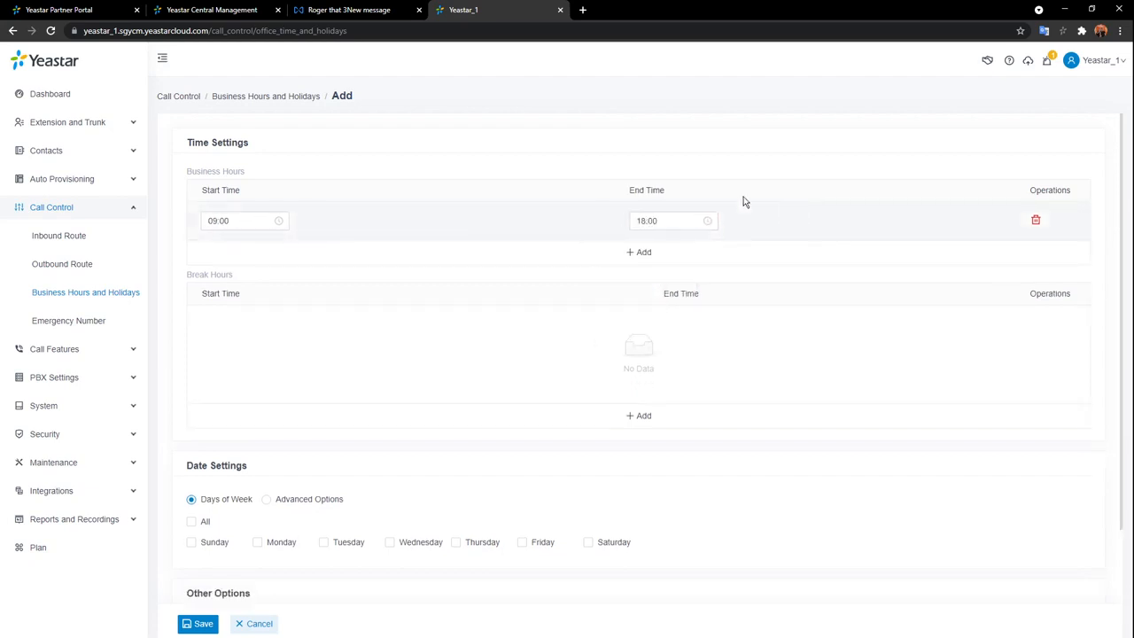
# Add a break hours row from 12:00 to 13:00.
pyautogui.click(644, 417)
pyautogui.click(240, 324)
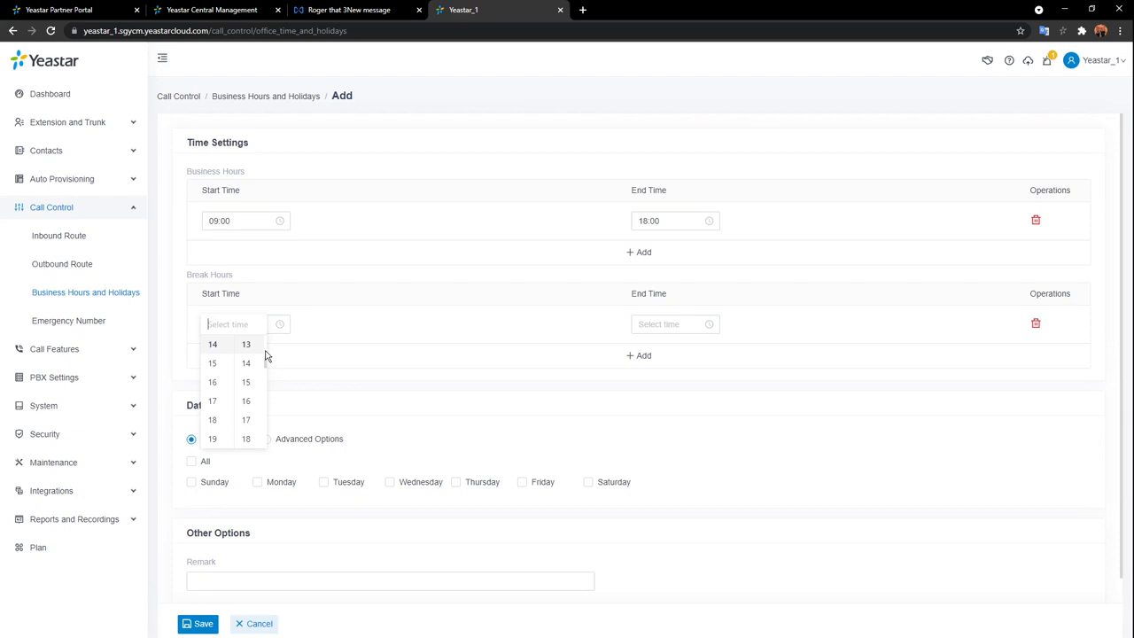
pyautogui.scroll(2, 227, 391)
pyautogui.click(212, 379)
pyautogui.scroll(4, 245, 354)
pyautogui.click(245, 349)
pyautogui.click(668, 325)
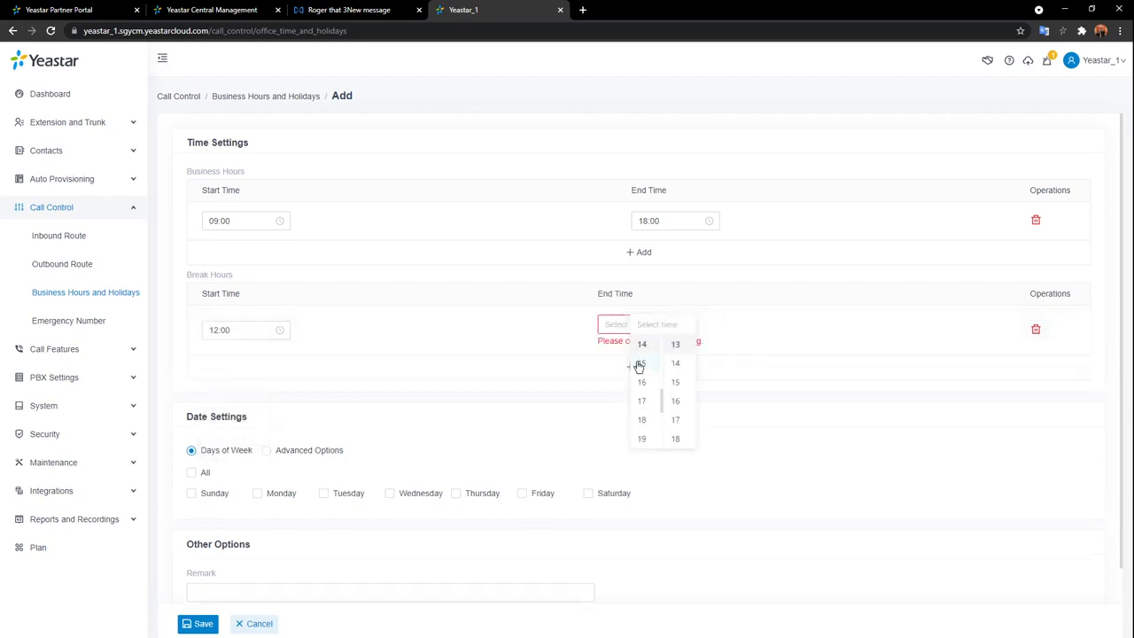
pyautogui.scroll(1, 645, 368)
pyautogui.click(645, 386)
pyautogui.scroll(3, 644, 364)
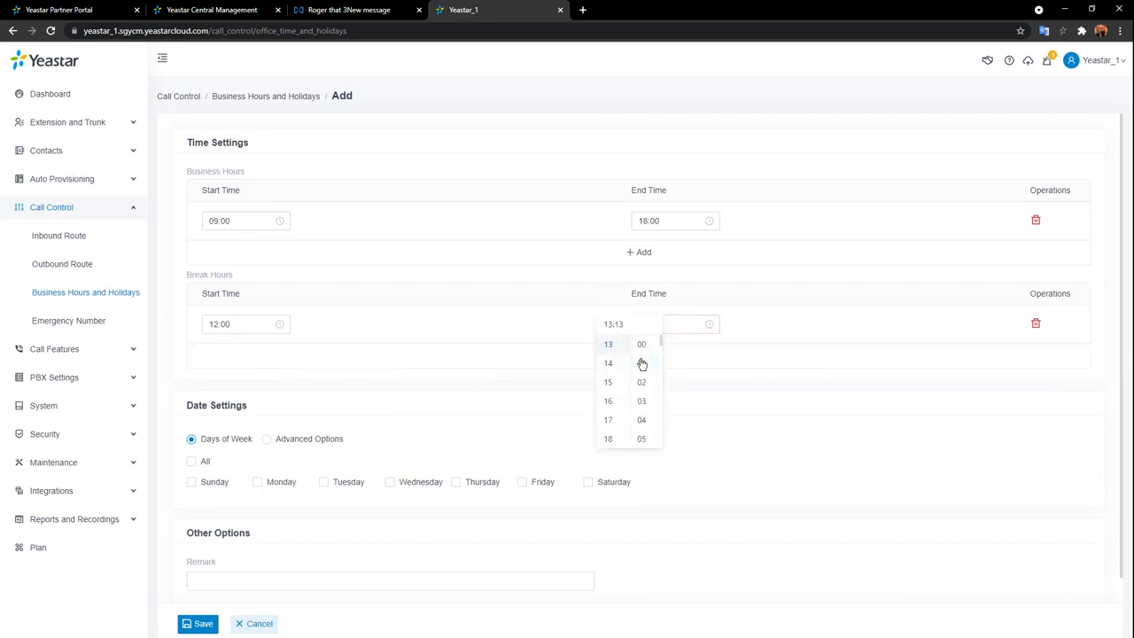
pyautogui.click(644, 345)
pyautogui.click(785, 326)
# Check Monday through Friday under Days of Week and save the schedule.
pyautogui.scroll(-1, 409, 419)
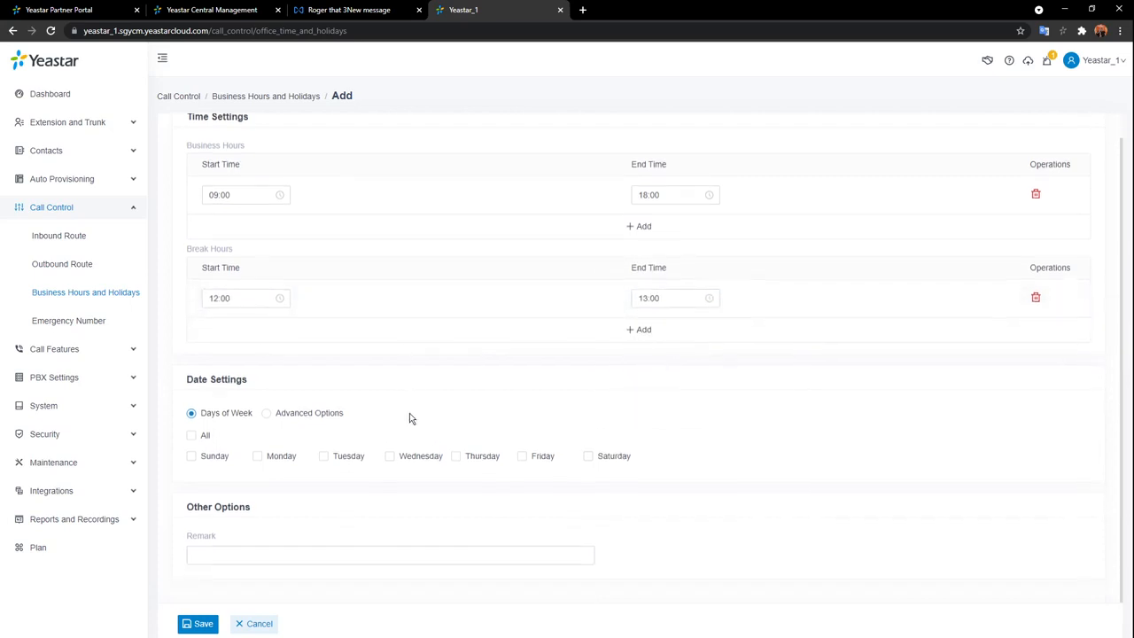
pyautogui.click(258, 459)
pyautogui.click(324, 459)
pyautogui.click(390, 459)
pyautogui.click(457, 459)
pyautogui.click(523, 457)
pyautogui.click(268, 413)
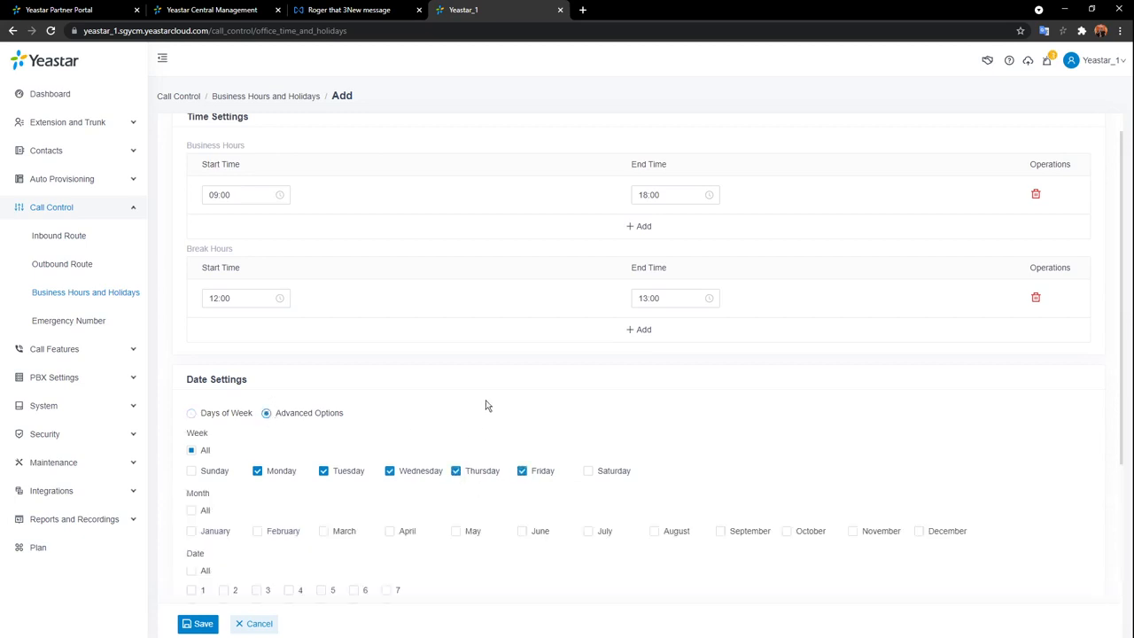
pyautogui.scroll(-1, 362, 389)
pyautogui.scroll(-2, 362, 388)
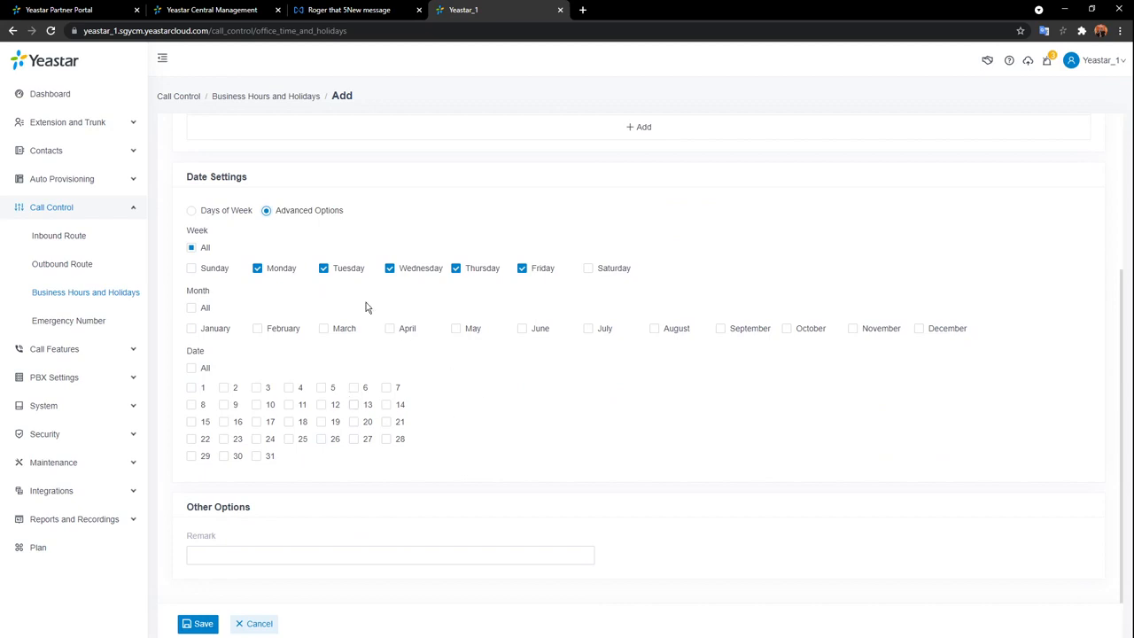
pyautogui.click(192, 210)
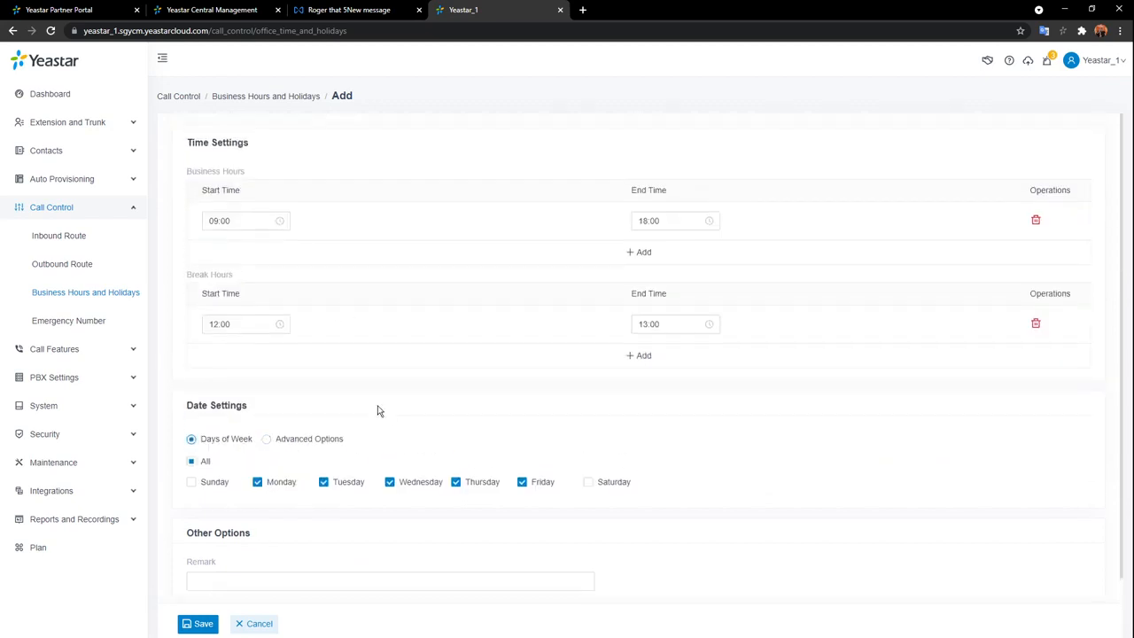
pyautogui.click(201, 624)
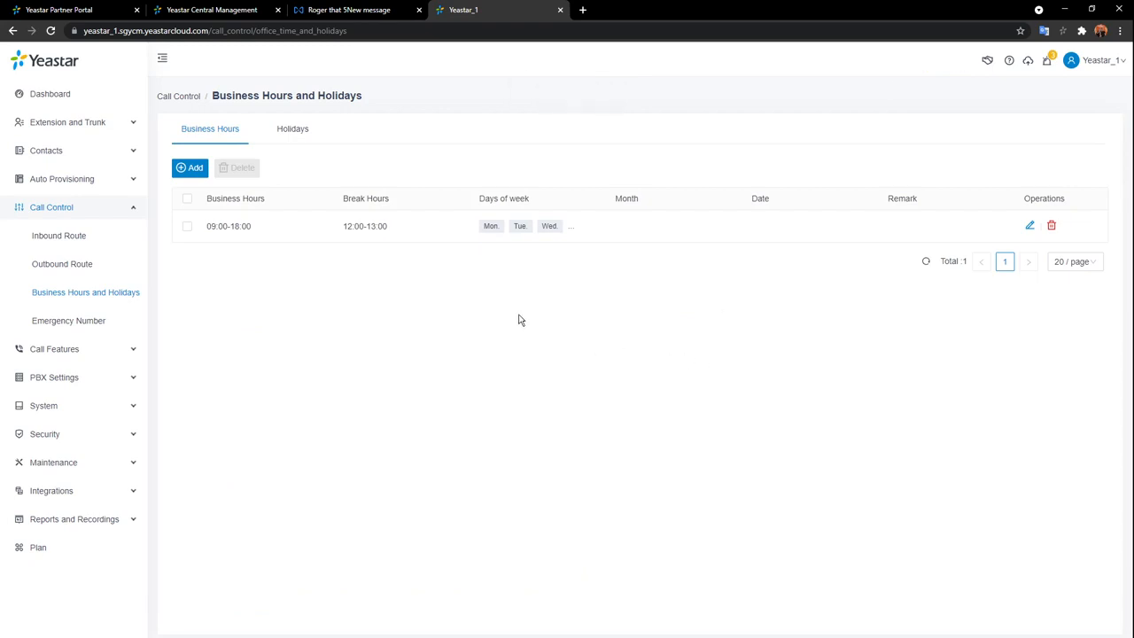
# Add a holiday named 'New Year' with type By Date.
pyautogui.click(292, 135)
pyautogui.click(192, 170)
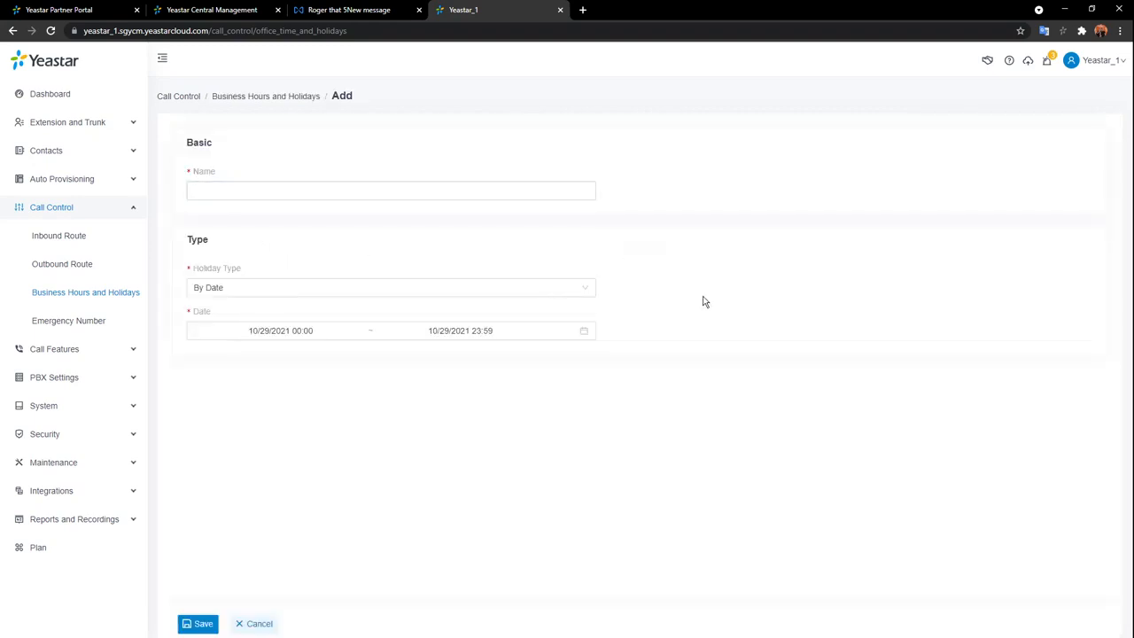
pyautogui.click(488, 191)
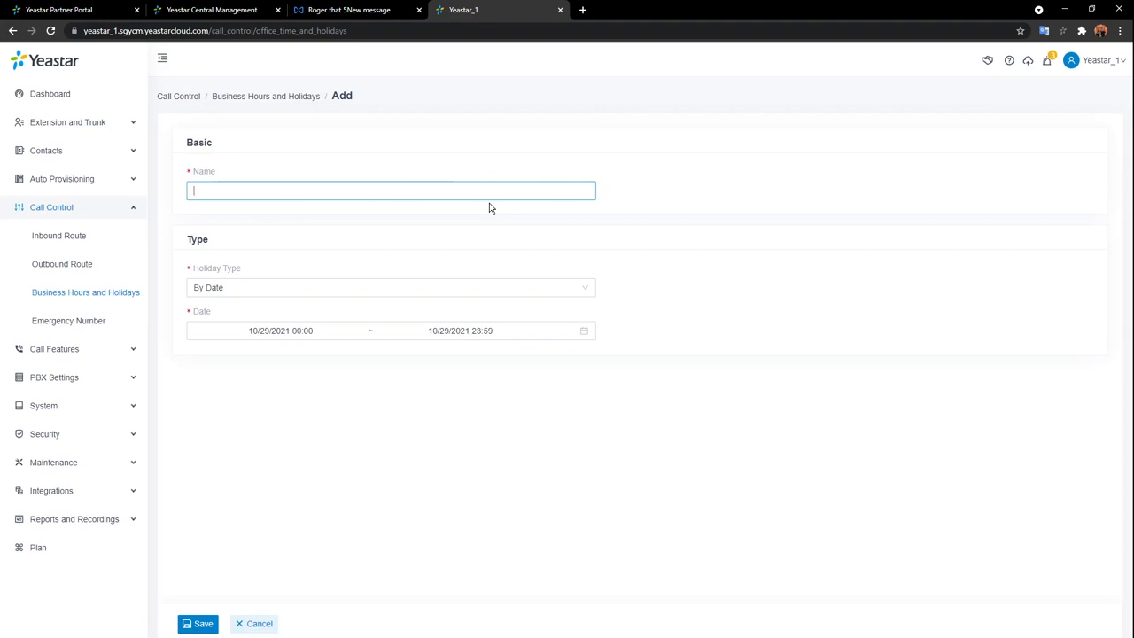
pyautogui.write('New Yeast')
pyautogui.press('BackSpace')
pyautogui.press('BackSpace')
pyautogui.write('r')
pyautogui.click(616, 215)
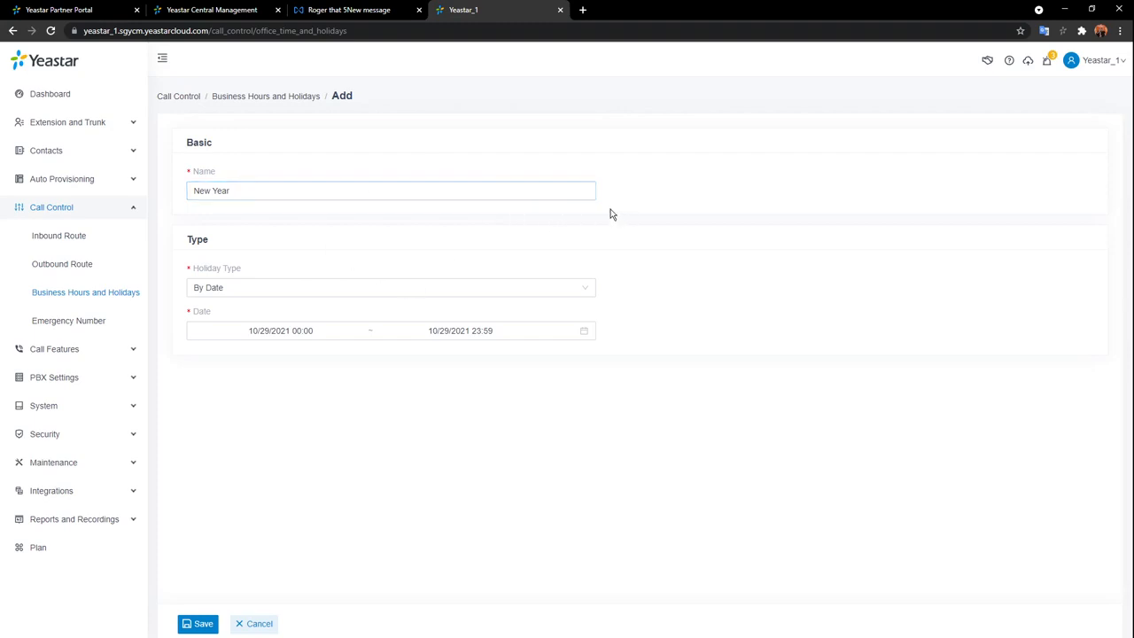
pyautogui.click(313, 297)
pyautogui.click(396, 374)
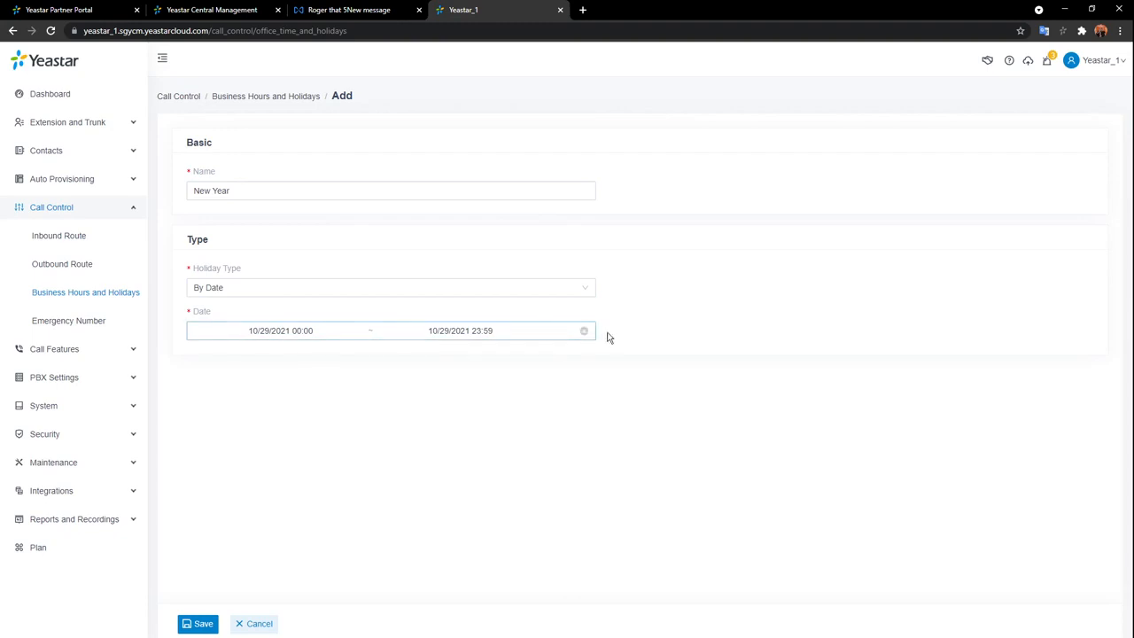
# Set the holiday date range to January 1–2, 2022 and save it.
pyautogui.click(562, 331)
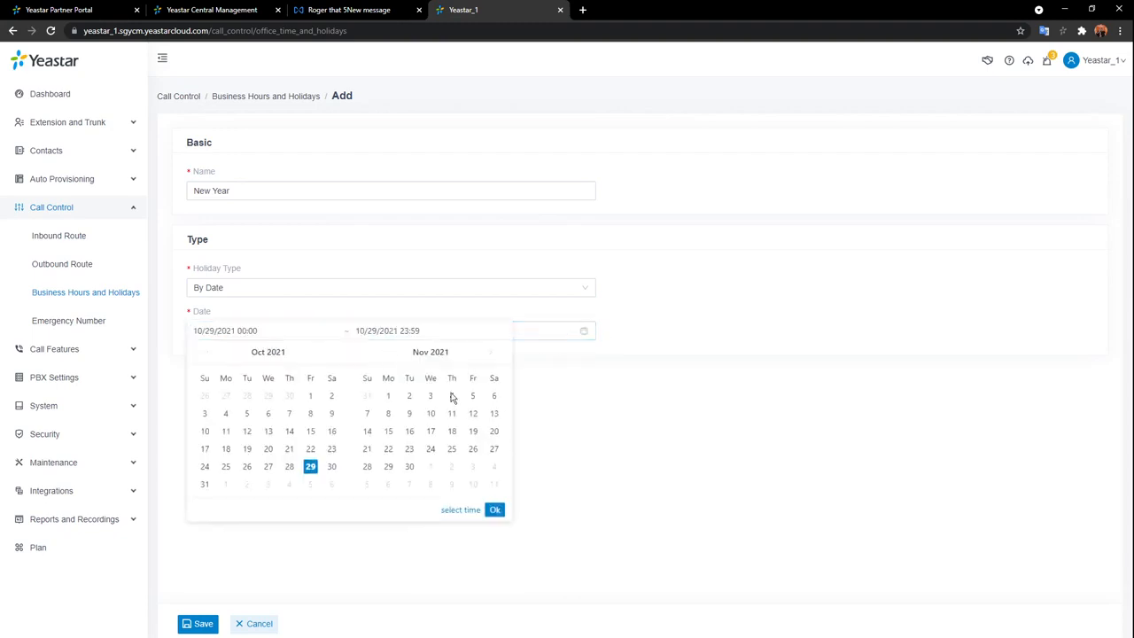
pyautogui.click(491, 356)
pyautogui.click(491, 356)
pyautogui.click(491, 357)
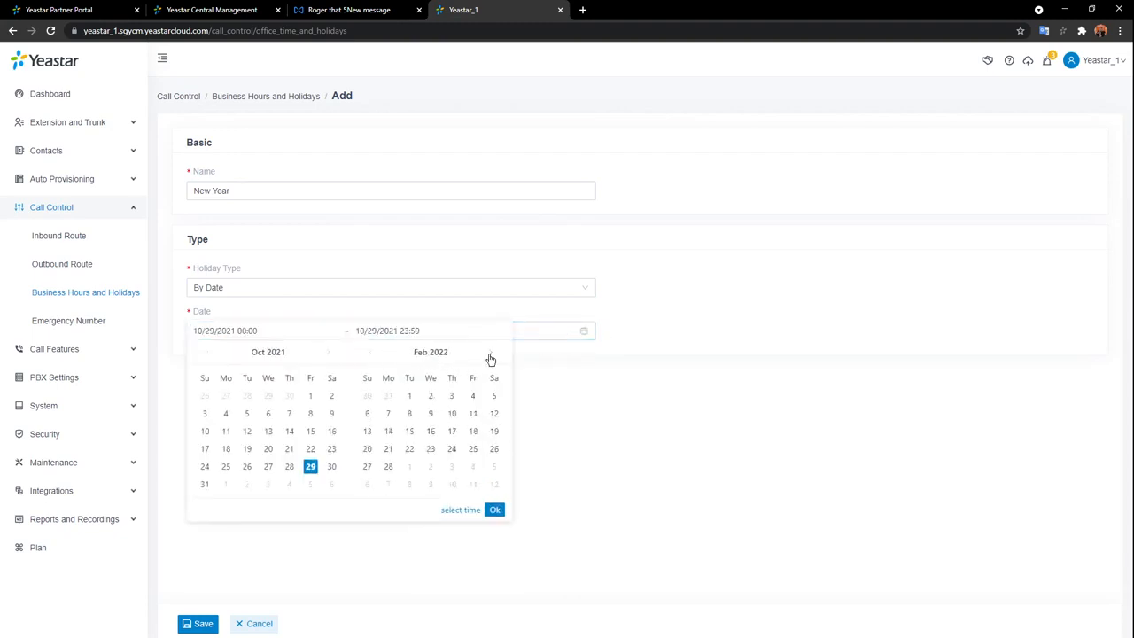
pyautogui.click(208, 354)
pyautogui.click(208, 354)
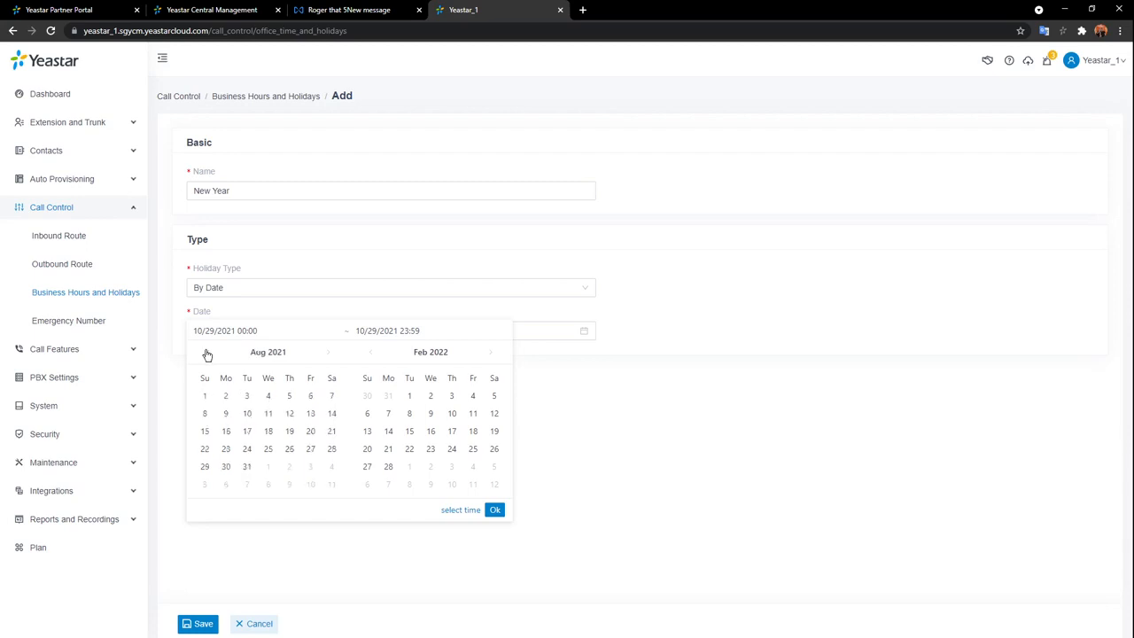
pyautogui.click(372, 355)
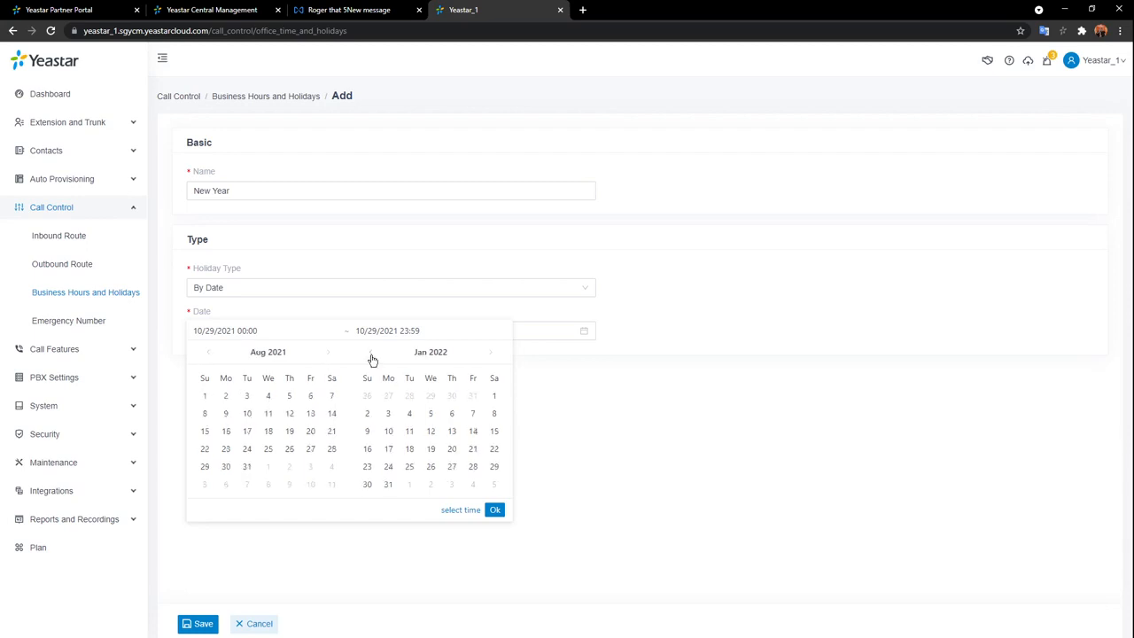
pyautogui.click(494, 398)
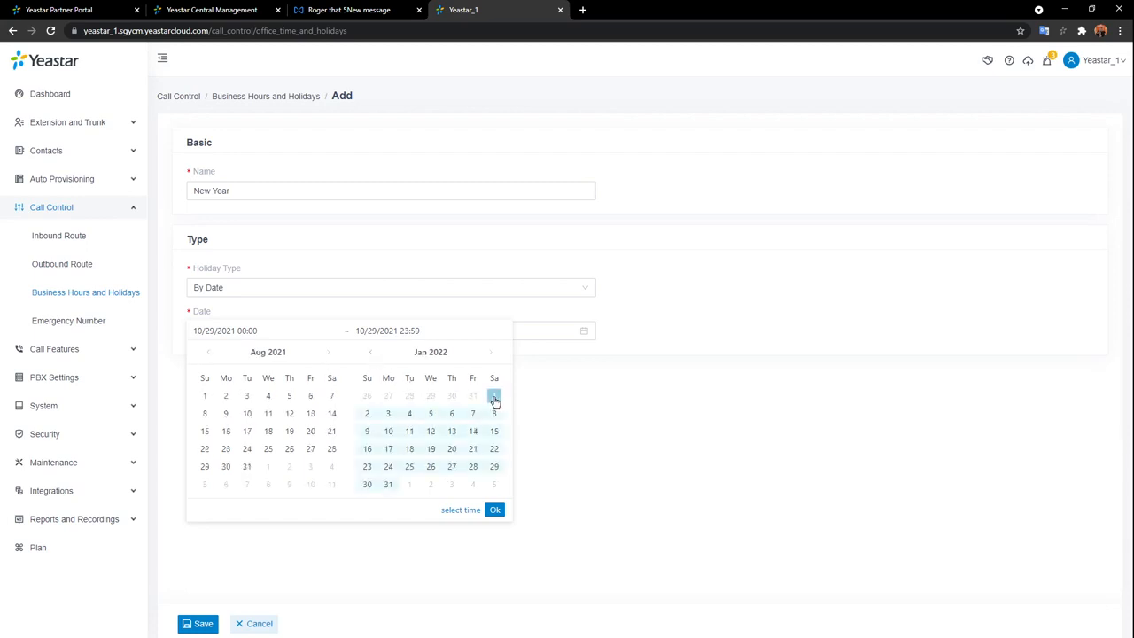
pyautogui.click(367, 413)
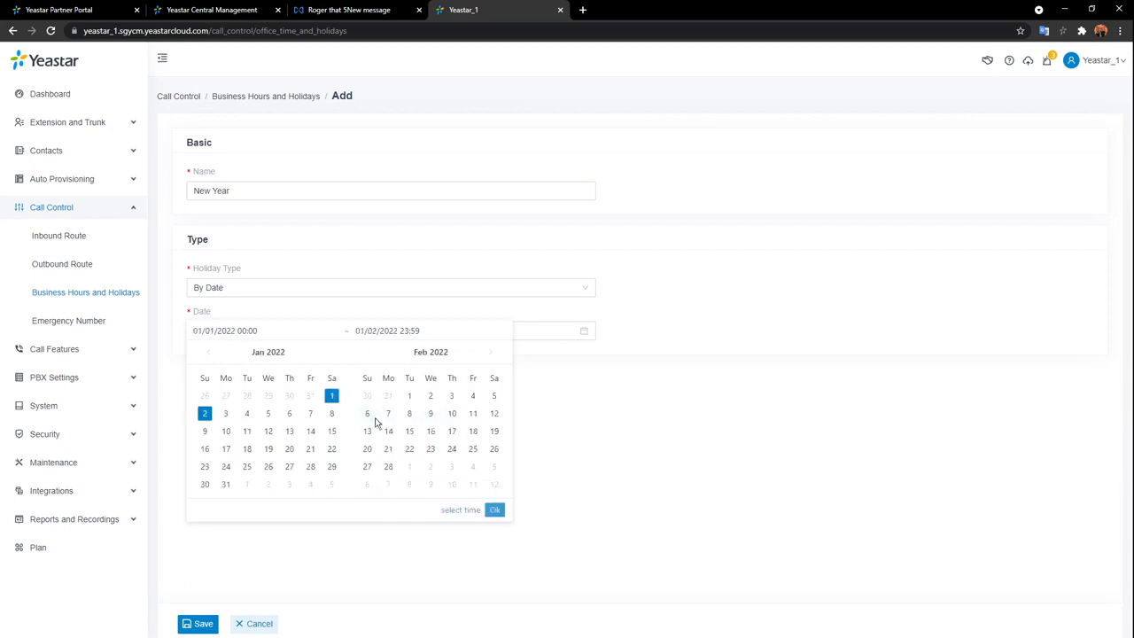
pyautogui.click(494, 509)
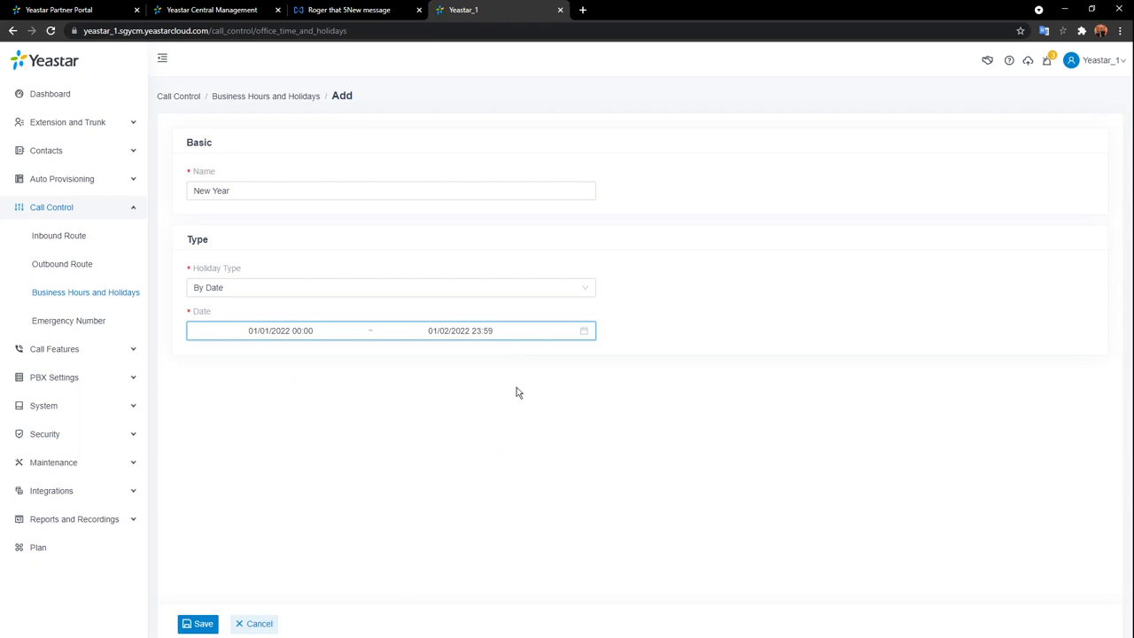
pyautogui.click(199, 627)
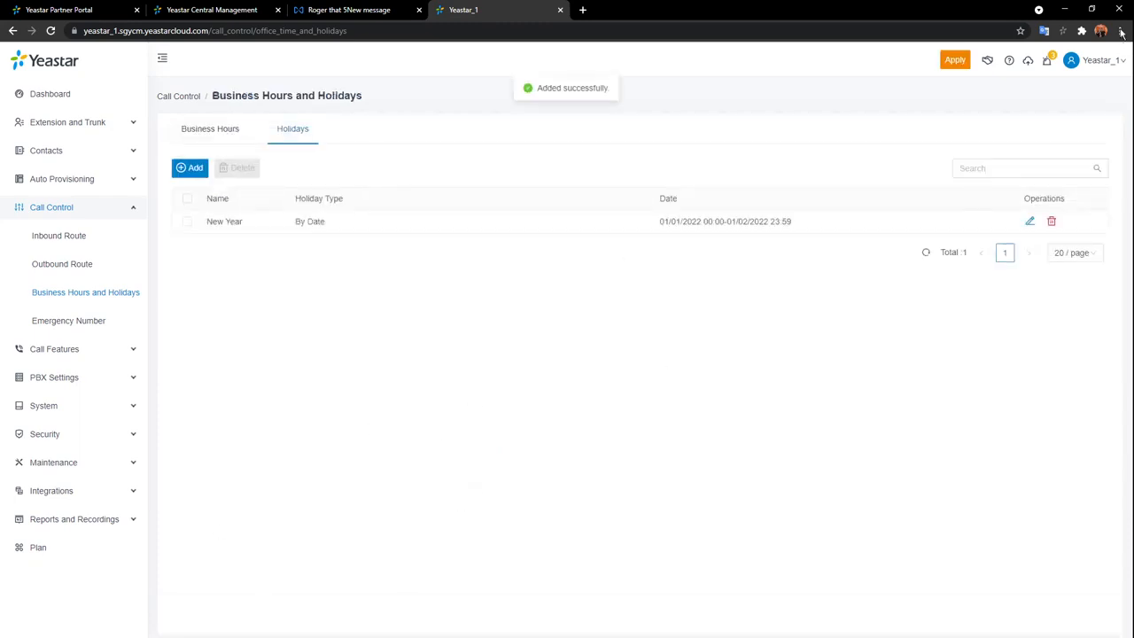
# Apply the pending configuration changes, then go to the Inbound Route list.
pyautogui.click(955, 60)
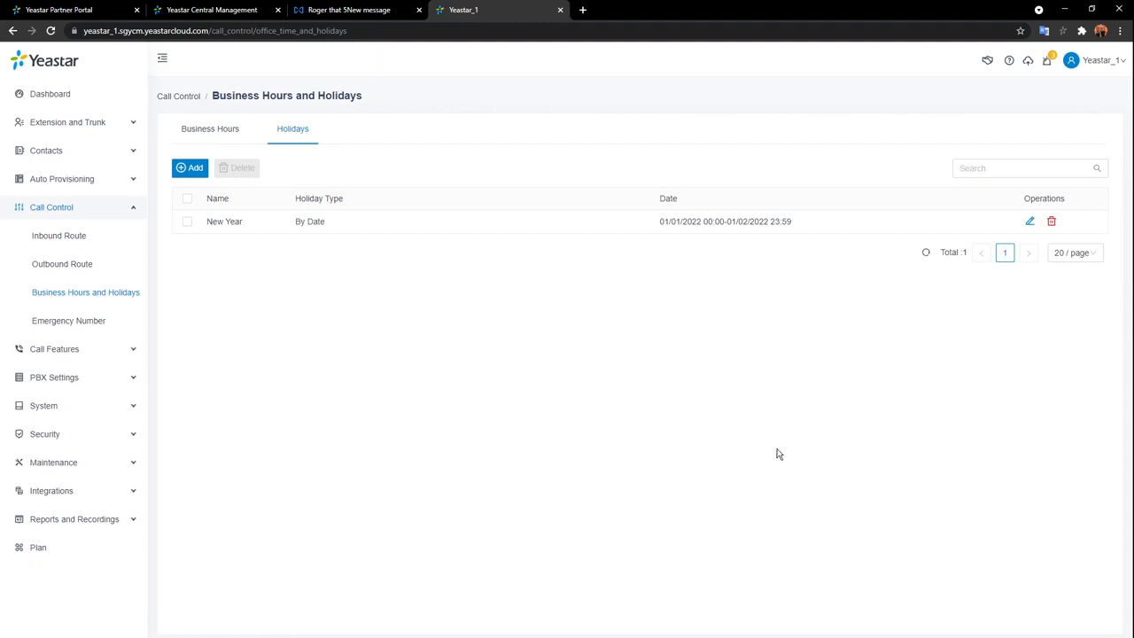
pyautogui.click(68, 248)
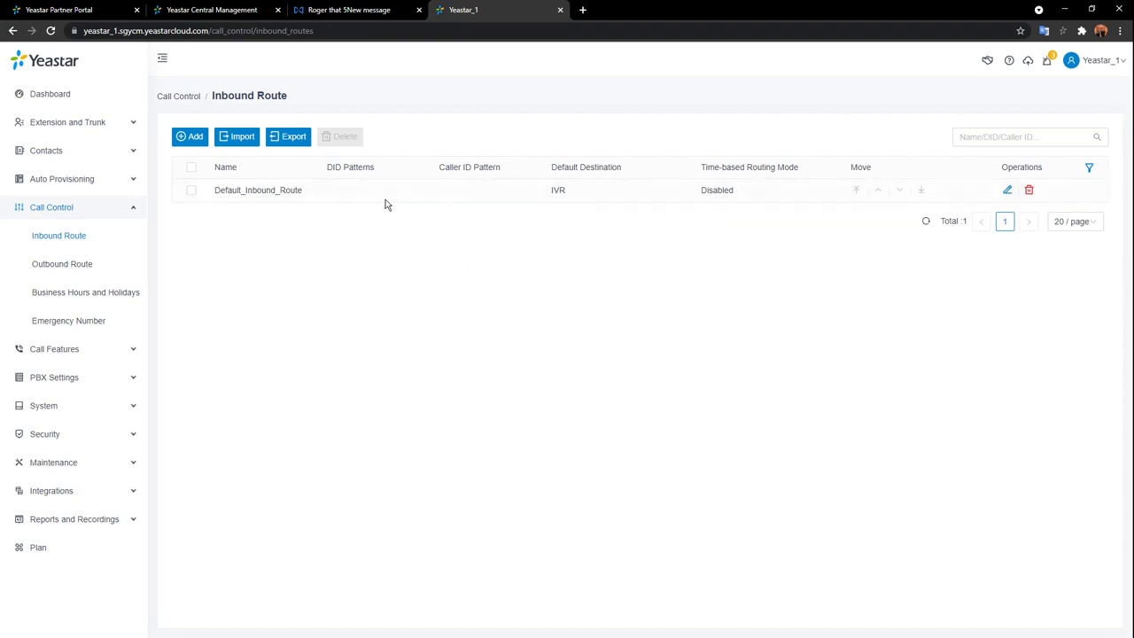
# Open Default_Inbound_Route for editing and review its name and Alert Info fields.
pyautogui.click(1011, 195)
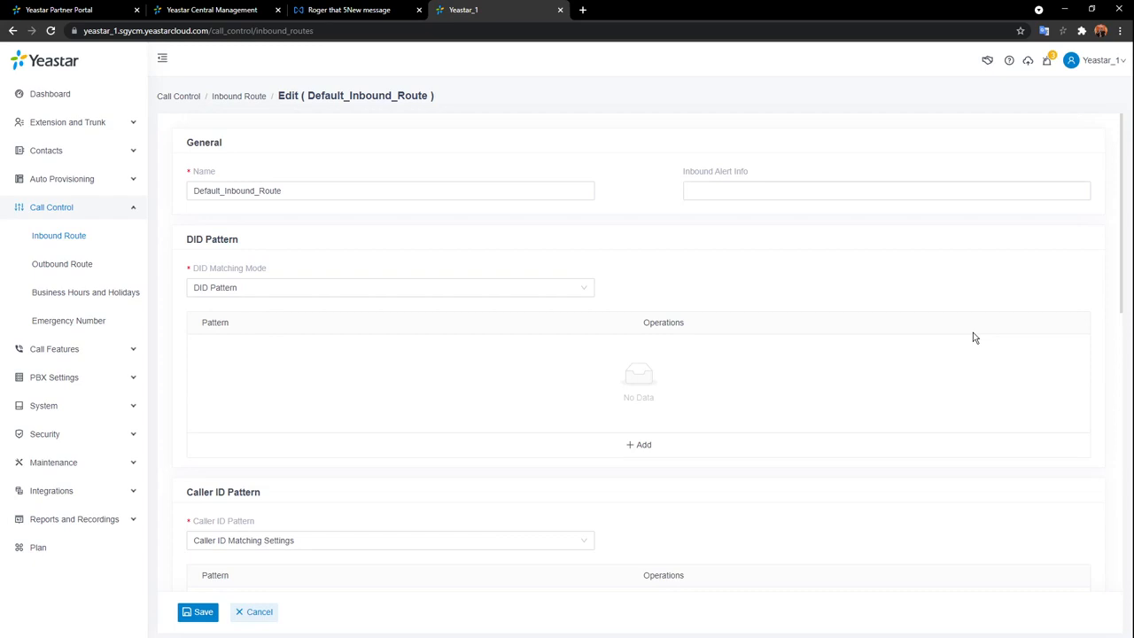
pyautogui.click(359, 190)
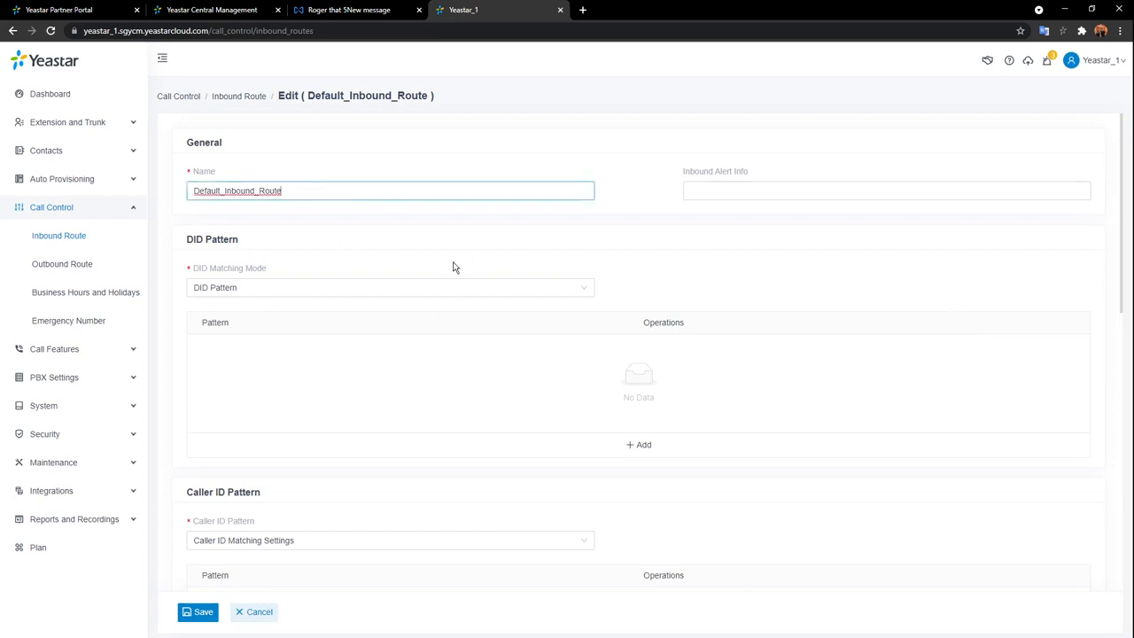
pyautogui.click(872, 191)
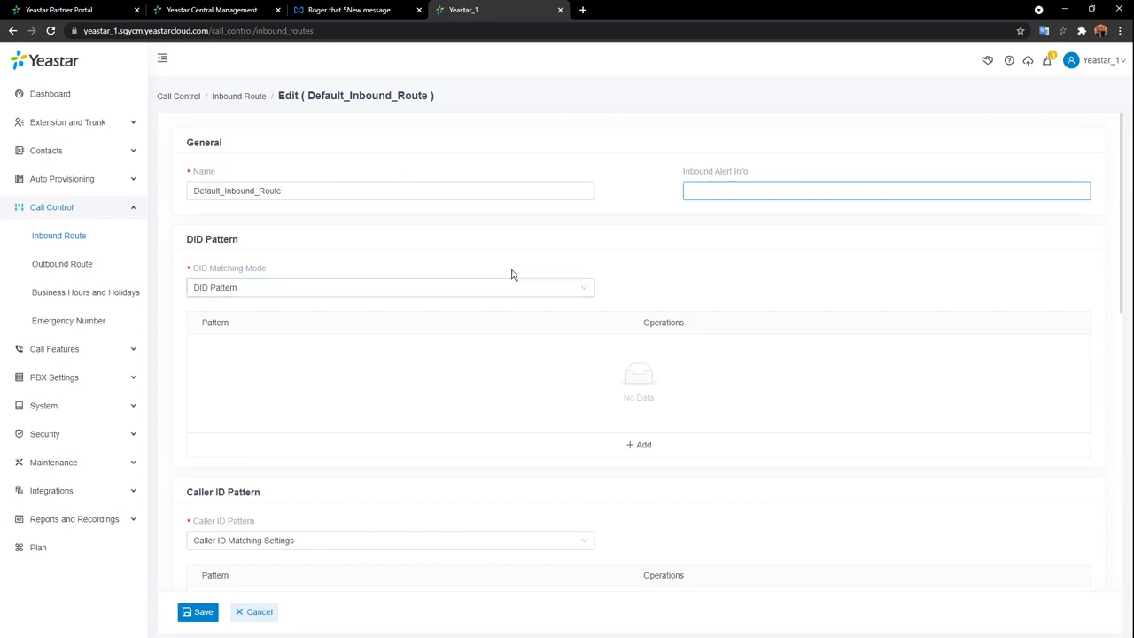
pyautogui.scroll(-1, 511, 275)
pyautogui.scroll(-1, 512, 274)
pyautogui.scroll(1, 511, 275)
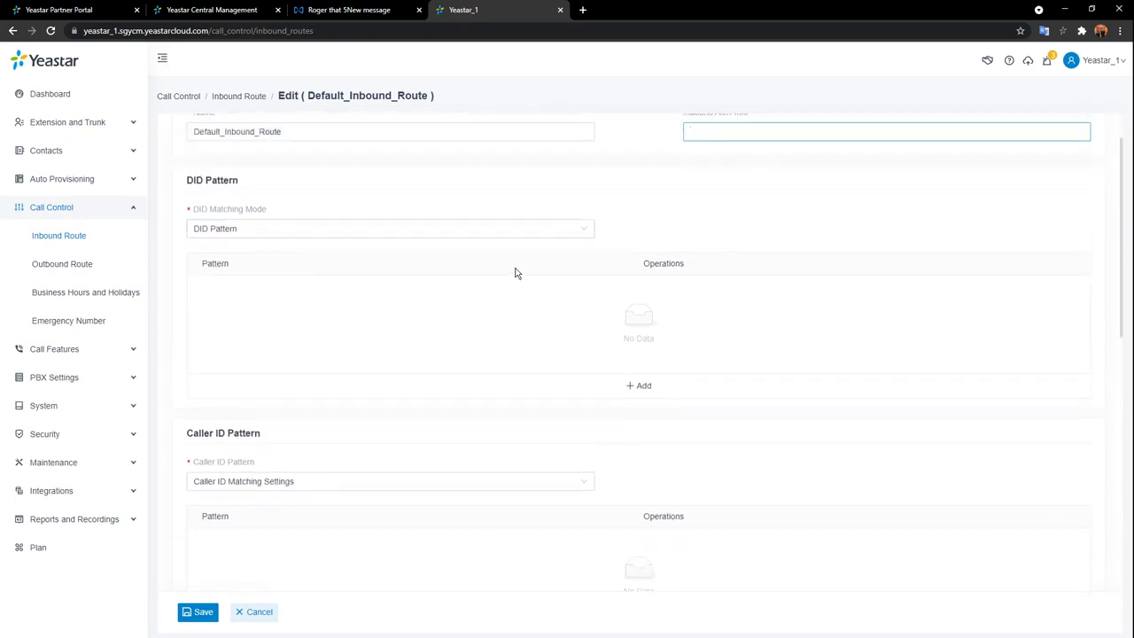
# Keep DID Pattern matching and remove the added empty pattern row.
pyautogui.click(464, 235)
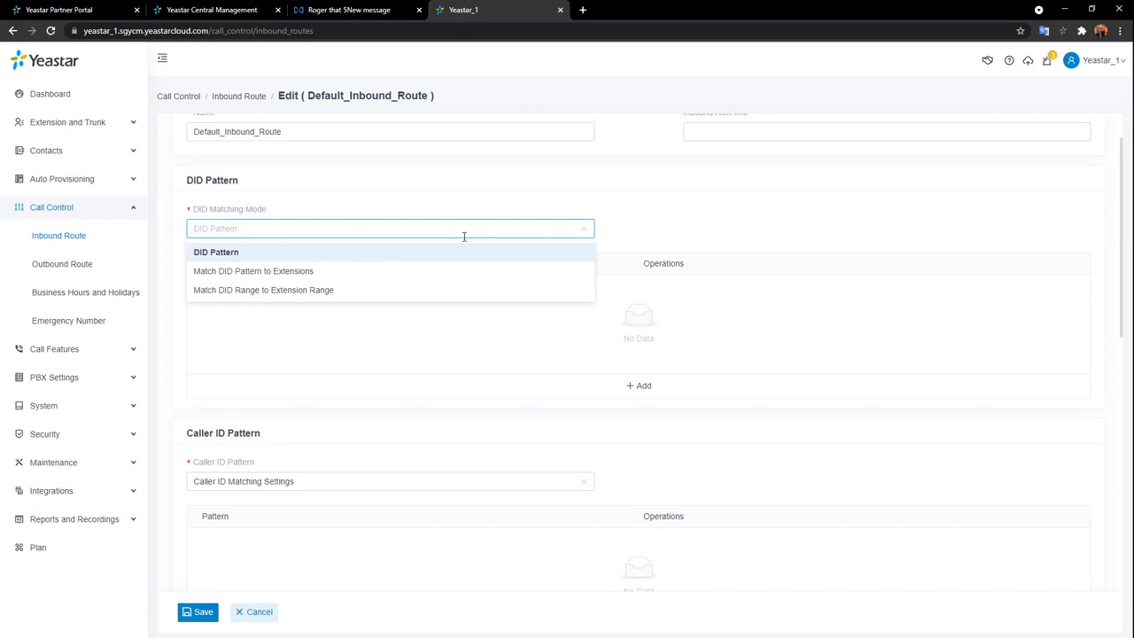
pyautogui.click(258, 256)
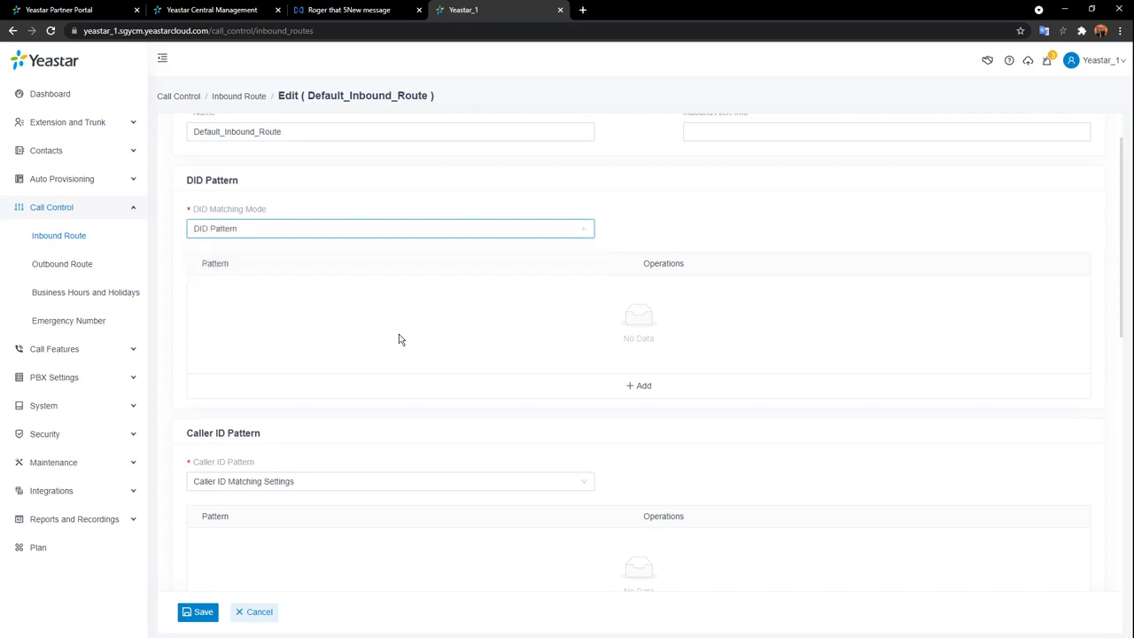
pyautogui.click(658, 389)
pyautogui.click(271, 295)
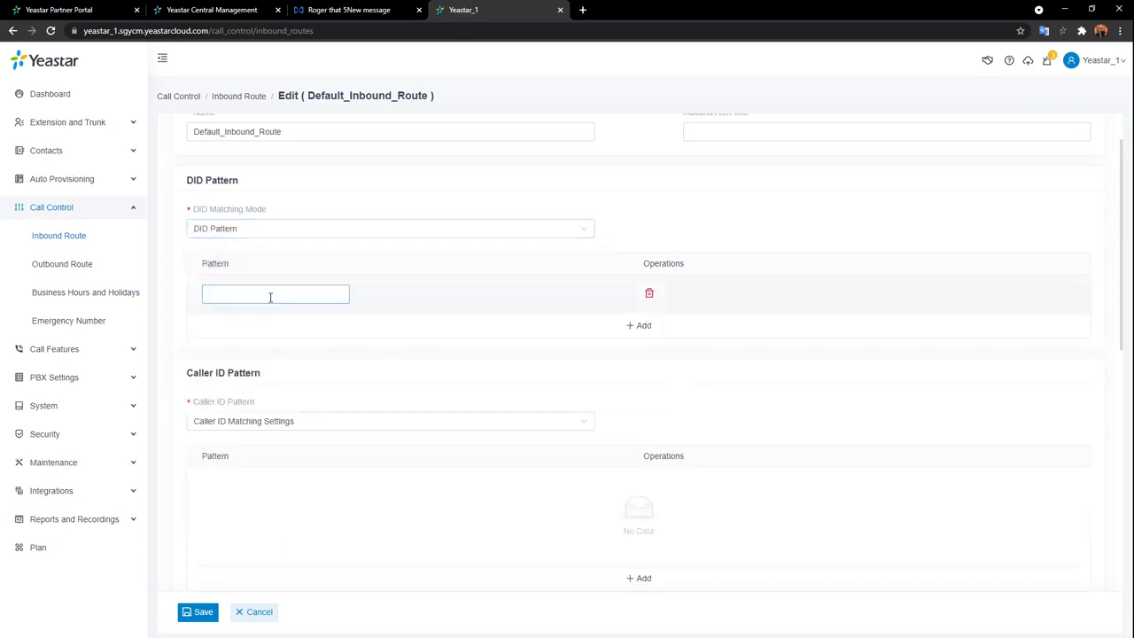
pyautogui.click(389, 305)
pyautogui.moveTo(252, 215)
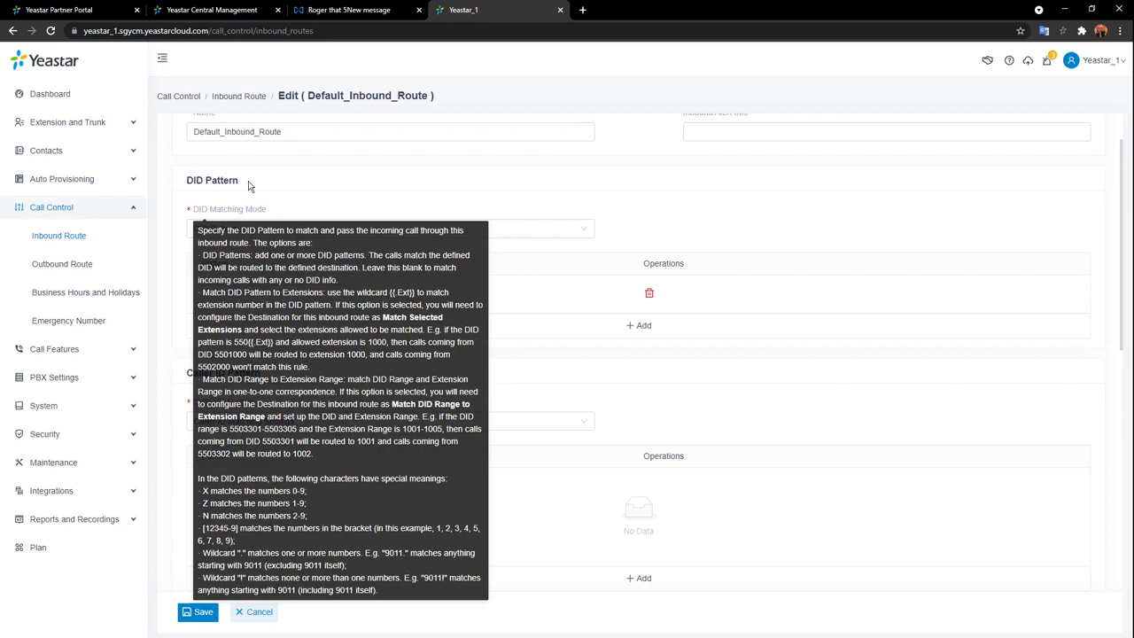
pyautogui.click(649, 295)
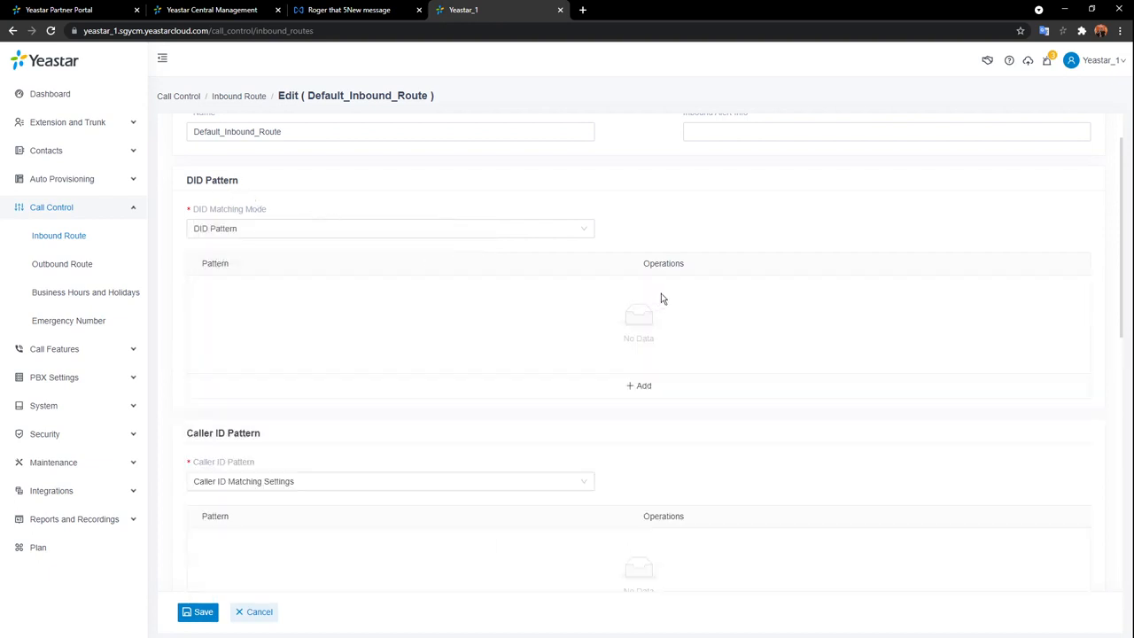
# Move SIP_1 and SIP_2 into Selected trunks, leaving SIP_3 available.
pyautogui.scroll(-1, 606, 261)
pyautogui.scroll(-1, 606, 260)
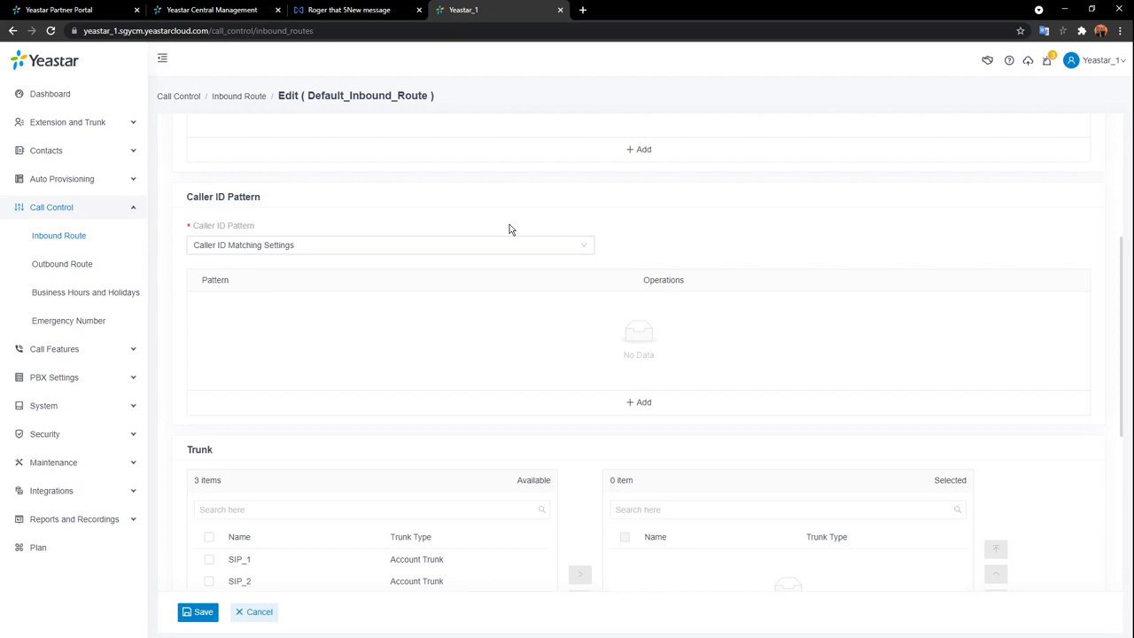
pyautogui.scroll(-1, 536, 261)
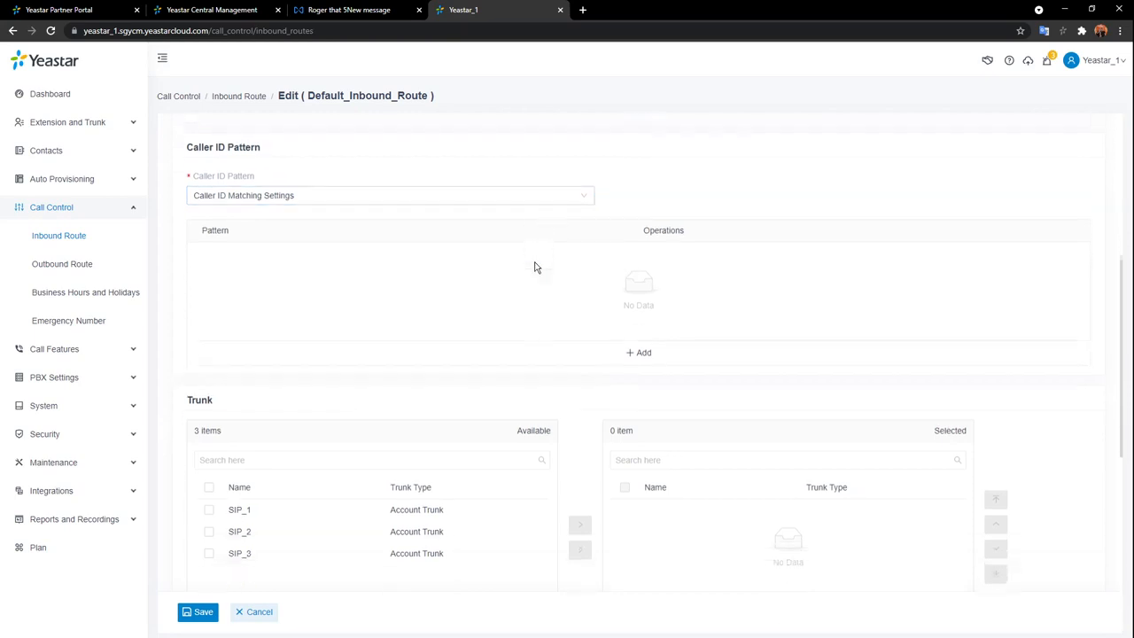
pyautogui.scroll(-1, 535, 266)
pyautogui.scroll(-3, 532, 264)
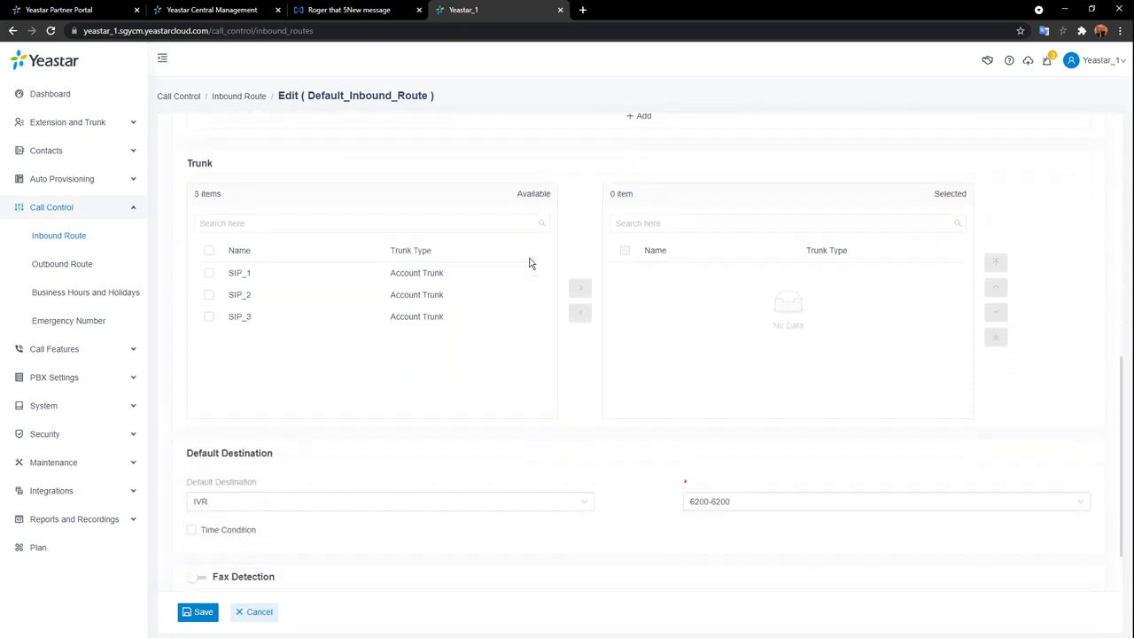
pyautogui.doubleClick(352, 266)
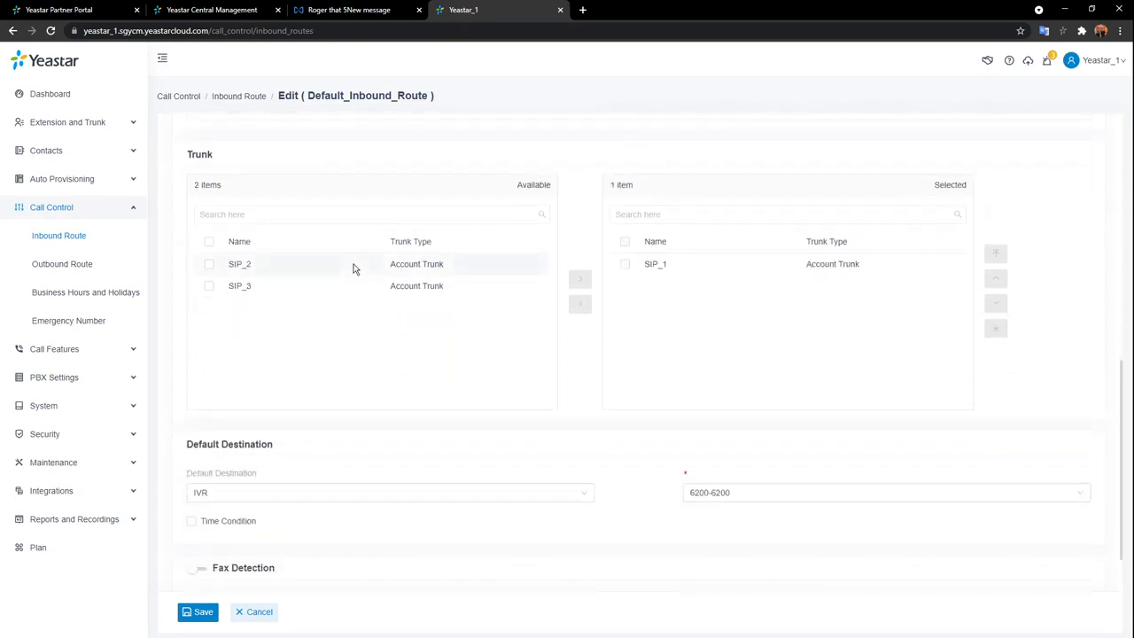
pyautogui.doubleClick(355, 266)
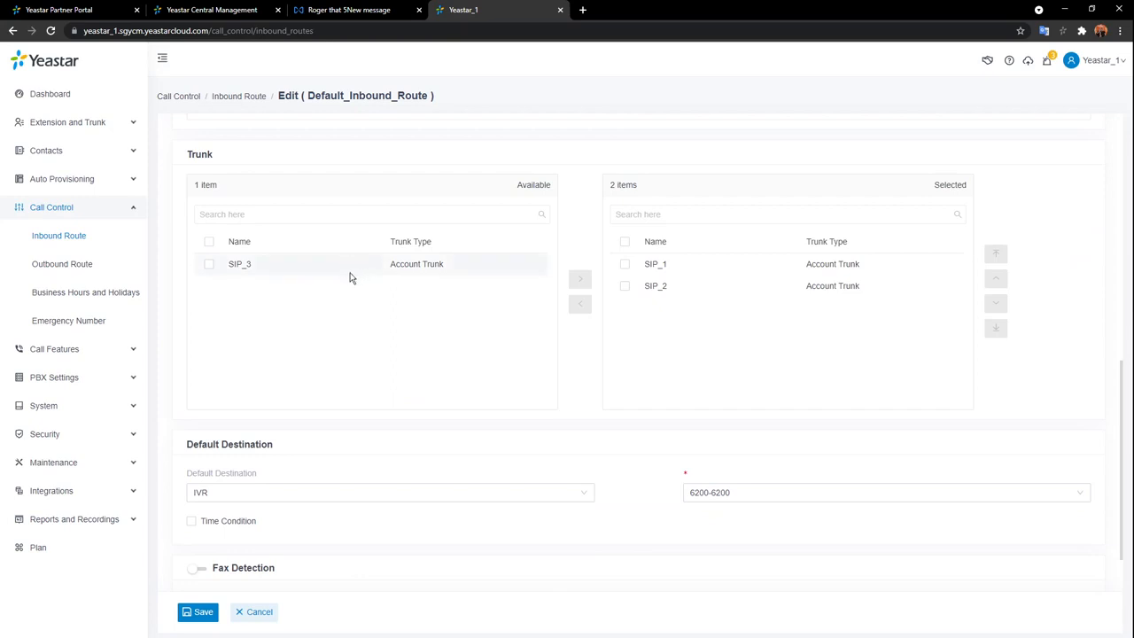
pyautogui.scroll(-1, 447, 376)
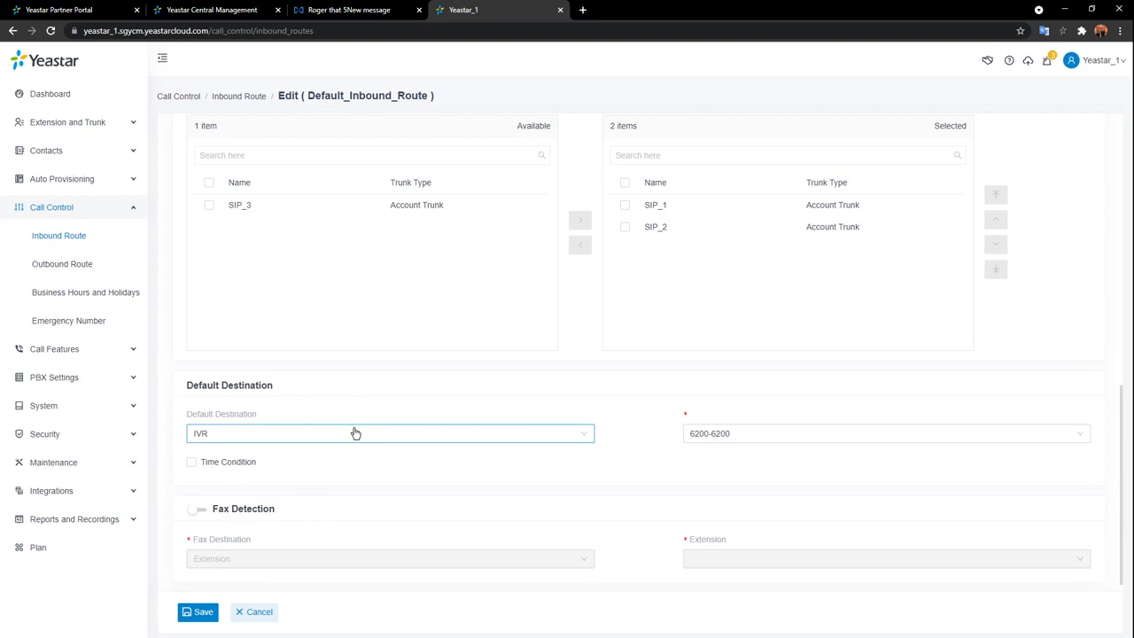
# Enable Time Condition on the default destination using global business hours.
pyautogui.click(192, 463)
pyautogui.scroll(-3, 642, 487)
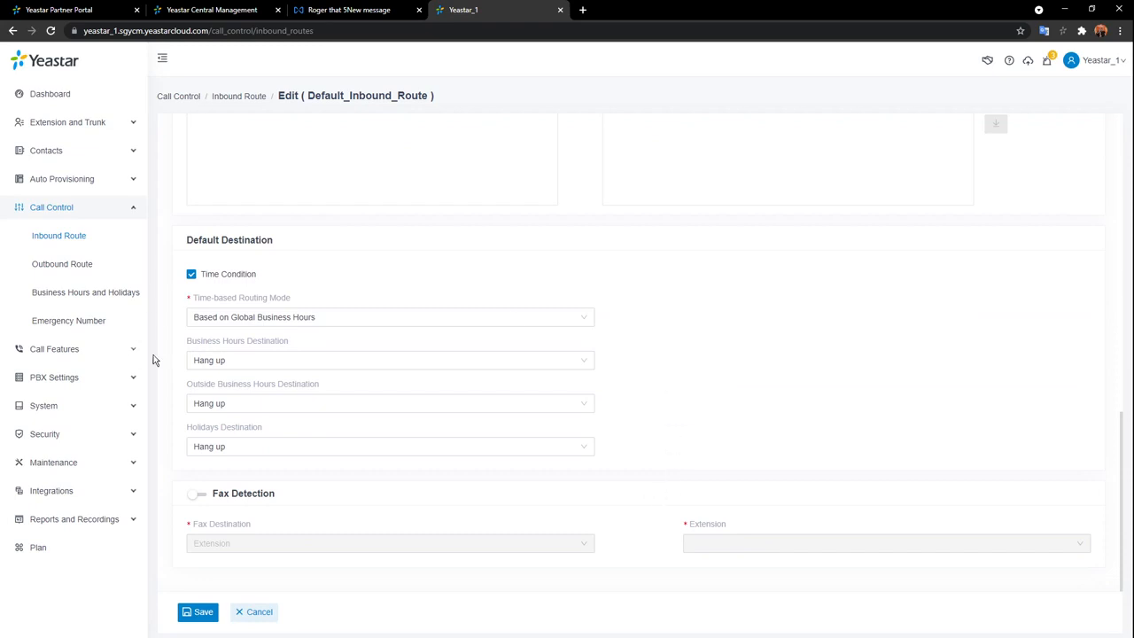
pyautogui.click(355, 323)
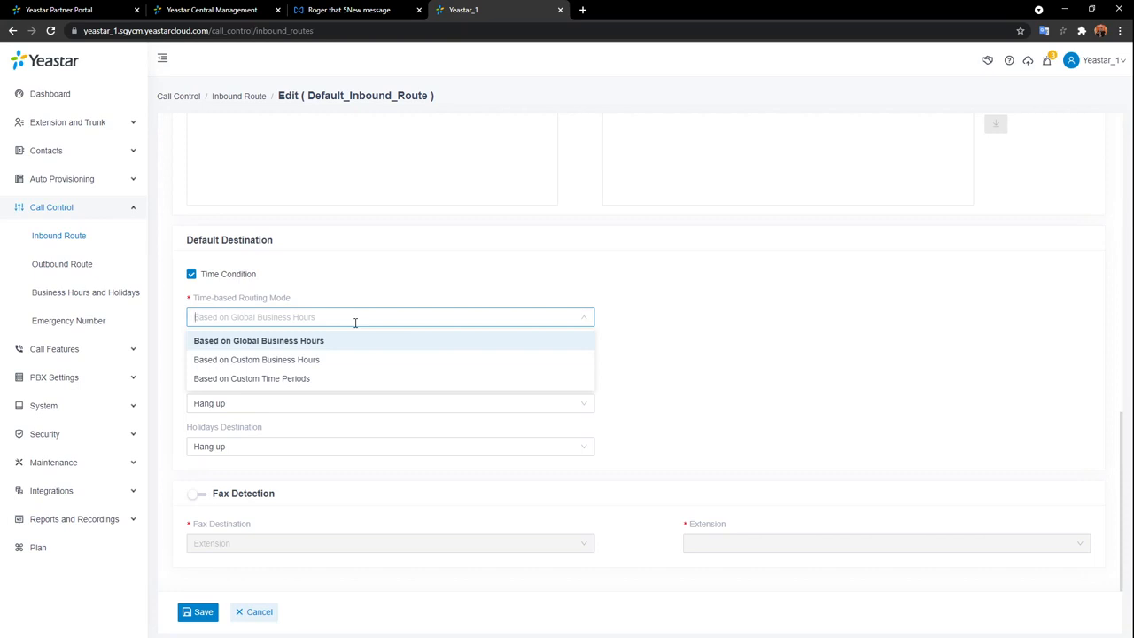
pyautogui.click(366, 343)
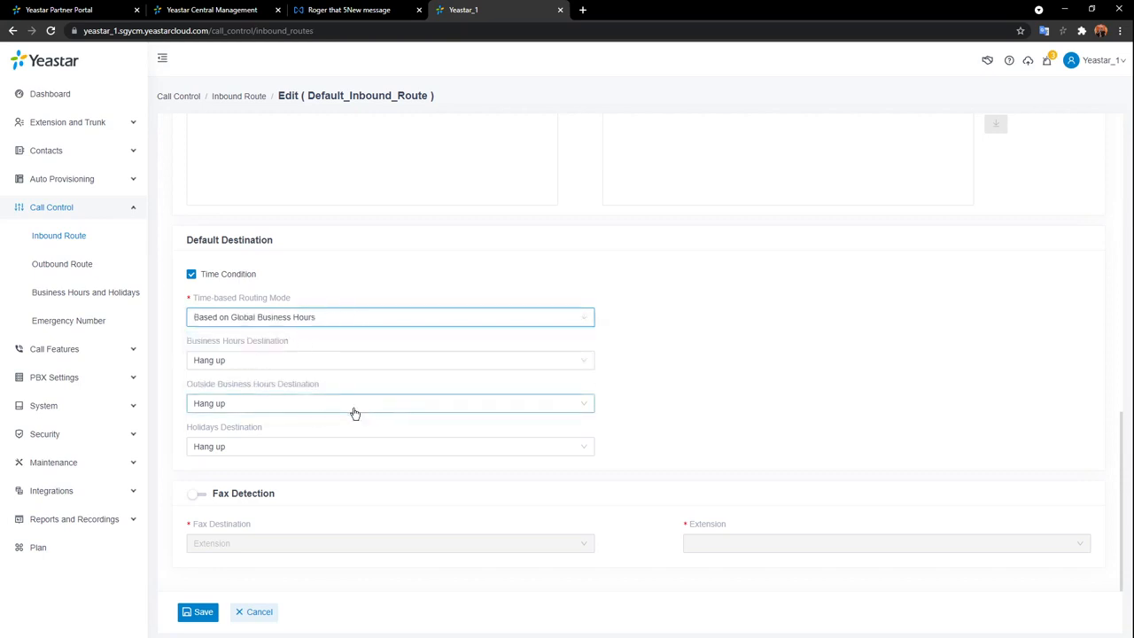
# Send business hours to IVR 6200-6200, after hours to Group Voicemail, holidays to Hang up.
pyautogui.click(591, 367)
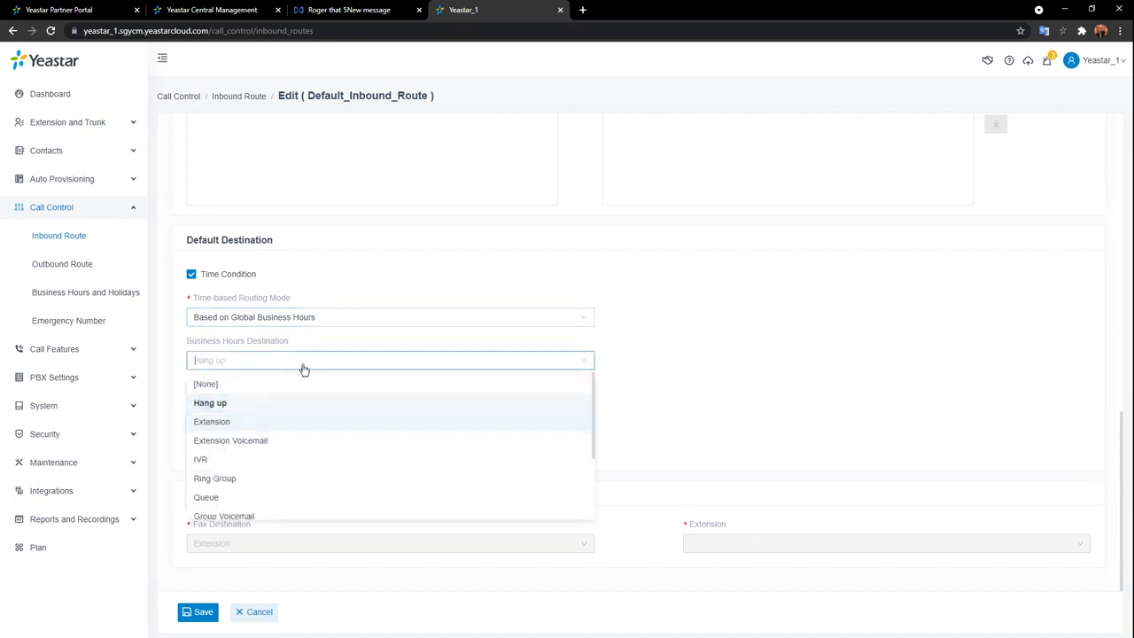
pyautogui.click(202, 460)
pyautogui.click(540, 412)
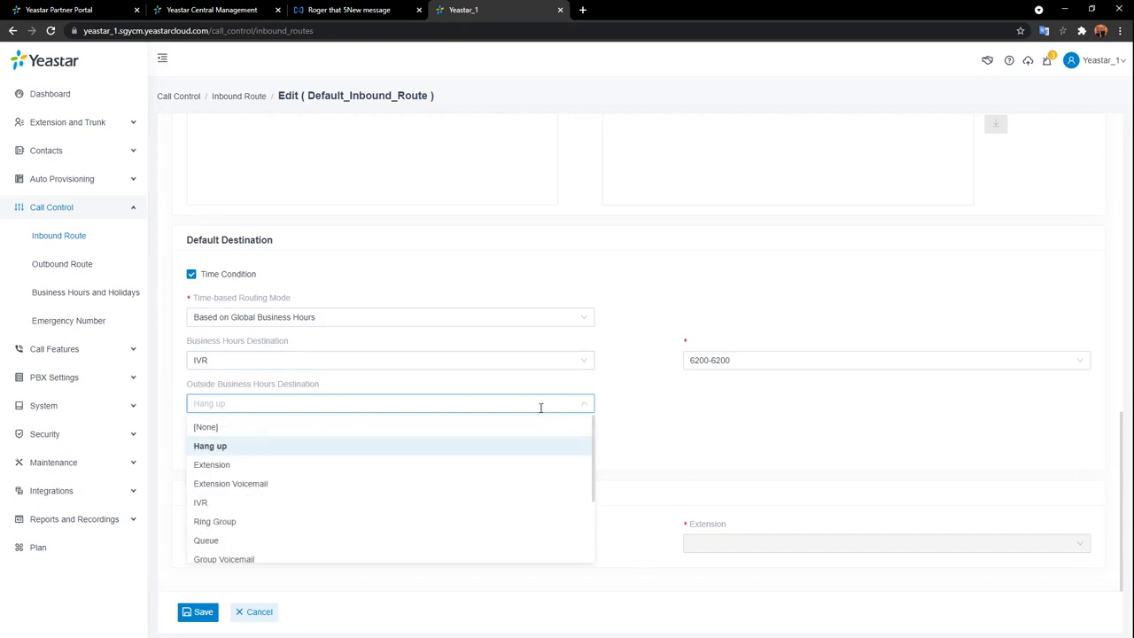
pyautogui.scroll(-1, 253, 542)
pyautogui.click(254, 554)
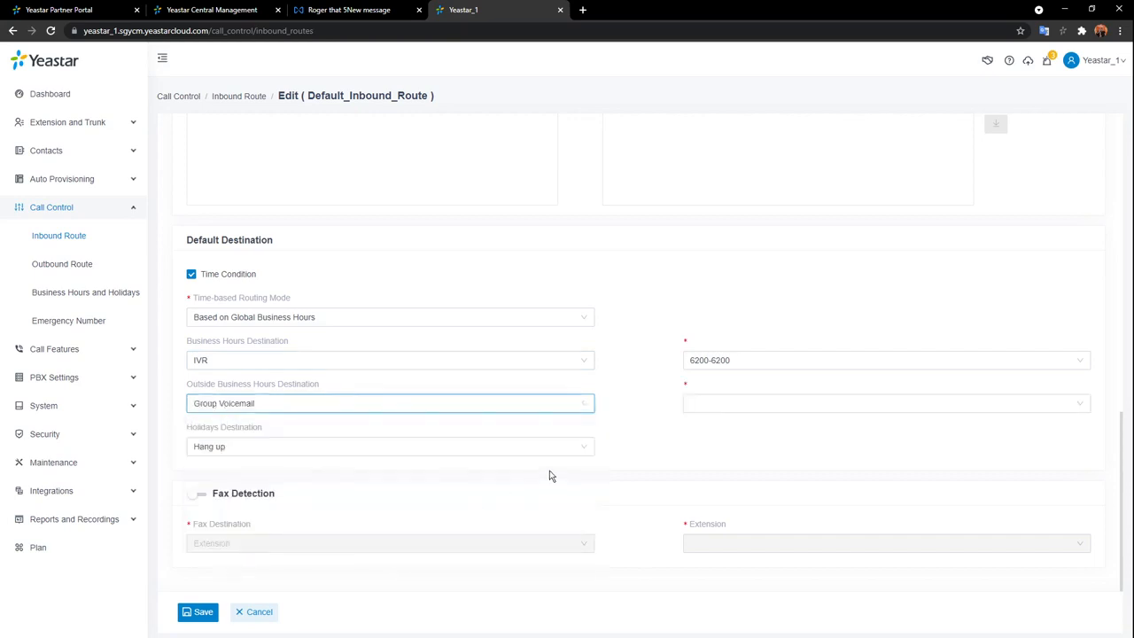
pyautogui.click(586, 452)
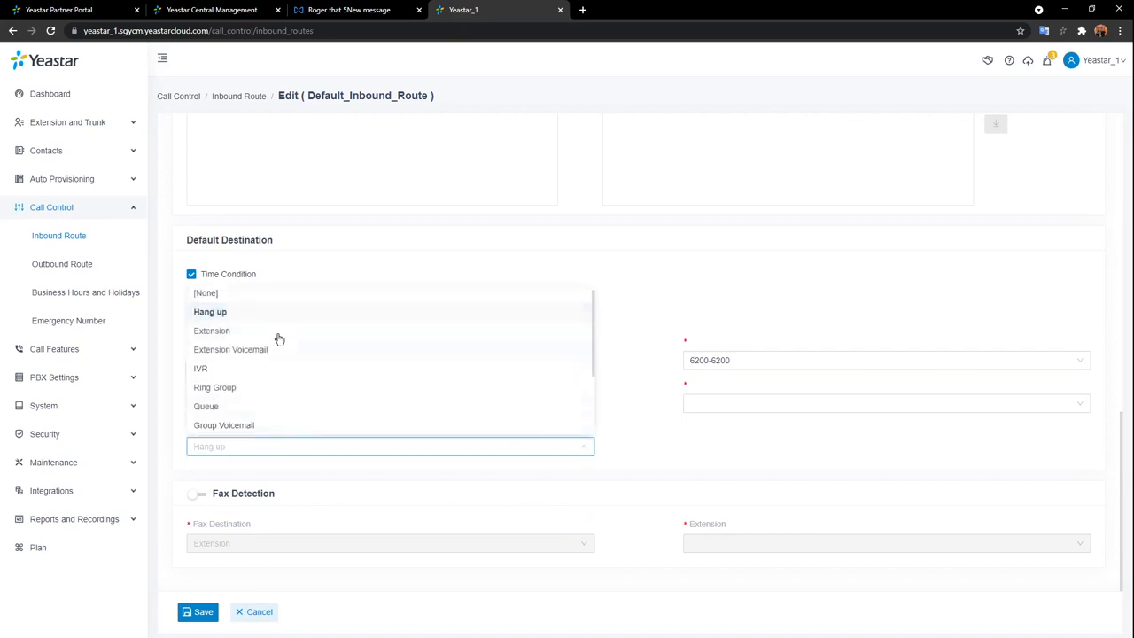
pyautogui.click(308, 321)
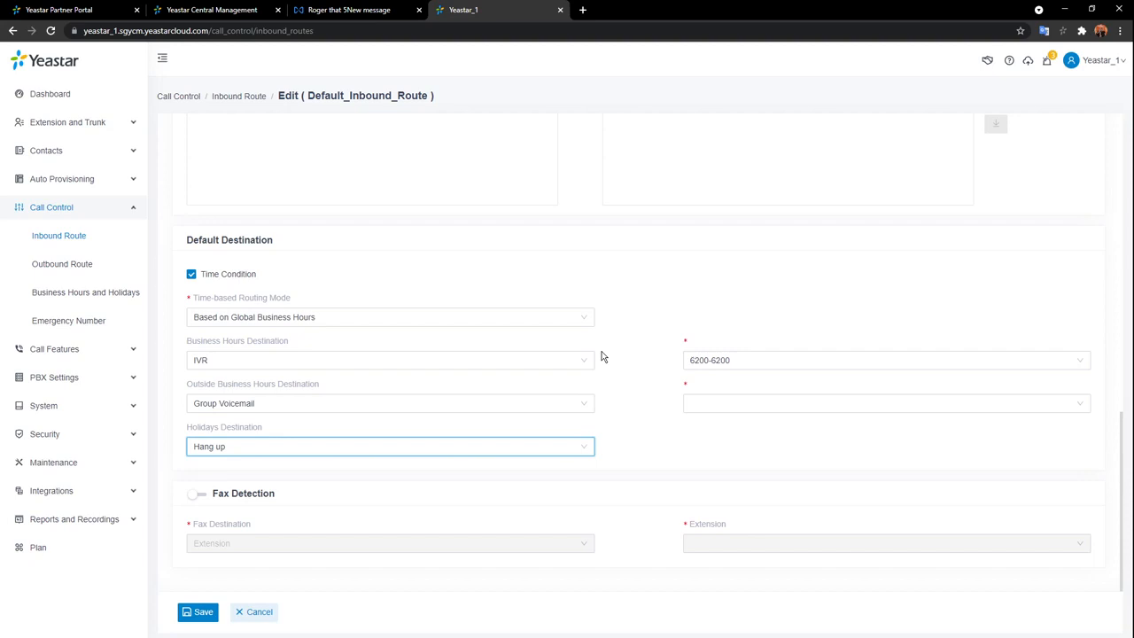
pyautogui.click(587, 317)
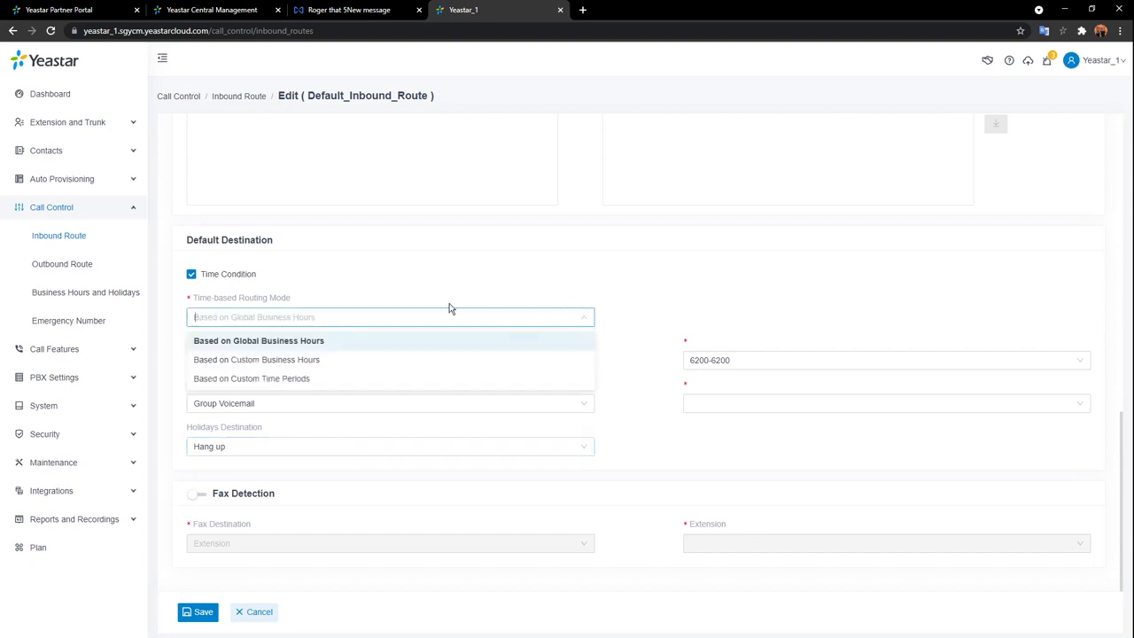
# Try Custom Business Hours, then set routing mode to Based on Custom Time Periods.
pyautogui.click(304, 360)
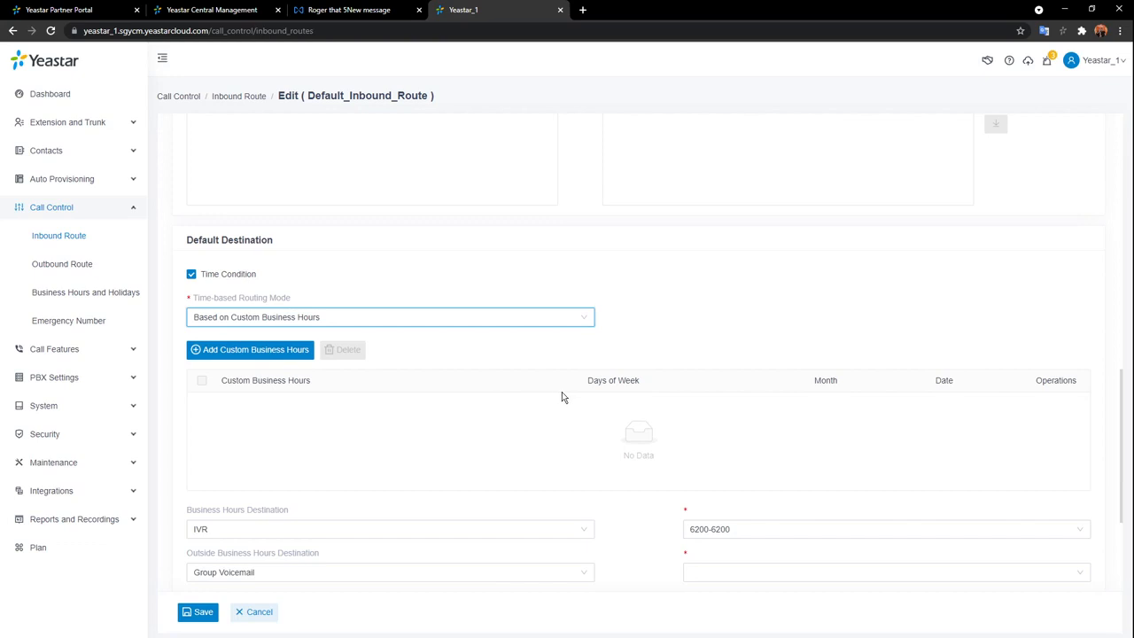
pyautogui.scroll(-2, 562, 390)
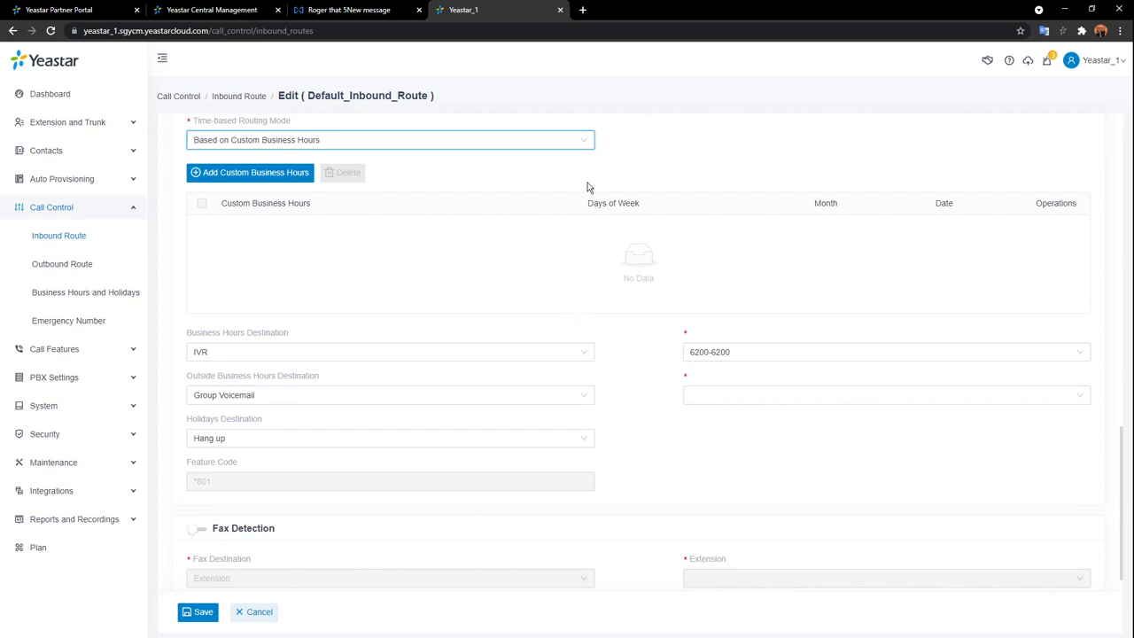
pyautogui.click(588, 143)
pyautogui.click(293, 203)
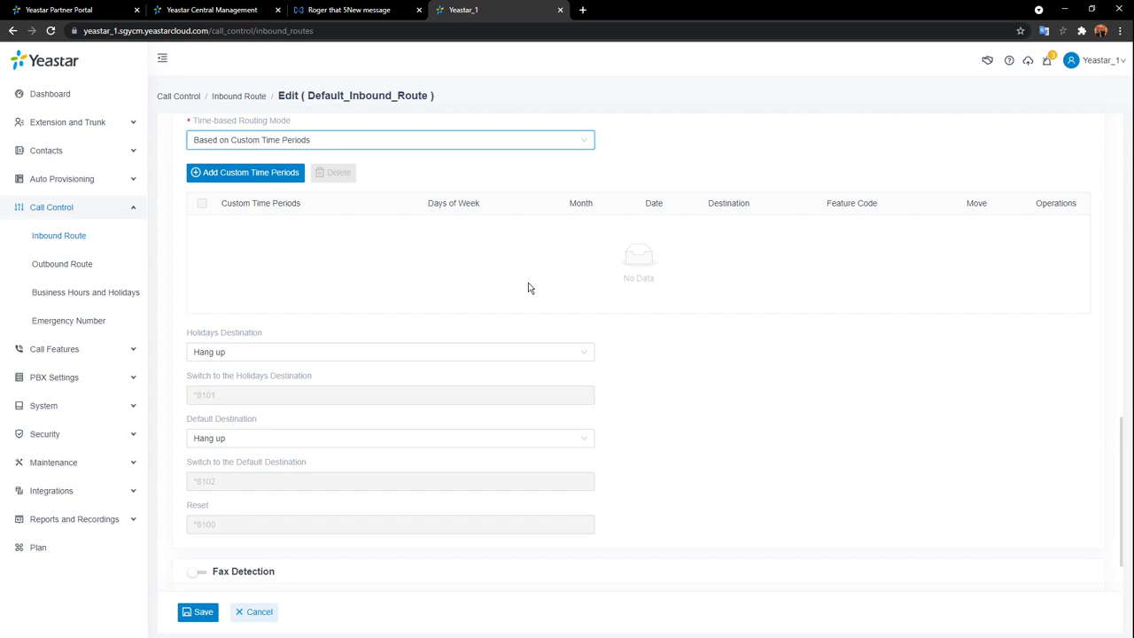
pyautogui.scroll(-1, 523, 306)
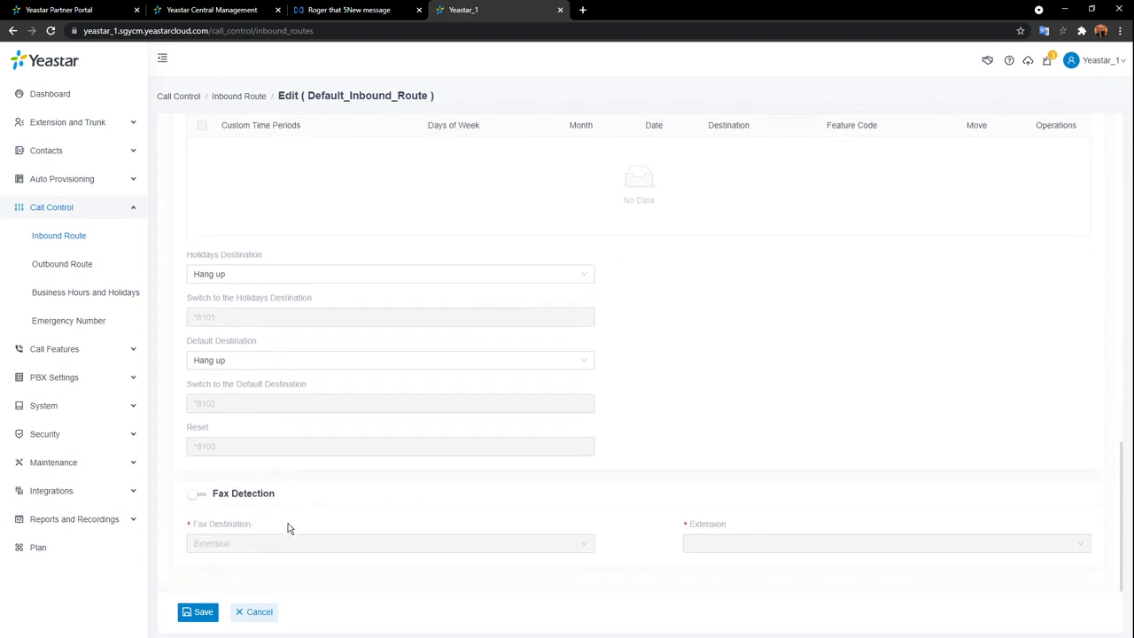
# Enable Fax Detection, try extension 1006 and Fax To Email, then settle on Hang up.
pyautogui.click(203, 496)
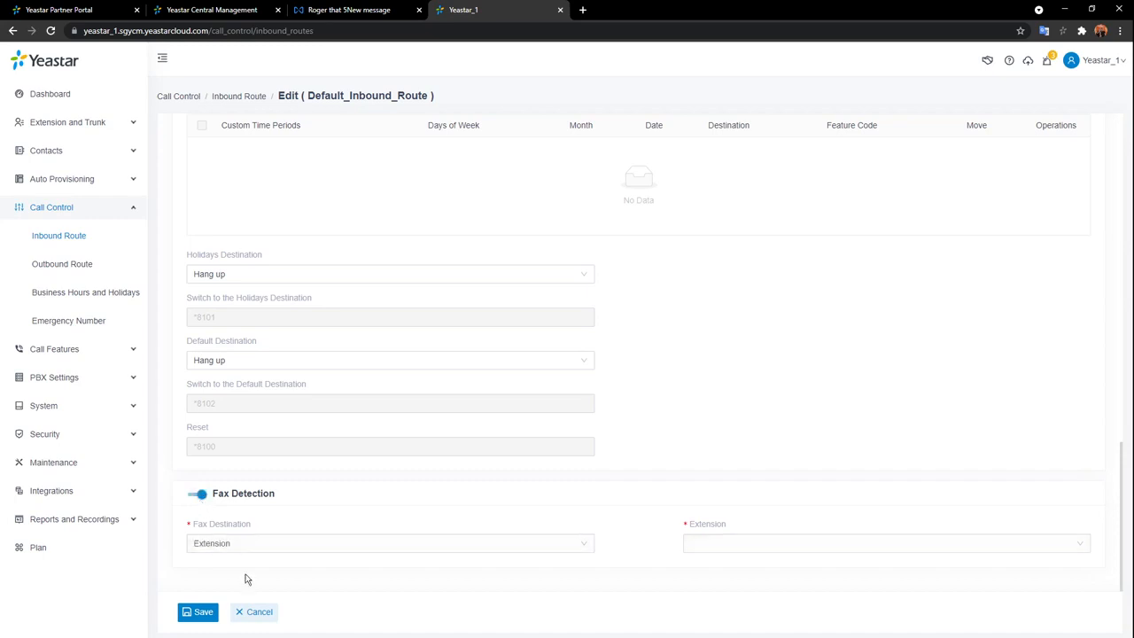
pyautogui.click(519, 550)
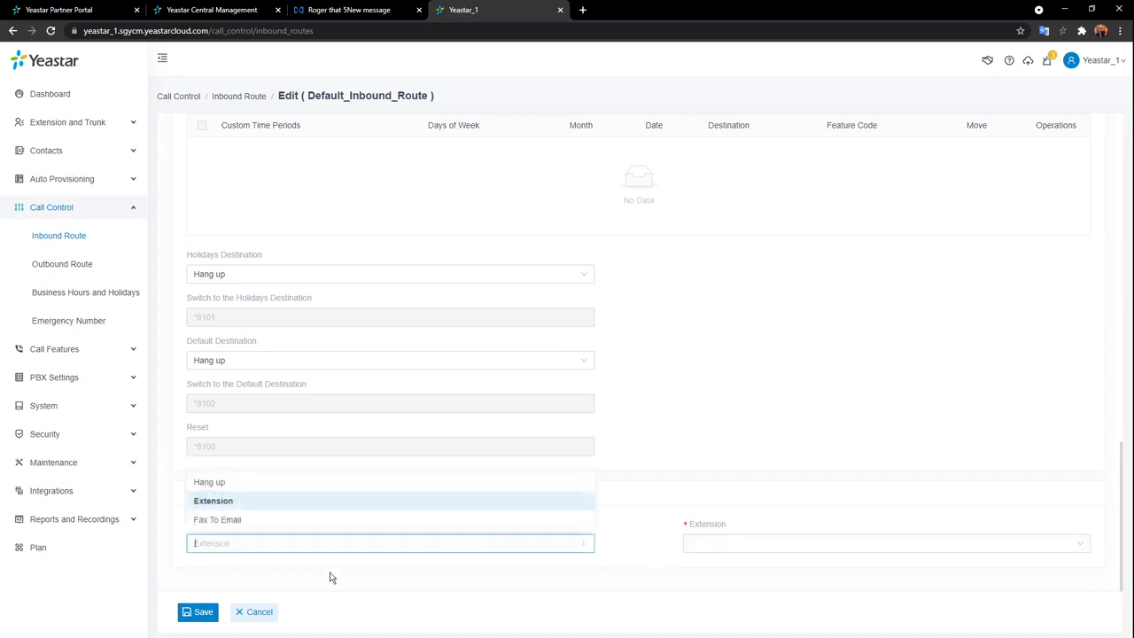
pyautogui.click(326, 512)
pyautogui.click(864, 545)
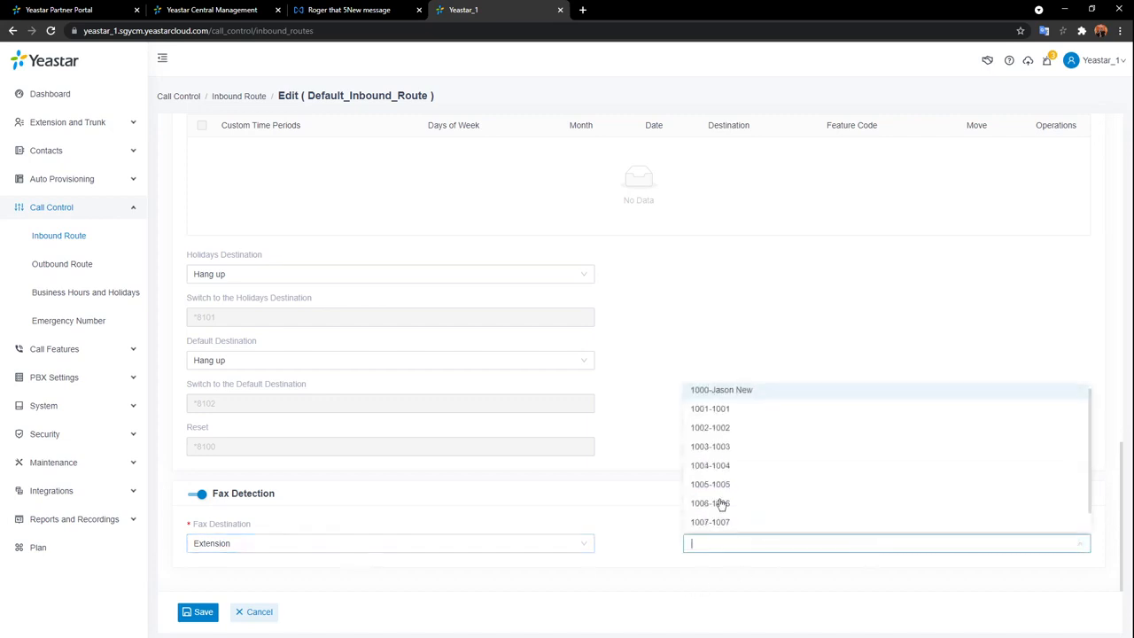
pyautogui.click(835, 507)
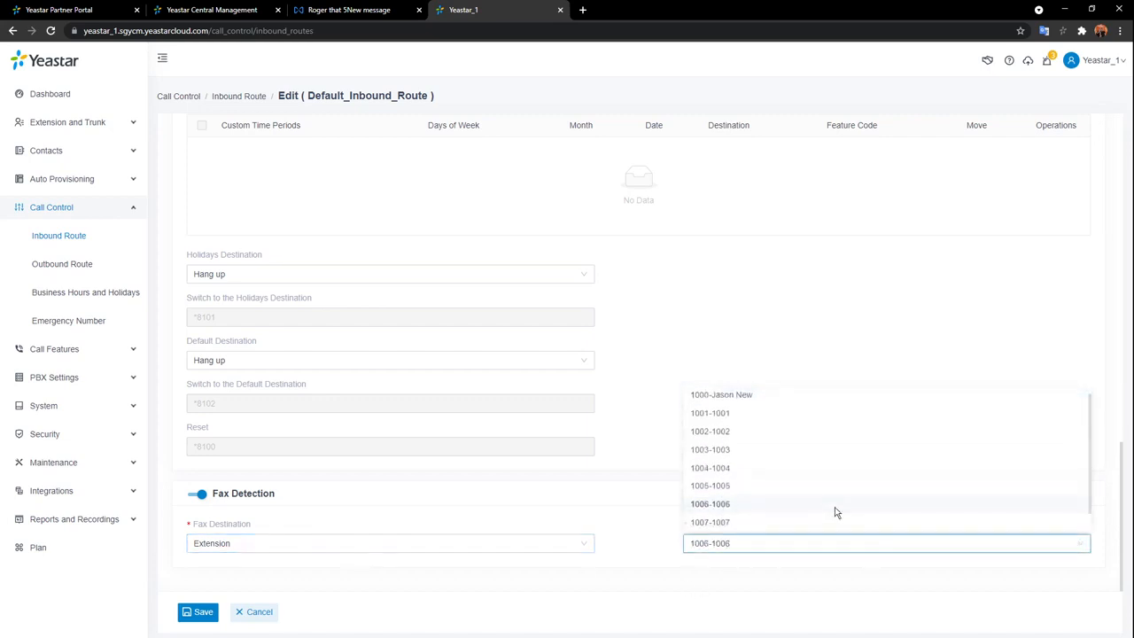
pyautogui.click(577, 548)
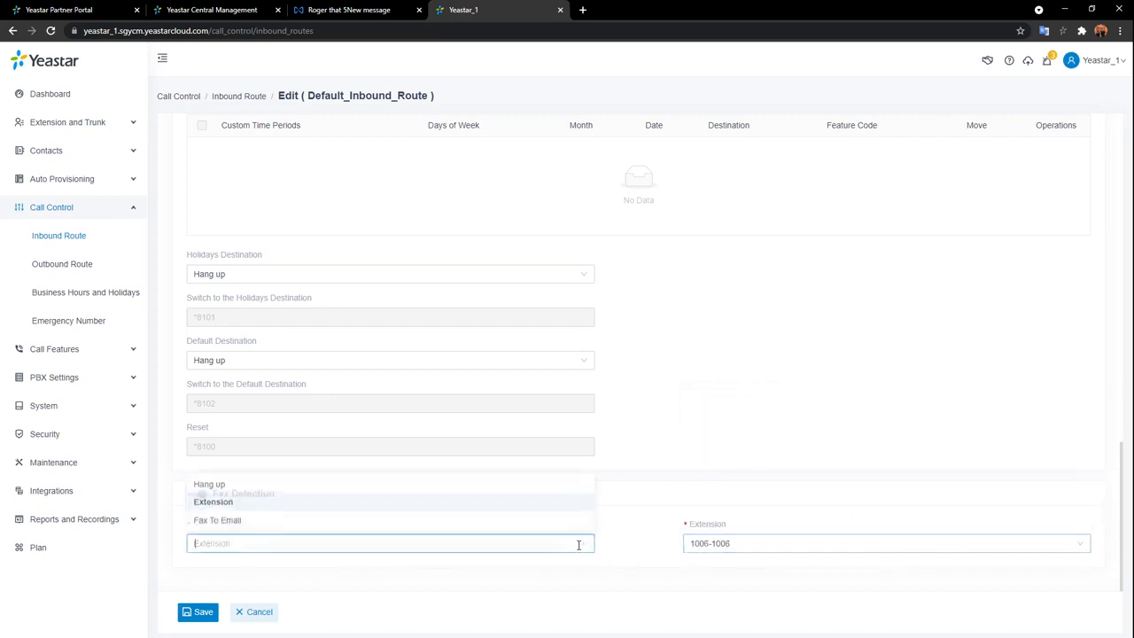
pyautogui.click(237, 522)
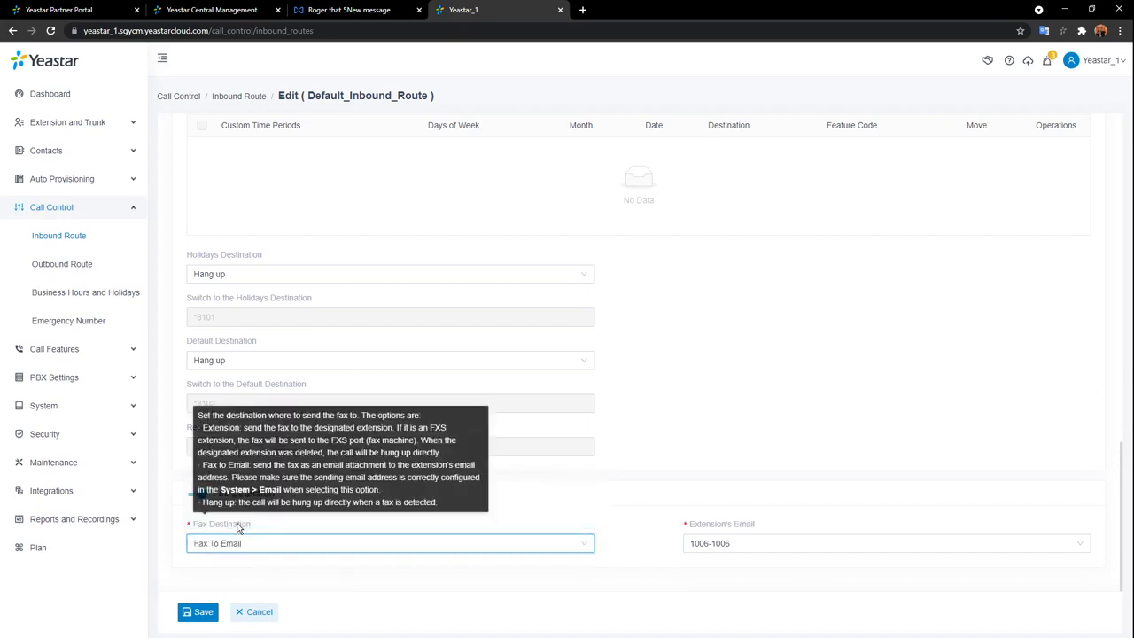
pyautogui.click(778, 540)
pyautogui.click(810, 395)
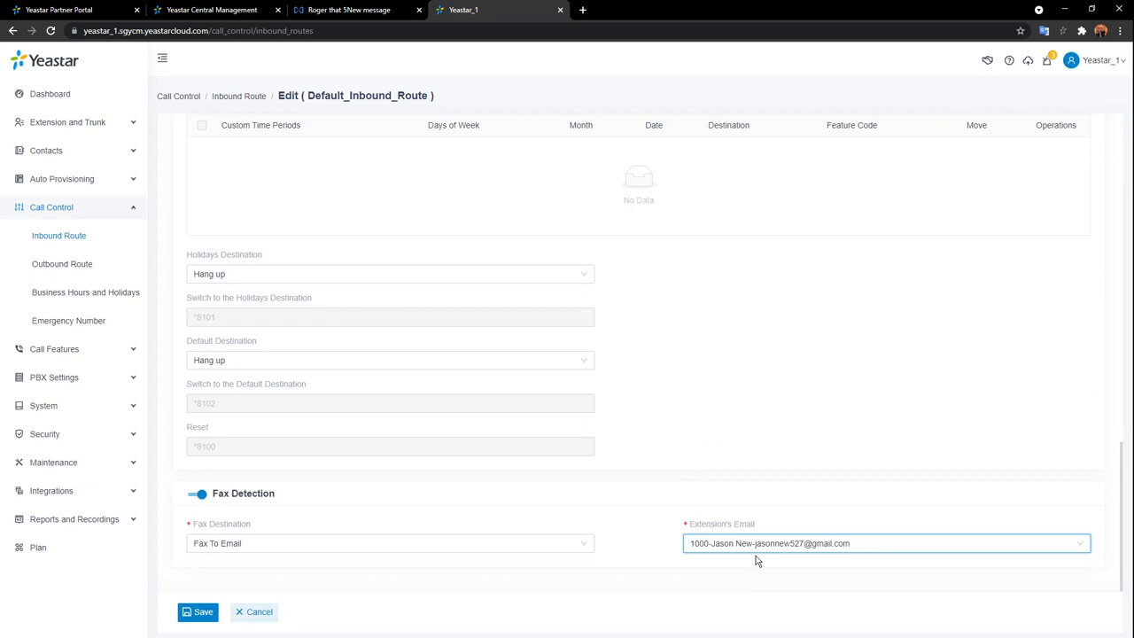
pyautogui.click(578, 548)
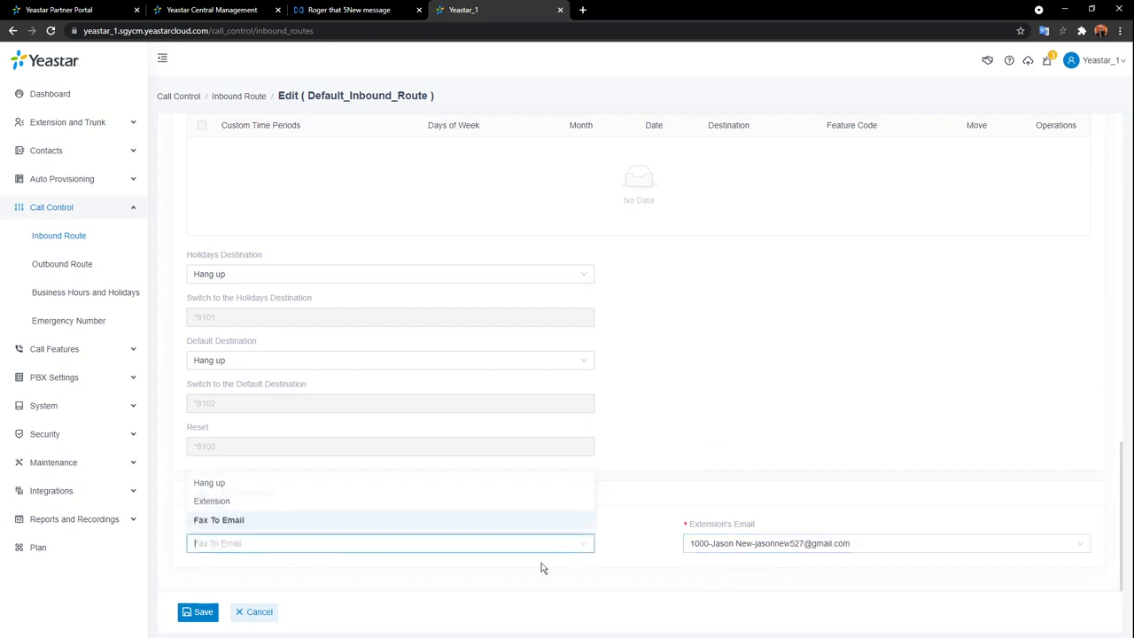
pyautogui.click(269, 485)
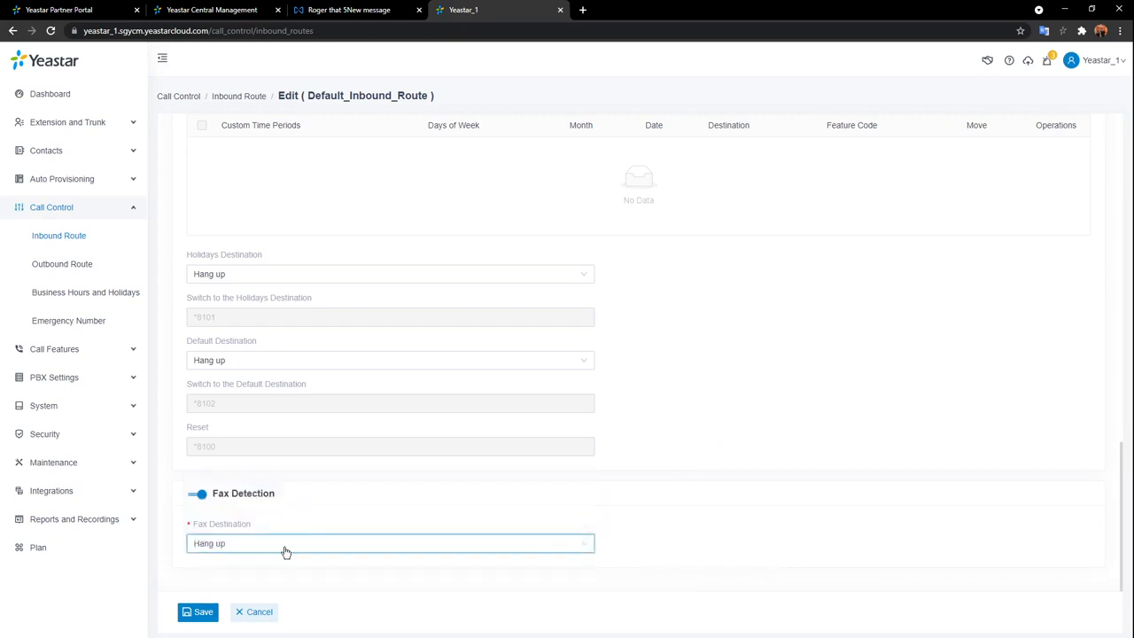
# Turn Fax Detection off and cancel the route edit without saving.
pyautogui.click(196, 495)
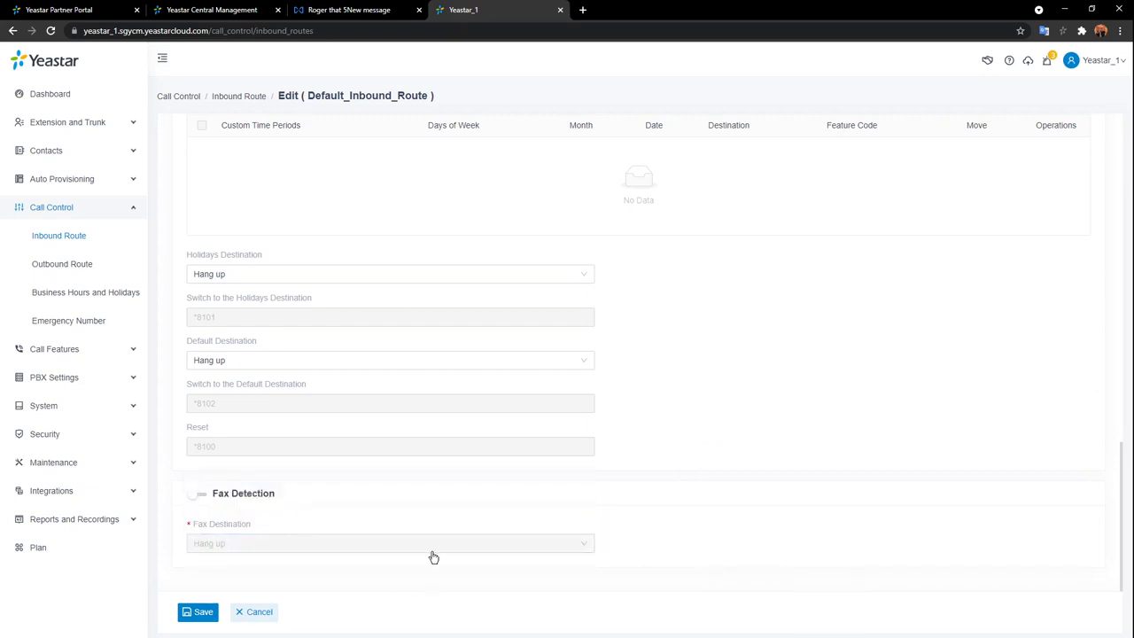
pyautogui.scroll(3, 504, 545)
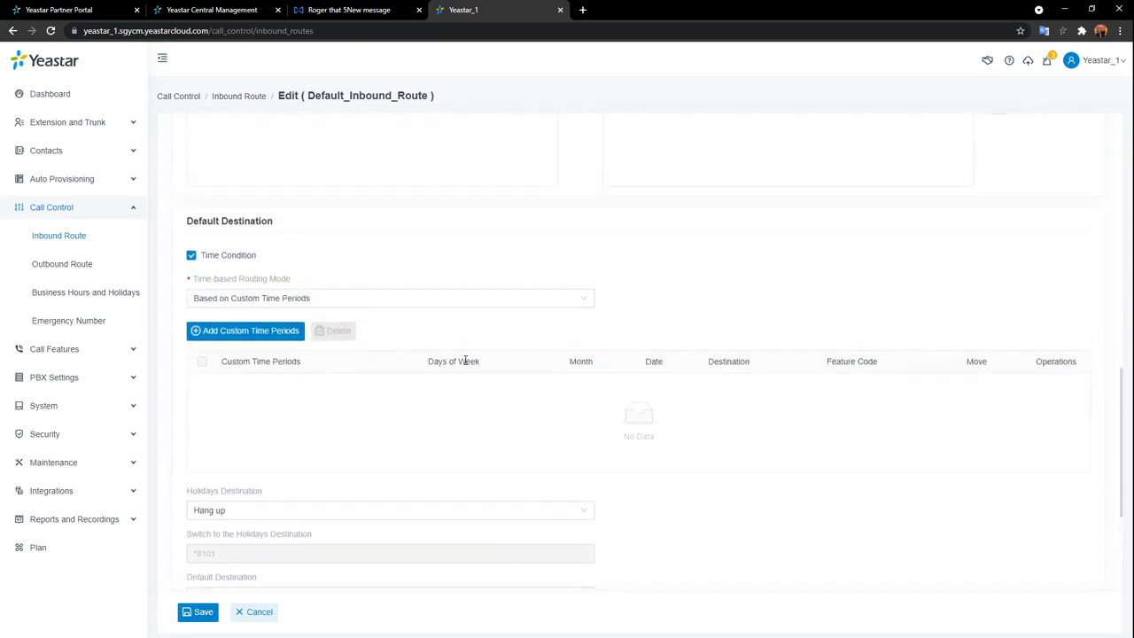
pyautogui.scroll(6, 464, 361)
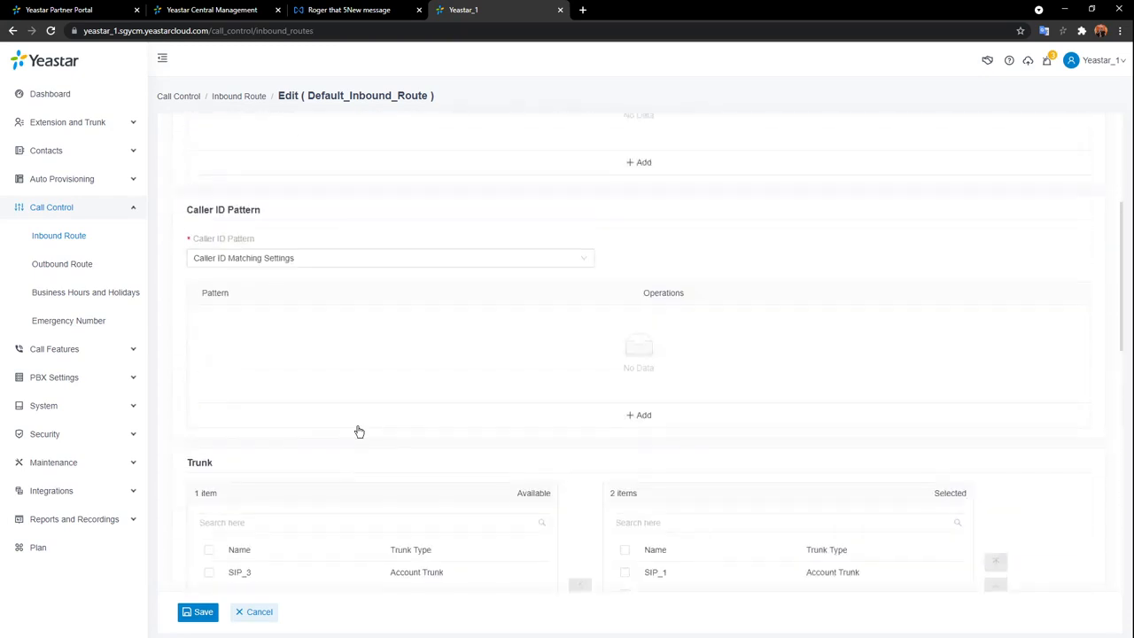
pyautogui.scroll(-4, 361, 438)
pyautogui.click(256, 612)
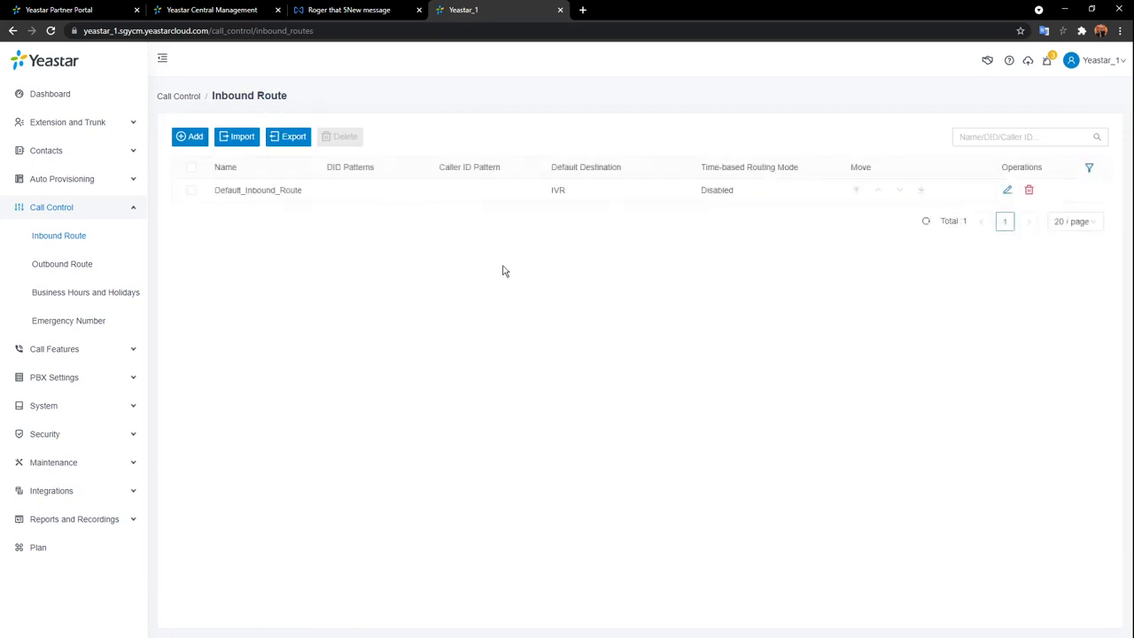
# Open Default_Outbound_Route from the Outbound Route list and review its name and caller ID fields.
pyautogui.click(84, 266)
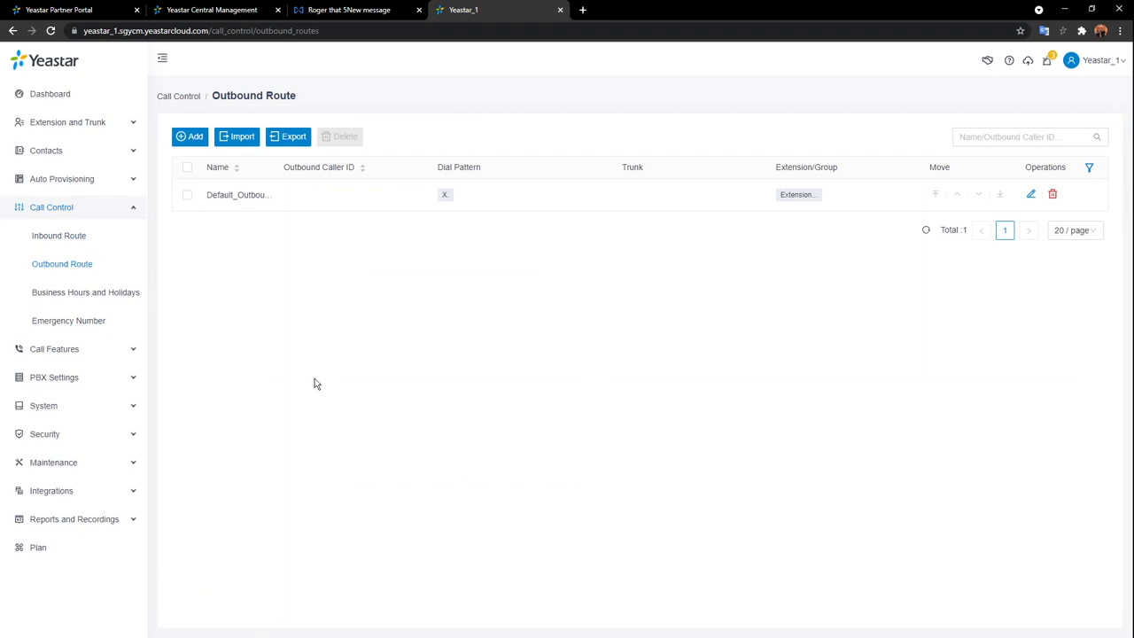
pyautogui.click(1033, 195)
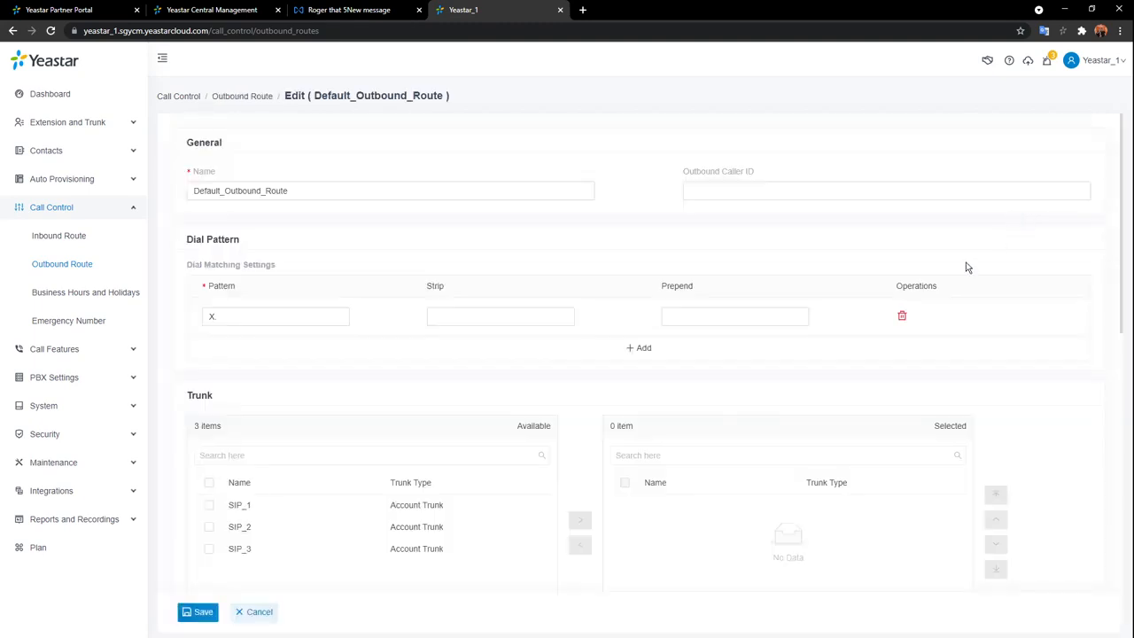
pyautogui.click(447, 198)
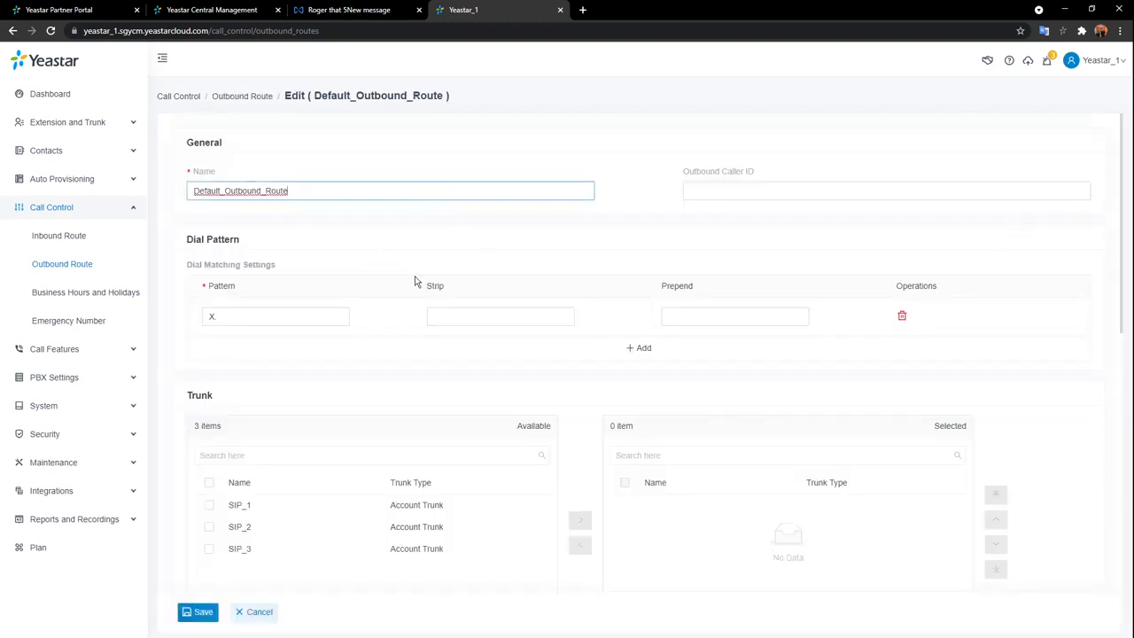
pyautogui.click(787, 187)
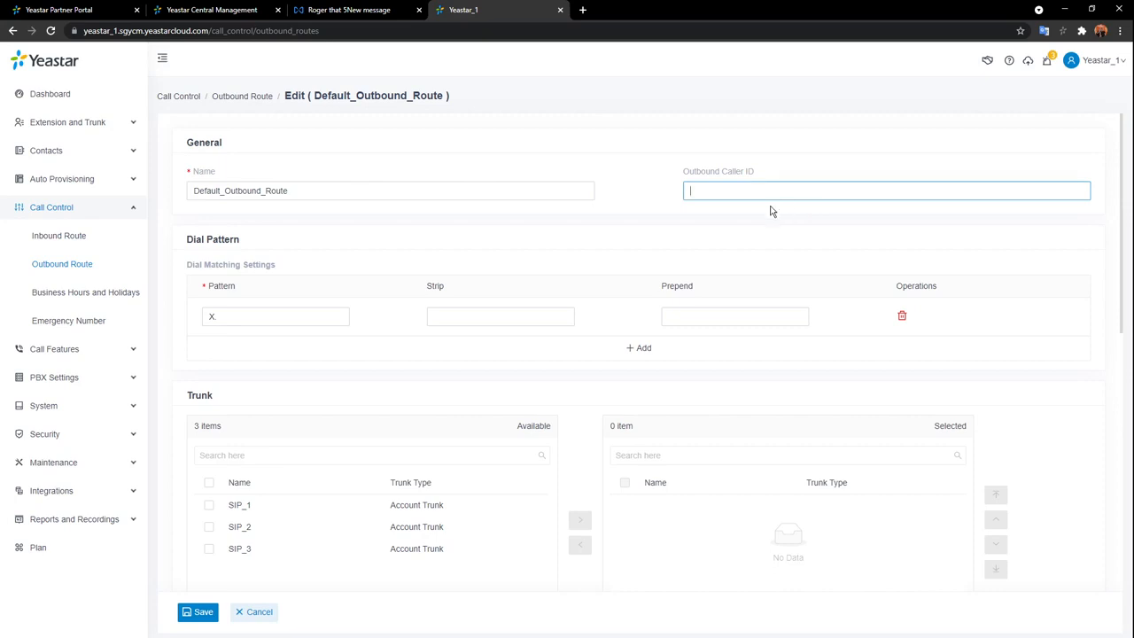
pyautogui.scroll(-1, 458, 234)
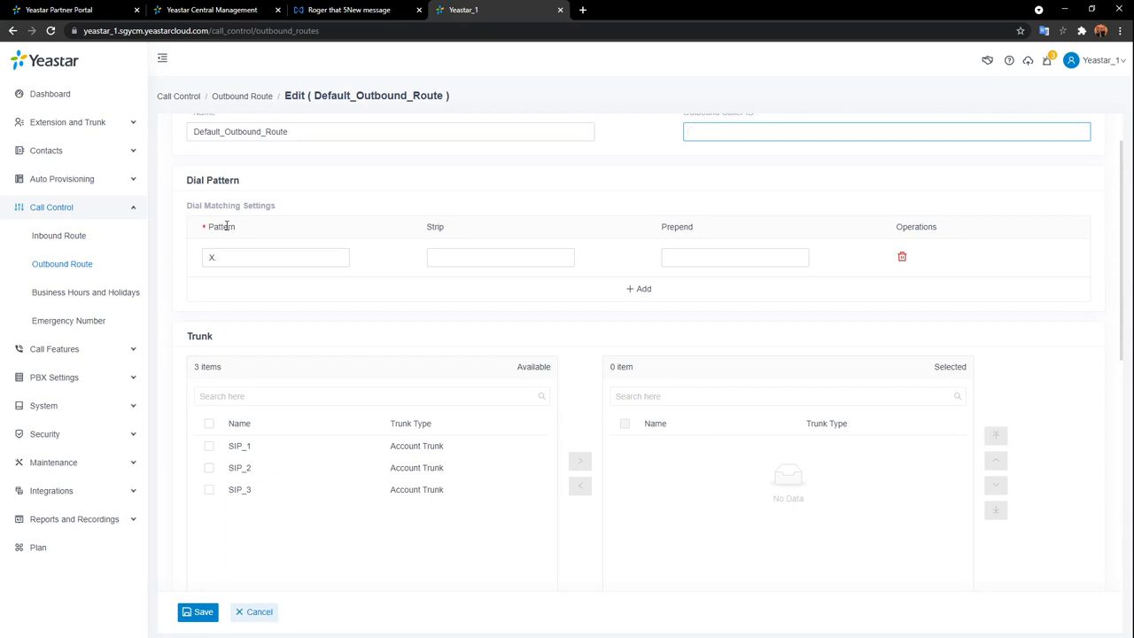
# Prefix the dial pattern X. with 9 so it reads 9X.
pyautogui.click(250, 257)
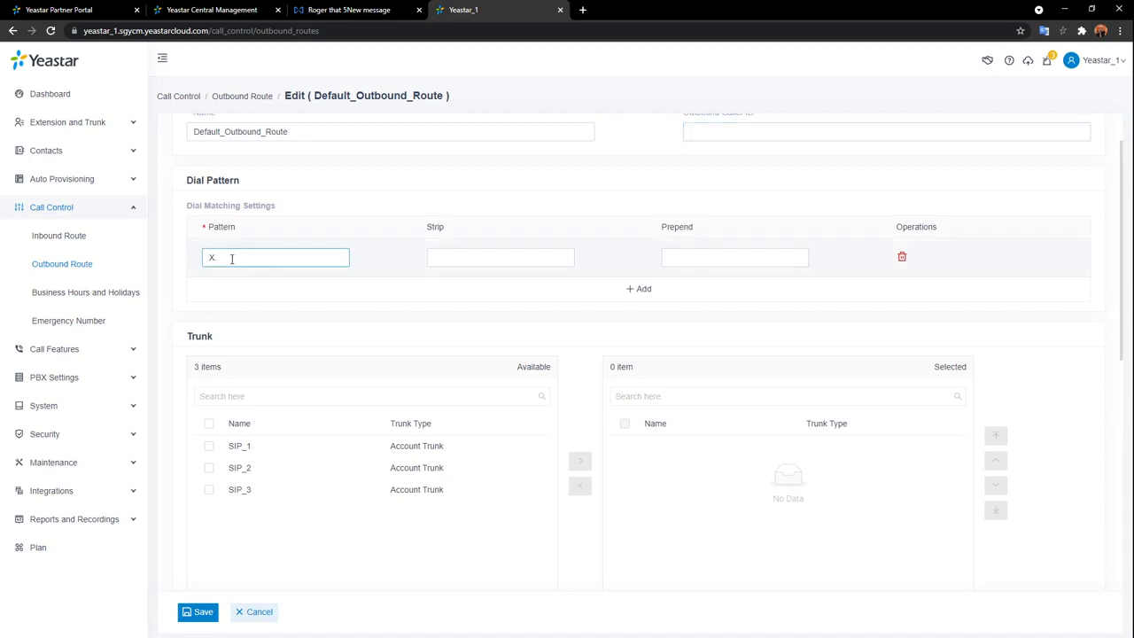
pyautogui.moveTo(261, 207)
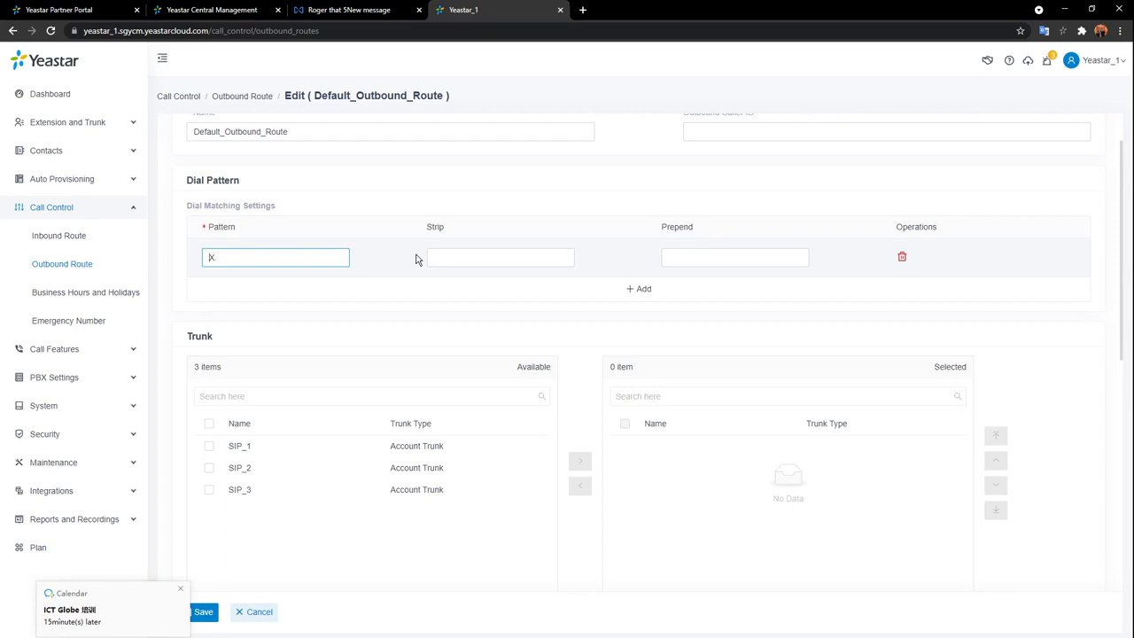
pyautogui.write('9')
# Dismiss the calendar popup and set the pattern's Strip digits to 1.
pyautogui.click(179, 589)
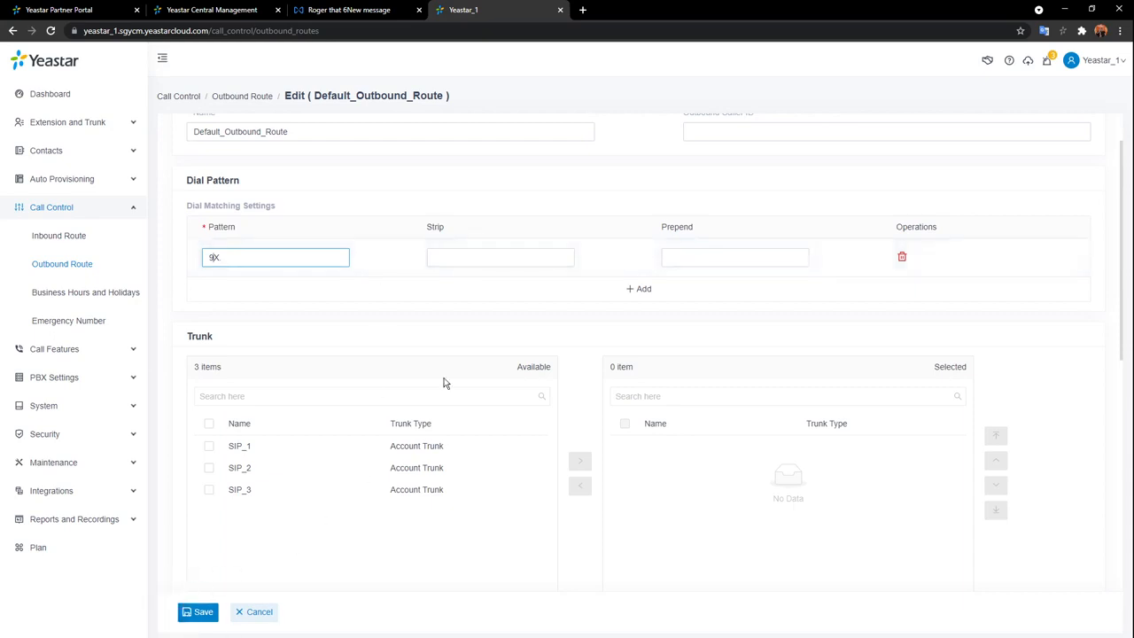
pyautogui.click(470, 257)
pyautogui.click(443, 288)
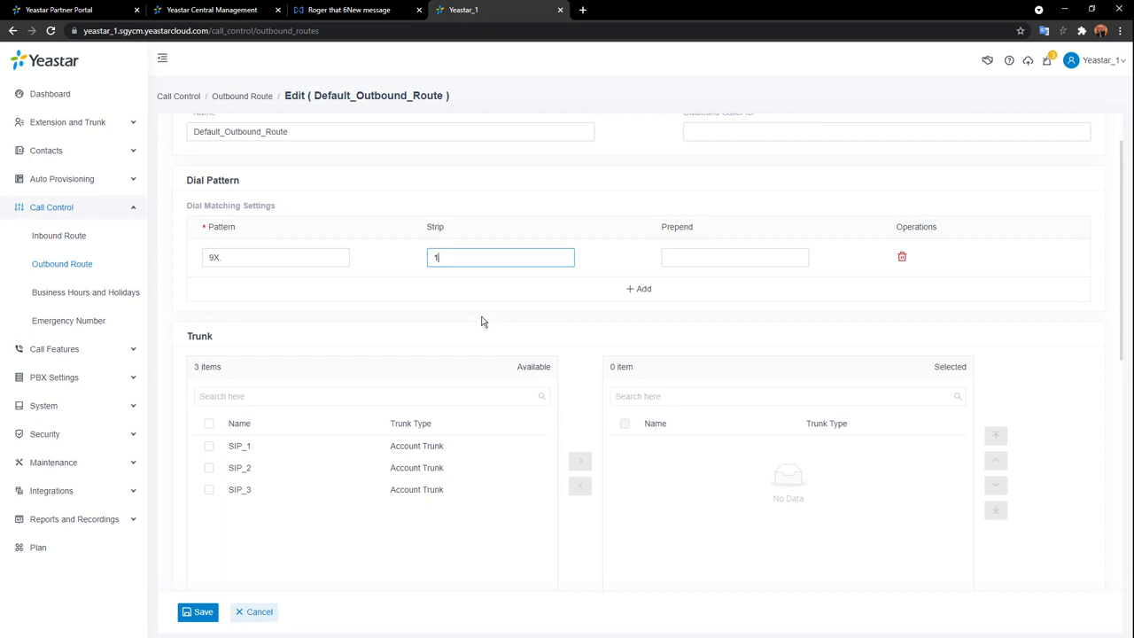
# Enter 00 as the Prepend digits for the 9X. pattern.
pyautogui.click(754, 259)
pyautogui.click(830, 213)
pyautogui.click(795, 263)
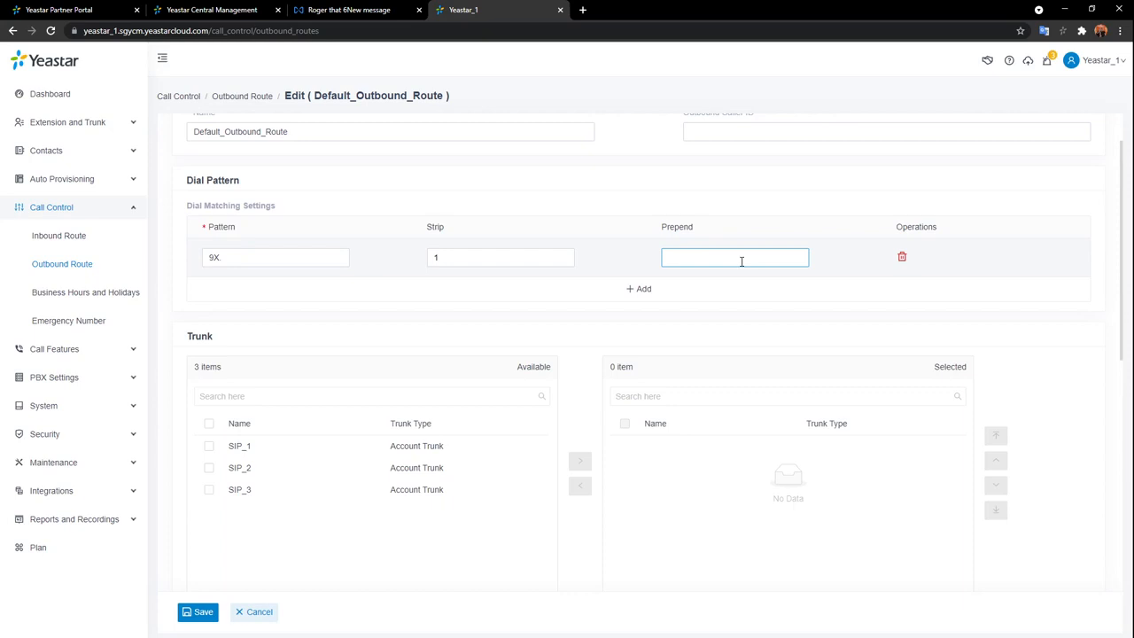
pyautogui.click(735, 257)
pyautogui.write('00')
pyautogui.click(760, 199)
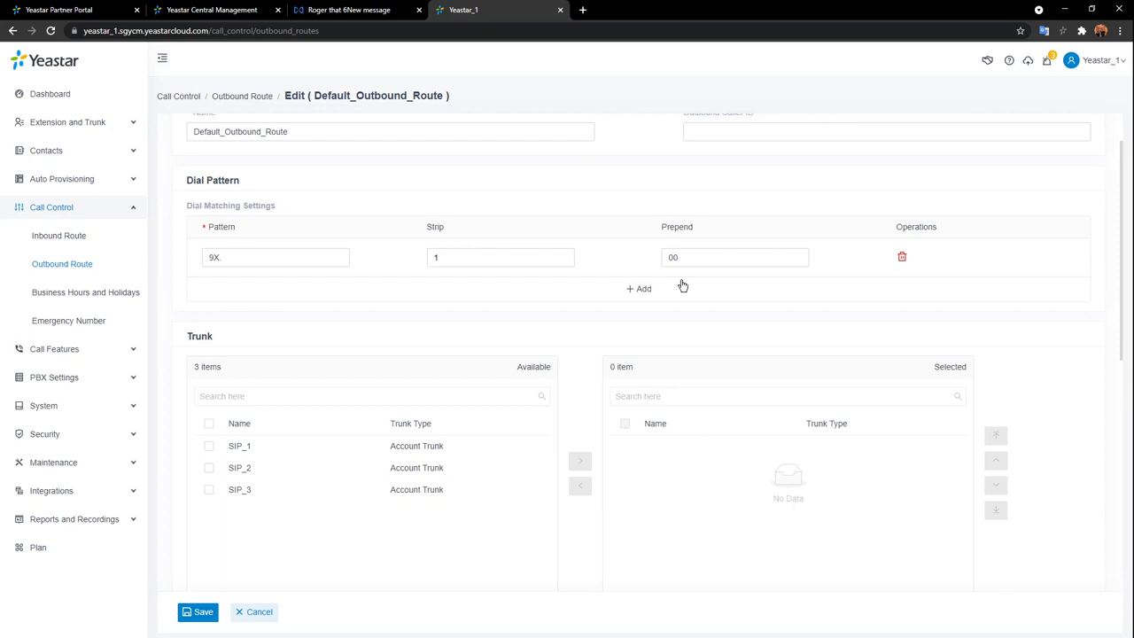
pyautogui.click(719, 258)
# Add trunks SIP_1, SIP_2 and SIP_3 to the route.
pyautogui.scroll(-3, 709, 314)
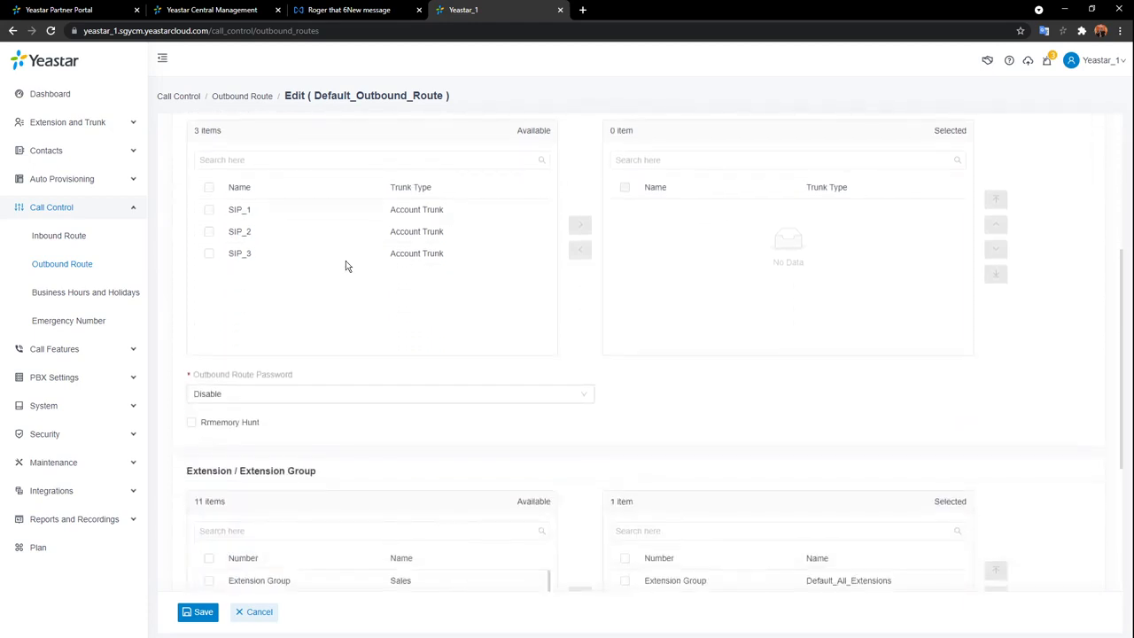
pyautogui.doubleClick(488, 216)
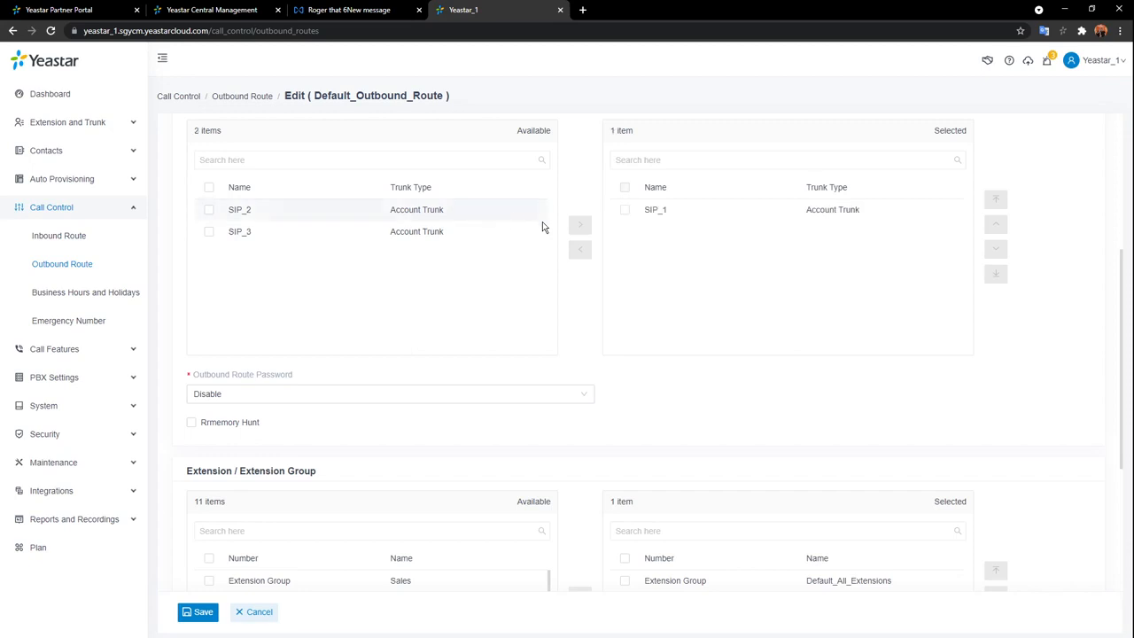
pyautogui.doubleClick(496, 217)
pyautogui.doubleClick(498, 216)
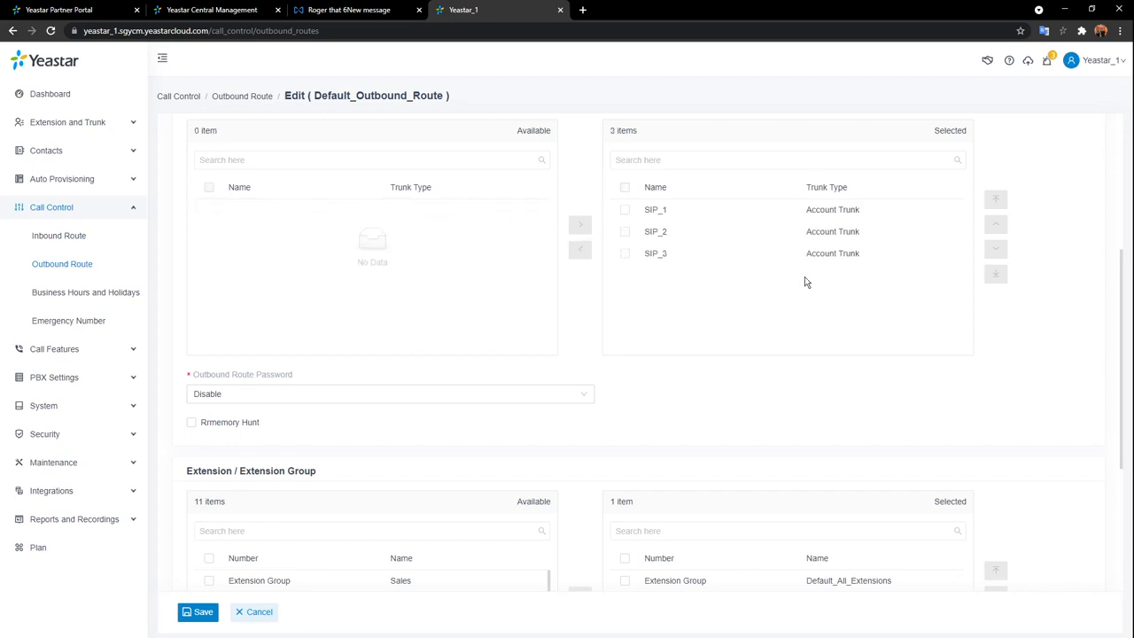
# Leave the Outbound Route Password set to Disable.
pyautogui.scroll(-1, 674, 354)
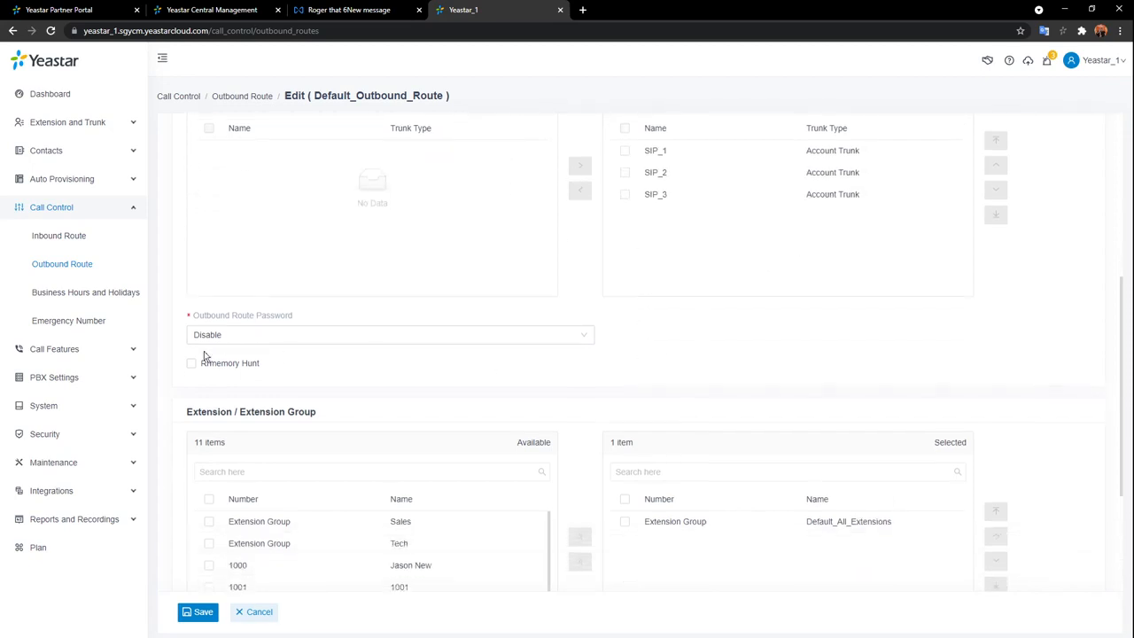
pyautogui.click(360, 335)
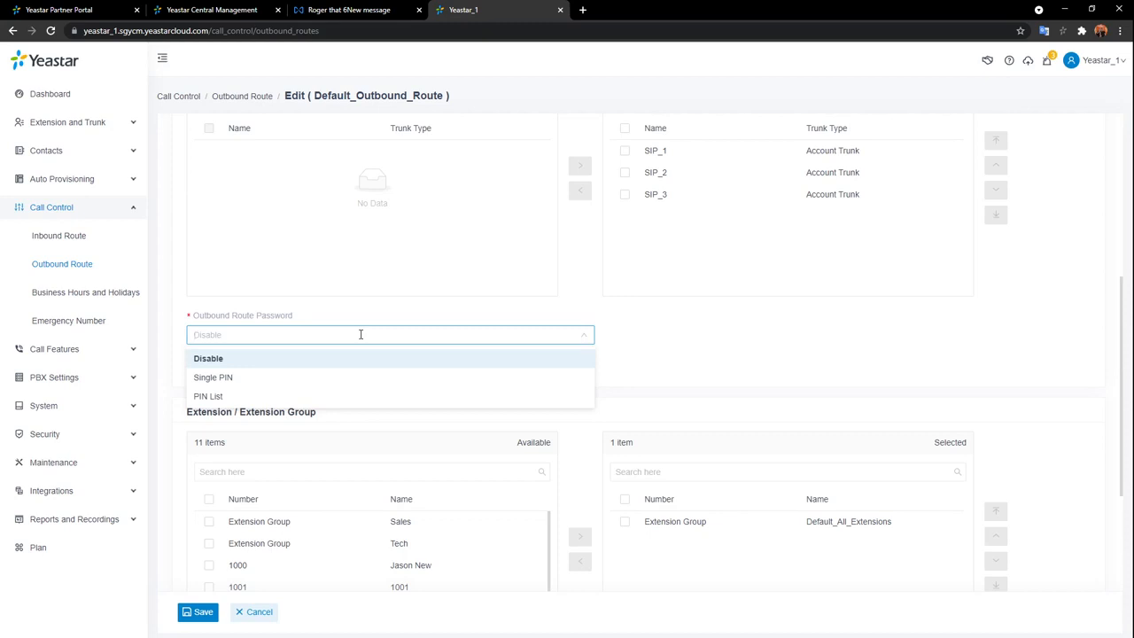
pyautogui.click(259, 397)
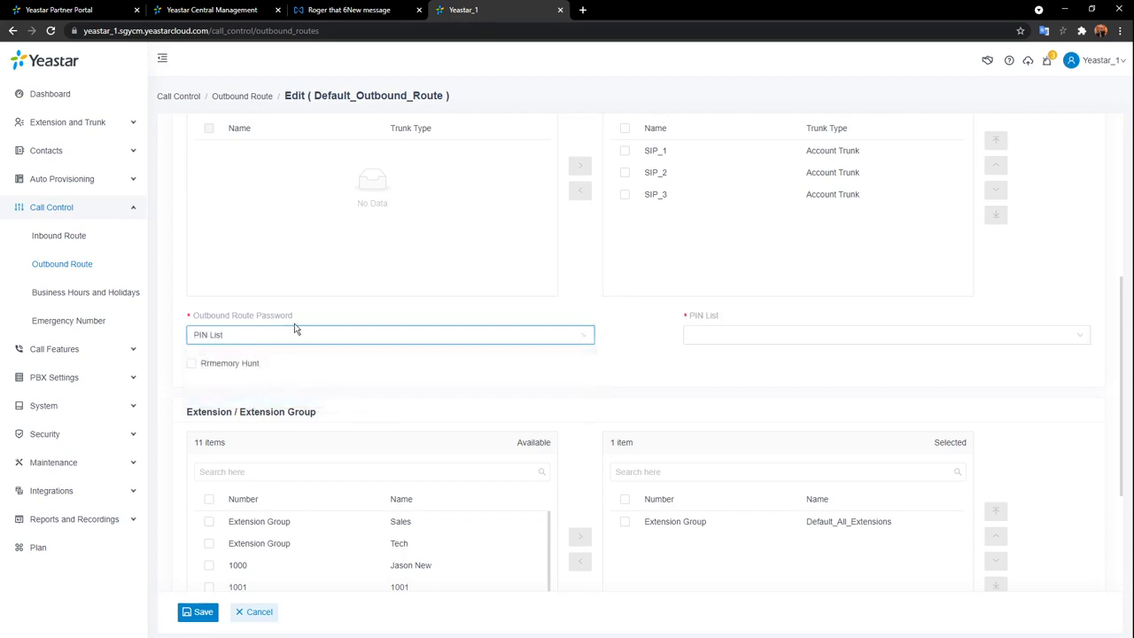
pyautogui.click(298, 335)
pyautogui.click(260, 359)
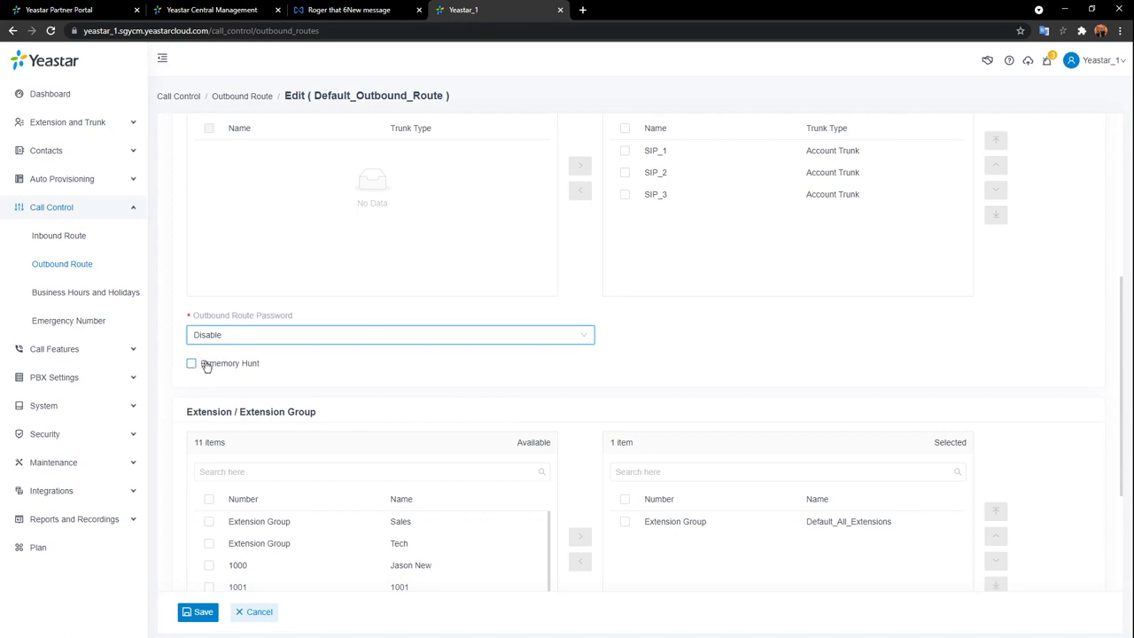
# Enable Rrmemory Hunt for the selected trunks.
pyautogui.moveTo(209, 369)
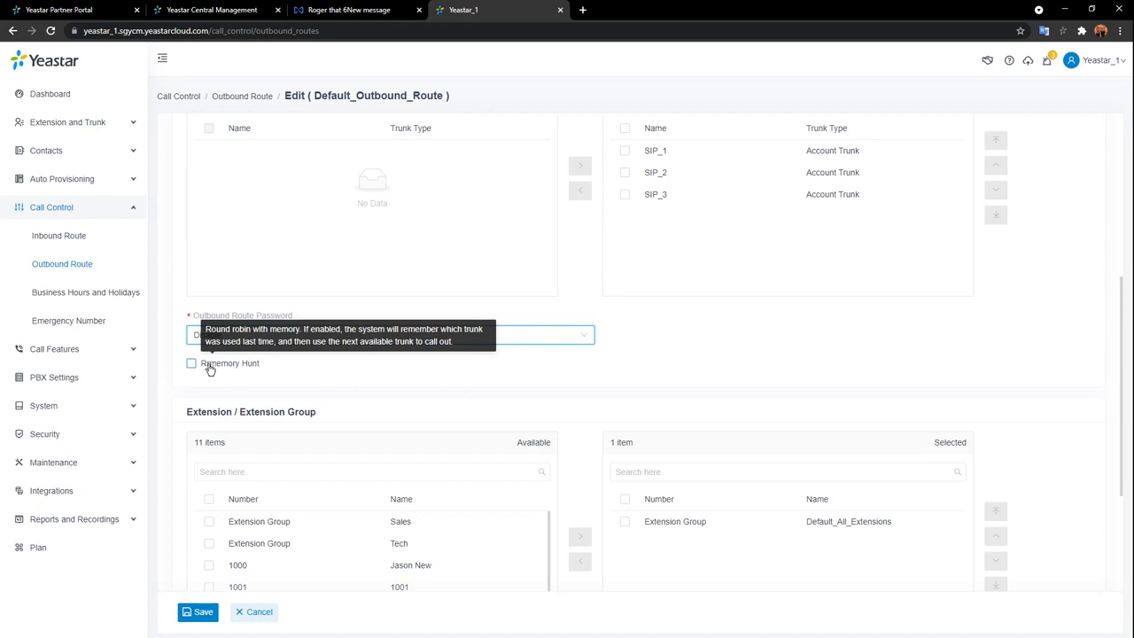
pyautogui.click(191, 364)
pyautogui.scroll(2, 831, 273)
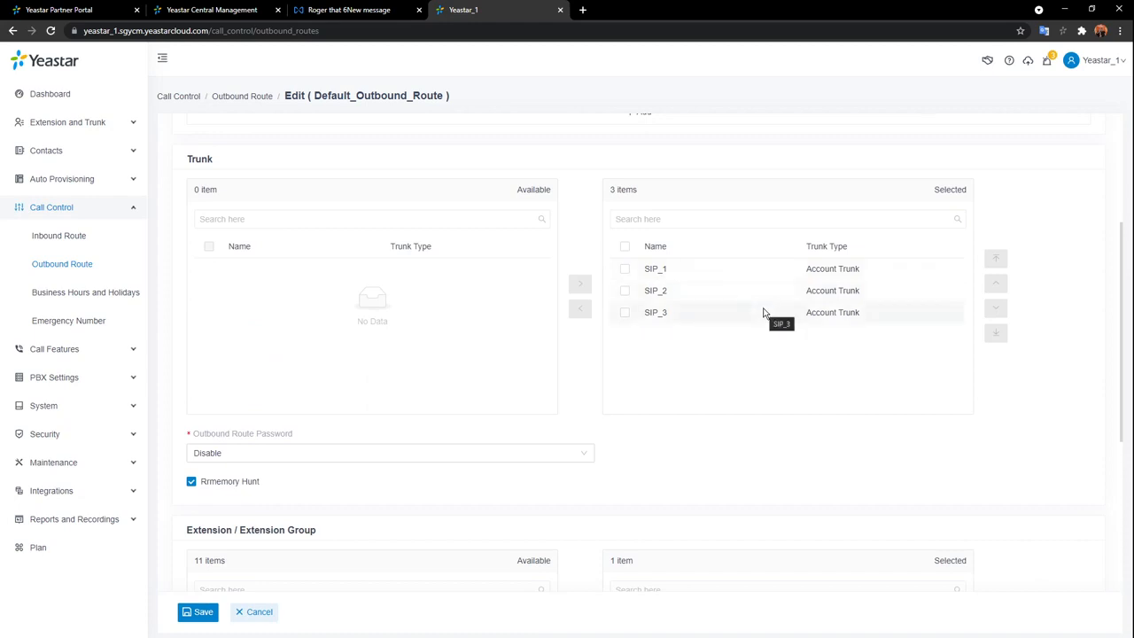
pyautogui.scroll(-1, 265, 466)
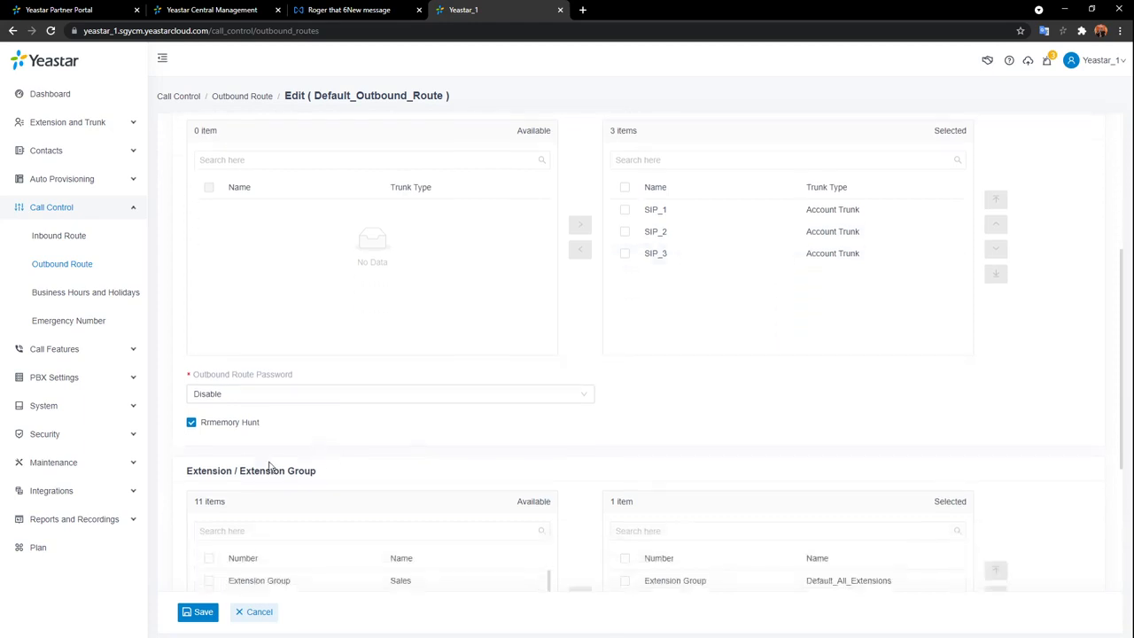
pyautogui.click(195, 427)
pyautogui.scroll(1, 727, 395)
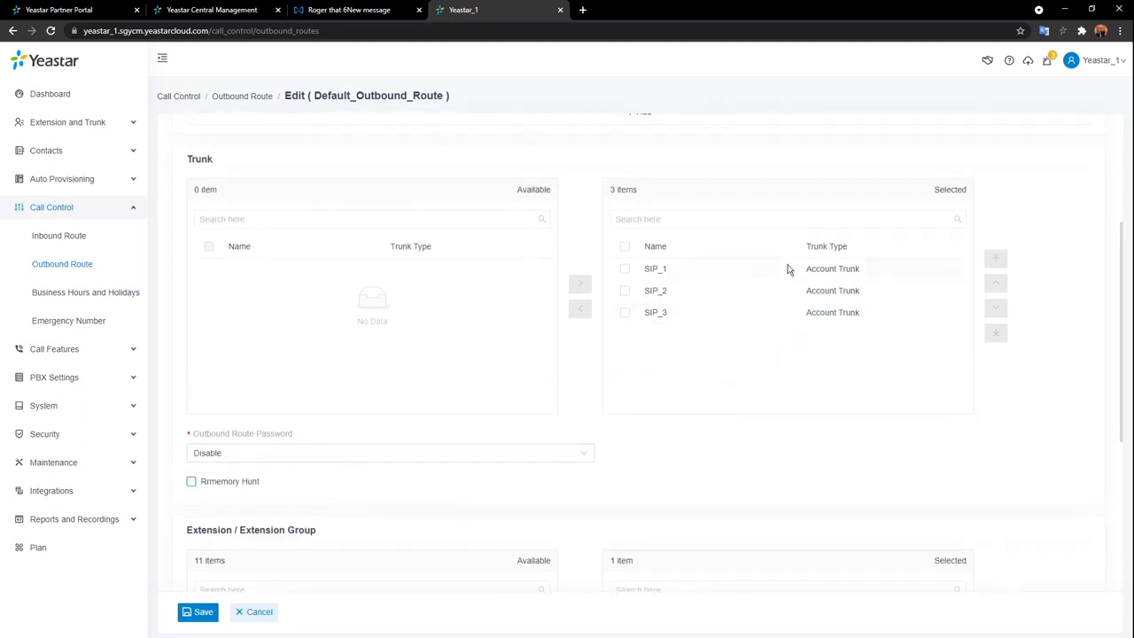
pyautogui.click(743, 273)
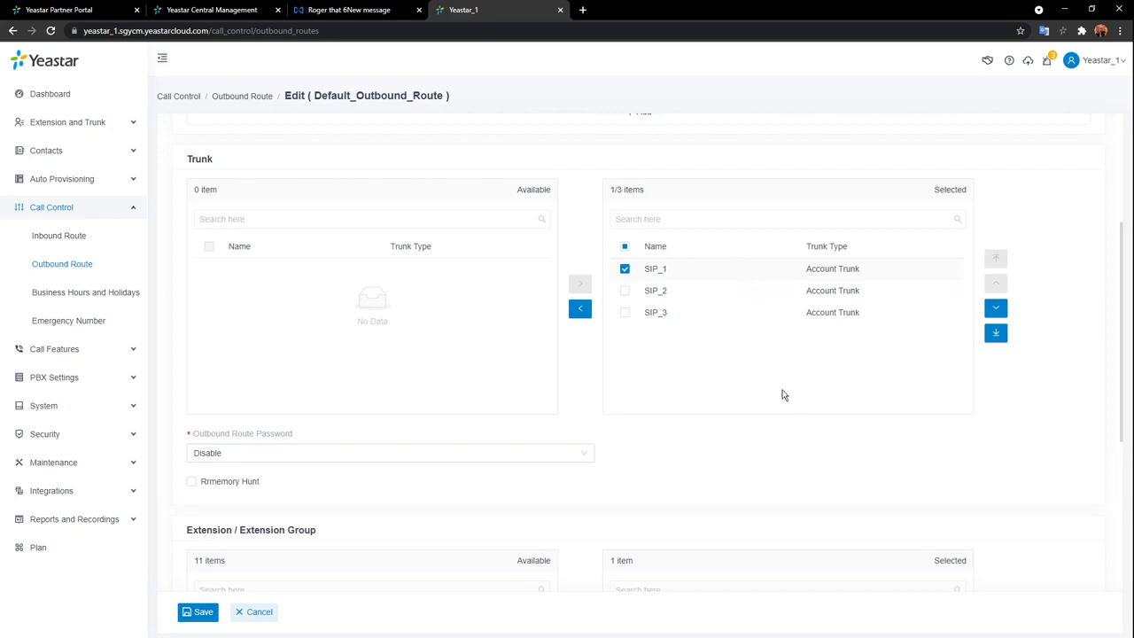
pyautogui.scroll(-3, 777, 412)
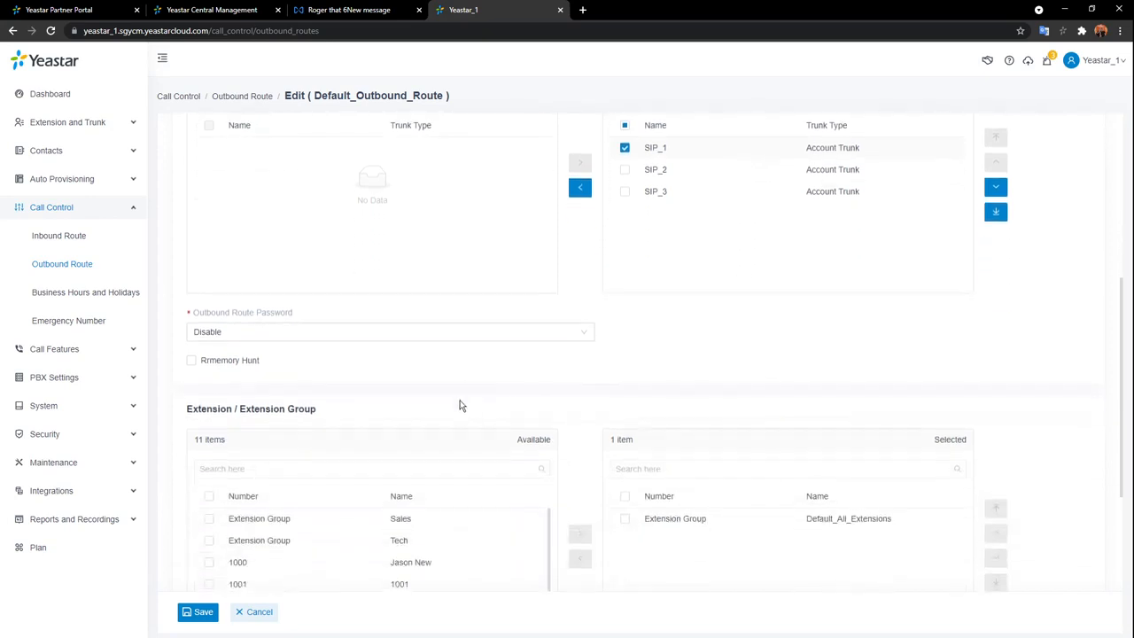
pyautogui.click(191, 245)
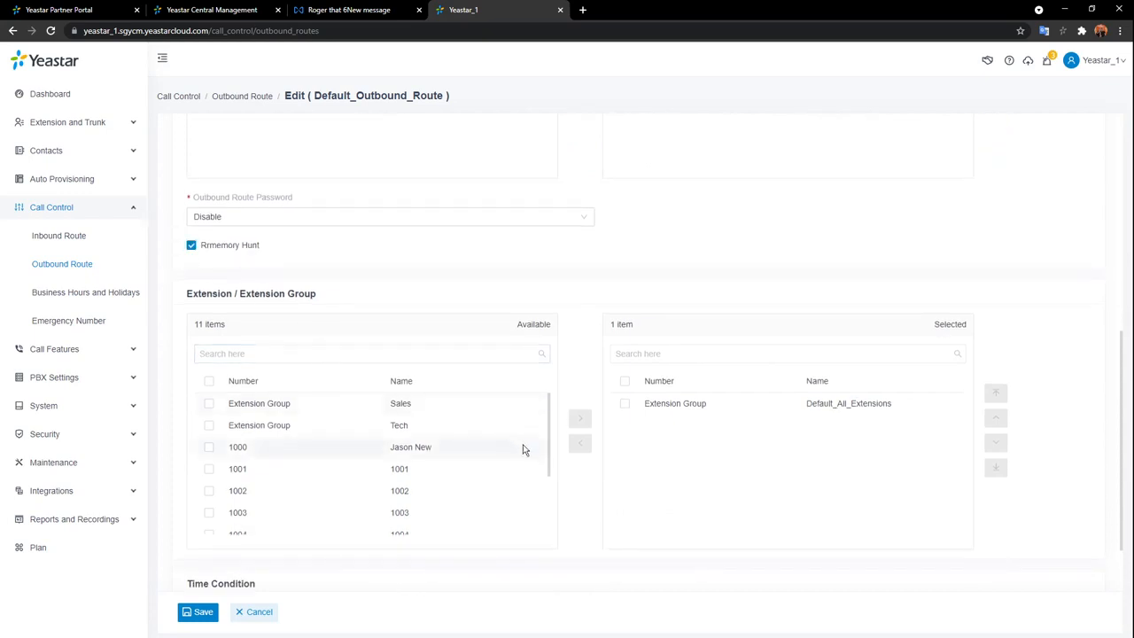
# Replace Default_All_Extensions with extensions 1007 and 1000 in the Selected list.
pyautogui.scroll(-2, 488, 472)
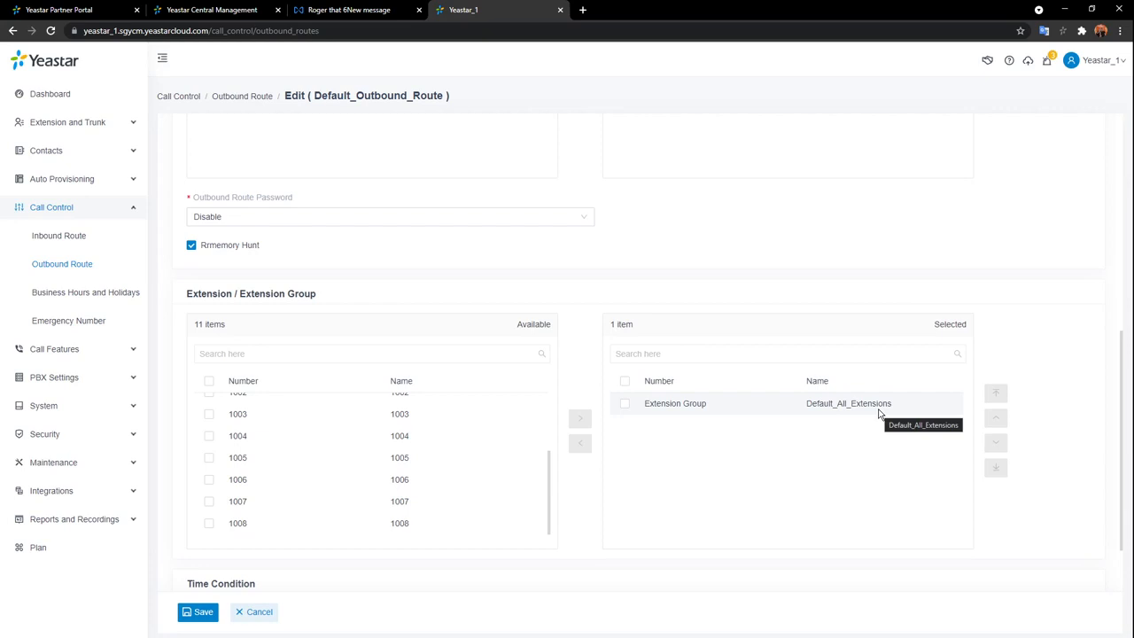
pyautogui.click(625, 405)
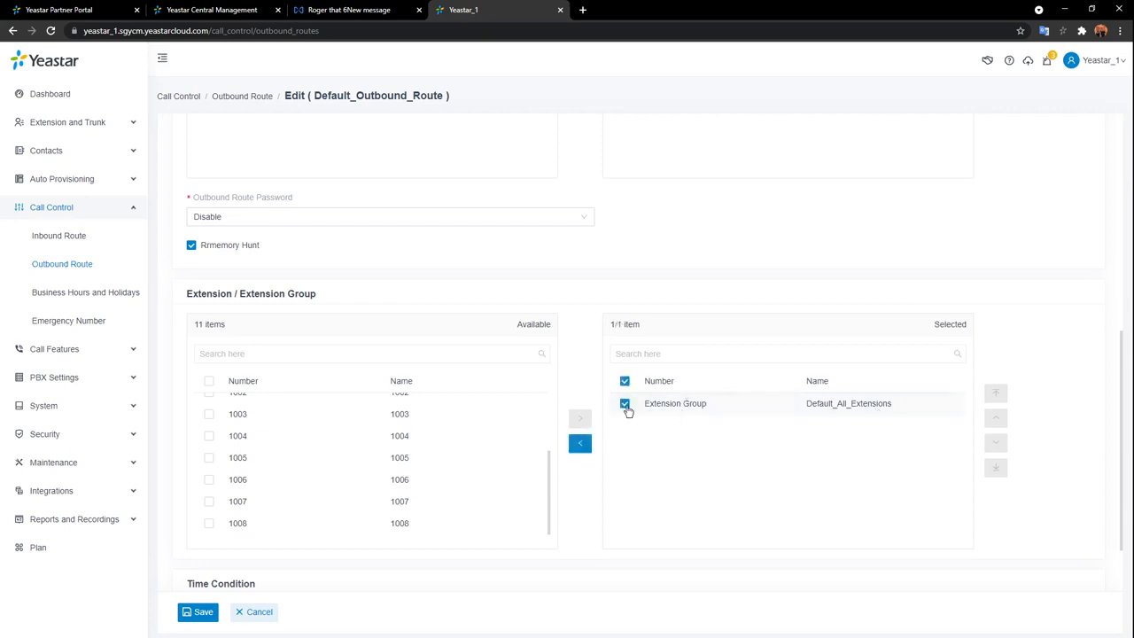
pyautogui.click(580, 443)
pyautogui.doubleClick(342, 507)
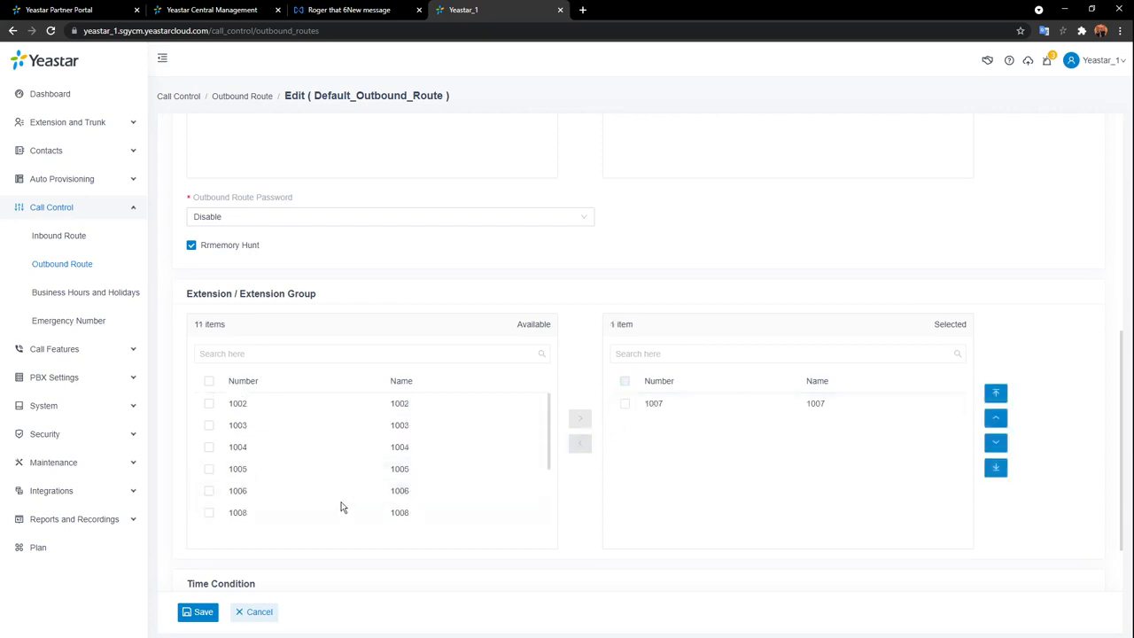
pyautogui.scroll(2, 349, 464)
pyautogui.scroll(-2, 387, 471)
pyautogui.scroll(1, 434, 430)
pyautogui.scroll(-3, 433, 431)
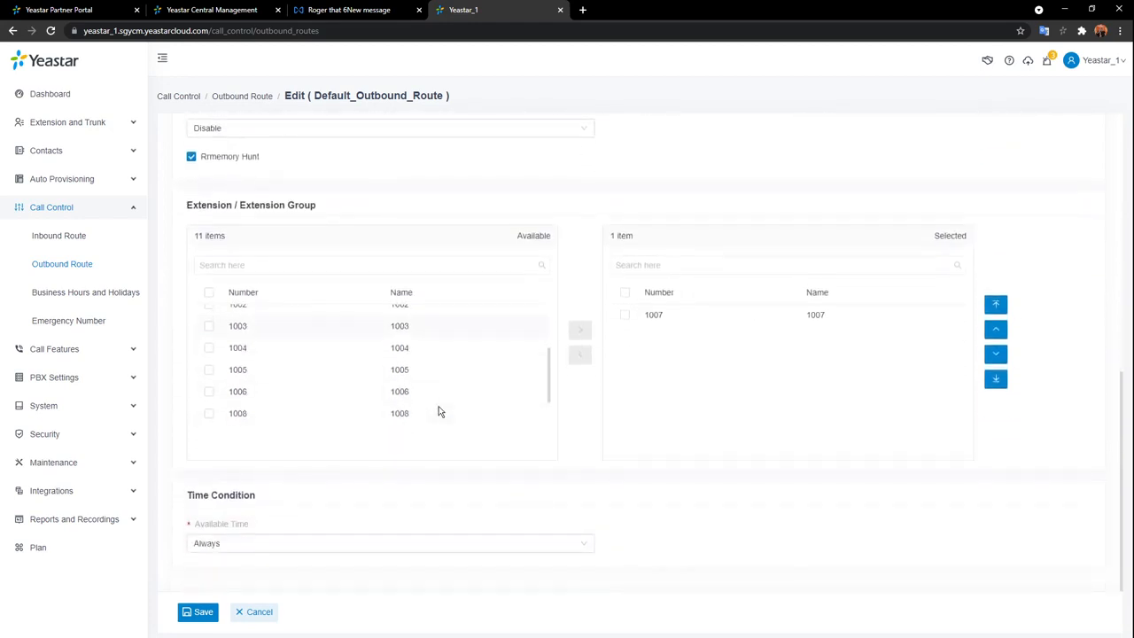
pyautogui.scroll(5, 438, 407)
pyautogui.doubleClick(433, 381)
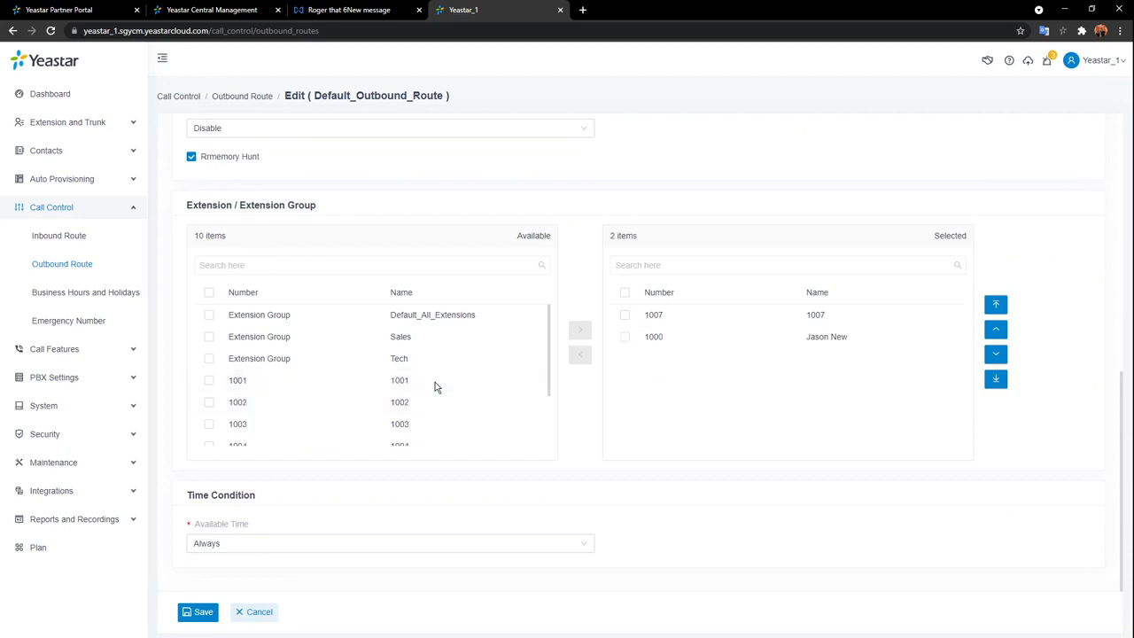
# Keep Available Time as Always, then save and apply the outbound route.
pyautogui.click(586, 545)
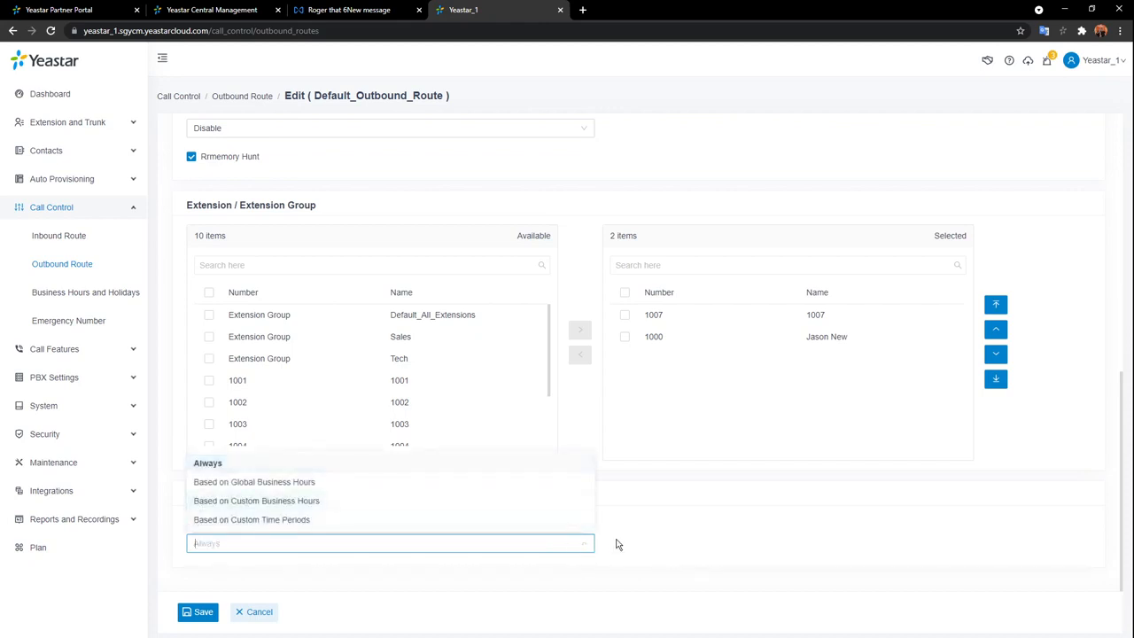
pyautogui.click(617, 545)
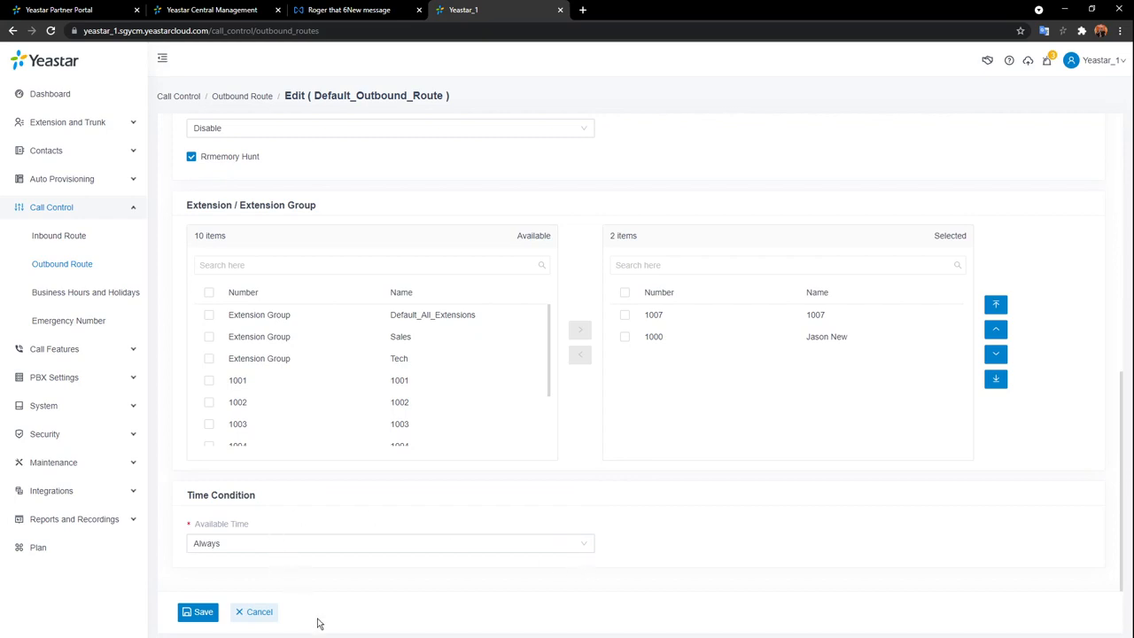
pyautogui.click(211, 614)
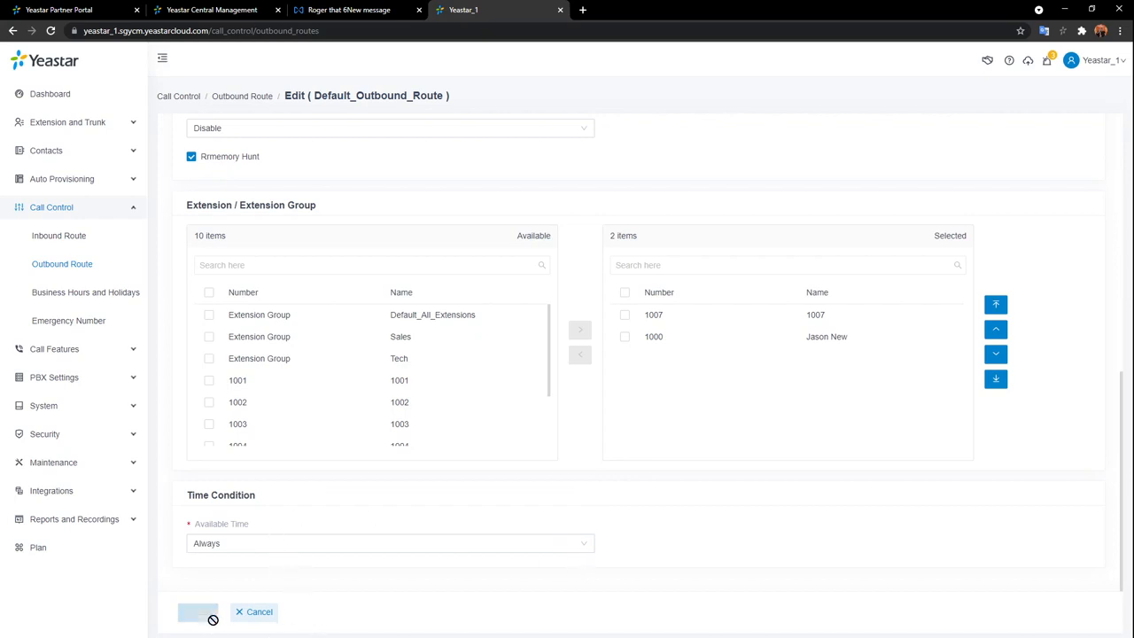
pyautogui.click(953, 65)
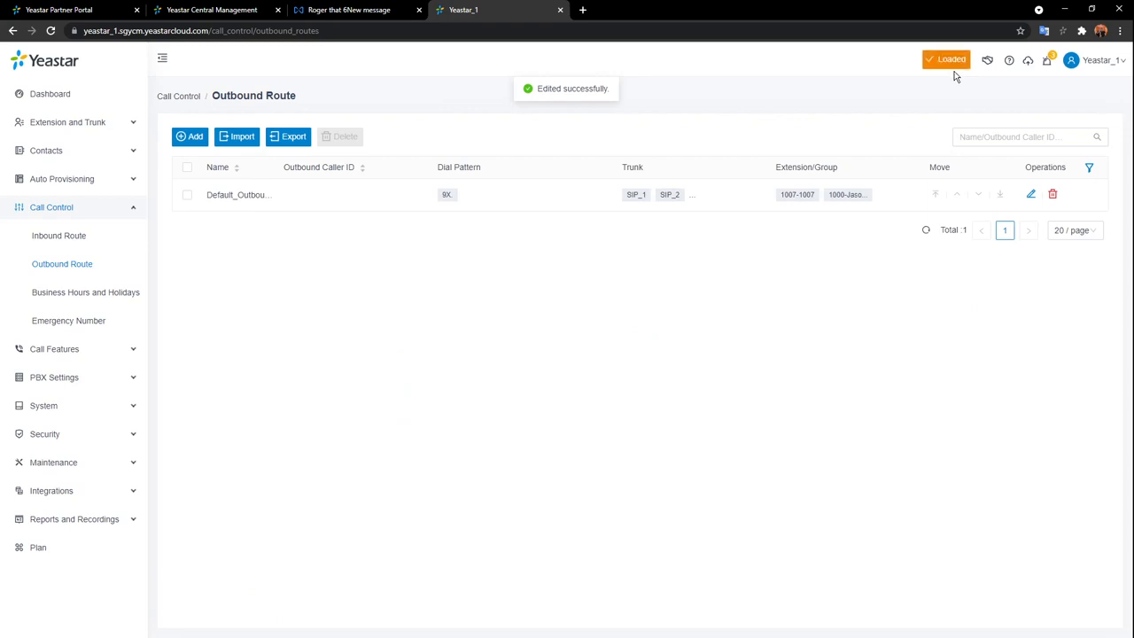